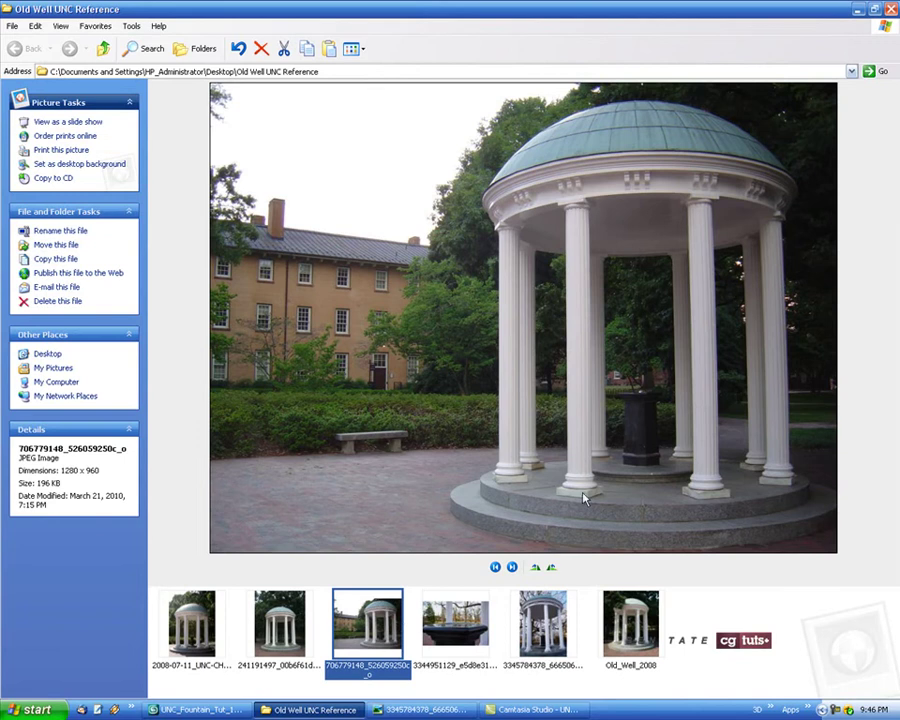
Switch to 3ds Max and lower the upper vertices of Column Block 02 to about Z 167.5 to thin the block.
{"action": "left_click", "coordinate": [195, 709]}
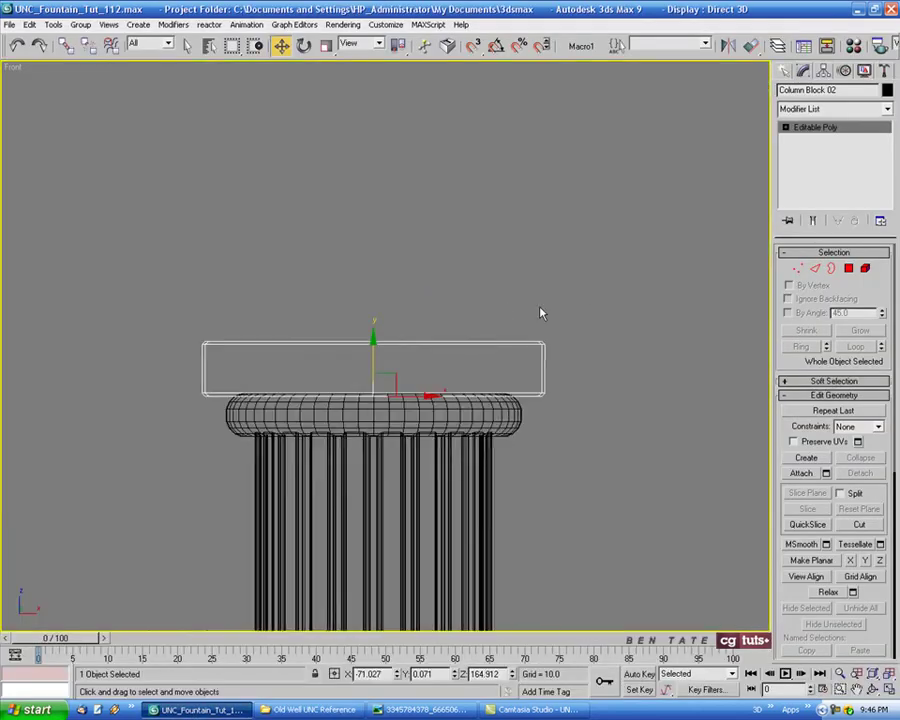
{"action": "scroll", "coordinate": [540, 313], "scroll_direction": "up", "scroll_amount": 3}
{"action": "left_click", "coordinate": [797, 268]}
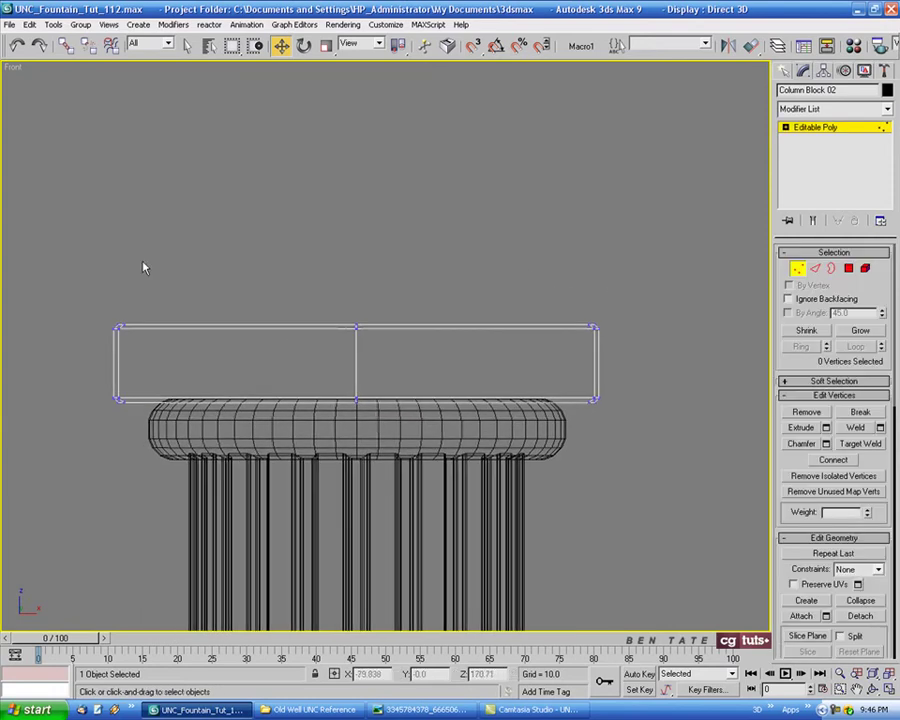
{"action": "left_click_drag", "start_coordinate": [52, 273], "coordinate": [689, 346]}
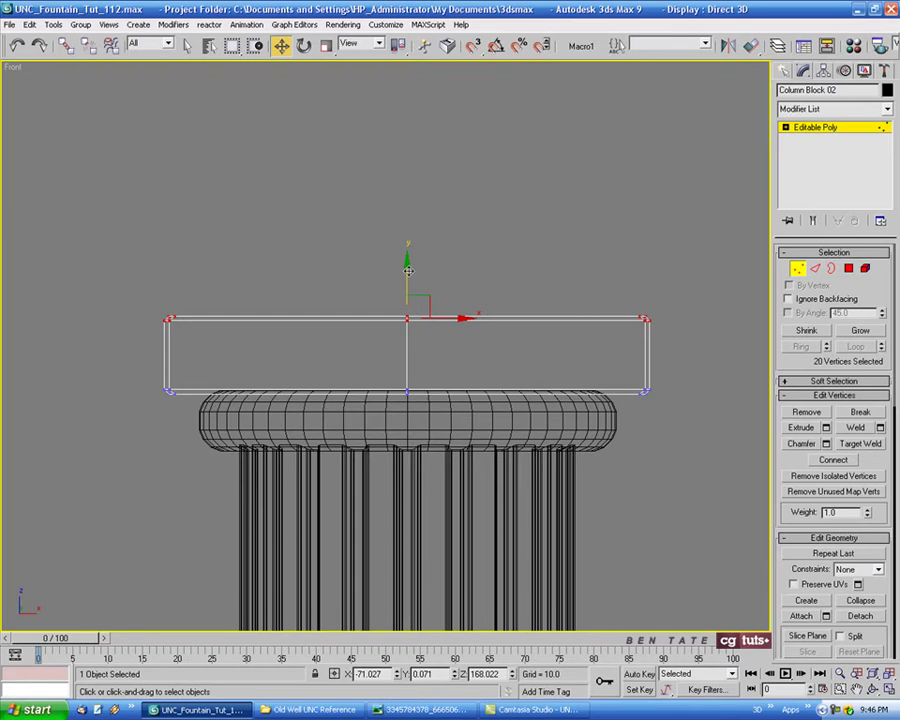
{"action": "left_click_drag", "start_coordinate": [407, 270], "coordinate": [407, 282]}
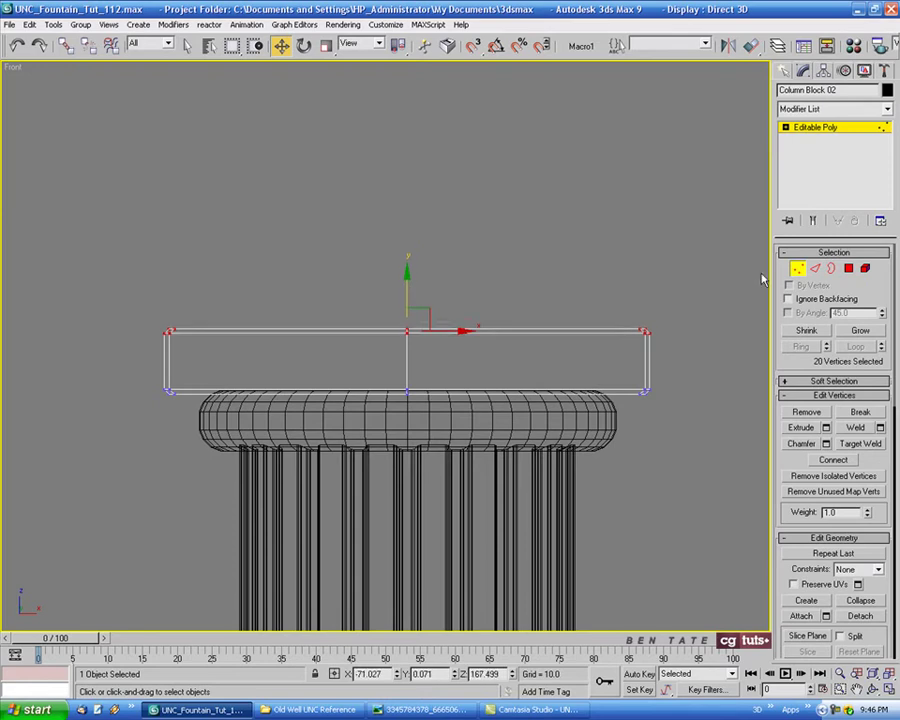
{"action": "left_click", "coordinate": [795, 269]}
Examine the shaded column from above and below and compare its top block with the reference photo of the rotunda.
{"action": "key", "text": "alt+w"}
{"action": "right_click", "coordinate": [620, 380]}
{"action": "key", "text": "alt+w"}
{"action": "middle_click_drag", "start_coordinate": [595, 376], "coordinate": [446, 327], "text": "alt"}
{"action": "left_click", "coordinate": [572, 290]}
{"action": "key", "text": "F4"}
{"action": "scroll", "coordinate": [511, 289], "scroll_direction": "up", "scroll_amount": 3}
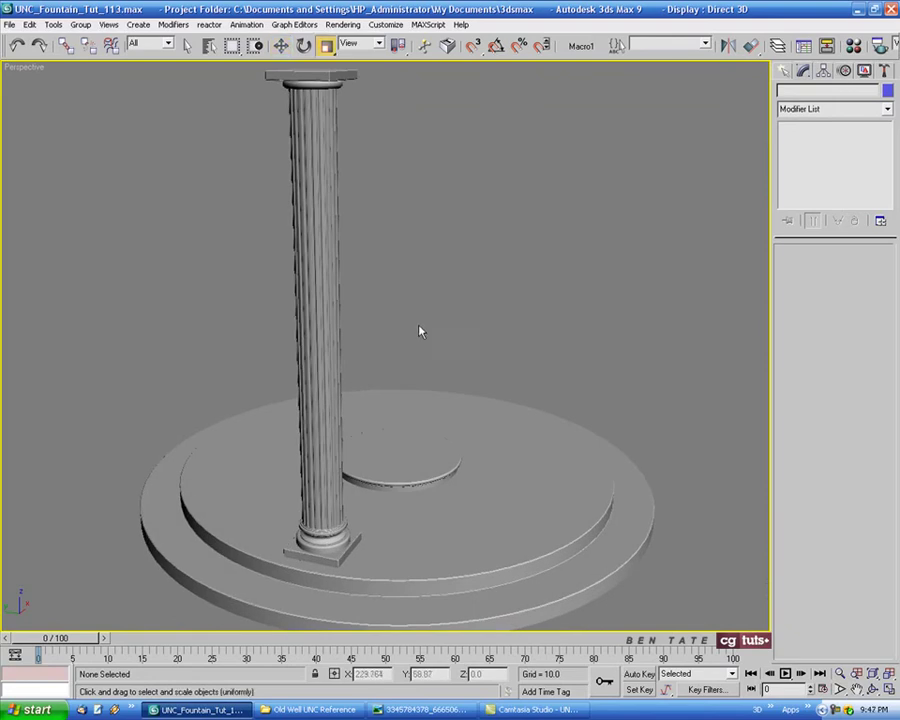
{"action": "middle_click_drag", "start_coordinate": [419, 327], "coordinate": [401, 228], "text": "alt"}
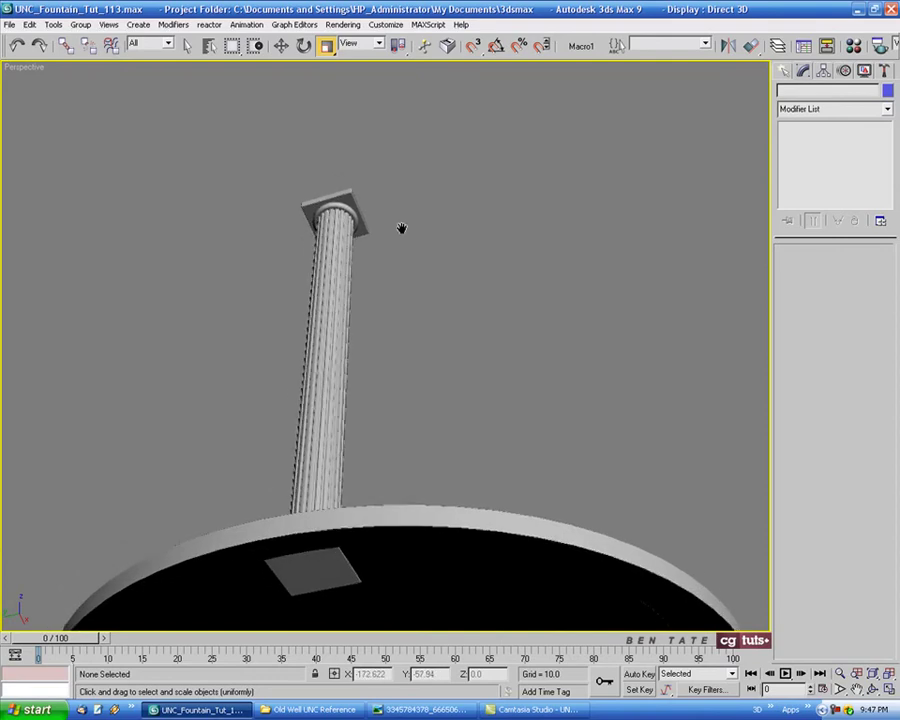
{"action": "left_click", "coordinate": [379, 711]}
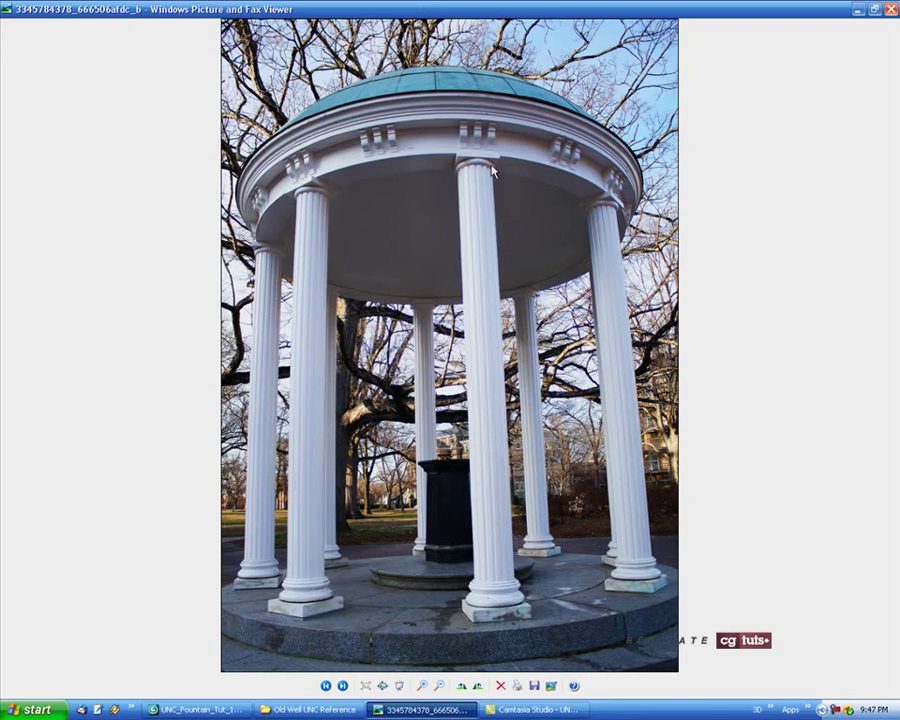
{"action": "left_click", "coordinate": [200, 710]}
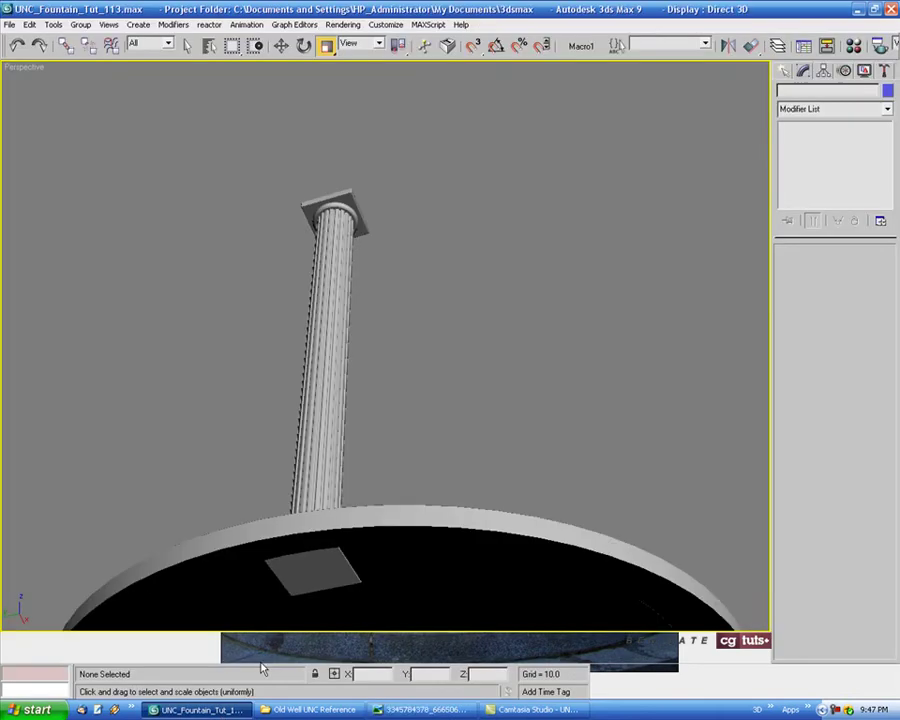
Scale Column Block 02 uniformly down to about 94.5 percent in the Top view.
{"action": "left_click", "coordinate": [376, 244]}
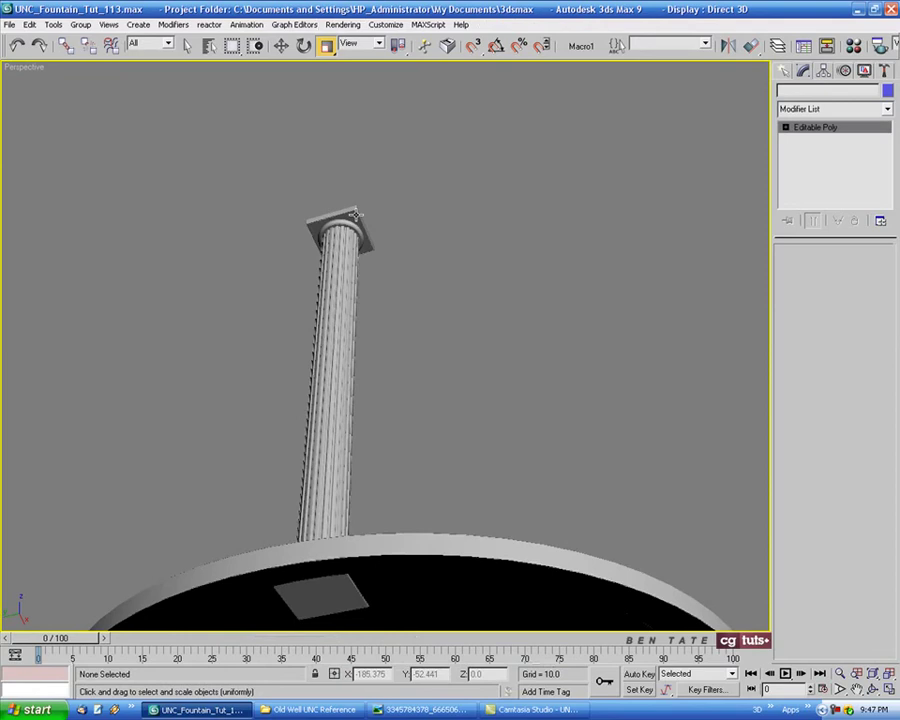
{"action": "middle_click_drag", "start_coordinate": [416, 245], "coordinate": [425, 252]}
{"action": "key", "text": "alt+w"}
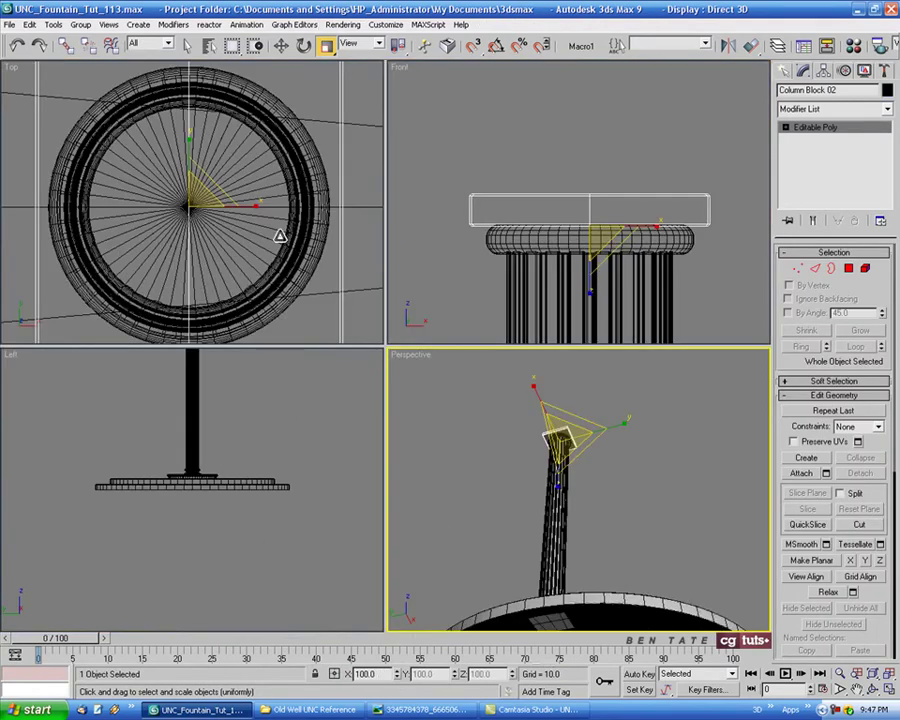
{"action": "key", "text": "alt+w"}
{"action": "scroll", "coordinate": [365, 287], "scroll_direction": "up", "scroll_amount": 2}
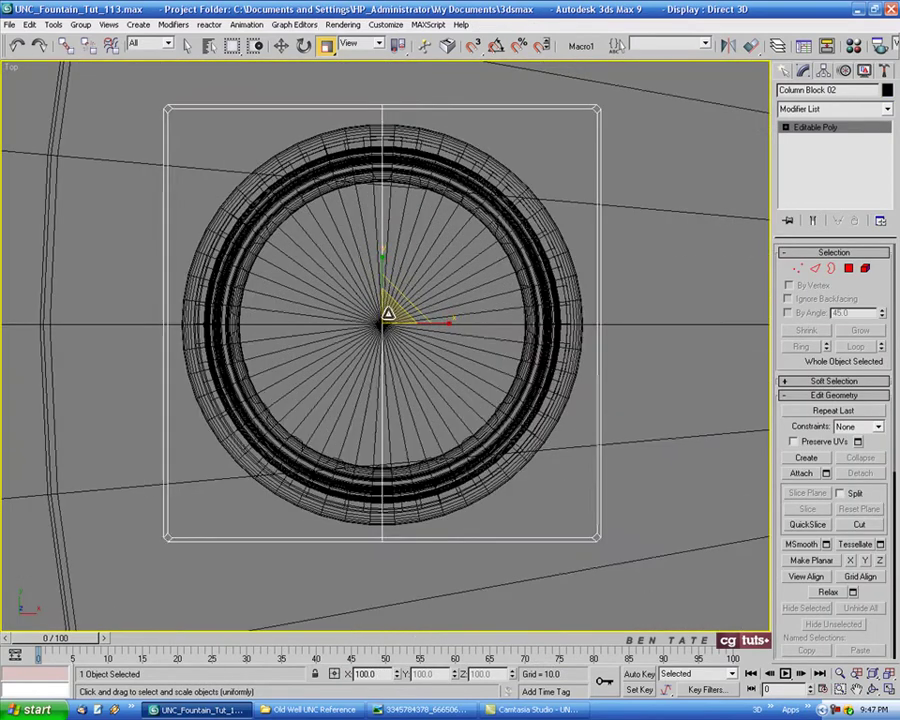
{"action": "left_click_drag", "start_coordinate": [387, 316], "coordinate": [389, 318]}
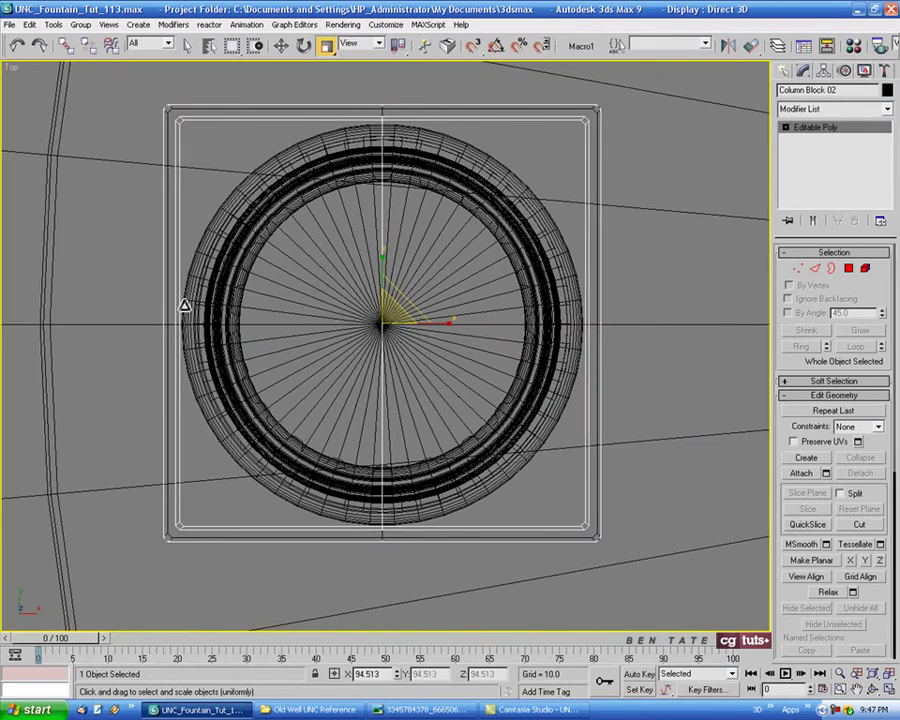
{"action": "middle_click_drag", "start_coordinate": [539, 379], "coordinate": [507, 360]}
Check the top block in perspective and scale Column Block 02 further down to about 88.5 percent in the Top view.
{"action": "key", "text": "alt+w"}
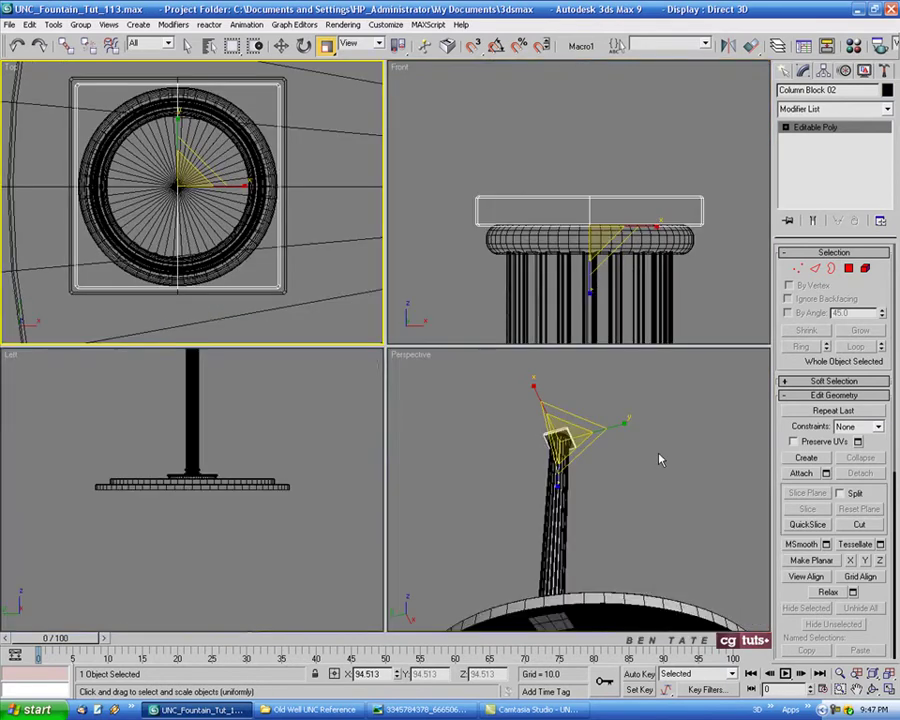
{"action": "middle_click", "coordinate": [657, 458]}
{"action": "key", "text": "alt+w"}
{"action": "left_click", "coordinate": [492, 336]}
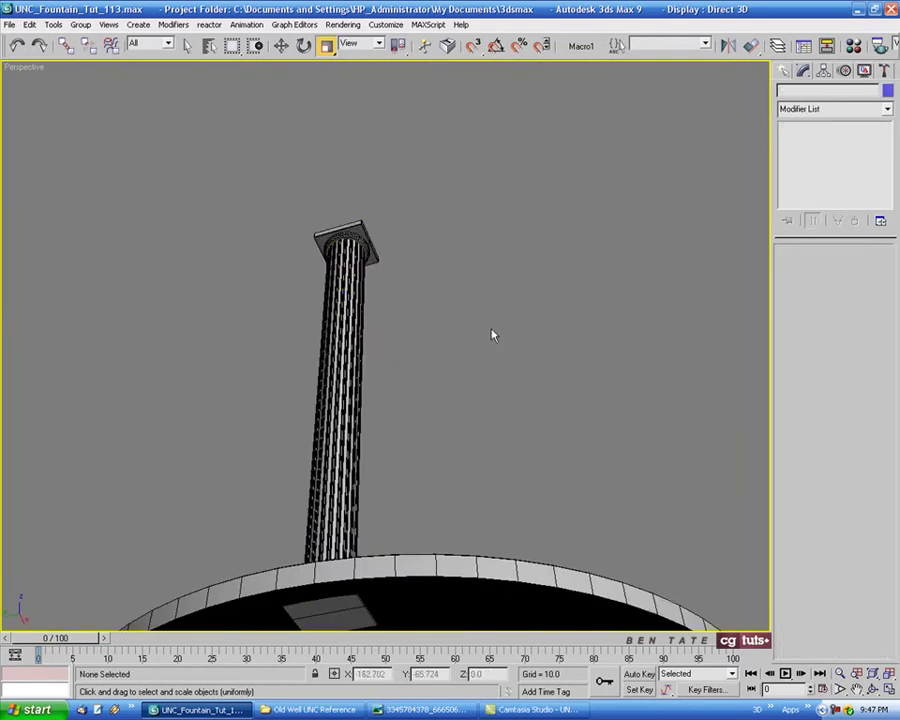
{"action": "middle_click_drag", "start_coordinate": [490, 332], "coordinate": [426, 320], "text": "alt"}
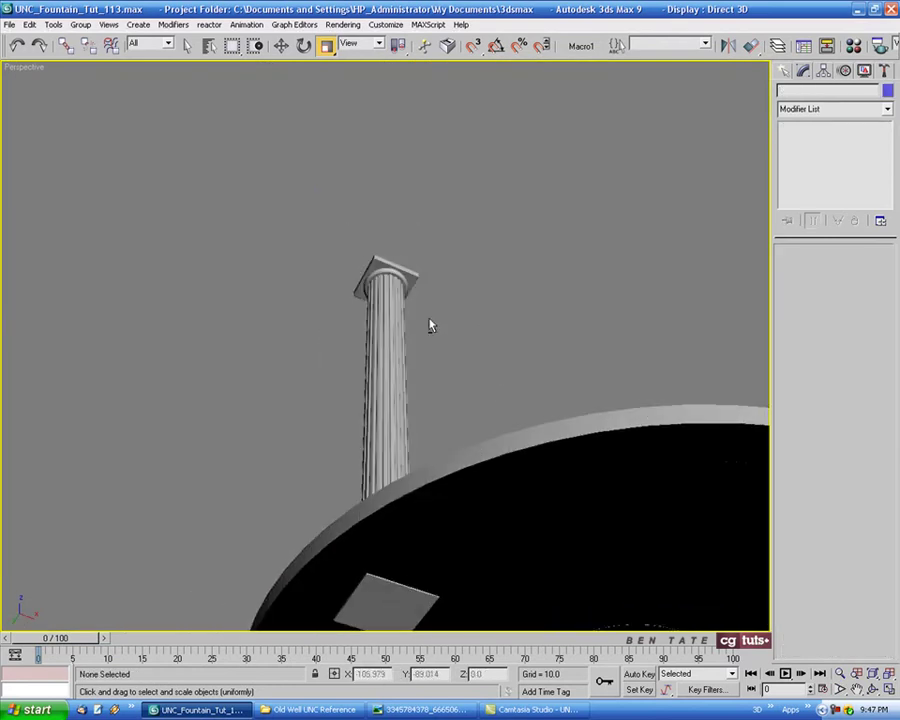
{"action": "key", "text": "F4"}
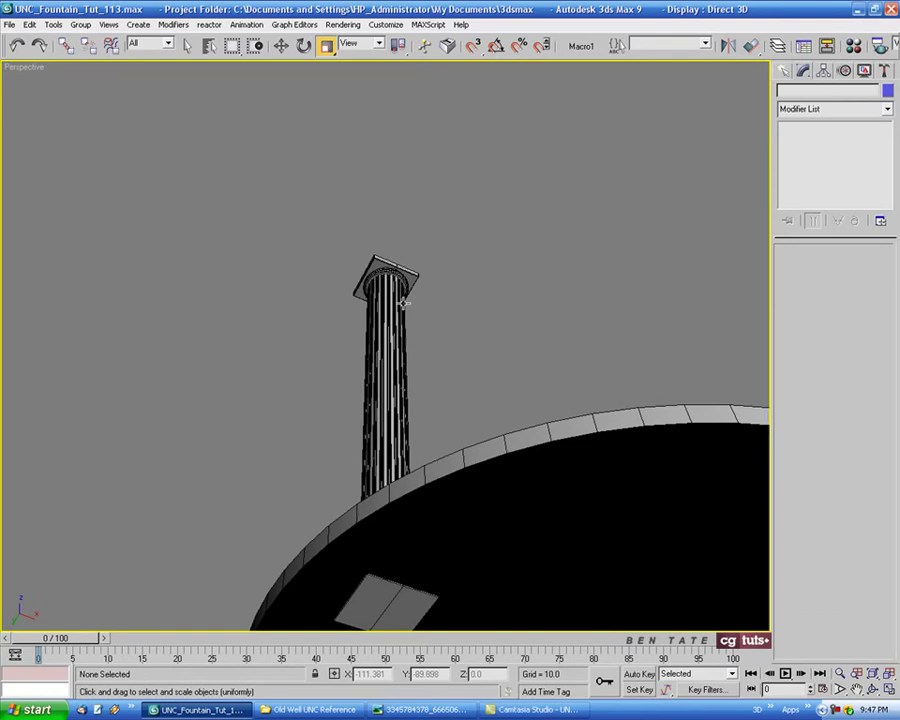
{"action": "left_click", "coordinate": [409, 276]}
{"action": "key", "text": "alt+w"}
{"action": "right_click", "coordinate": [201, 267]}
{"action": "key", "text": "alt+w"}
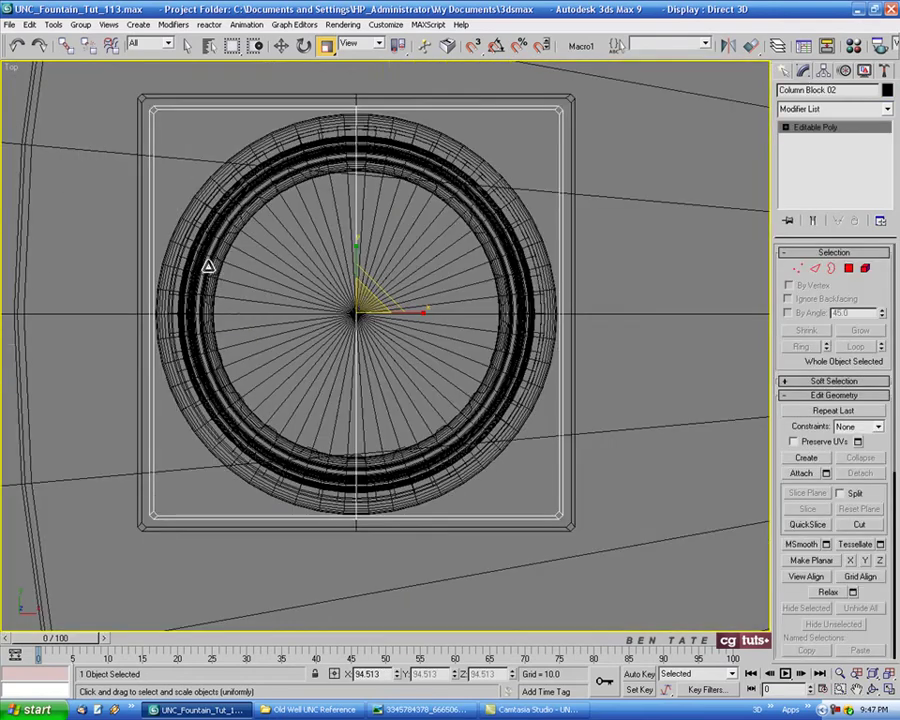
{"action": "left_click_drag", "start_coordinate": [363, 303], "coordinate": [366, 308]}
Examine the proportions of the resized top block, column and stepped base in perspective, with and without edged faces.
{"action": "key", "text": "alt+w"}
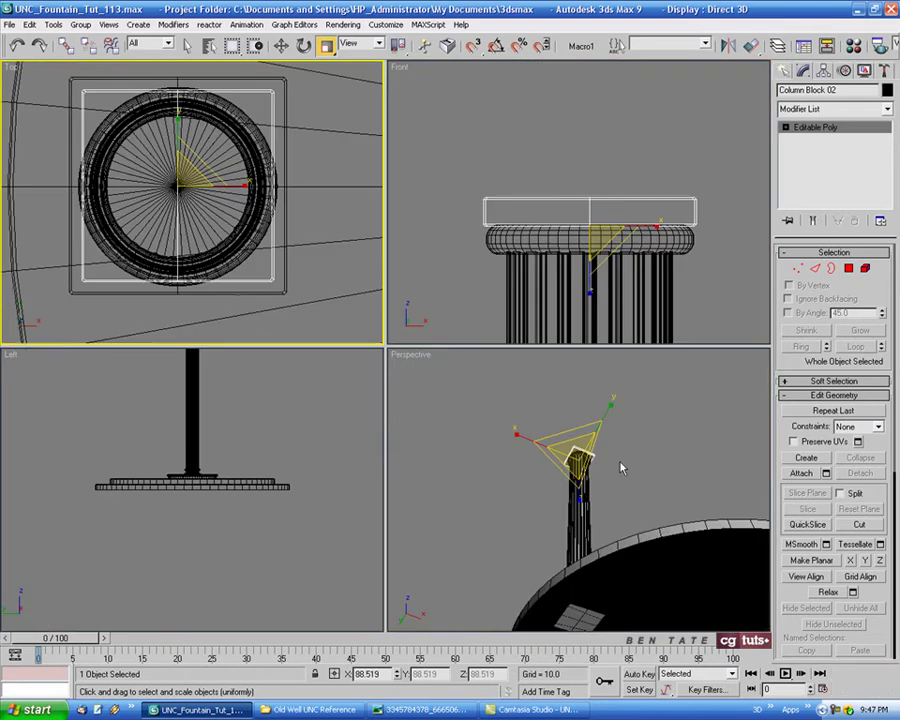
{"action": "right_click", "coordinate": [620, 465]}
{"action": "key", "text": "alt+w"}
{"action": "left_click", "coordinate": [513, 366]}
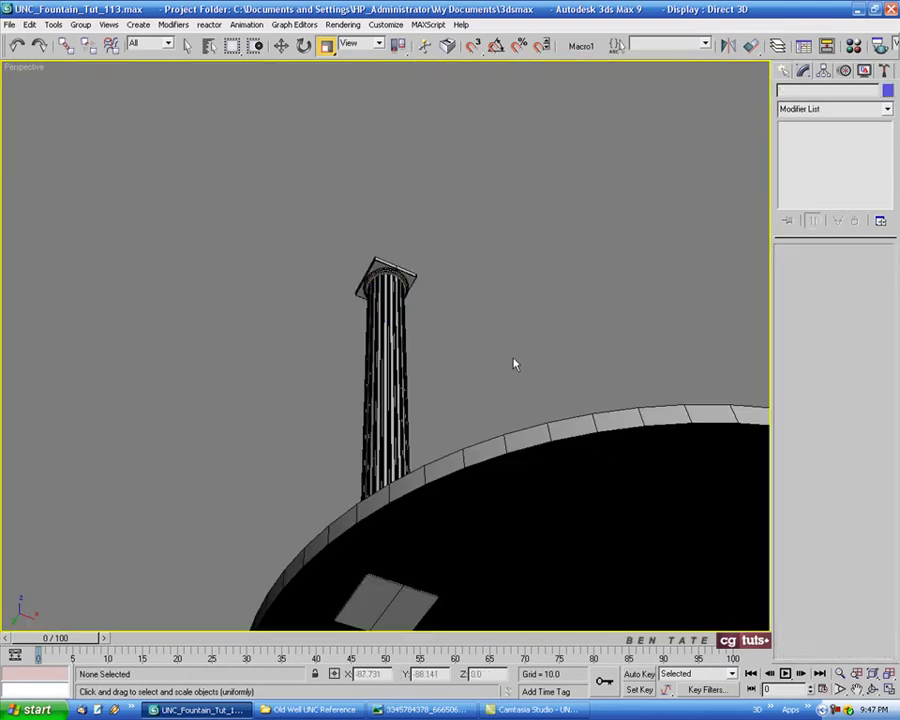
{"action": "key", "text": "F4"}
{"action": "middle_click_drag", "start_coordinate": [501, 357], "coordinate": [452, 410], "text": "alt"}
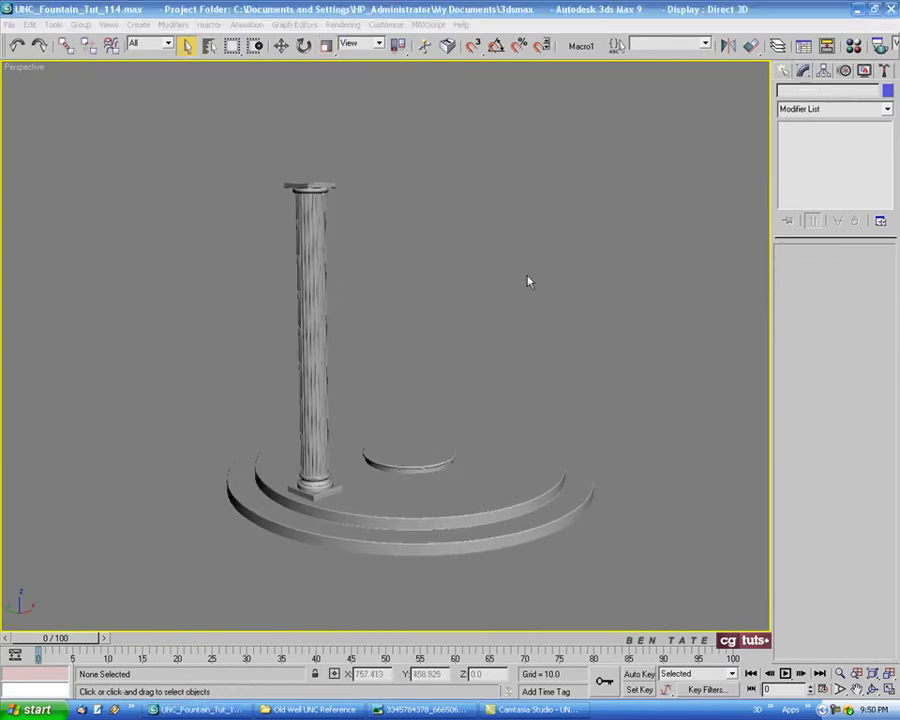
{"action": "mouse_move", "coordinate": [526, 278]}
{"action": "middle_mouse_down", "text": "alt"}
{"action": "mouse_move", "coordinate": [467, 262]}
{"action": "mouse_move", "coordinate": [512, 285]}
{"action": "mouse_move", "coordinate": [548, 259]}
{"action": "mouse_move", "coordinate": [541, 264]}
{"action": "middle_mouse_up", "text": "alt"}
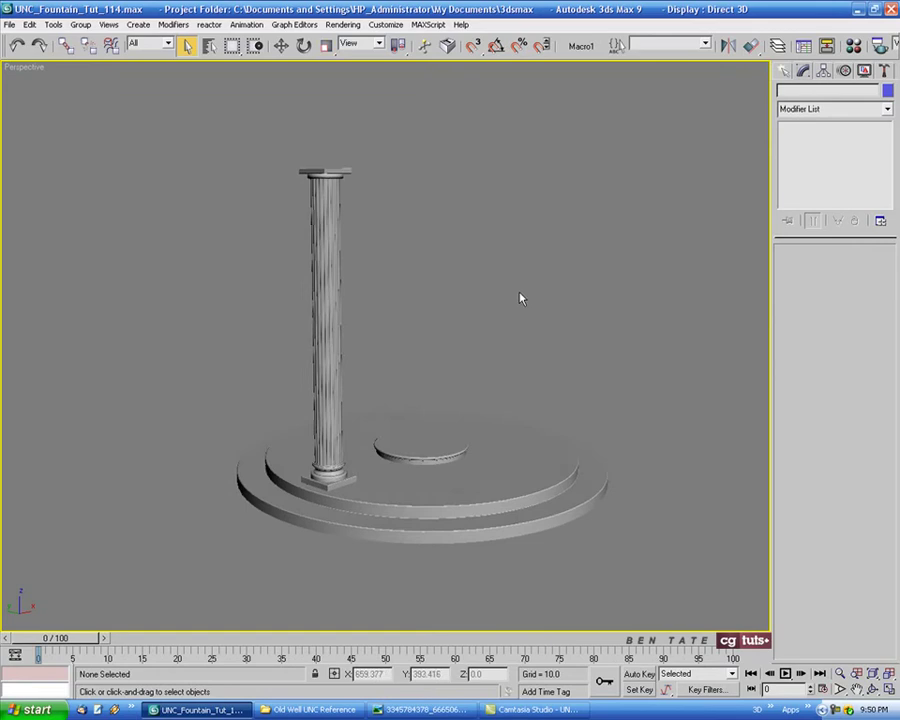
{"action": "key", "text": "F4"}
{"action": "middle_click_drag", "start_coordinate": [494, 291], "coordinate": [479, 258]}
{"action": "mouse_move", "coordinate": [421, 227]}
{"action": "middle_mouse_down"}
{"action": "mouse_move", "coordinate": [461, 261]}
{"action": "mouse_move", "coordinate": [414, 249]}
{"action": "middle_mouse_up"}
{"action": "scroll", "coordinate": [456, 258], "scroll_direction": "up", "scroll_amount": 3}
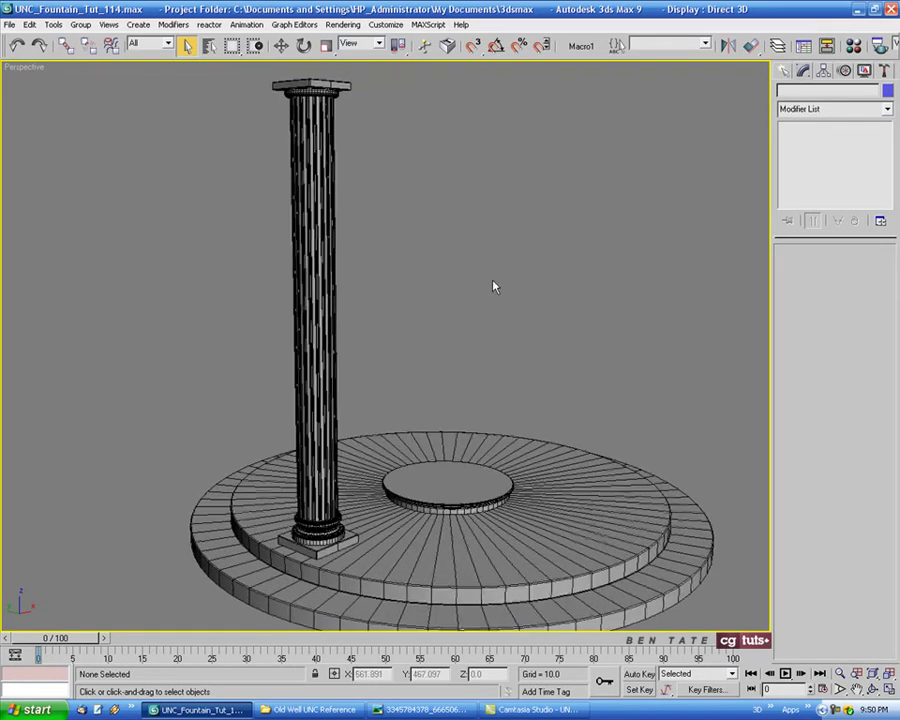
{"action": "scroll", "coordinate": [493, 287], "scroll_direction": "up", "scroll_amount": 1}
Group Column Base 01, Column Block 01, Column Block 02, Column Top01 and Column01 under the name Column01.
{"action": "key", "text": "h"}
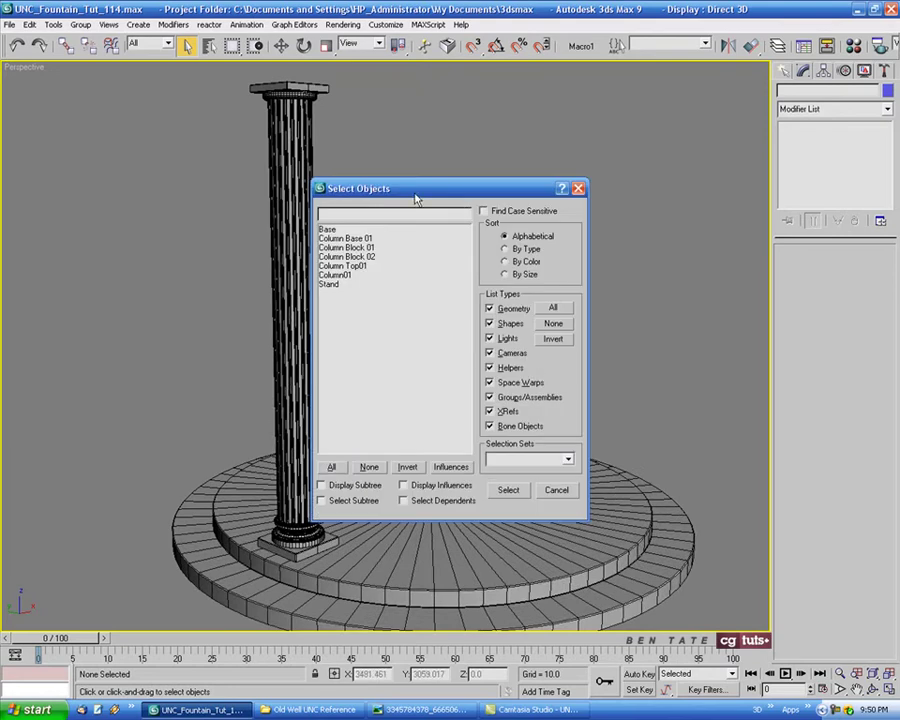
{"action": "left_click_drag", "start_coordinate": [417, 199], "coordinate": [508, 199]}
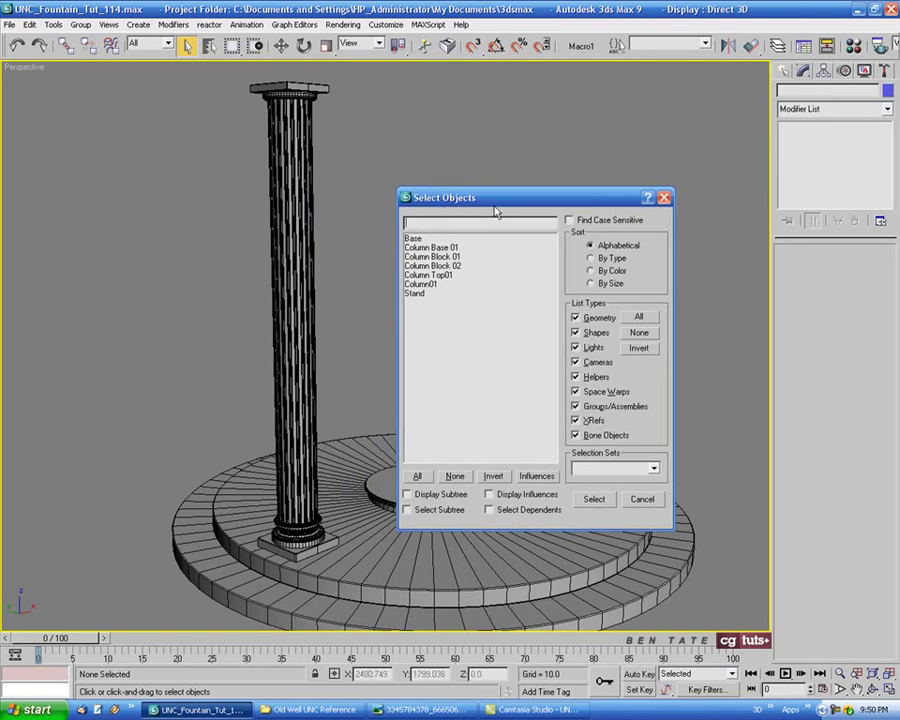
{"action": "left_click_drag", "start_coordinate": [470, 198], "coordinate": [448, 200]}
{"action": "left_click_drag", "start_coordinate": [433, 250], "coordinate": [442, 288]}
{"action": "left_click", "coordinate": [580, 502]}
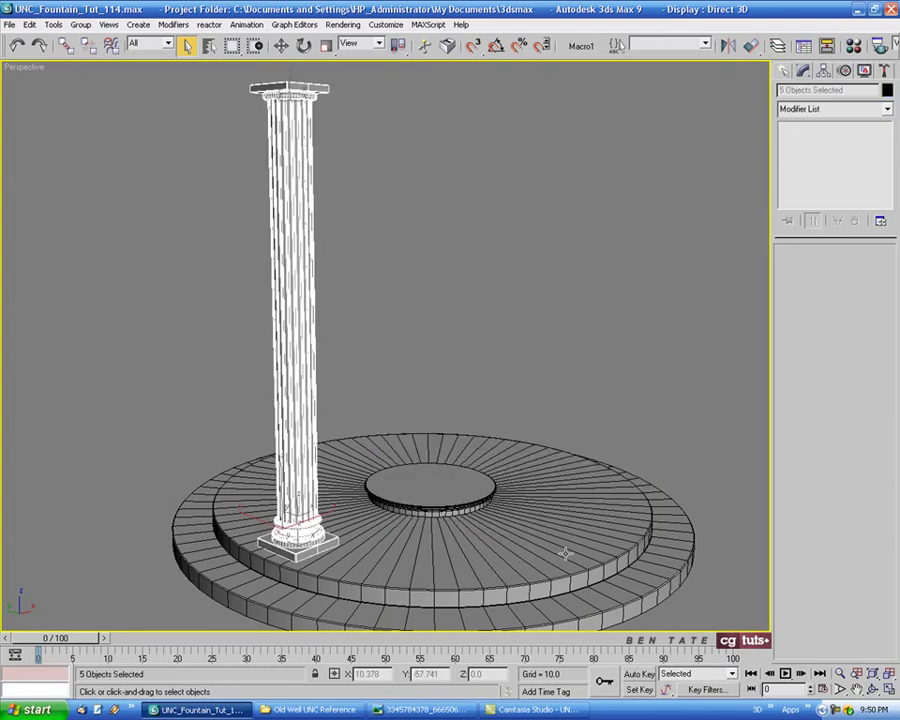
{"action": "left_click", "coordinate": [80, 24]}
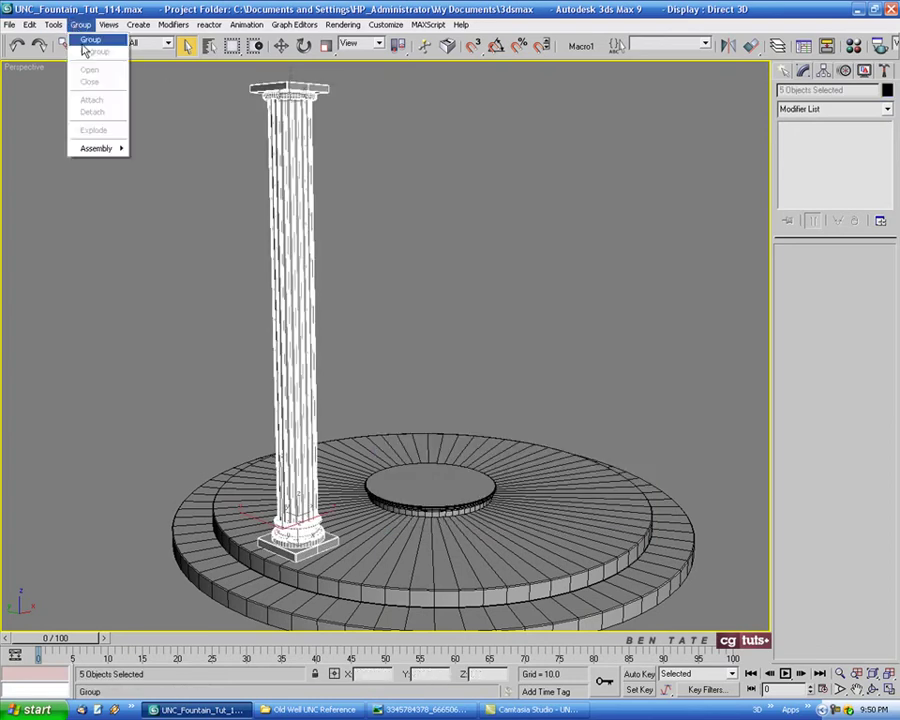
{"action": "left_click", "coordinate": [90, 37]}
{"action": "type", "text": "Column01"}
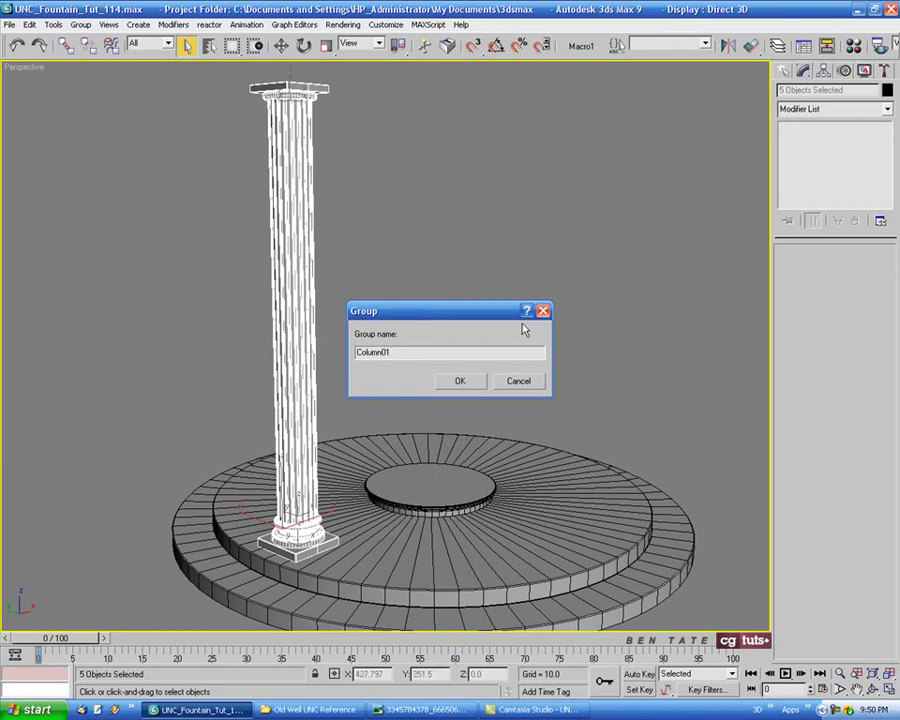
{"action": "left_click", "coordinate": [462, 385]}
Move only the pivot of the Column01 group to the centre of the base at world X 0 and Y 0.
{"action": "middle_click_drag", "start_coordinate": [585, 308], "coordinate": [510, 295]}
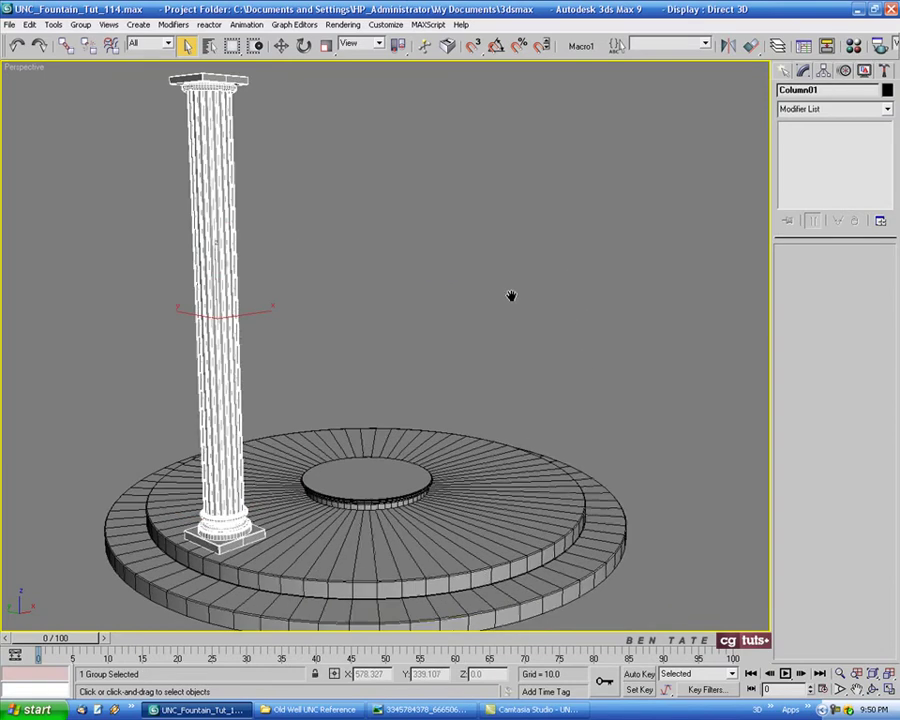
{"action": "middle_click_drag", "start_coordinate": [597, 265], "coordinate": [597, 238]}
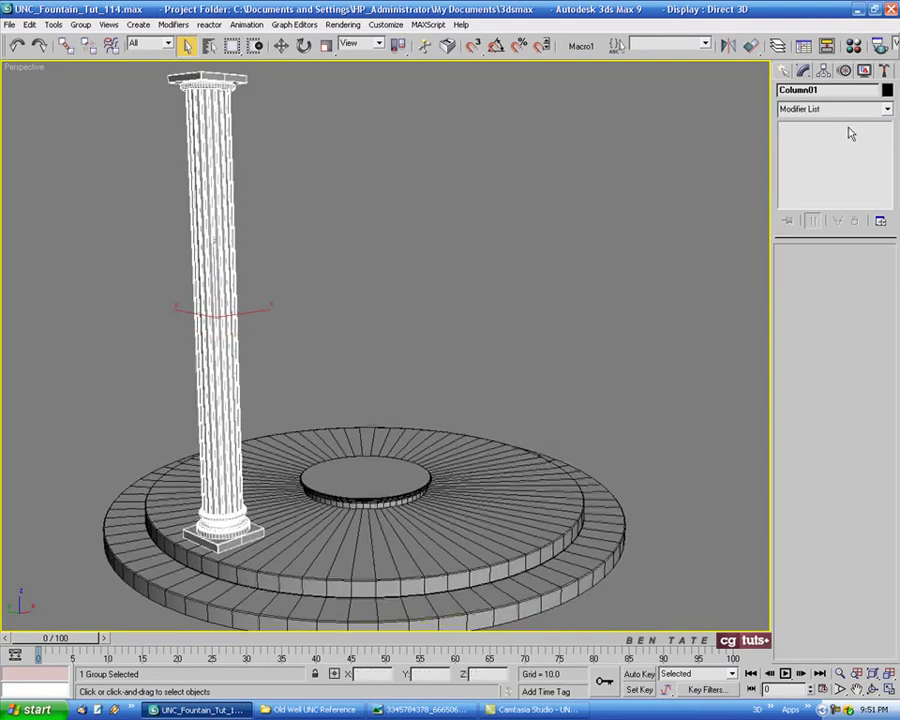
{"action": "left_click", "coordinate": [823, 70]}
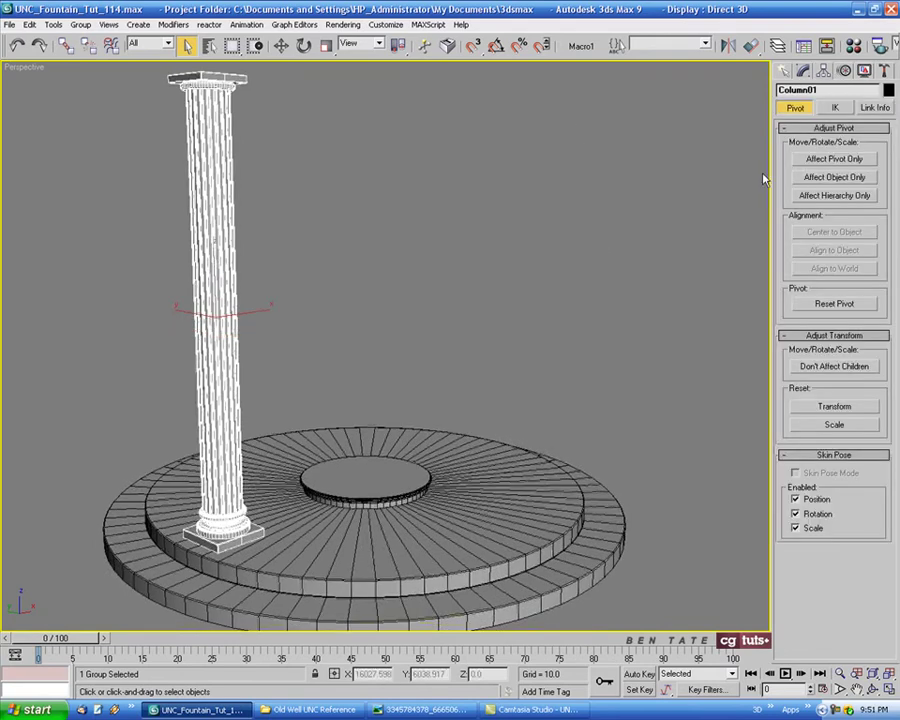
{"action": "left_click", "coordinate": [822, 160]}
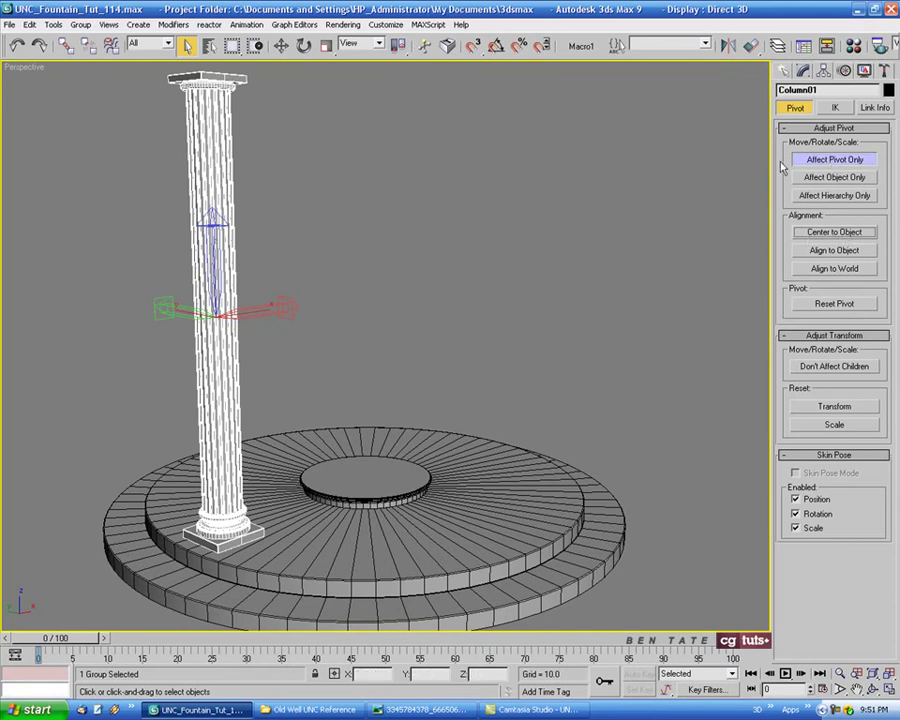
{"action": "left_click", "coordinate": [281, 47]}
{"action": "right_click", "coordinate": [282, 50]}
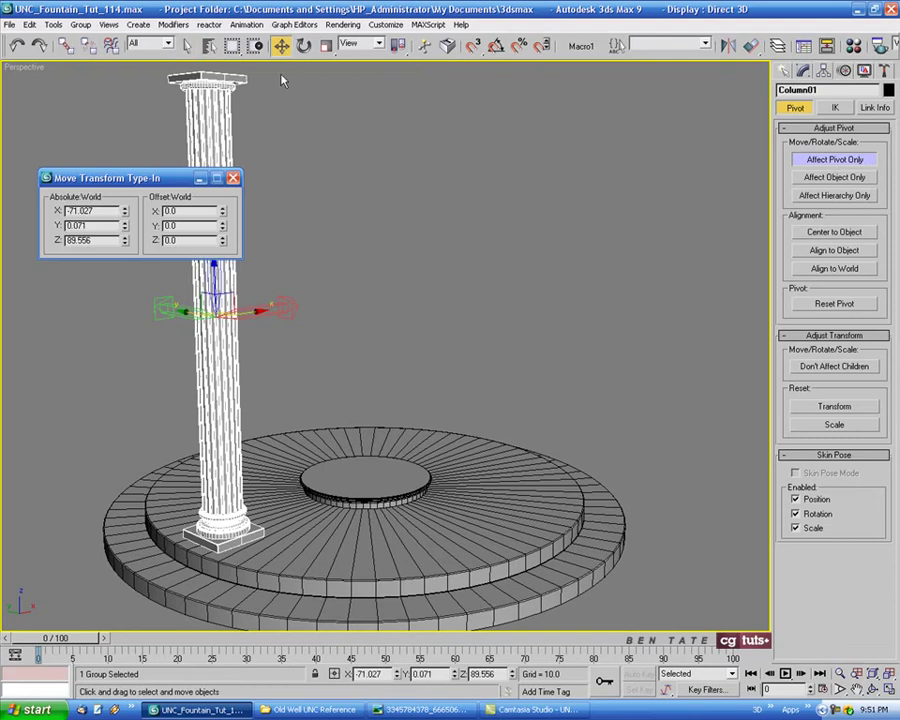
{"action": "right_click", "coordinate": [124, 216]}
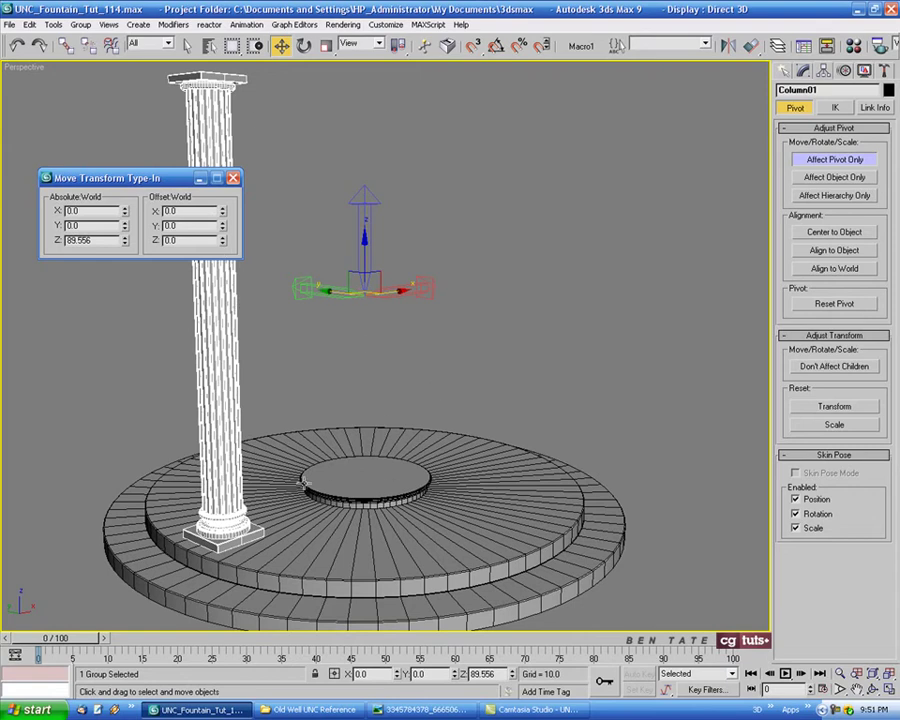
{"action": "left_click", "coordinate": [233, 178]}
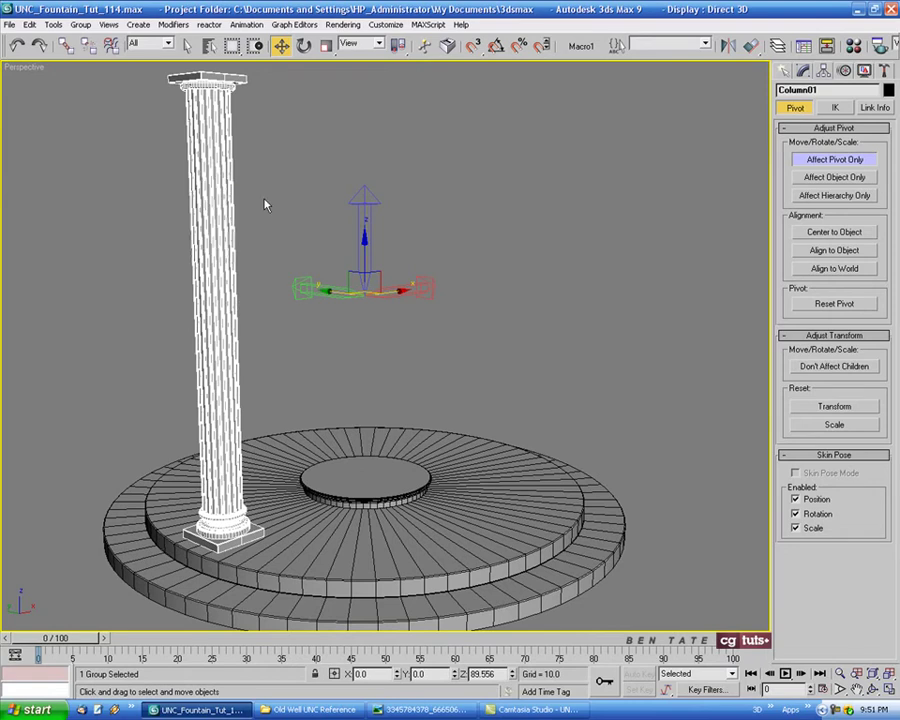
{"action": "left_click", "coordinate": [830, 160]}
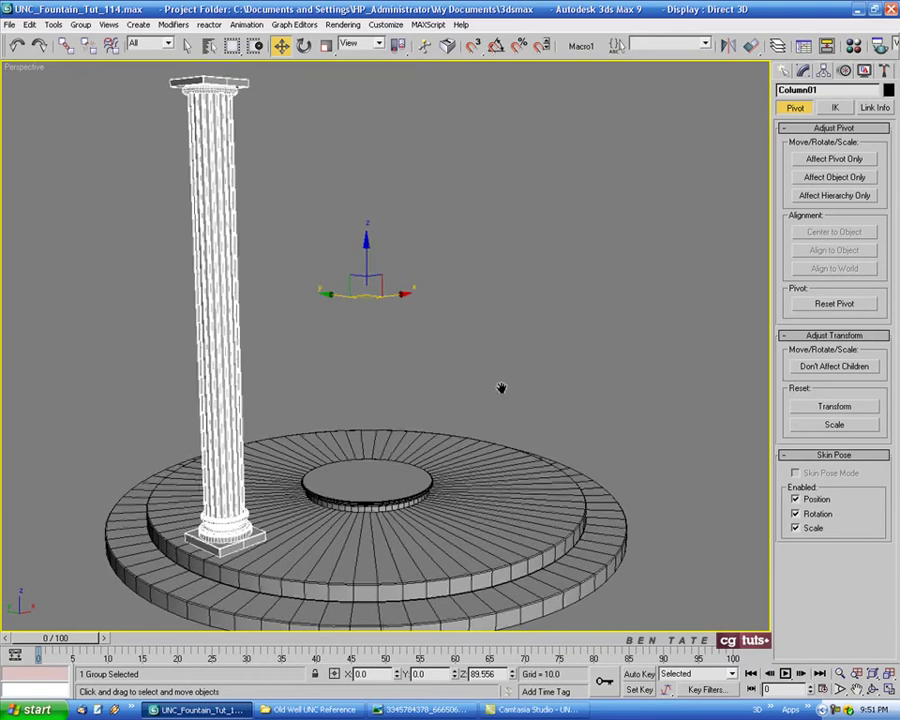
Start an Array of the Column01 group in the Top view with a total Z rotation of 360 degrees.
{"action": "key", "text": "alt+w"}
{"action": "right_click", "coordinate": [265, 271]}
{"action": "key", "text": "alt+w"}
{"action": "scroll", "coordinate": [358, 346], "scroll_direction": "down", "scroll_amount": 7}
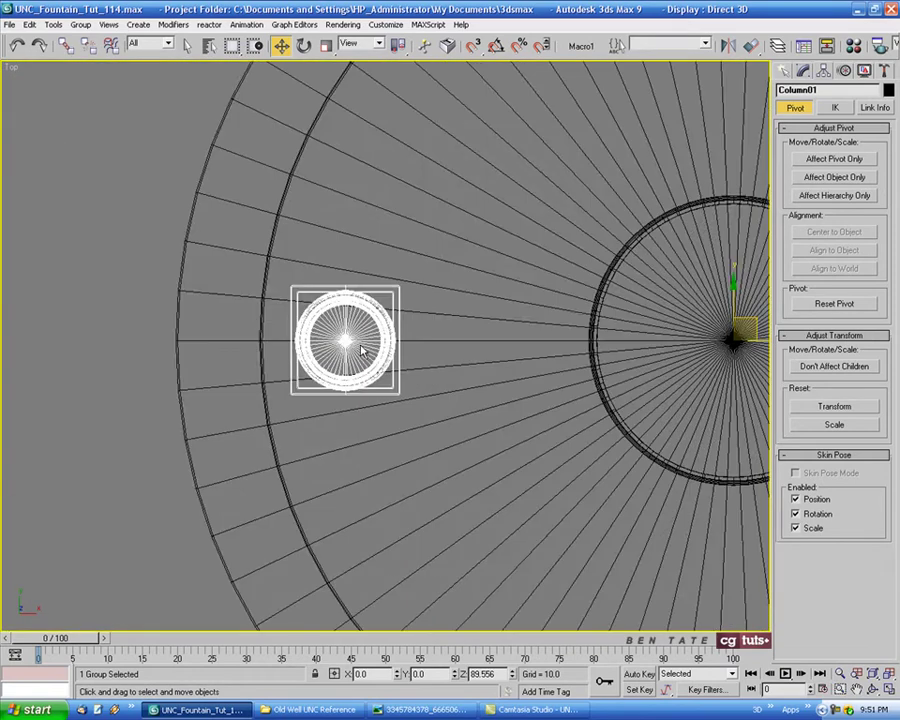
{"action": "middle_click_drag", "start_coordinate": [413, 314], "coordinate": [231, 271]}
{"action": "scroll", "coordinate": [327, 315], "scroll_direction": "up", "scroll_amount": 1}
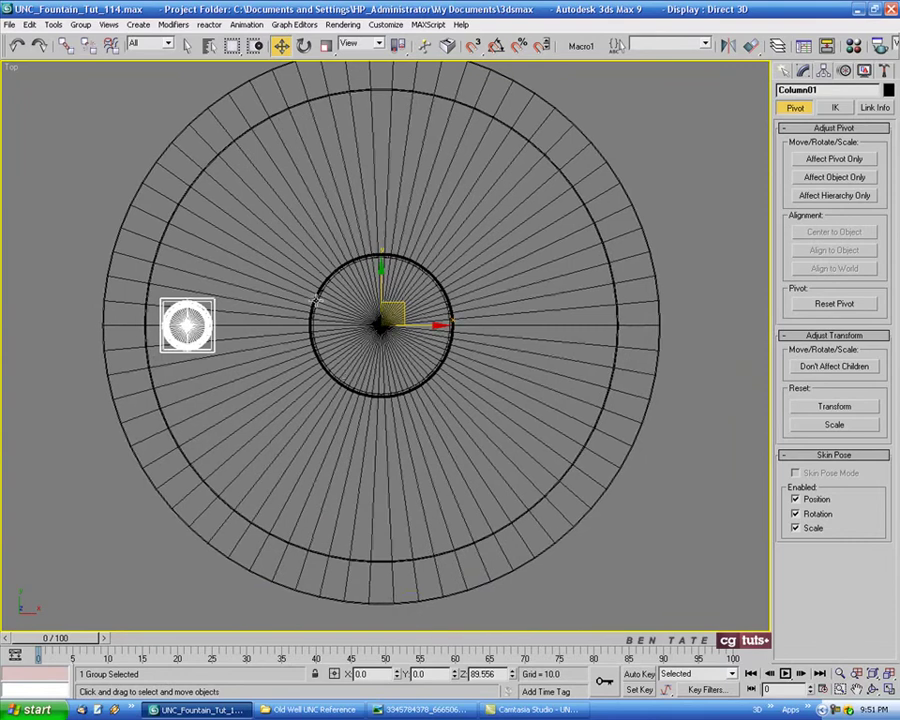
{"action": "middle_click_drag", "start_coordinate": [316, 300], "coordinate": [318, 325]}
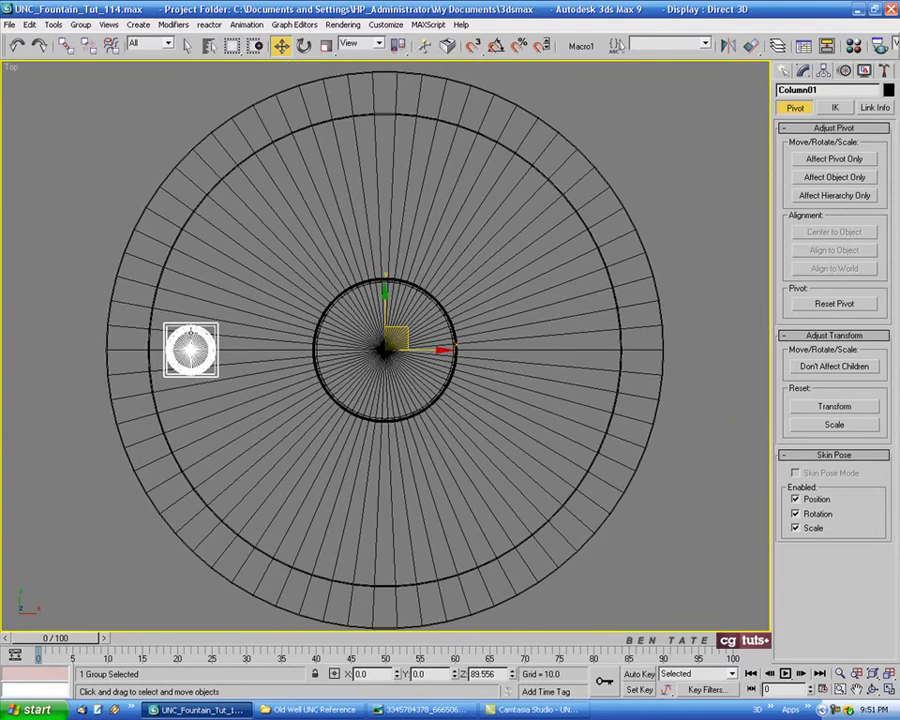
{"action": "left_click", "coordinate": [52, 24]}
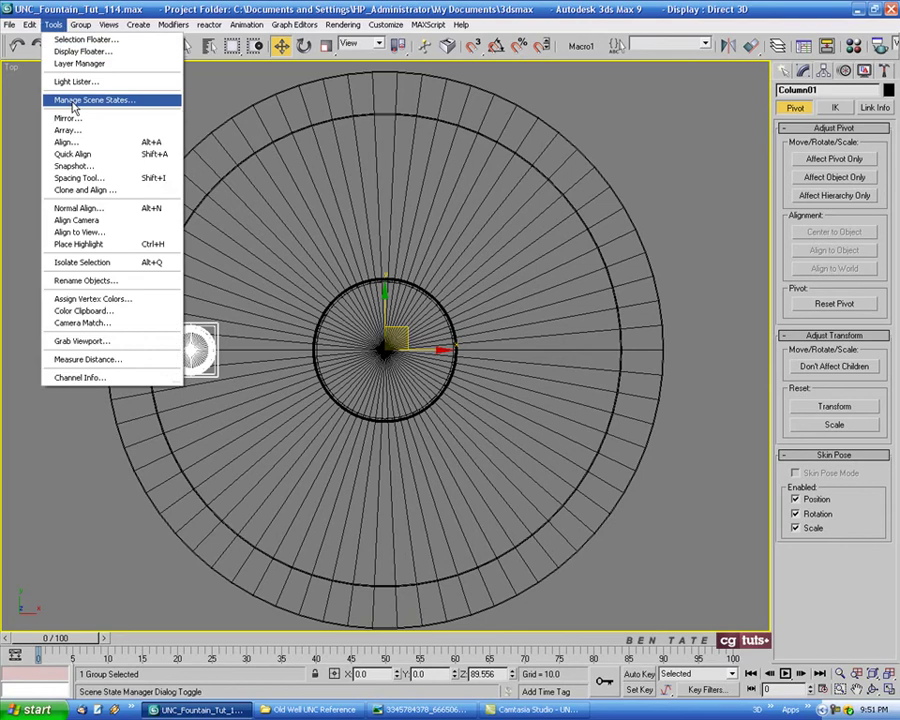
{"action": "left_click", "coordinate": [70, 131]}
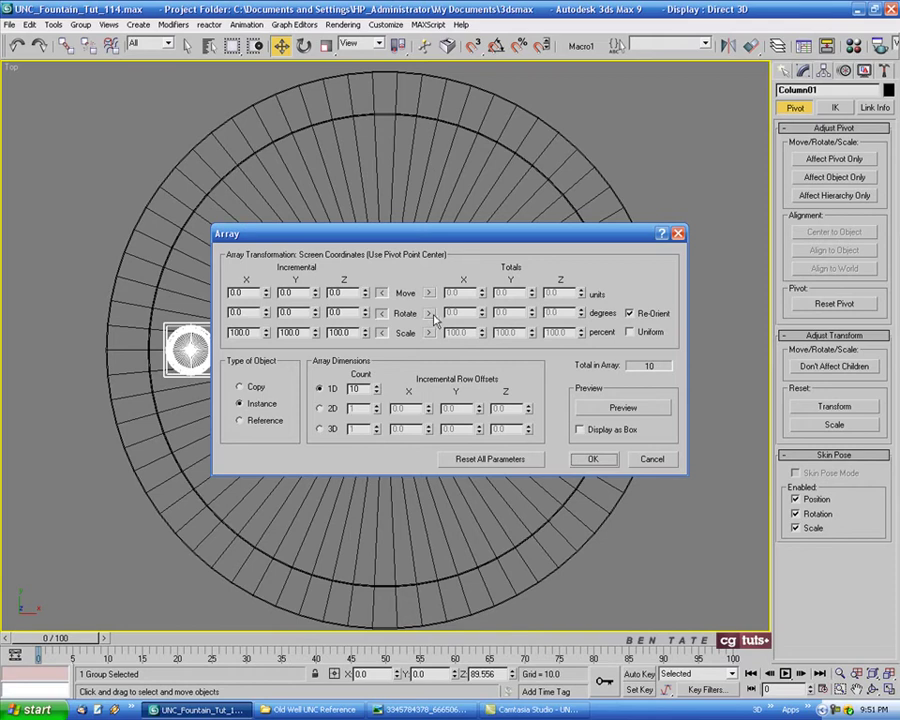
{"action": "left_click", "coordinate": [430, 314]}
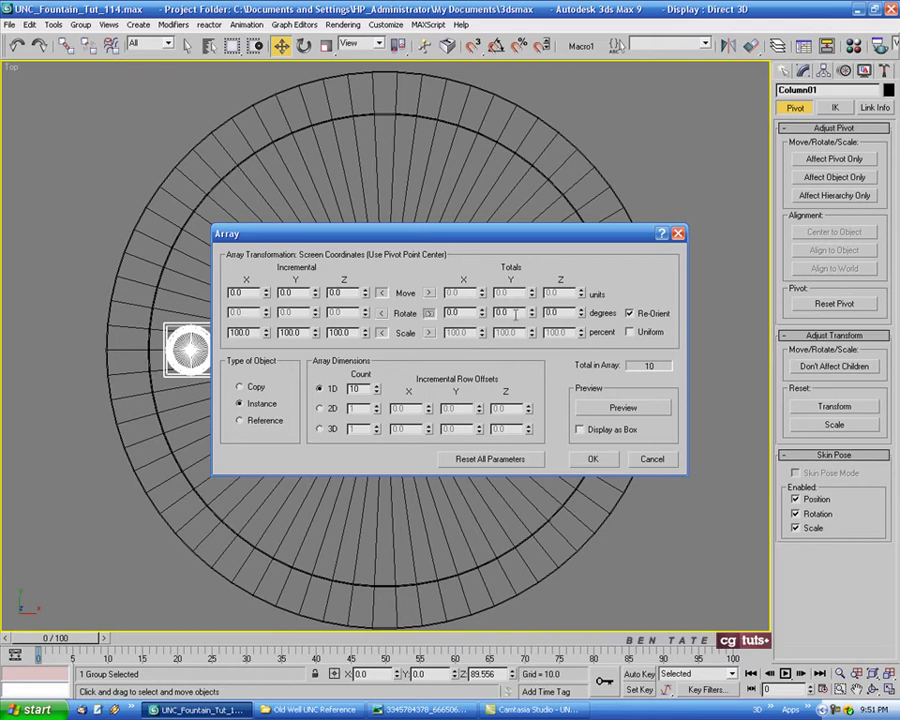
{"action": "double_click", "coordinate": [555, 313]}
{"action": "type", "text": "360"}
{"action": "left_click_drag", "start_coordinate": [555, 236], "coordinate": [564, 225]}
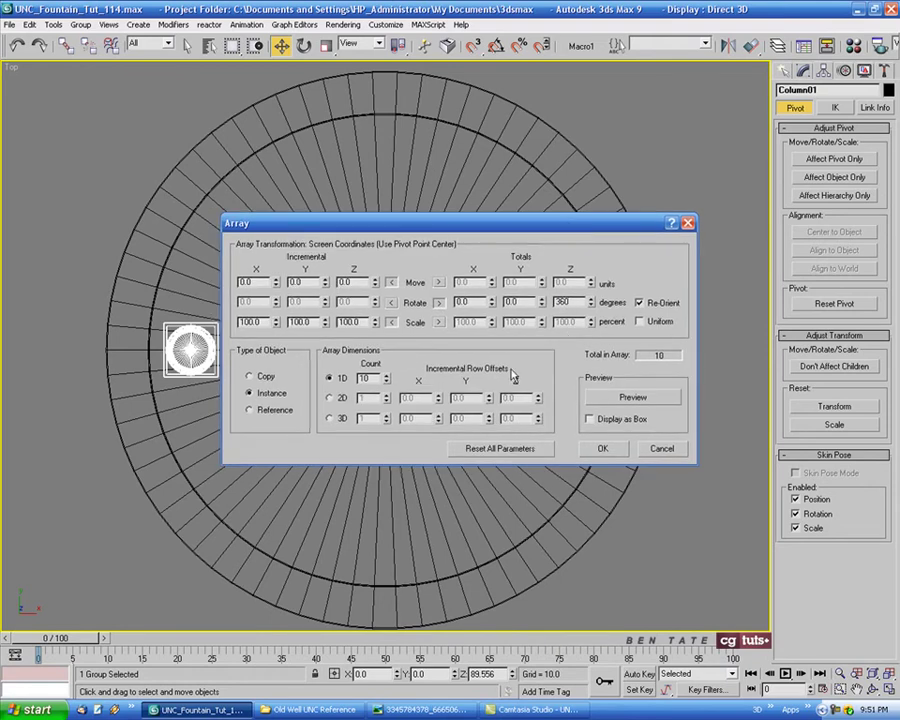
Set the array to Copy with a 1D count of 8, preview it and create the ring of columns.
{"action": "left_click", "coordinate": [252, 377]}
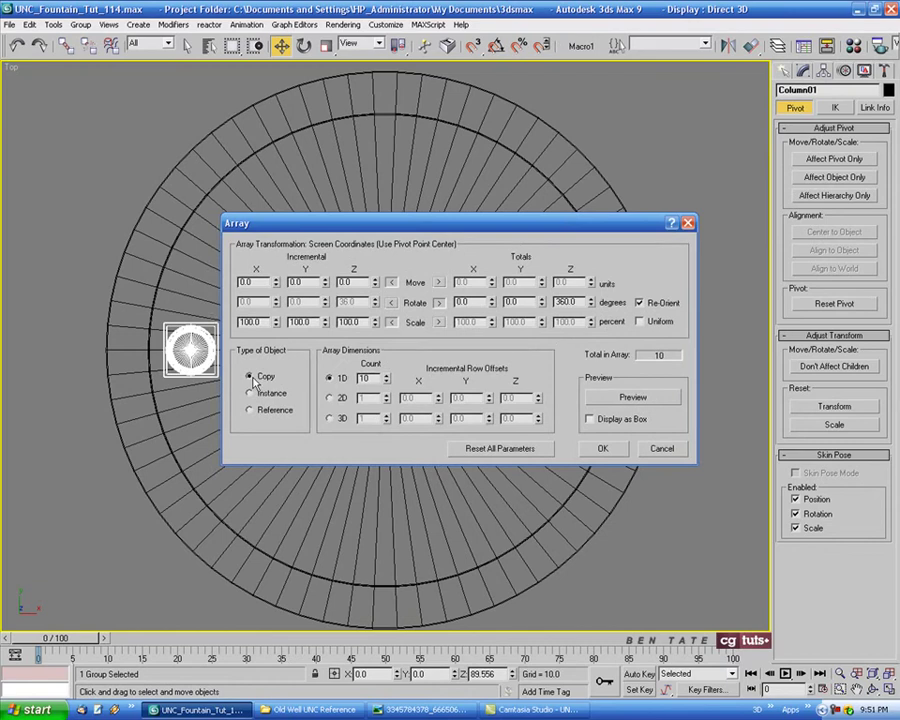
{"action": "left_click", "coordinate": [387, 383]}
{"action": "left_click", "coordinate": [631, 399]}
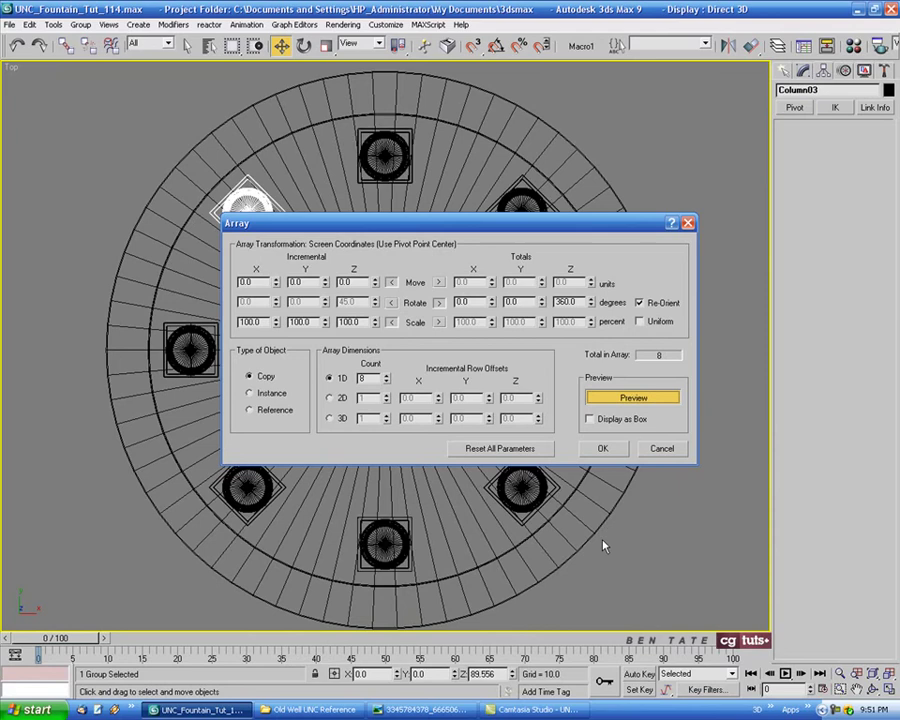
{"action": "left_click", "coordinate": [603, 449]}
Examine the ring of columns in perspective with and without edged faces, and clear the selection.
{"action": "key", "text": "alt+w"}
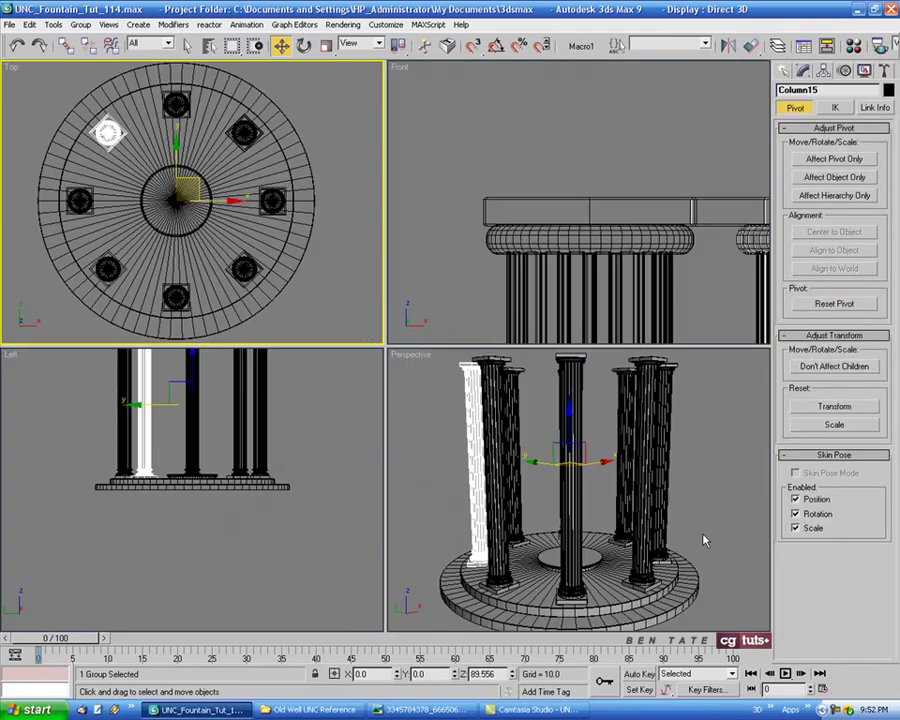
{"action": "right_click", "coordinate": [703, 539]}
{"action": "key", "text": "alt+w"}
{"action": "key", "text": "F4"}
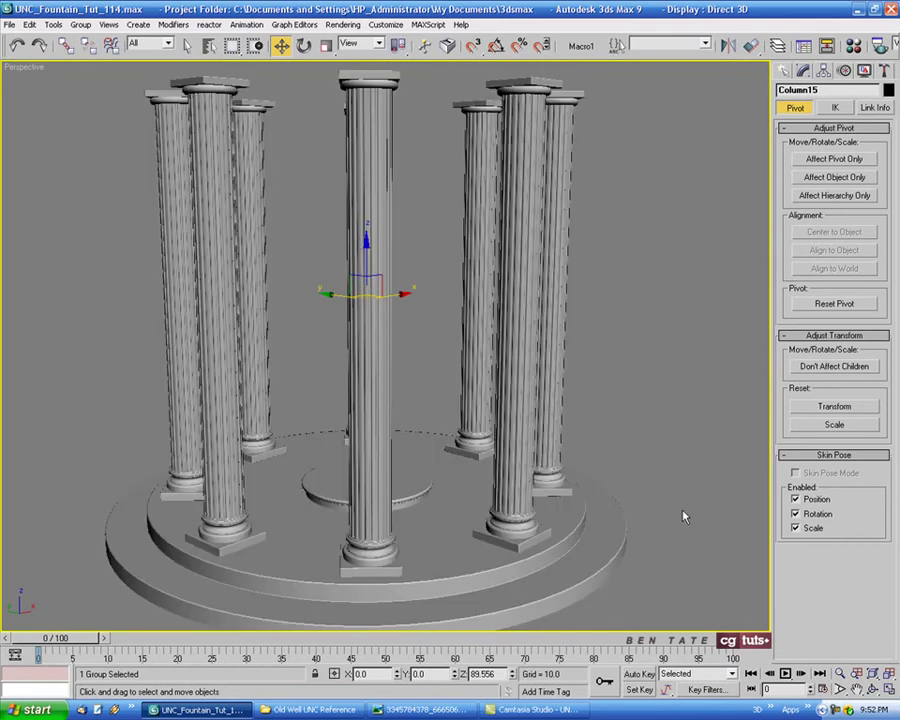
{"action": "mouse_move", "coordinate": [683, 514]}
{"action": "middle_mouse_down", "text": "alt"}
{"action": "mouse_move", "coordinate": [657, 468]}
{"action": "mouse_move", "coordinate": [615, 487]}
{"action": "mouse_move", "coordinate": [478, 620]}
{"action": "mouse_move", "coordinate": [518, 502]}
{"action": "mouse_move", "coordinate": [517, 553]}
{"action": "mouse_move", "coordinate": [518, 519]}
{"action": "mouse_move", "coordinate": [452, 573]}
{"action": "mouse_move", "coordinate": [466, 488]}
{"action": "mouse_move", "coordinate": [556, 458]}
{"action": "mouse_move", "coordinate": [557, 485]}
{"action": "mouse_move", "coordinate": [538, 468]}
{"action": "mouse_move", "coordinate": [569, 492]}
{"action": "mouse_move", "coordinate": [568, 428]}
{"action": "middle_mouse_up", "text": "alt"}
{"action": "key", "text": "F4"}
{"action": "scroll", "coordinate": [517, 553], "scroll_direction": "down", "scroll_amount": 3}
{"action": "middle_click_drag", "start_coordinate": [486, 458], "coordinate": [449, 440], "text": "alt"}
{"action": "left_click", "coordinate": [608, 405]}
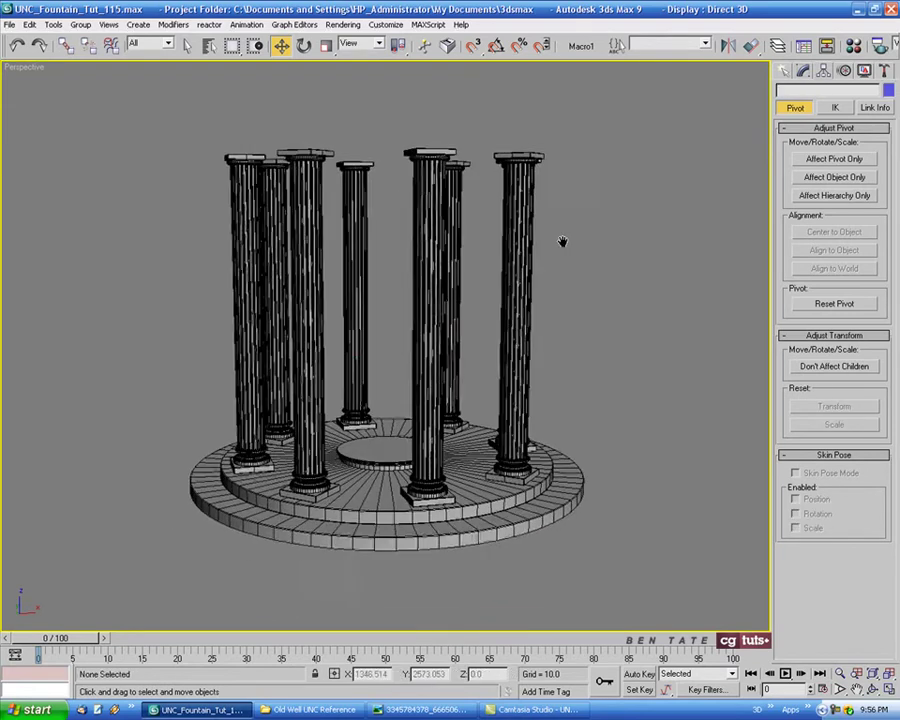
Examine the columns and stepped base from several angles and compare them with the reference photo of the Old Well.
{"action": "middle_click_drag", "start_coordinate": [560, 240], "coordinate": [552, 245], "text": "alt"}
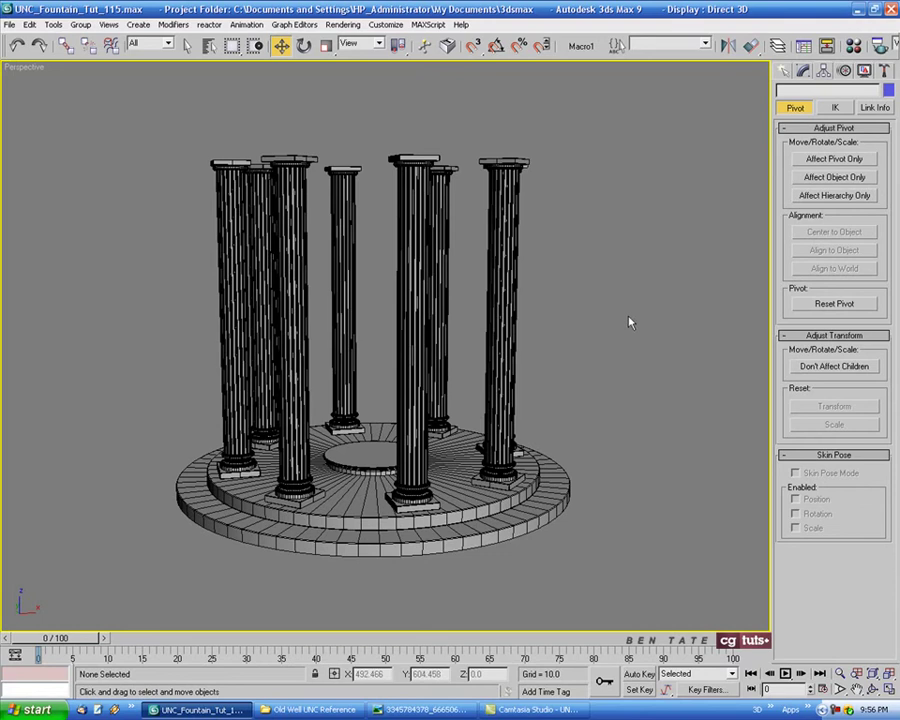
{"action": "middle_click_drag", "start_coordinate": [629, 318], "coordinate": [288, 245], "text": "alt"}
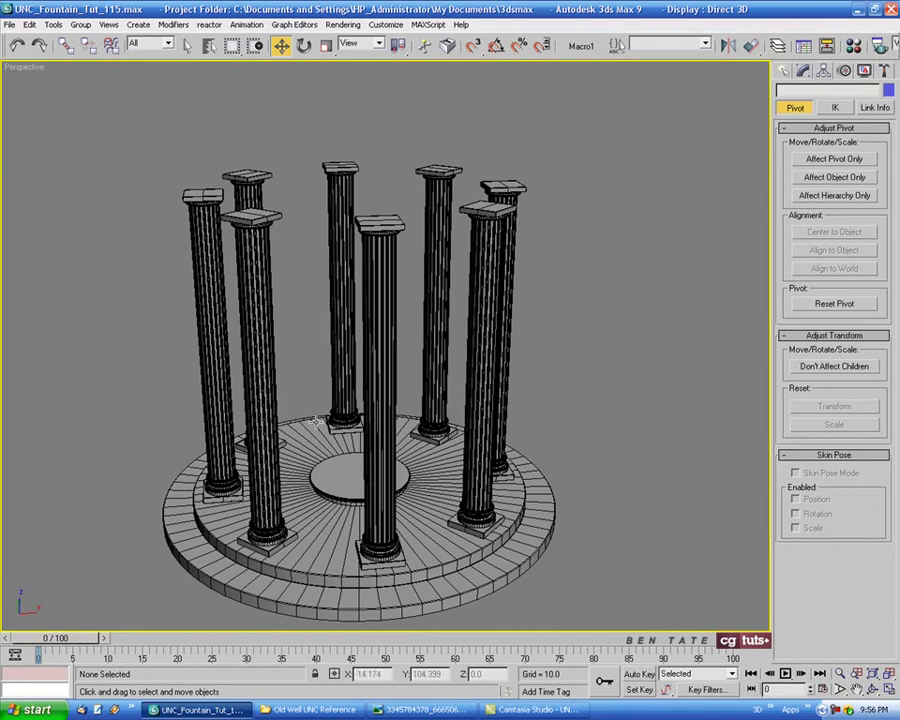
{"action": "middle_click_drag", "start_coordinate": [452, 438], "coordinate": [474, 306], "text": "alt"}
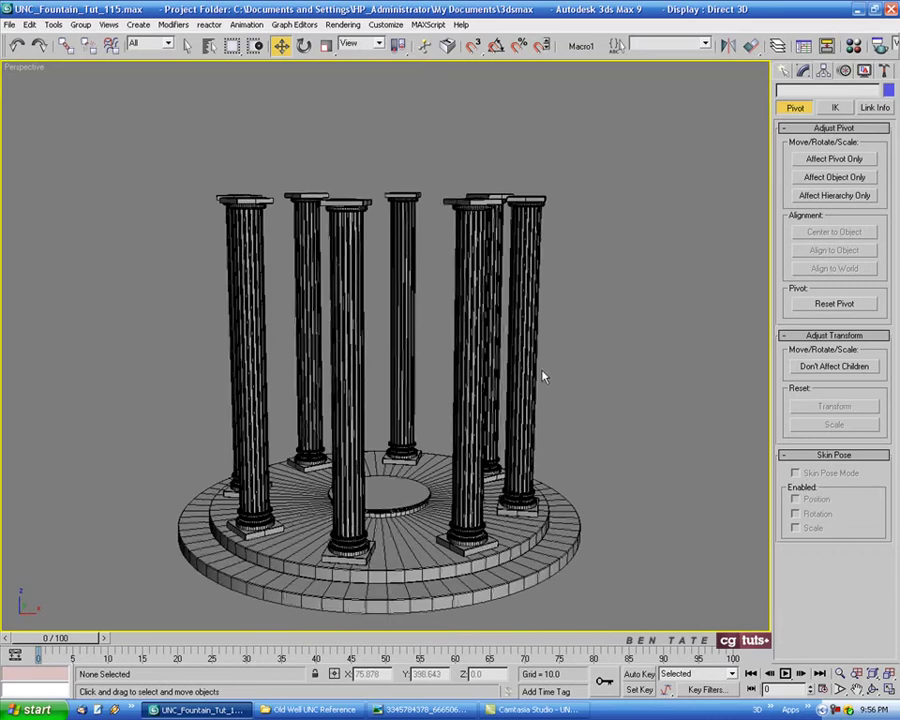
{"action": "middle_click_drag", "start_coordinate": [366, 352], "coordinate": [361, 333]}
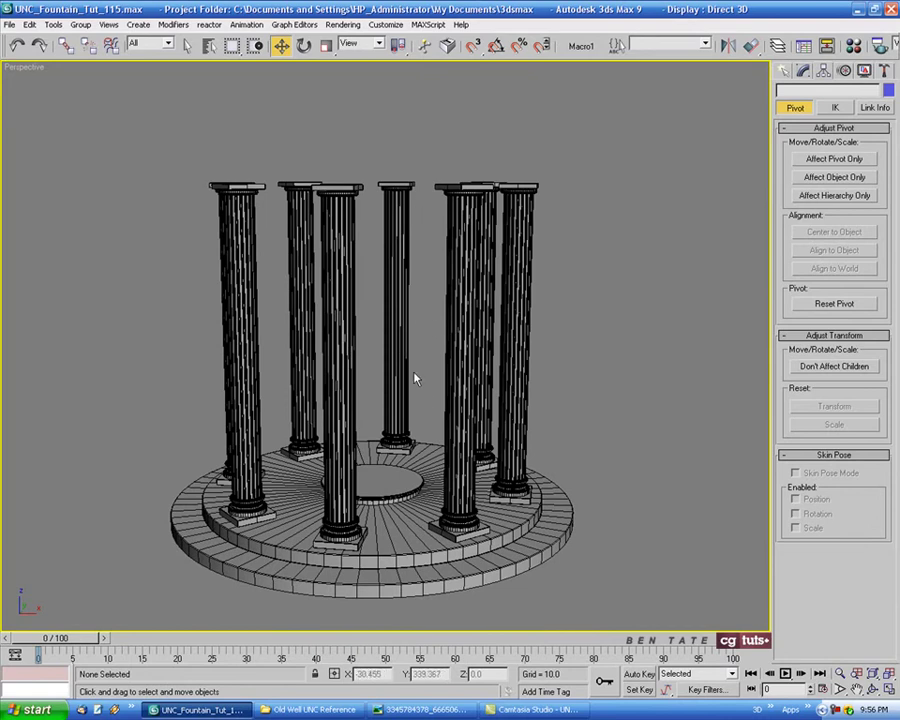
{"action": "middle_click_drag", "start_coordinate": [605, 354], "coordinate": [300, 363], "text": "alt"}
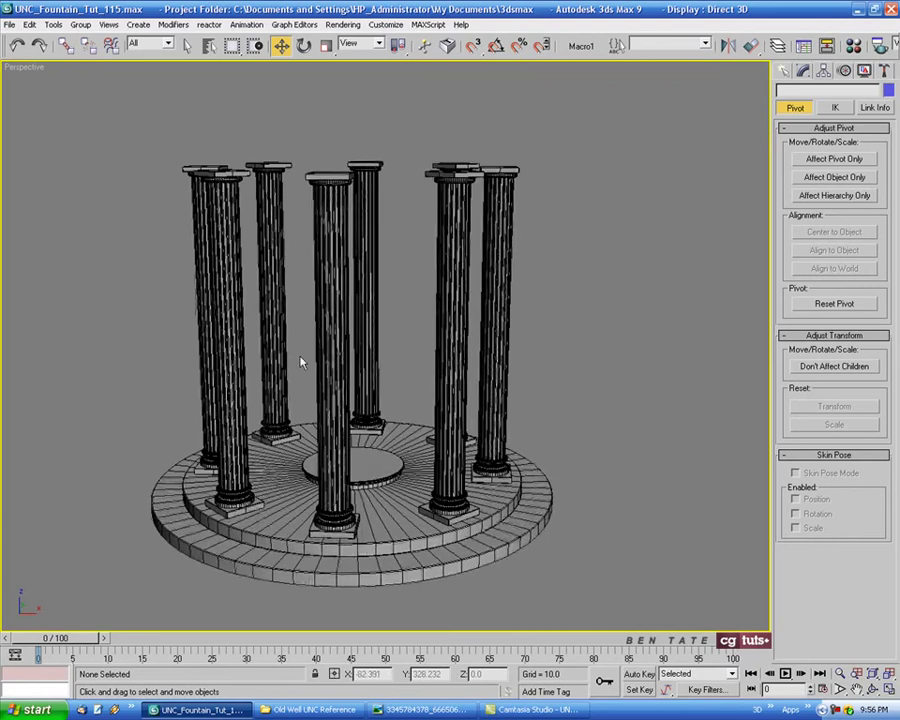
{"action": "middle_click_drag", "start_coordinate": [620, 283], "coordinate": [629, 283]}
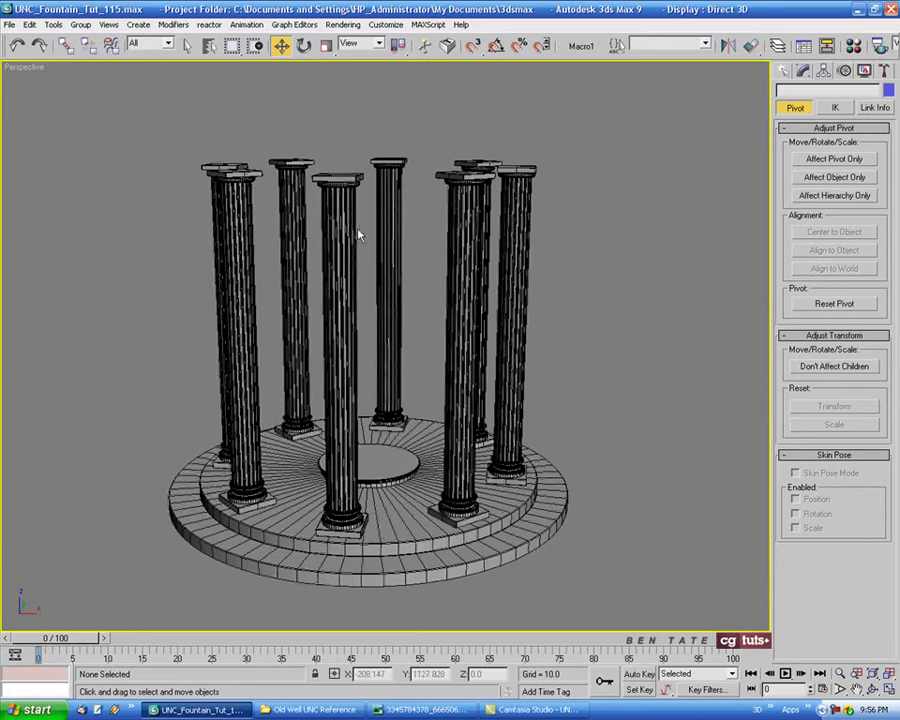
{"action": "mouse_move", "coordinate": [683, 418]}
{"action": "middle_mouse_down", "text": "alt"}
{"action": "mouse_move", "coordinate": [623, 410]}
{"action": "mouse_move", "coordinate": [682, 403]}
{"action": "middle_mouse_up", "text": "alt"}
{"action": "middle_click_drag", "start_coordinate": [635, 365], "coordinate": [634, 357]}
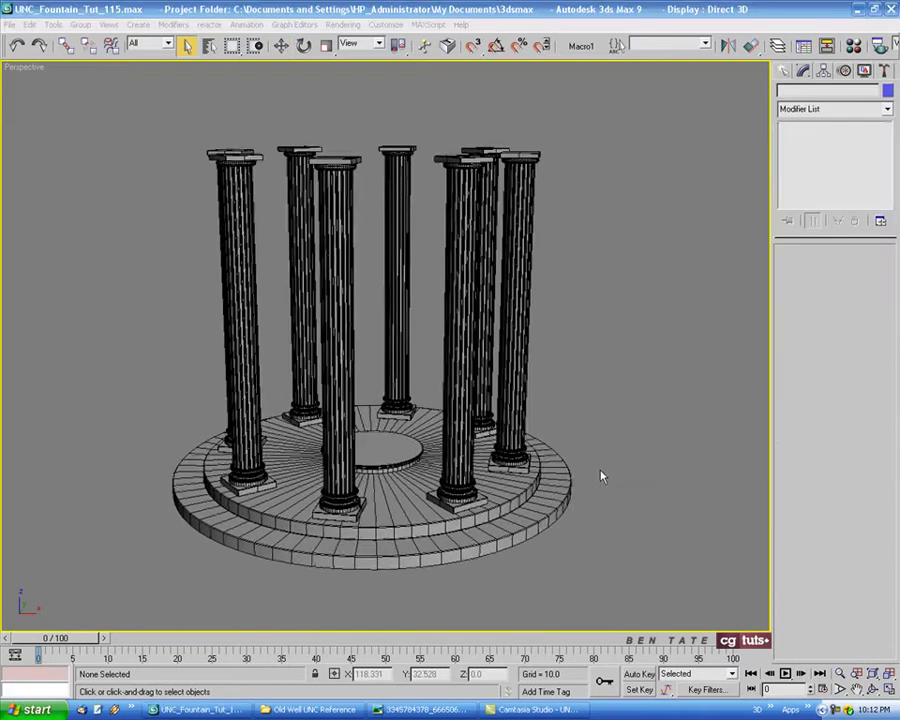
{"action": "middle_click_drag", "start_coordinate": [600, 474], "coordinate": [588, 464], "text": "alt"}
{"action": "left_click", "coordinate": [451, 712]}
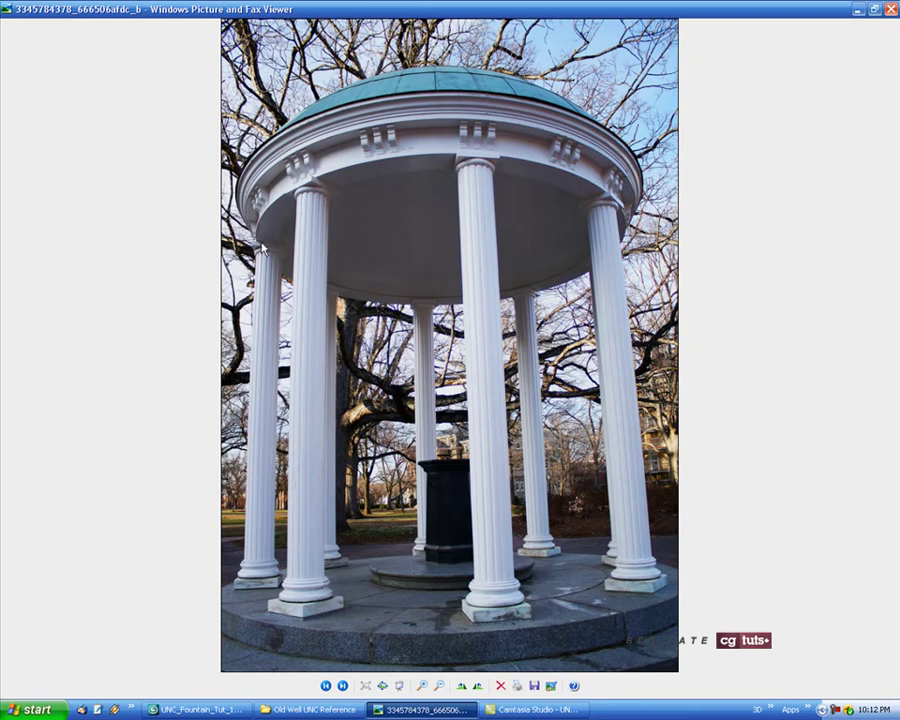
{"action": "left_click", "coordinate": [198, 709]}
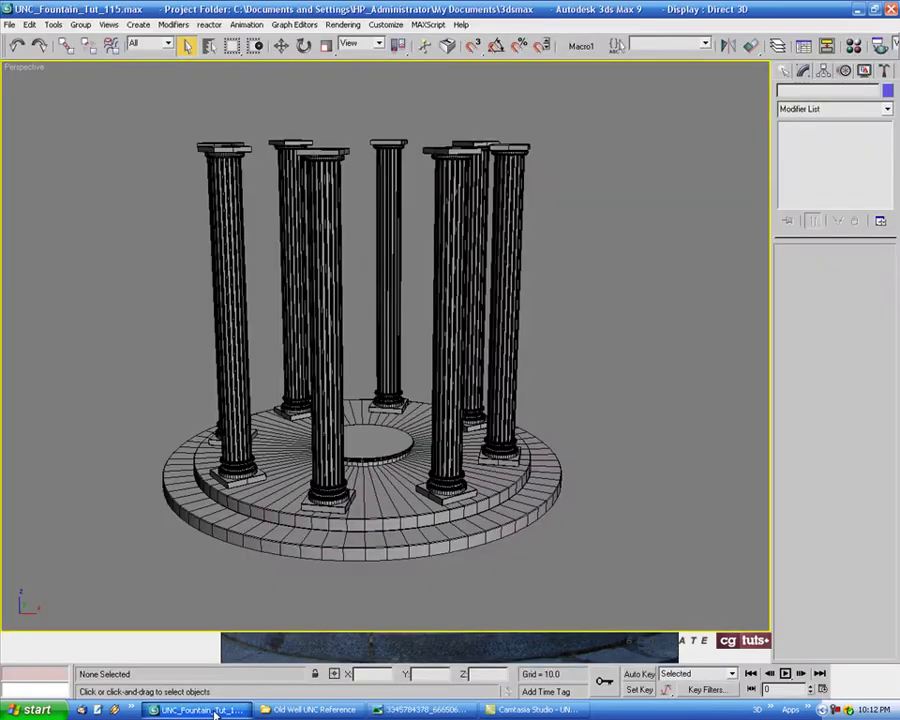
Select all eight column groups in the Front view, ungroup them and clear the selection.
{"action": "key", "text": "alt+w"}
{"action": "left_click", "coordinate": [335, 242]}
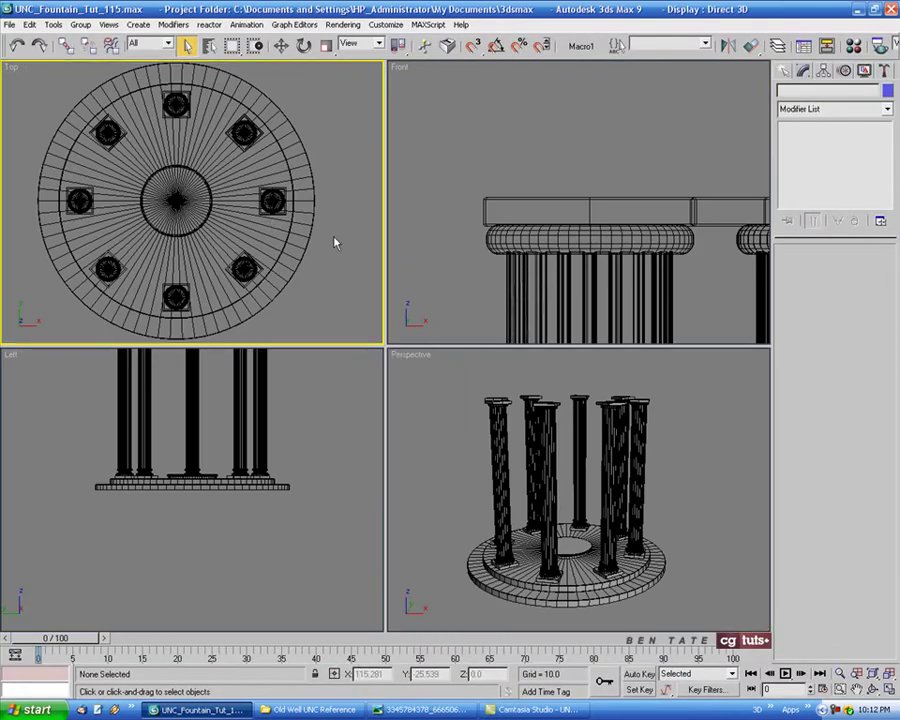
{"action": "key", "text": "alt+w"}
{"action": "key", "text": "alt+w"}
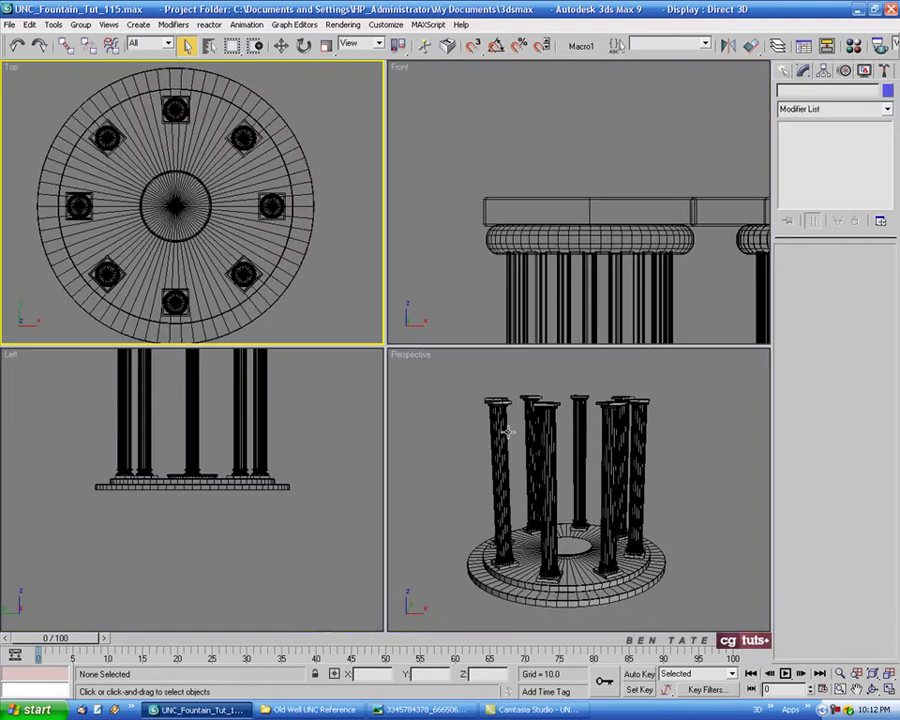
{"action": "left_click", "coordinate": [542, 250]}
{"action": "key", "text": "alt+w"}
{"action": "scroll", "coordinate": [465, 255], "scroll_direction": "down", "scroll_amount": 3}
{"action": "scroll", "coordinate": [465, 255], "scroll_direction": "down", "scroll_amount": 3}
{"action": "middle_click_drag", "start_coordinate": [502, 211], "coordinate": [249, 183]}
{"action": "scroll", "coordinate": [155, 160], "scroll_direction": "down", "scroll_amount": 2}
{"action": "left_click_drag", "start_coordinate": [130, 163], "coordinate": [480, 219]}
{"action": "middle_click_drag", "start_coordinate": [517, 179], "coordinate": [568, 205]}
{"action": "left_click", "coordinate": [80, 24]}
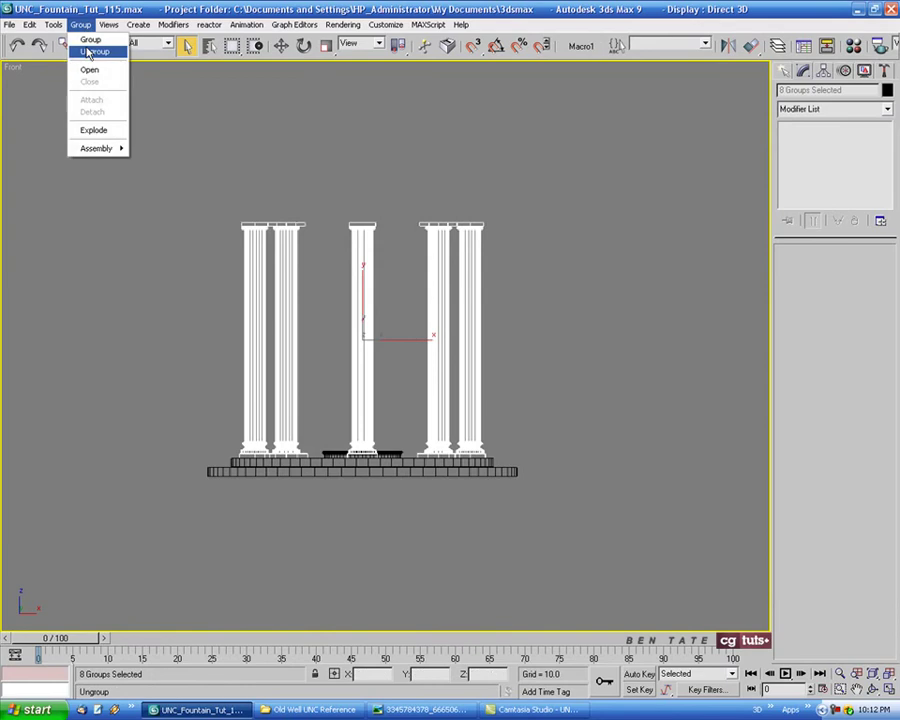
{"action": "left_click", "coordinate": [95, 52]}
{"action": "left_click", "coordinate": [265, 163]}
Select the shafts, tops and top blocks of all the columns and hide every unselected object.
{"action": "left_click_drag", "start_coordinate": [151, 157], "coordinate": [583, 248]}
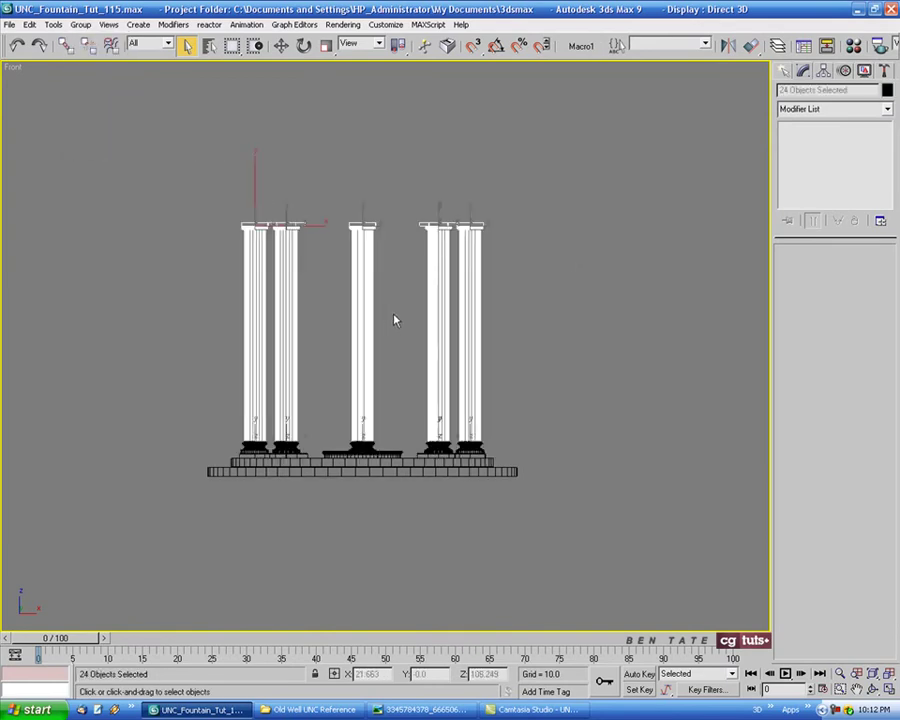
{"action": "right_click", "coordinate": [531, 338]}
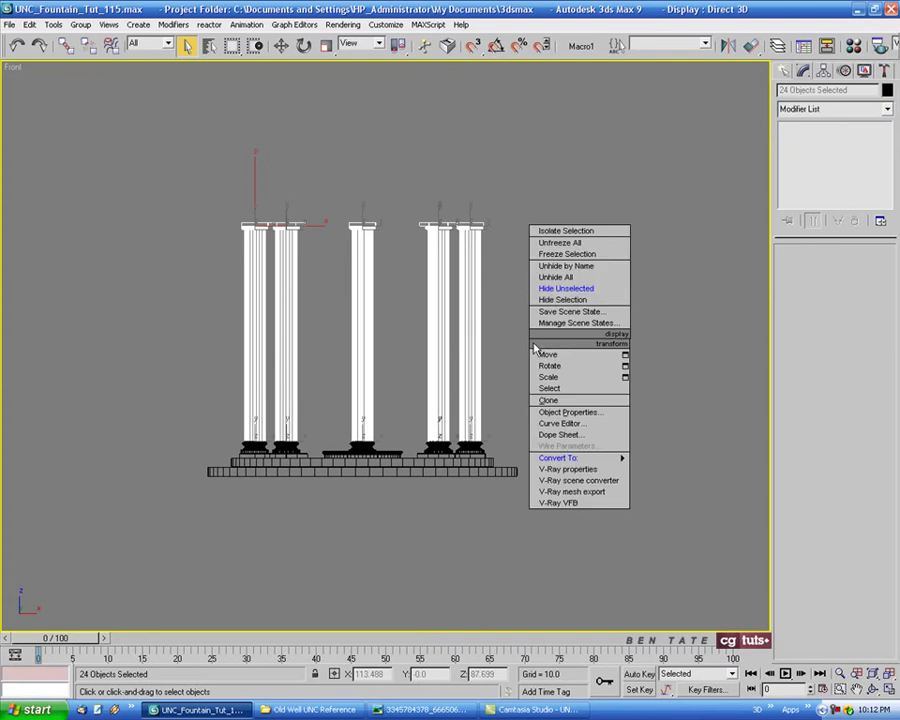
{"action": "left_click", "coordinate": [600, 289]}
{"action": "scroll", "coordinate": [534, 268], "scroll_direction": "up", "scroll_amount": 2}
Draw a Tube centred on the column ring in the Top view, with radii of about 78.6 and 66.0 and height about 4.4.
{"action": "key", "text": "alt+w"}
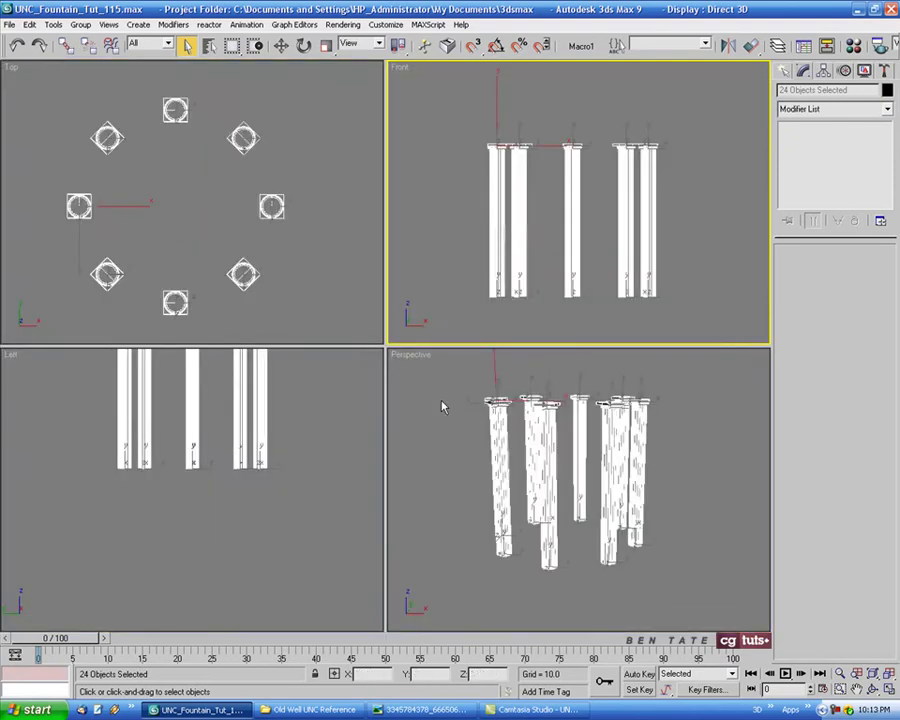
{"action": "right_click", "coordinate": [267, 230]}
{"action": "key", "text": "alt+w"}
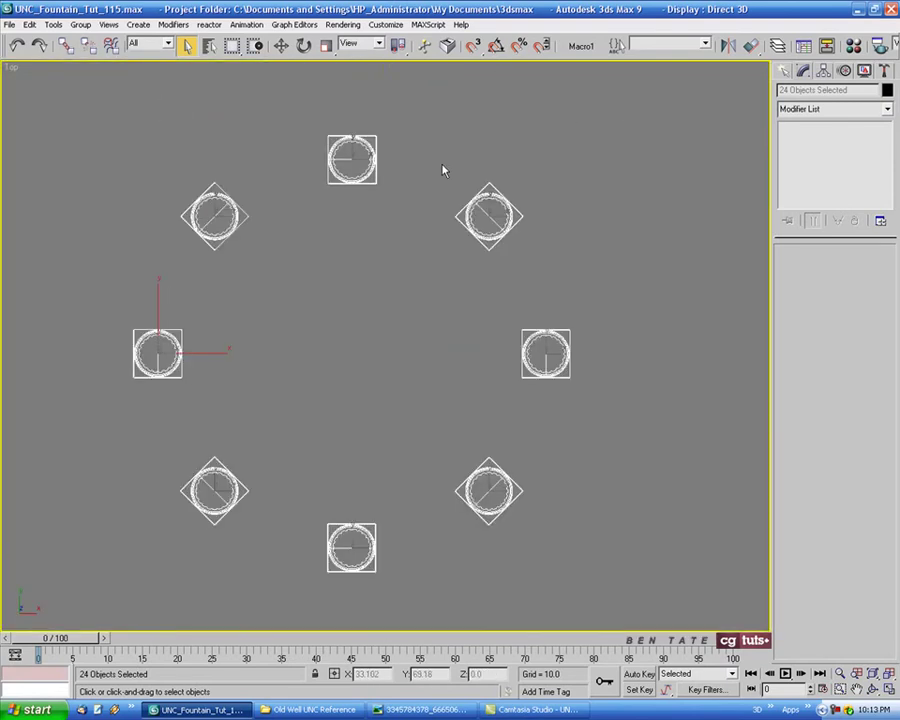
{"action": "left_click", "coordinate": [377, 281]}
{"action": "scroll", "coordinate": [370, 306], "scroll_direction": "up", "scroll_amount": 3}
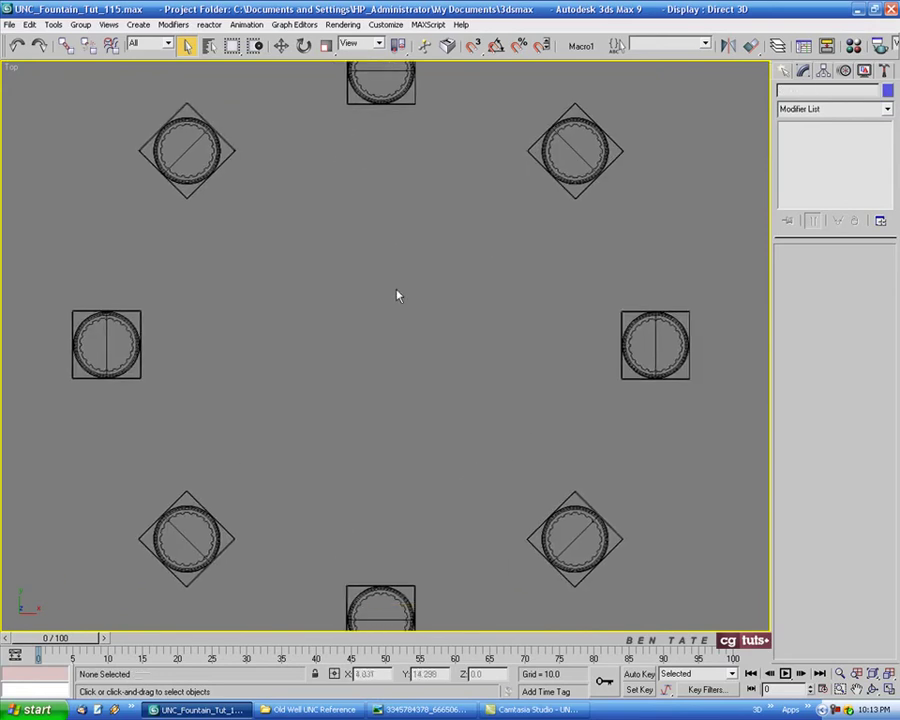
{"action": "scroll", "coordinate": [392, 298], "scroll_direction": "down", "scroll_amount": 2}
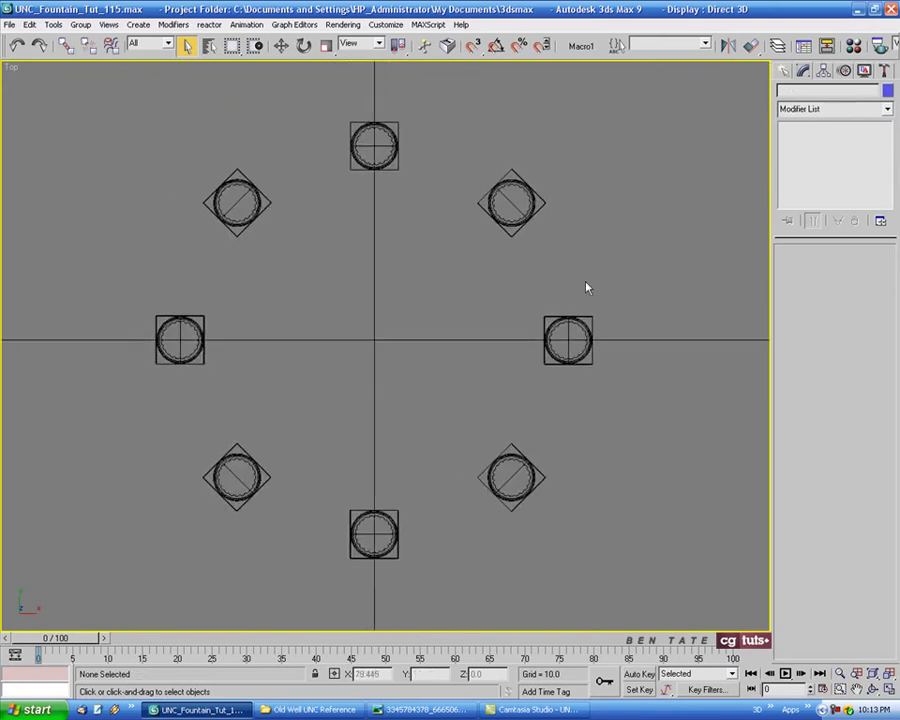
{"action": "left_click", "coordinate": [785, 72]}
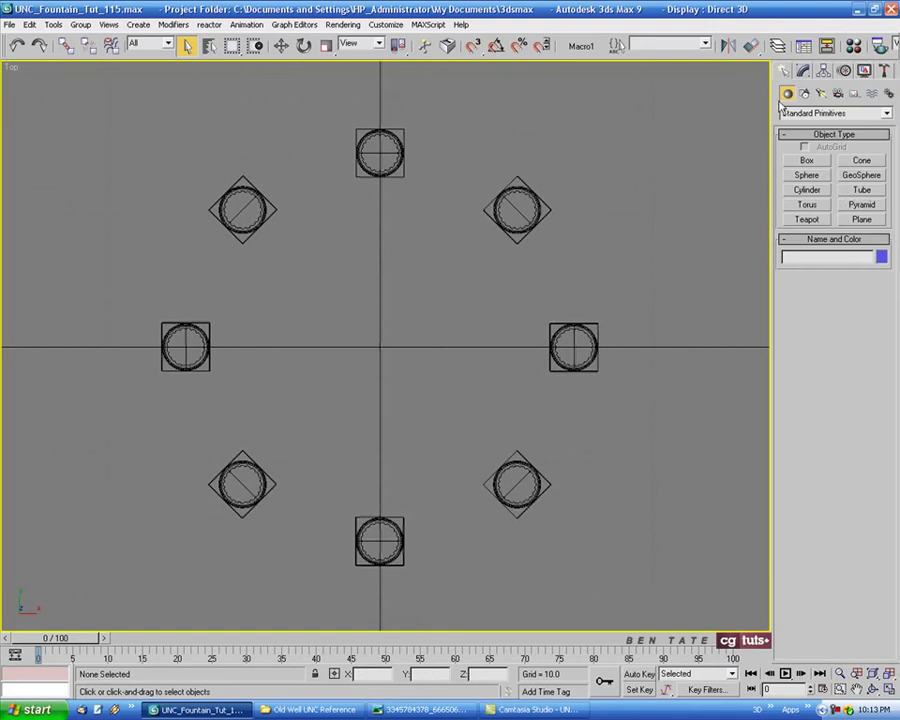
{"action": "left_click", "coordinate": [861, 190]}
{"action": "middle_click_drag", "start_coordinate": [363, 350], "coordinate": [372, 344]}
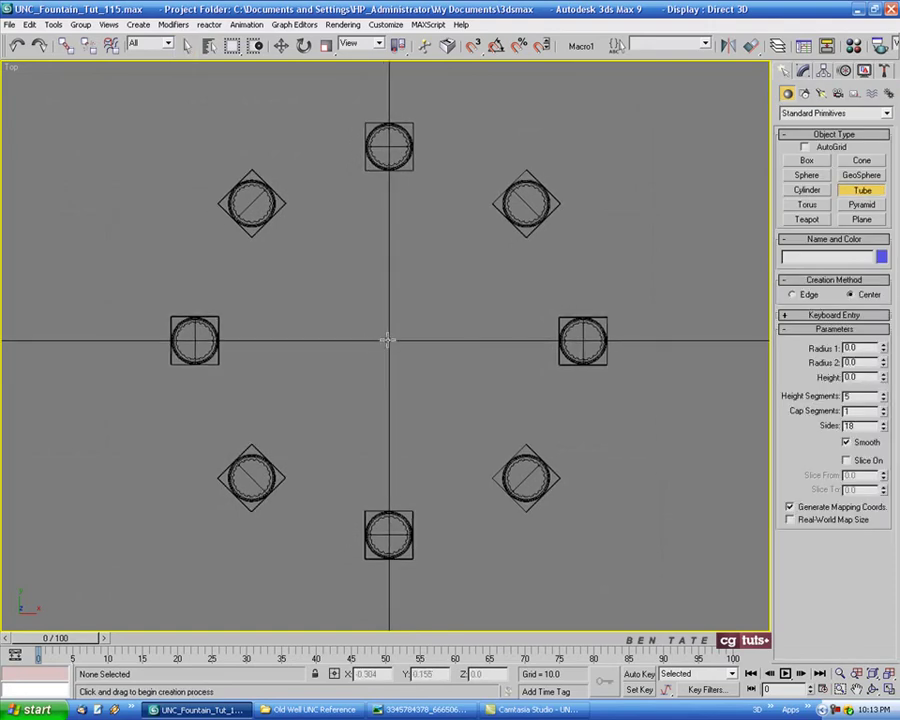
{"action": "left_click_drag", "start_coordinate": [388, 341], "coordinate": [415, 550]}
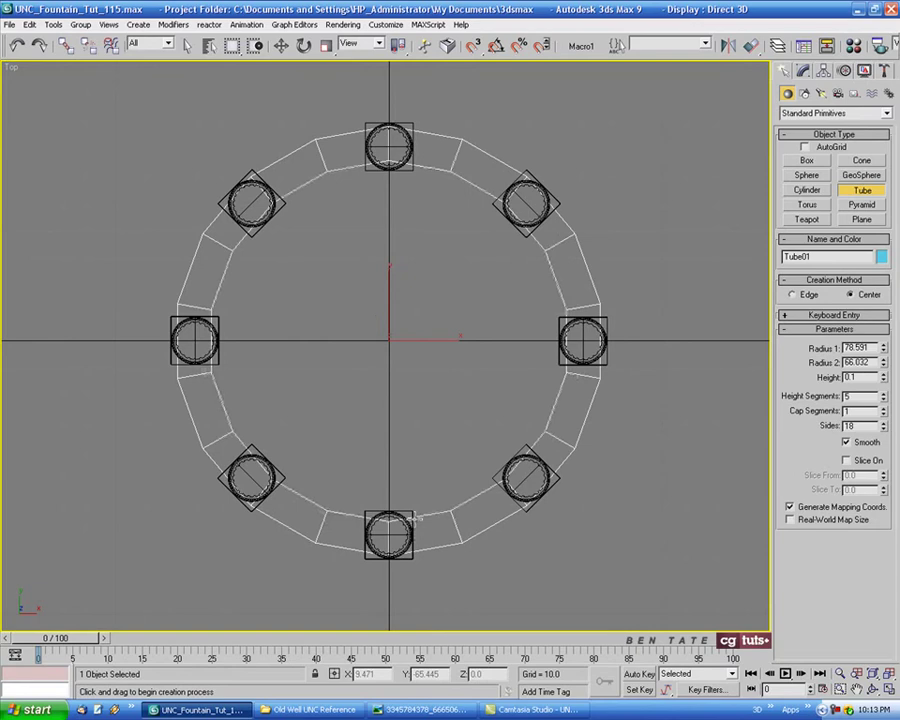
{"action": "left_click", "coordinate": [417, 518]}
{"action": "left_click", "coordinate": [411, 506]}
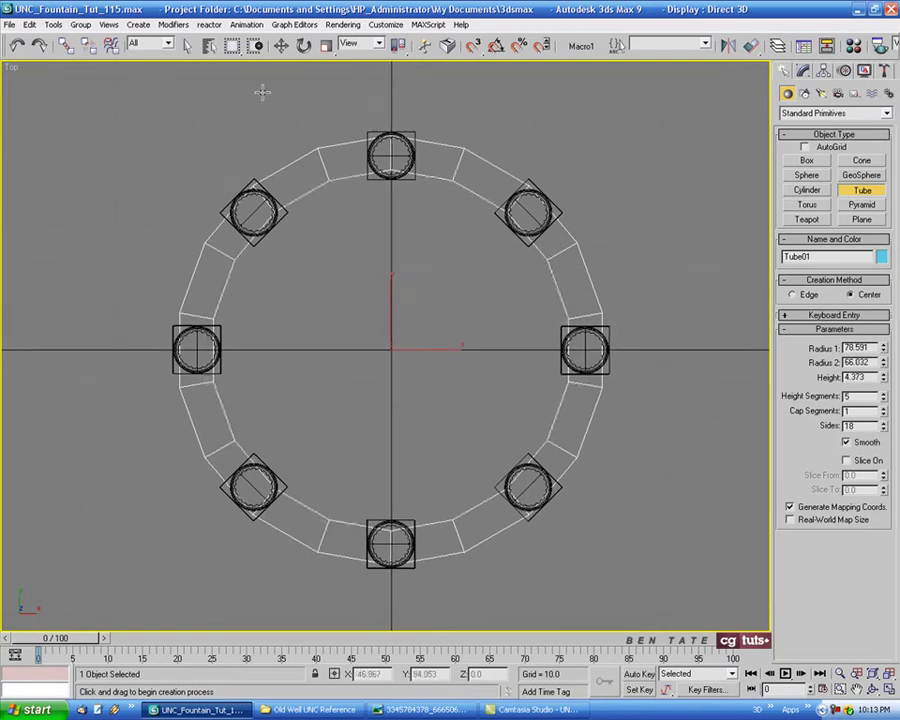
Centre the tube on the world origin by setting its X and Y positions to 0.
{"action": "right_click", "coordinate": [281, 45]}
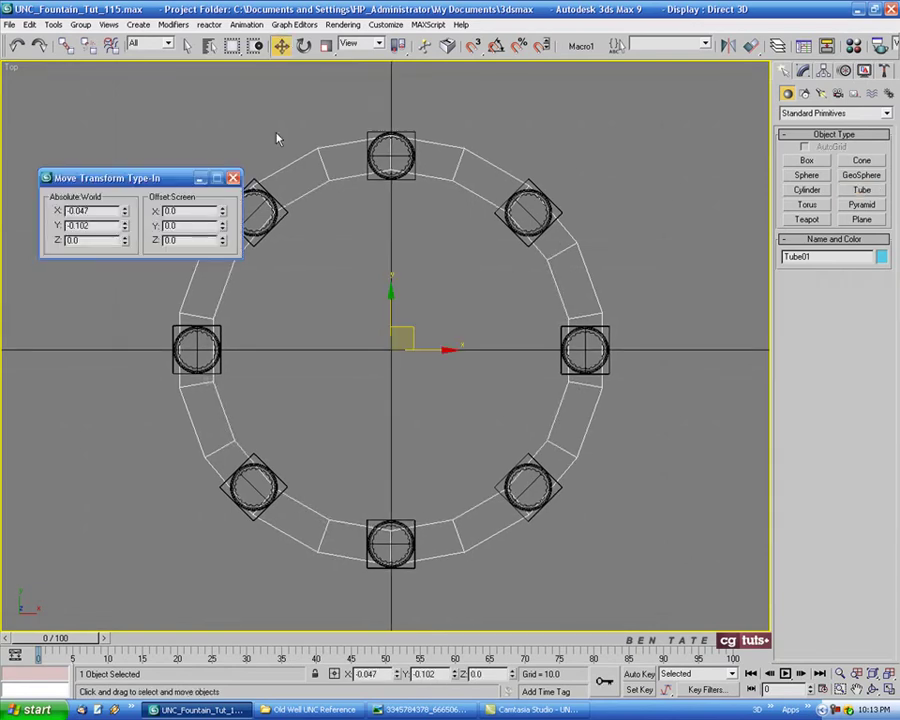
{"action": "right_click", "coordinate": [126, 213]}
{"action": "right_click", "coordinate": [125, 227]}
{"action": "left_click", "coordinate": [232, 178]}
{"action": "middle_click_drag", "start_coordinate": [399, 216], "coordinate": [393, 219]}
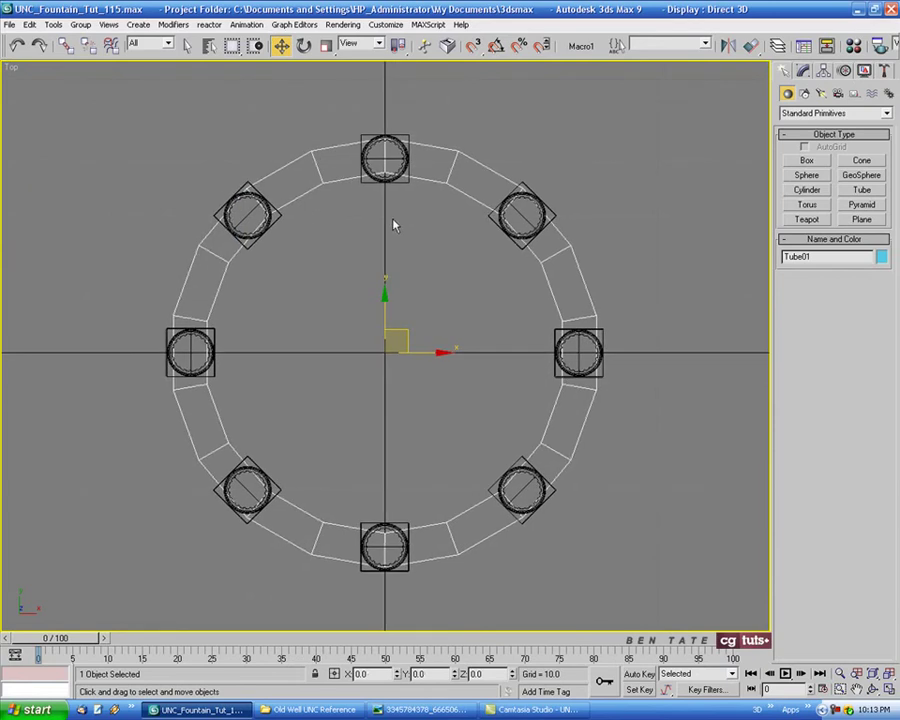
Give the tube 1 height segment and 70 sides.
{"action": "left_click", "coordinate": [803, 70]}
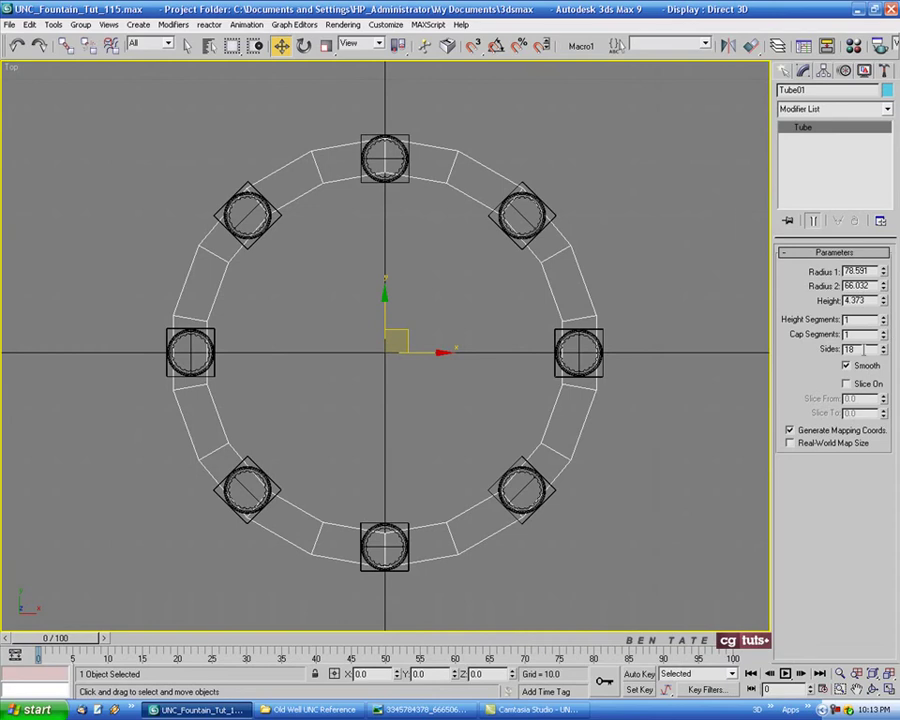
{"action": "type", "text": "70"}
{"action": "key", "text": "Return"}
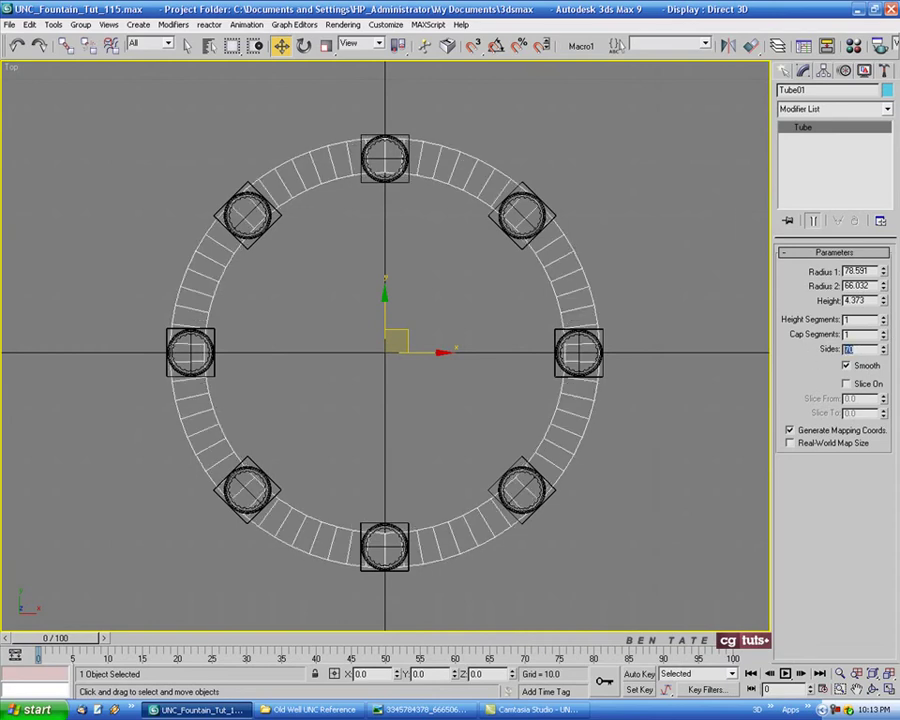
{"action": "middle_click_drag", "start_coordinate": [459, 293], "coordinate": [490, 298]}
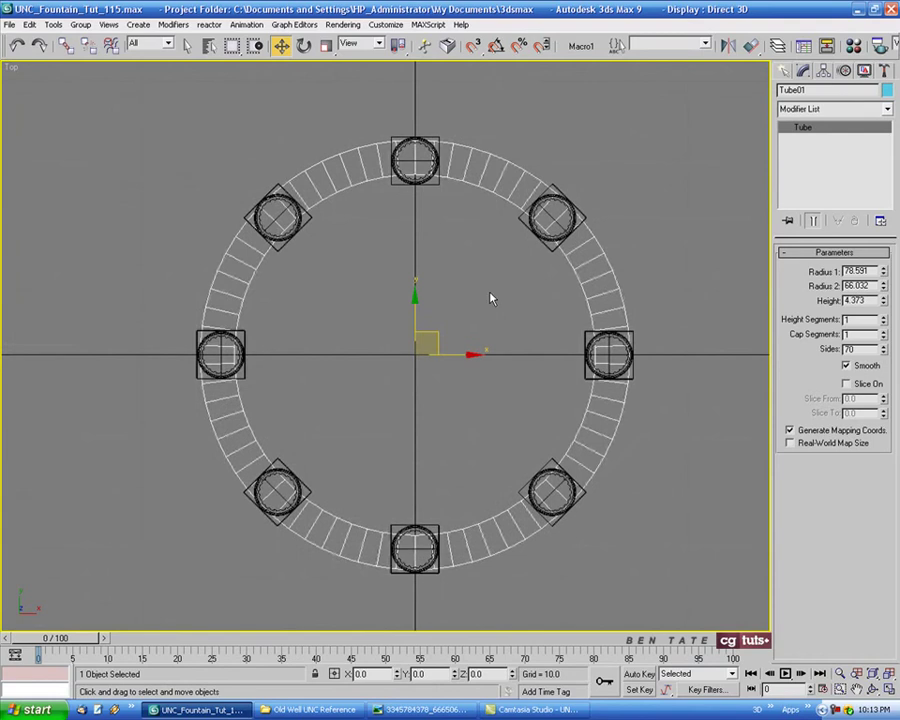
Set the tube's Radius 1 to 78, Radius 2 to 65 and height to 2.5.
{"action": "scroll", "coordinate": [460, 187], "scroll_direction": "up", "scroll_amount": 5}
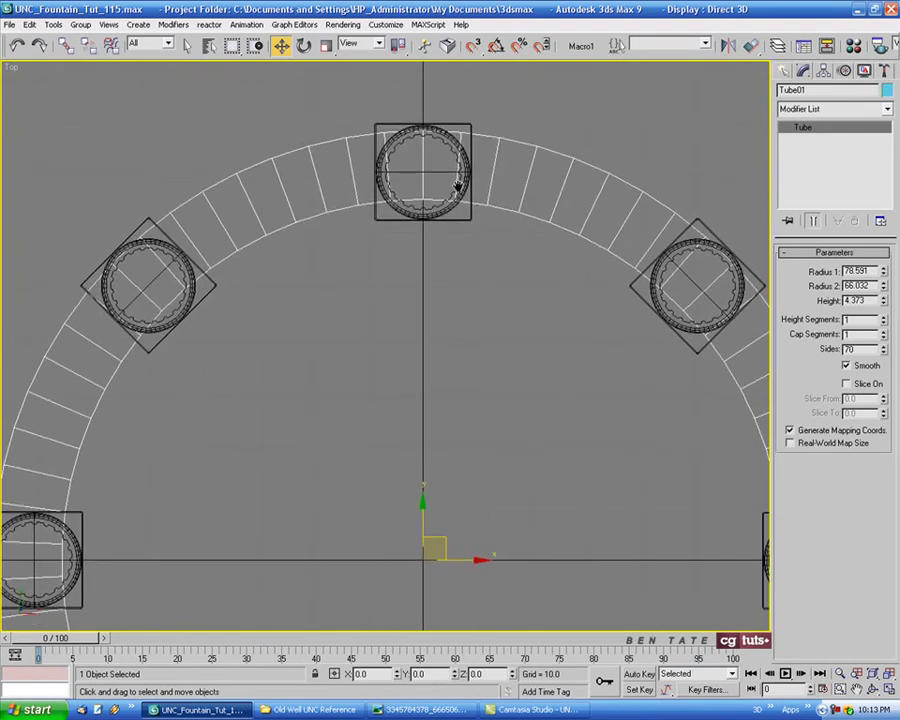
{"action": "left_click_drag", "start_coordinate": [884, 288], "coordinate": [885, 293]}
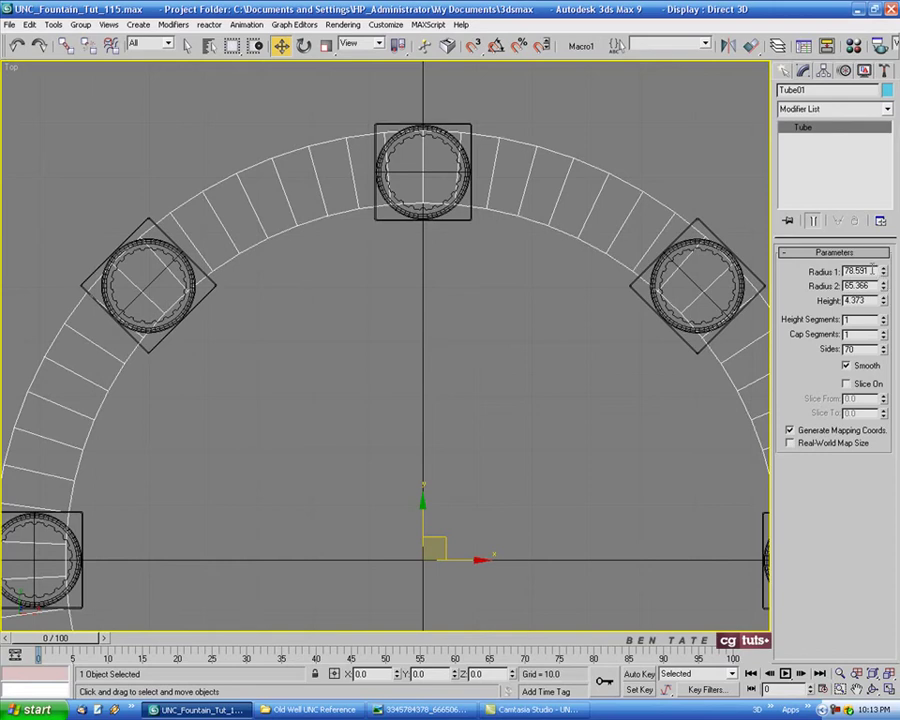
{"action": "left_click_drag", "start_coordinate": [871, 270], "coordinate": [819, 267]}
{"action": "type", "text": "78"}
{"action": "key", "text": "Tab"}
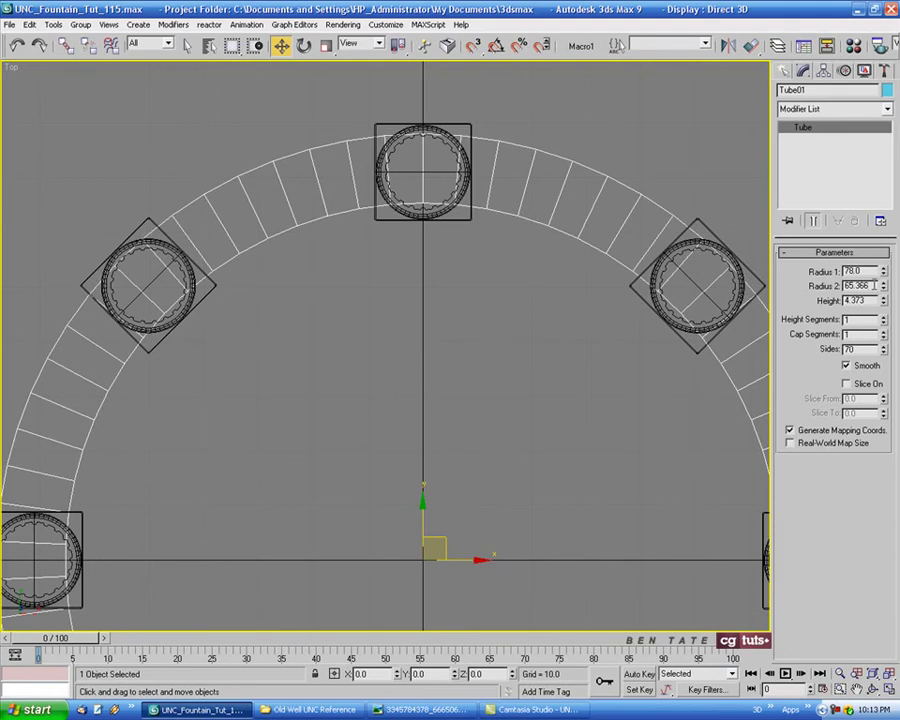
{"action": "left_click_drag", "start_coordinate": [872, 286], "coordinate": [837, 286]}
{"action": "type", "text": "65"}
{"action": "key", "text": "Tab"}
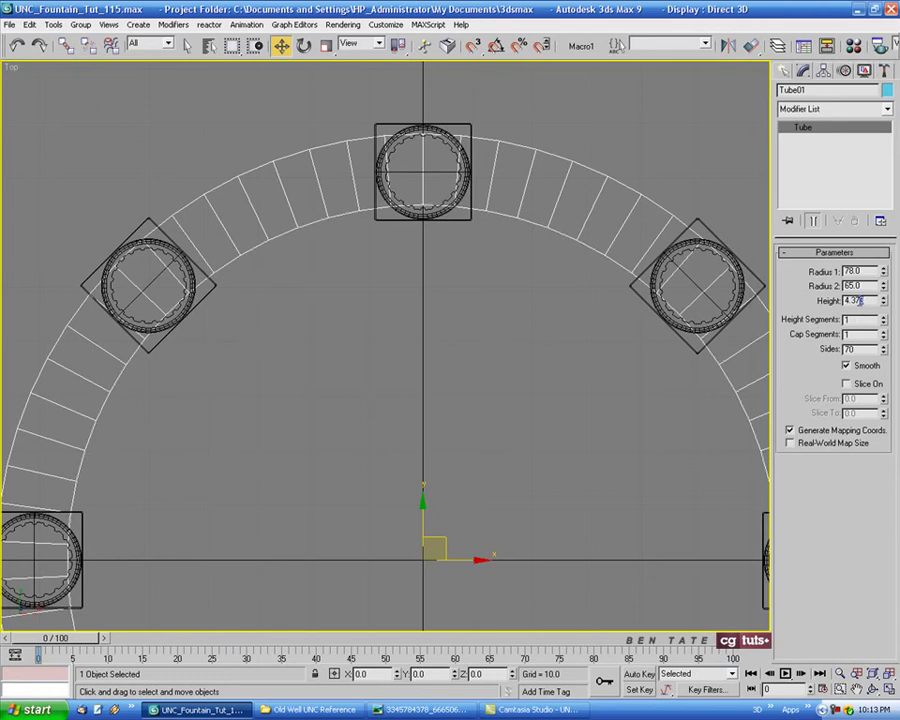
{"action": "type", "text": "2.5"}
Raise the tube in the Front view to rest on the column top blocks, at a height of about 167.3.
{"action": "key", "text": "alt+w"}
{"action": "right_click", "coordinate": [554, 315]}
{"action": "key", "text": "alt+w"}
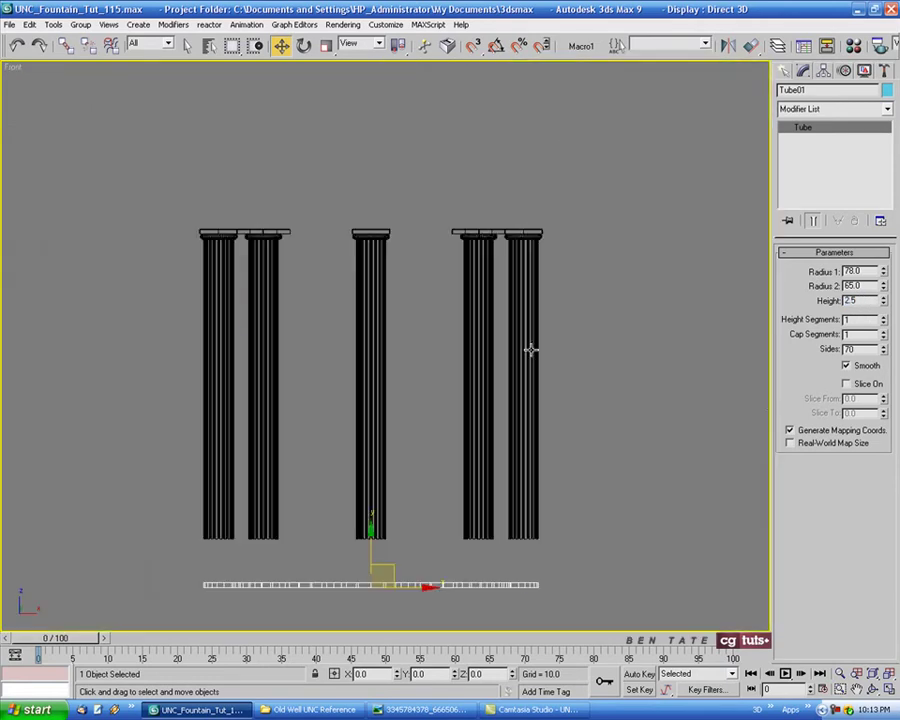
{"action": "left_click_drag", "start_coordinate": [368, 567], "coordinate": [400, 196]}
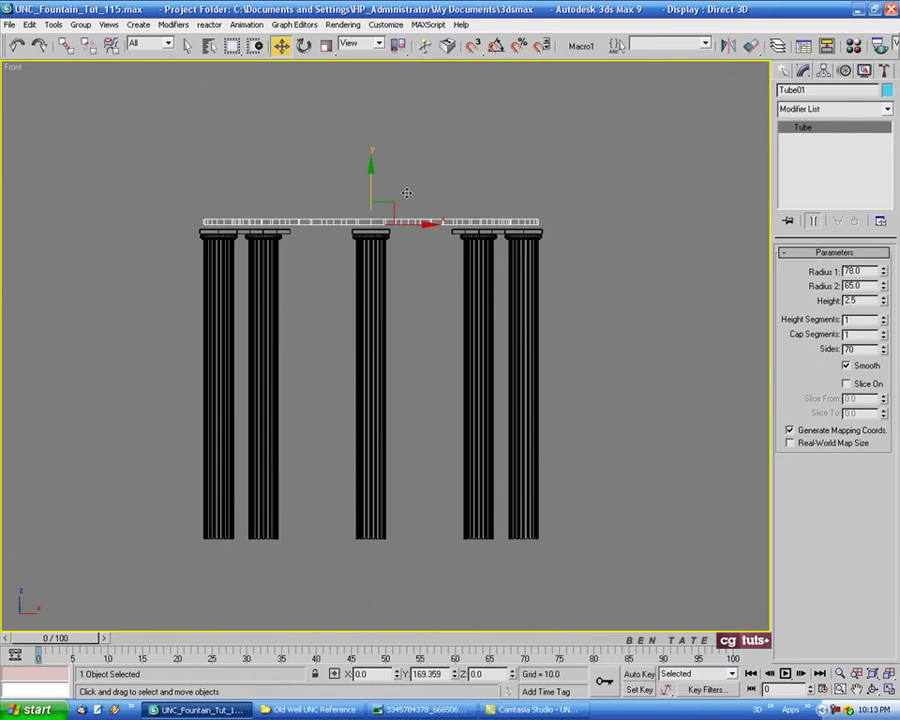
{"action": "scroll", "coordinate": [400, 196], "scroll_direction": "up", "scroll_amount": 5}
{"action": "scroll", "coordinate": [373, 253], "scroll_direction": "up", "scroll_amount": 2}
{"action": "left_click_drag", "start_coordinate": [270, 276], "coordinate": [269, 304]}
Examine how the ring sits on the columns from below in the Perspective view and compare it with the reference photo.
{"action": "key", "text": "alt+w"}
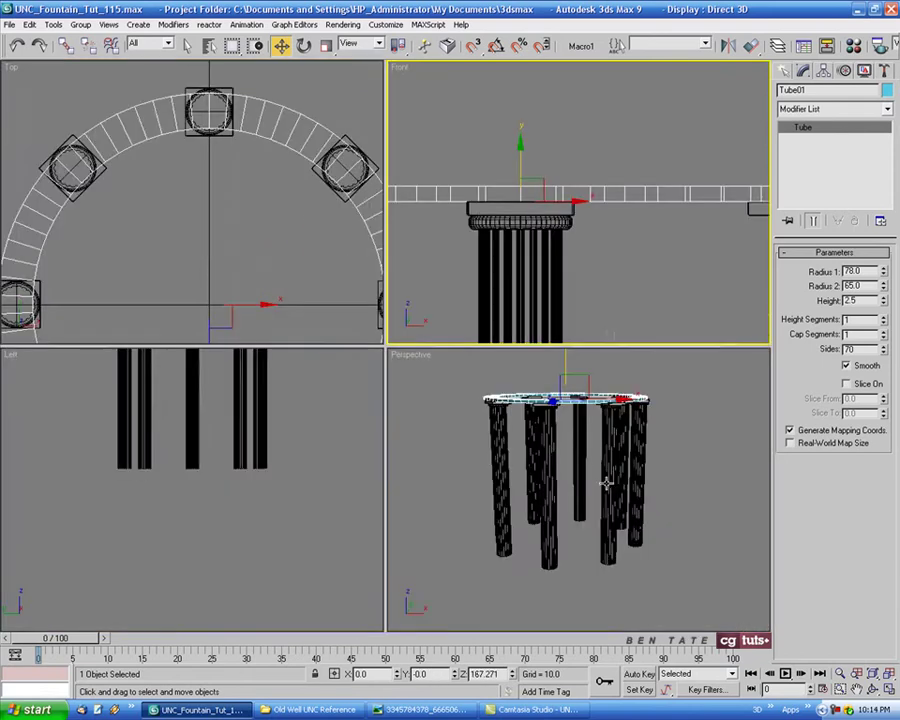
{"action": "right_click", "coordinate": [605, 482]}
{"action": "key", "text": "alt+w"}
{"action": "middle_click_drag", "start_coordinate": [563, 378], "coordinate": [523, 226], "text": "alt"}
{"action": "key", "text": "z"}
{"action": "middle_click_drag", "start_coordinate": [477, 253], "coordinate": [480, 220], "text": "alt"}
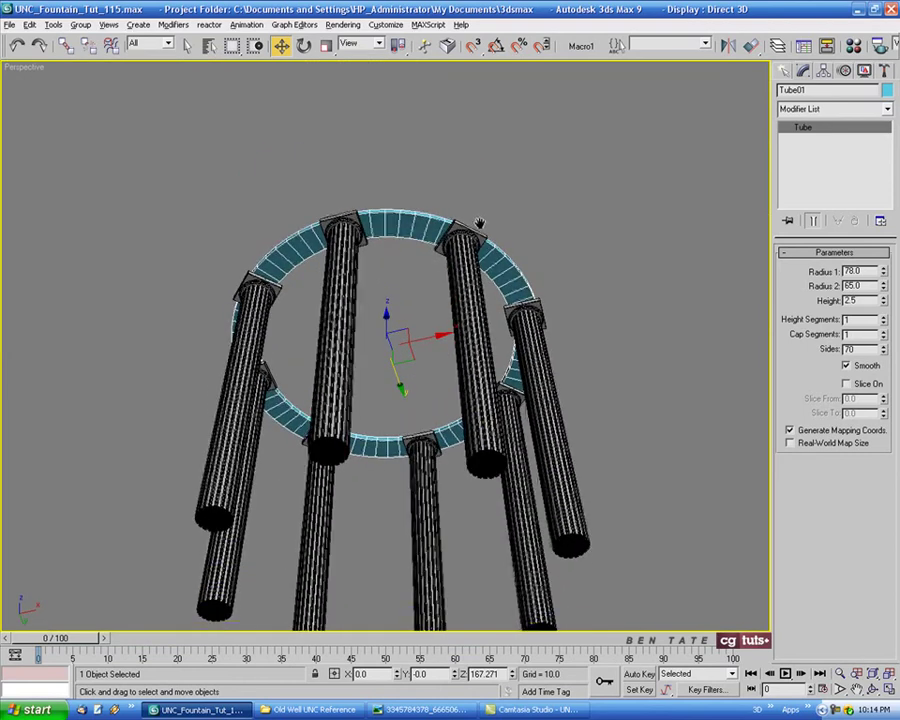
{"action": "left_click", "coordinate": [414, 709]}
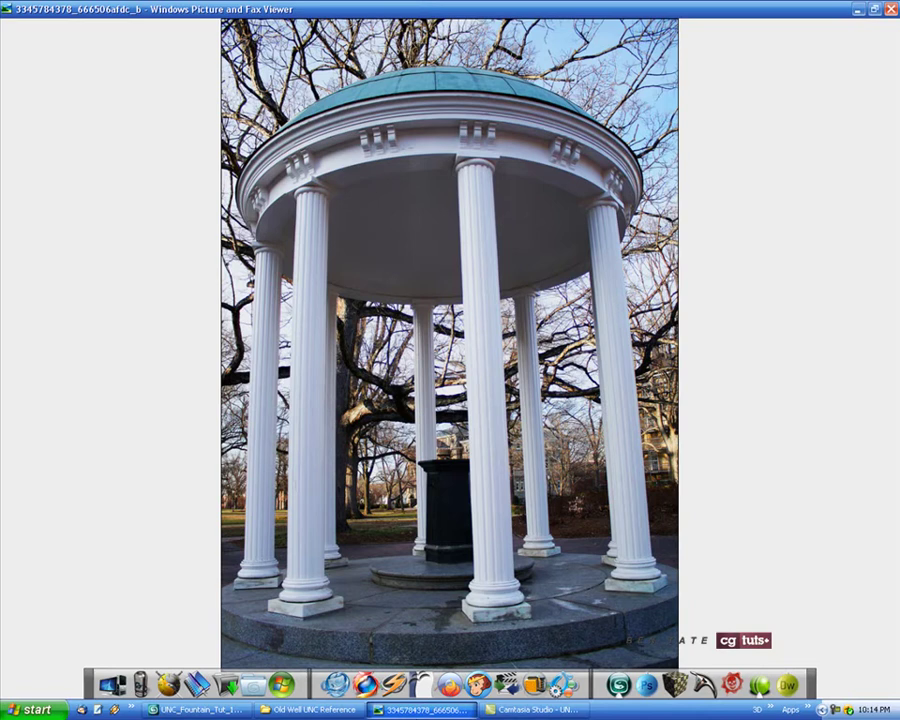
{"action": "left_click", "coordinate": [437, 710]}
Convert the ring on top of the columns to an Editable Poly.
{"action": "middle_click_drag", "start_coordinate": [526, 404], "coordinate": [523, 452]}
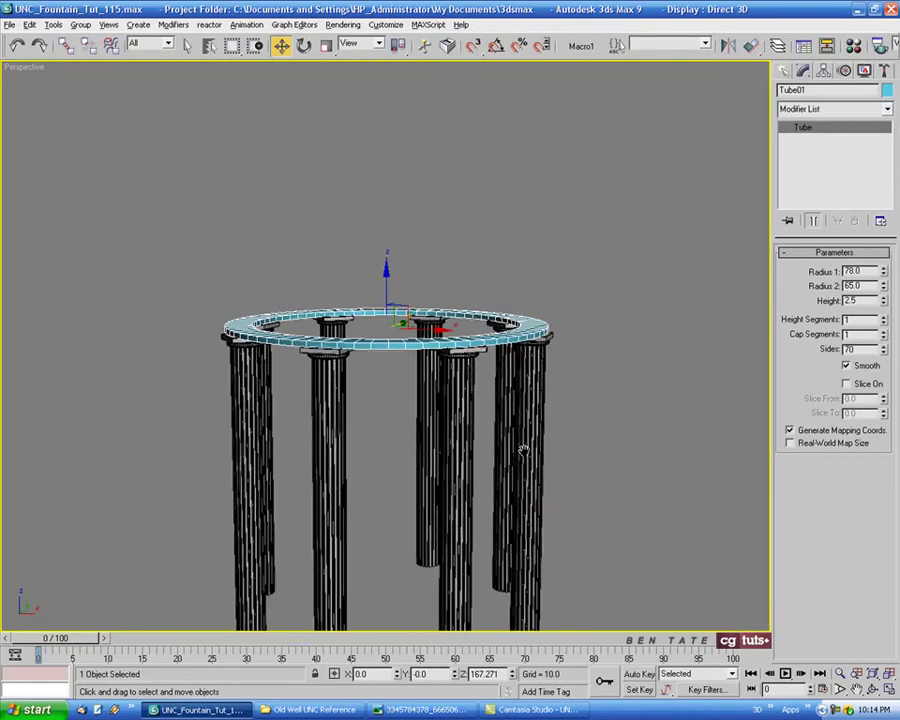
{"action": "scroll", "coordinate": [392, 341], "scroll_direction": "up", "scroll_amount": 5}
{"action": "middle_click_drag", "start_coordinate": [394, 340], "coordinate": [455, 385], "text": "alt"}
{"action": "scroll", "coordinate": [416, 406], "scroll_direction": "down", "scroll_amount": 4}
{"action": "right_click", "coordinate": [452, 385]}
{"action": "mouse_move", "coordinate": [498, 501]}
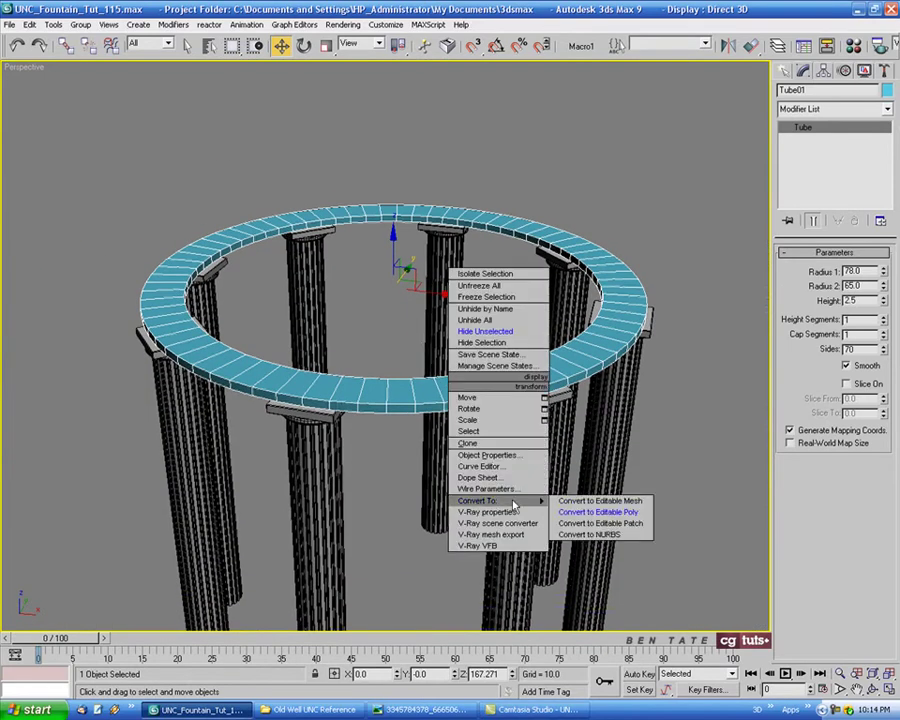
{"action": "left_click", "coordinate": [603, 517]}
Select the ring's inner and outer circular edges, upper and lower, by extending one outer rim edge with Ring and Loop.
{"action": "left_click", "coordinate": [815, 269]}
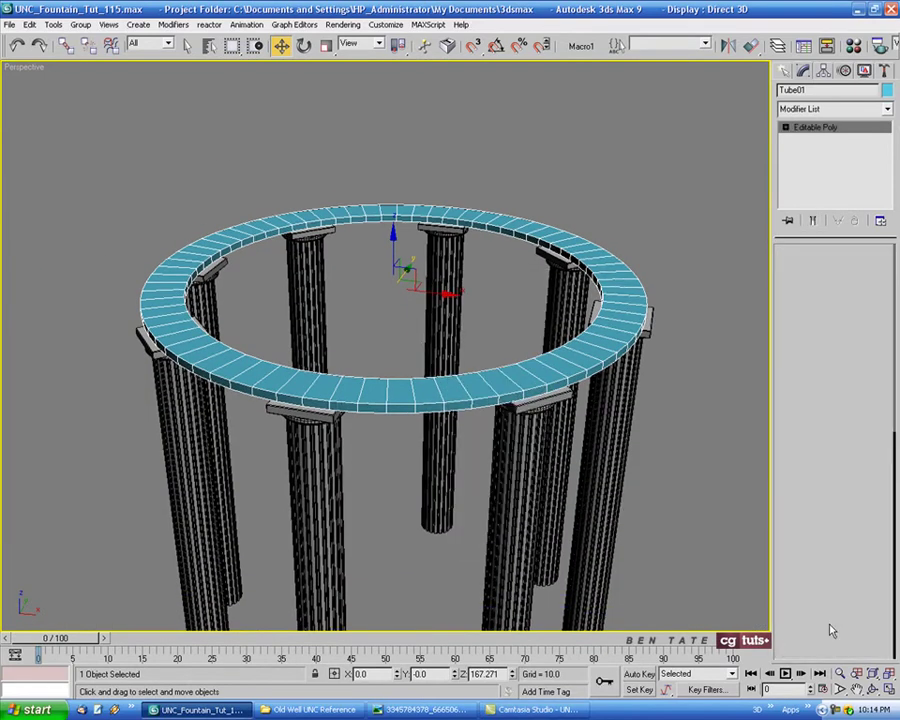
{"action": "left_click", "coordinate": [840, 673]}
{"action": "left_click_drag", "start_coordinate": [437, 374], "coordinate": [438, 334]}
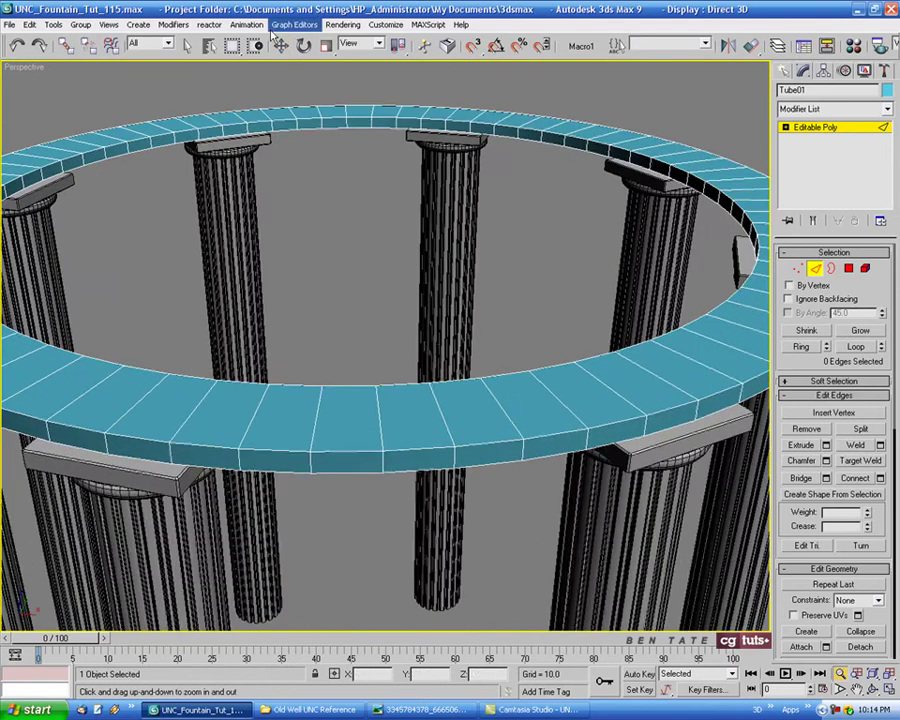
{"action": "left_click", "coordinate": [282, 46]}
{"action": "left_click", "coordinate": [420, 456]}
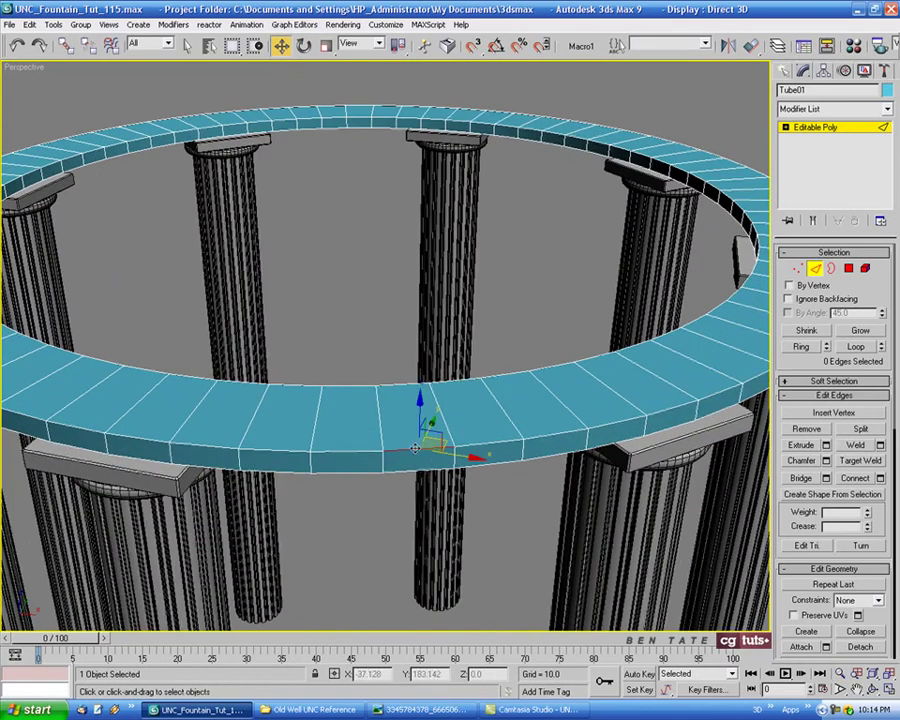
{"action": "left_click", "coordinate": [800, 347]}
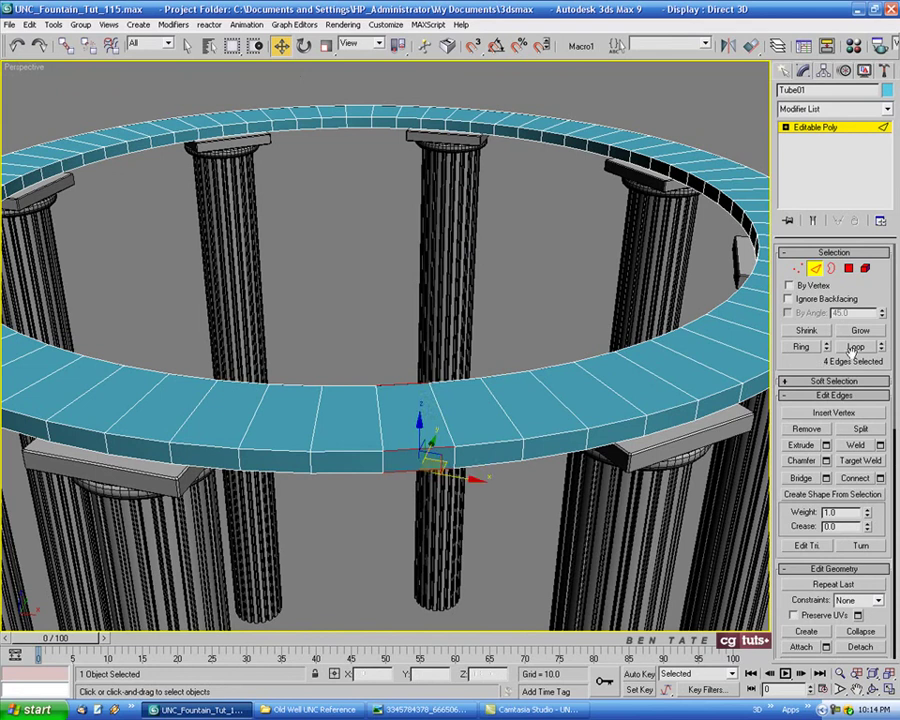
{"action": "left_click", "coordinate": [855, 347]}
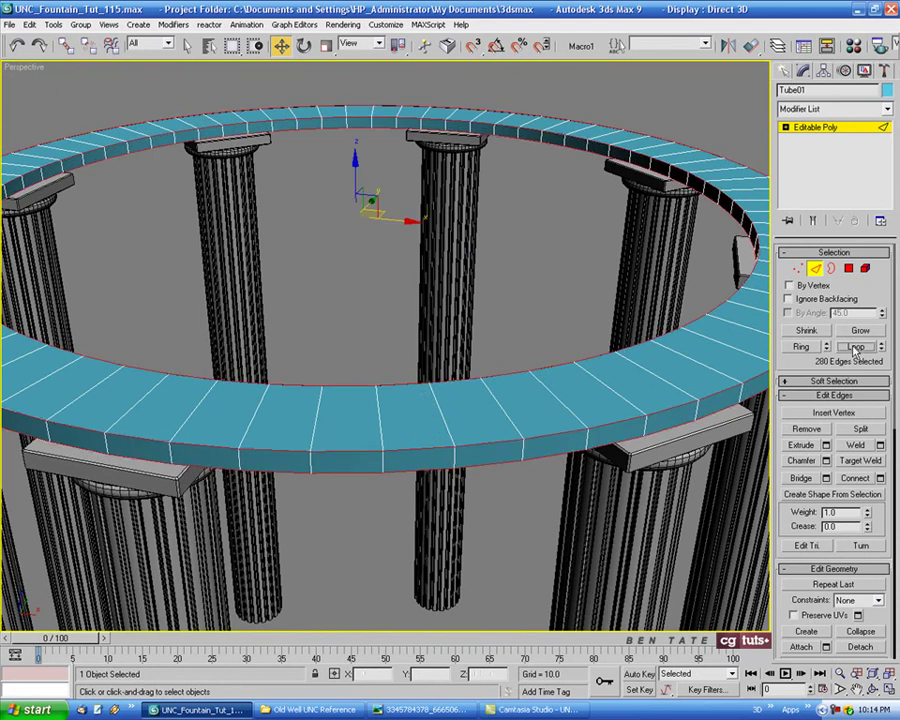
Chamfer the selected circular edges by 0.15 and leave edge editing.
{"action": "left_click", "coordinate": [826, 461]}
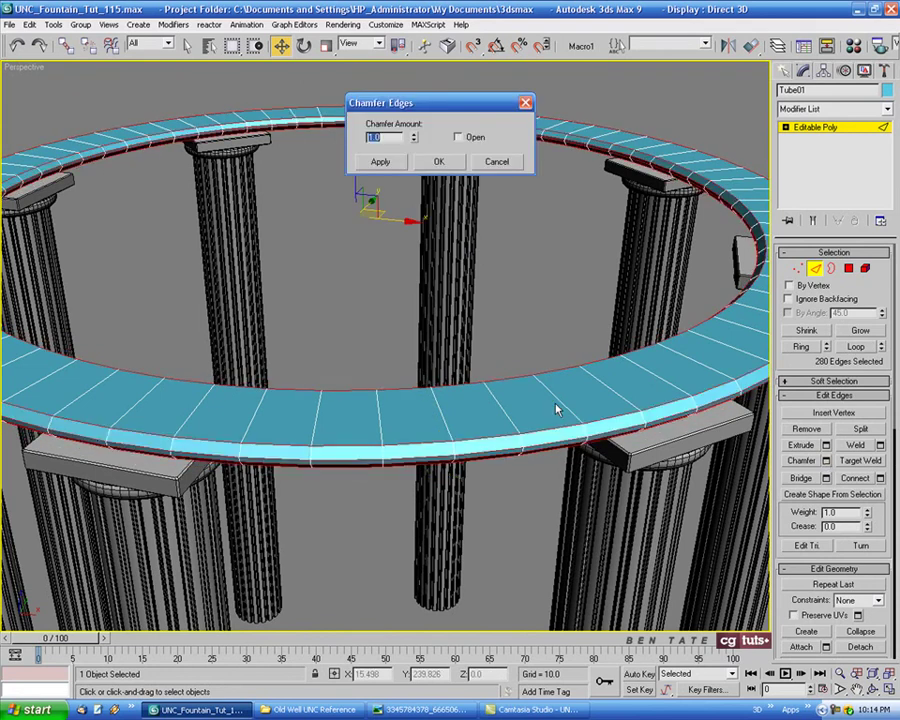
{"action": "left_click_drag", "start_coordinate": [413, 137], "coordinate": [415, 205]}
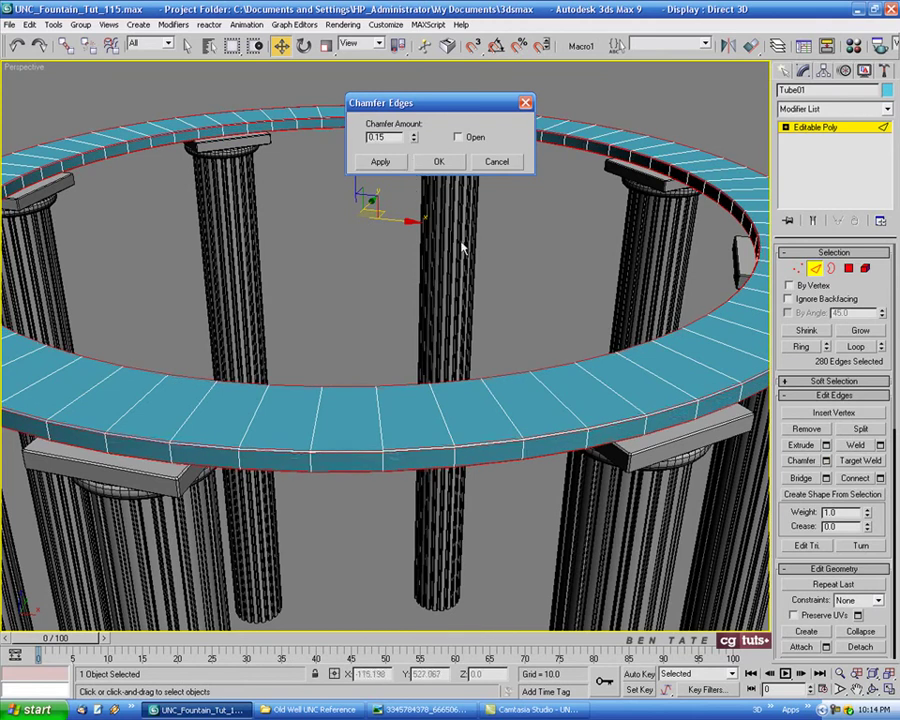
{"action": "middle_click_drag", "start_coordinate": [462, 247], "coordinate": [528, 306], "text": "alt"}
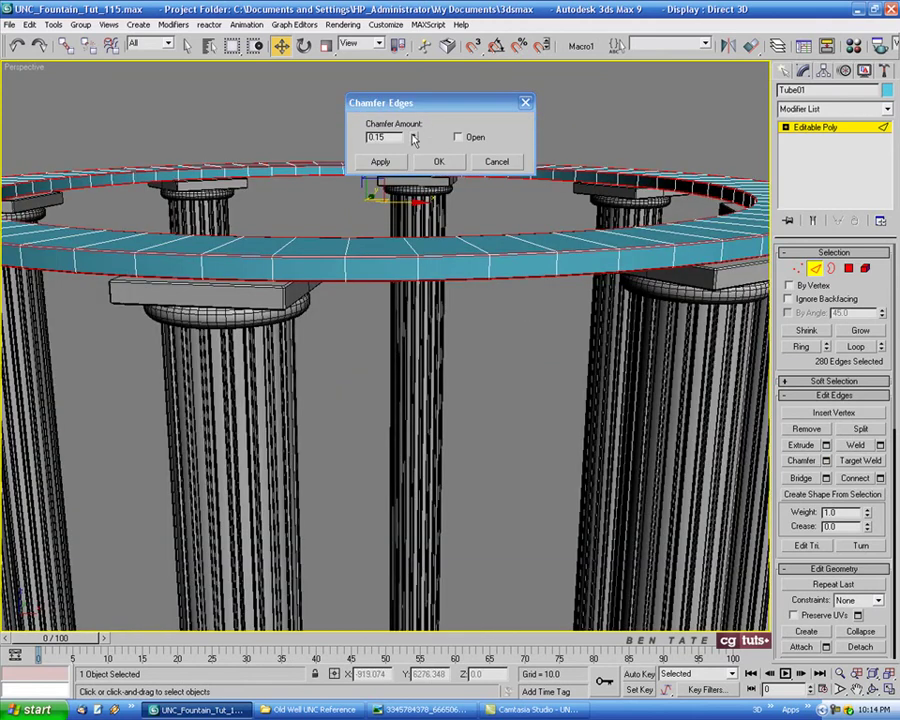
{"action": "left_click", "coordinate": [438, 161]}
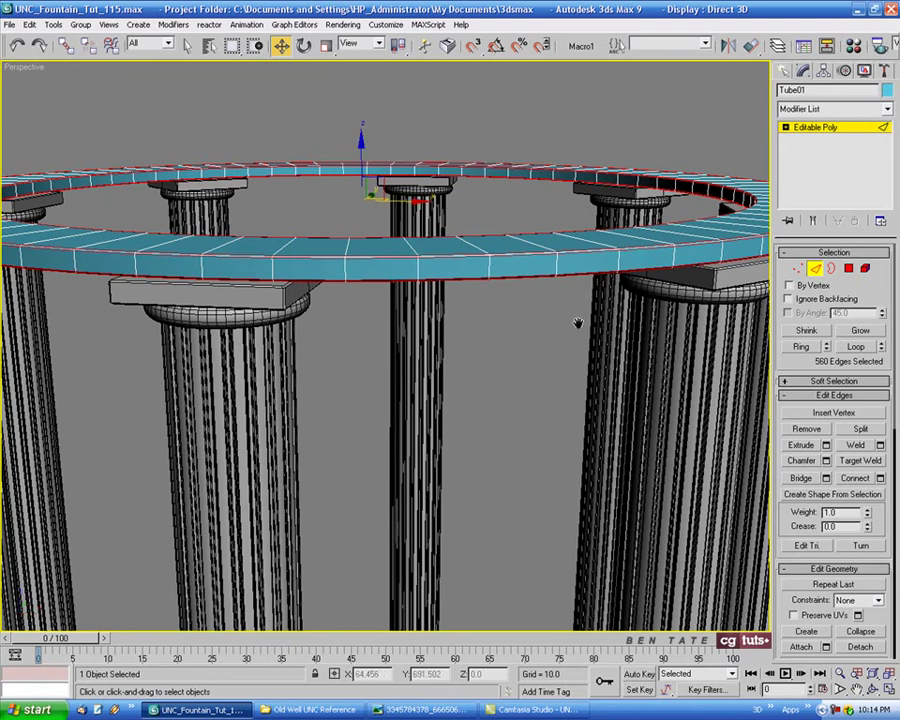
{"action": "middle_click_drag", "start_coordinate": [578, 323], "coordinate": [578, 352]}
{"action": "scroll", "coordinate": [578, 352], "scroll_direction": "down", "scroll_amount": 2}
{"action": "middle_click_drag", "start_coordinate": [549, 283], "coordinate": [547, 321], "text": "alt"}
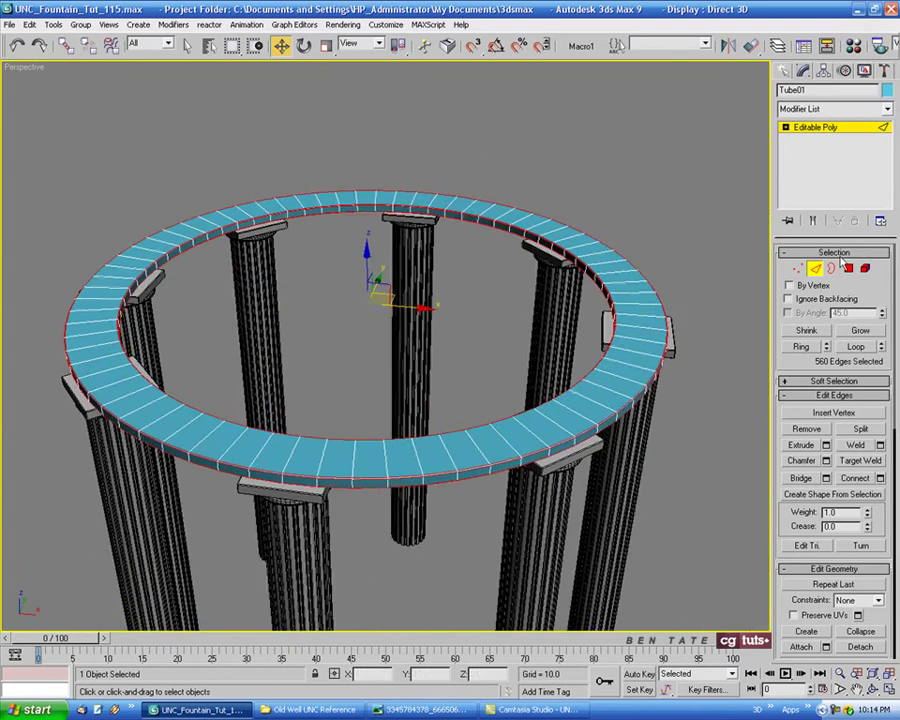
{"action": "left_click", "coordinate": [815, 268]}
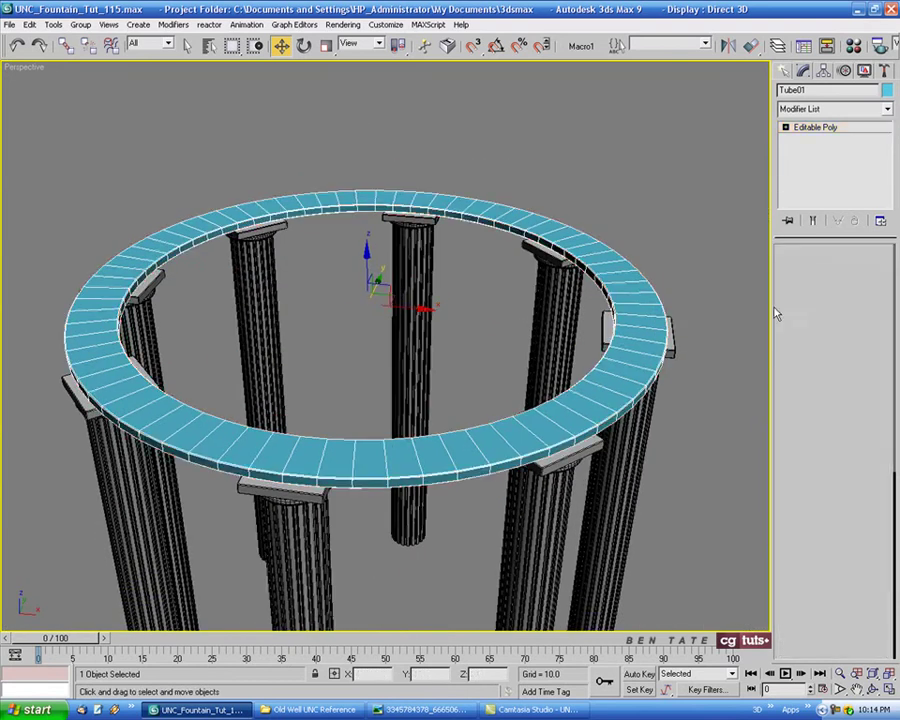
Check the reference photo and draw a second Tube over the ring in the Top view, with radii of about 75.6 and 66.6 and height about 46.3.
{"action": "left_click", "coordinate": [427, 710]}
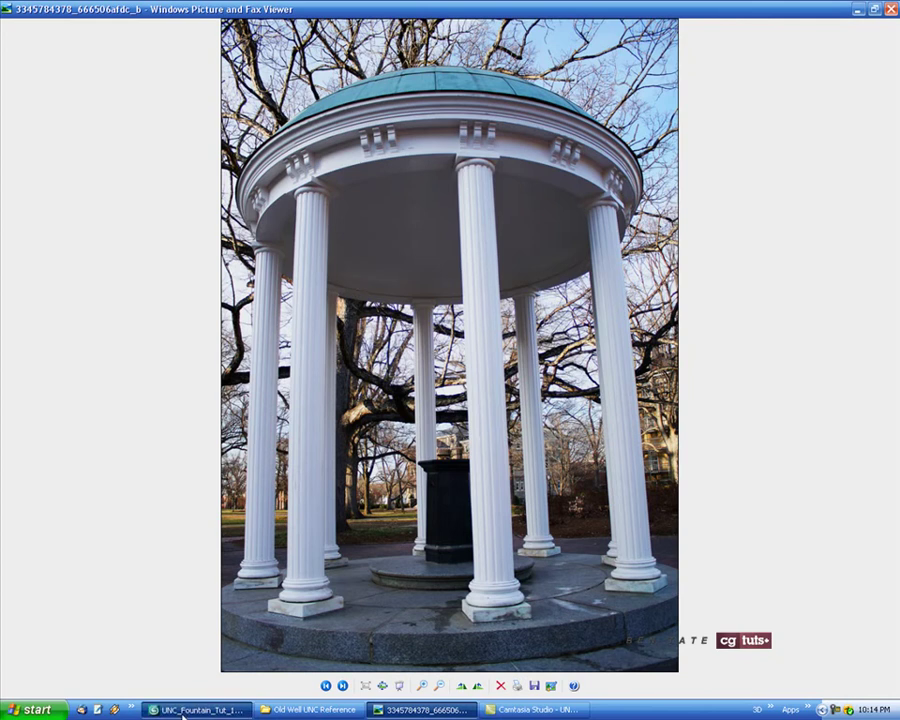
{"action": "key", "text": "alt+Tab"}
{"action": "key", "text": "alt+w"}
{"action": "right_click", "coordinate": [195, 206]}
{"action": "key", "text": "alt+w"}
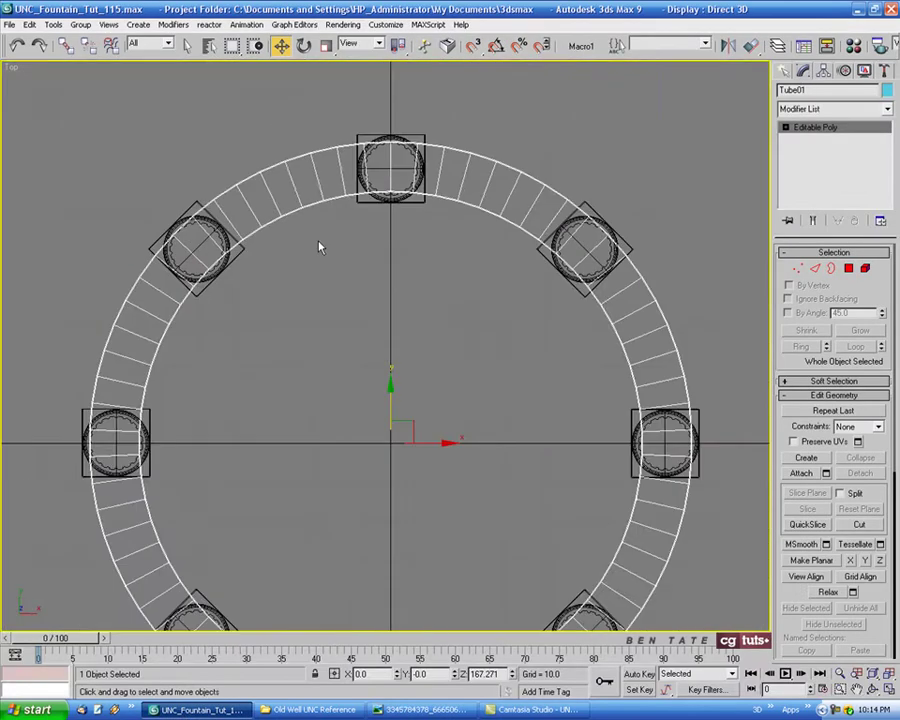
{"action": "middle_click_drag", "start_coordinate": [412, 370], "coordinate": [412, 288]}
{"action": "scroll", "coordinate": [249, 261], "scroll_direction": "down", "scroll_amount": 2}
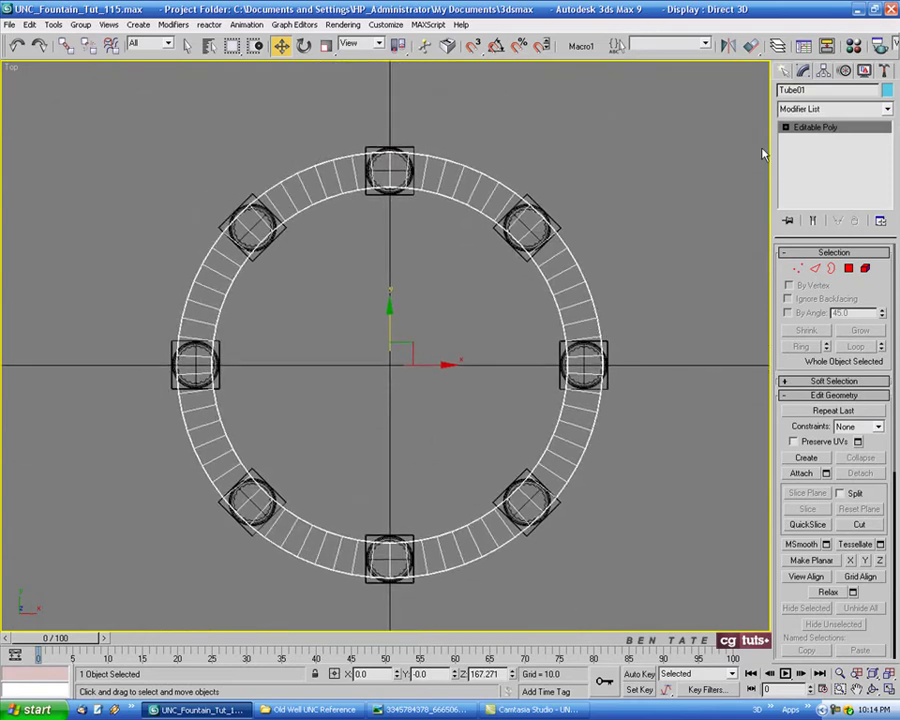
{"action": "left_click", "coordinate": [785, 71]}
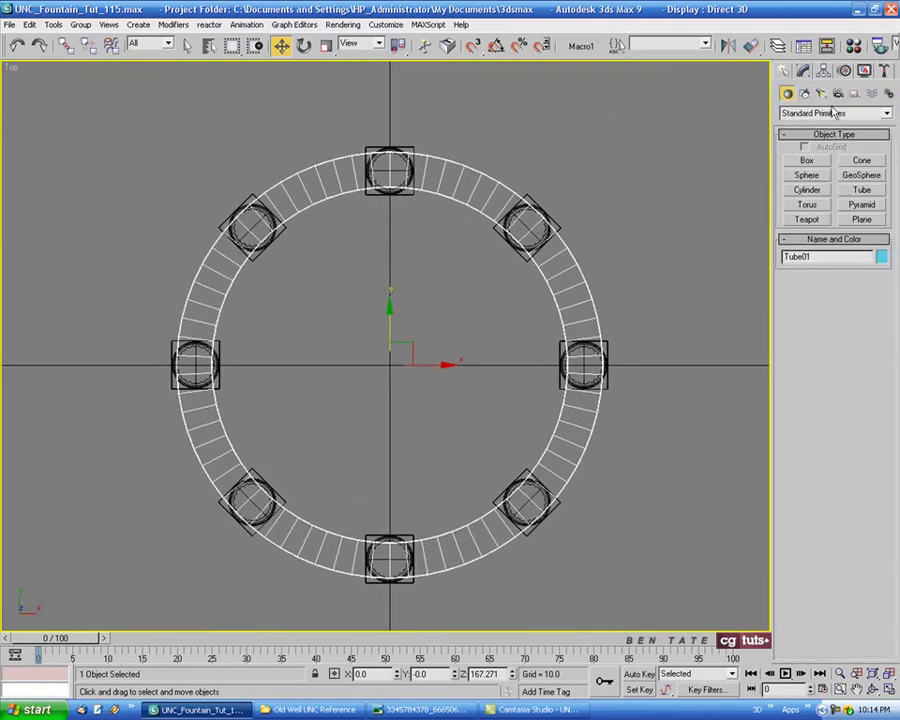
{"action": "left_click", "coordinate": [860, 190]}
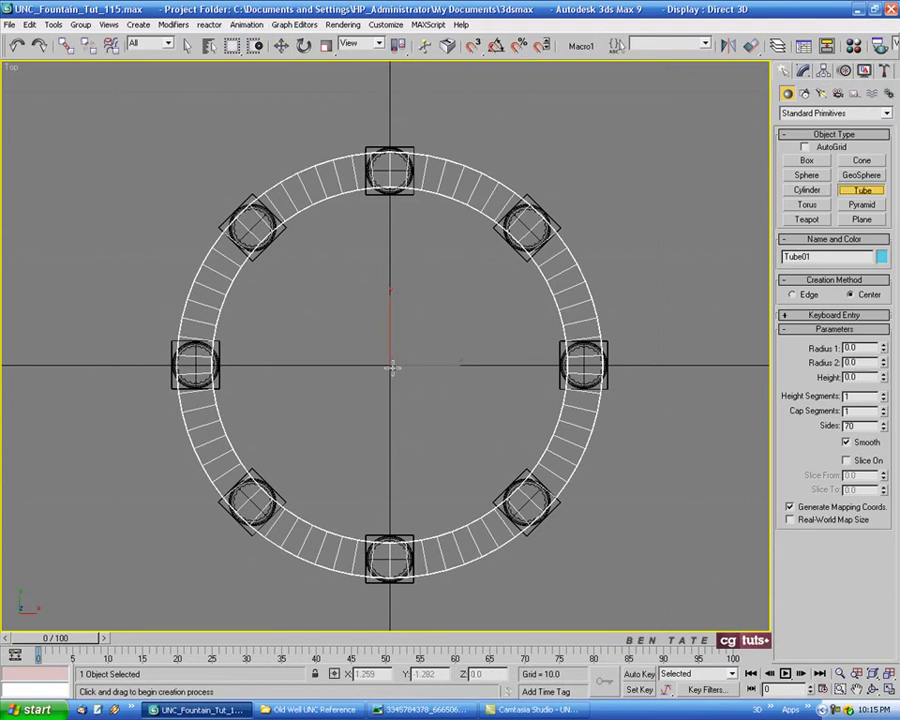
{"action": "left_click_drag", "start_coordinate": [391, 363], "coordinate": [392, 569]}
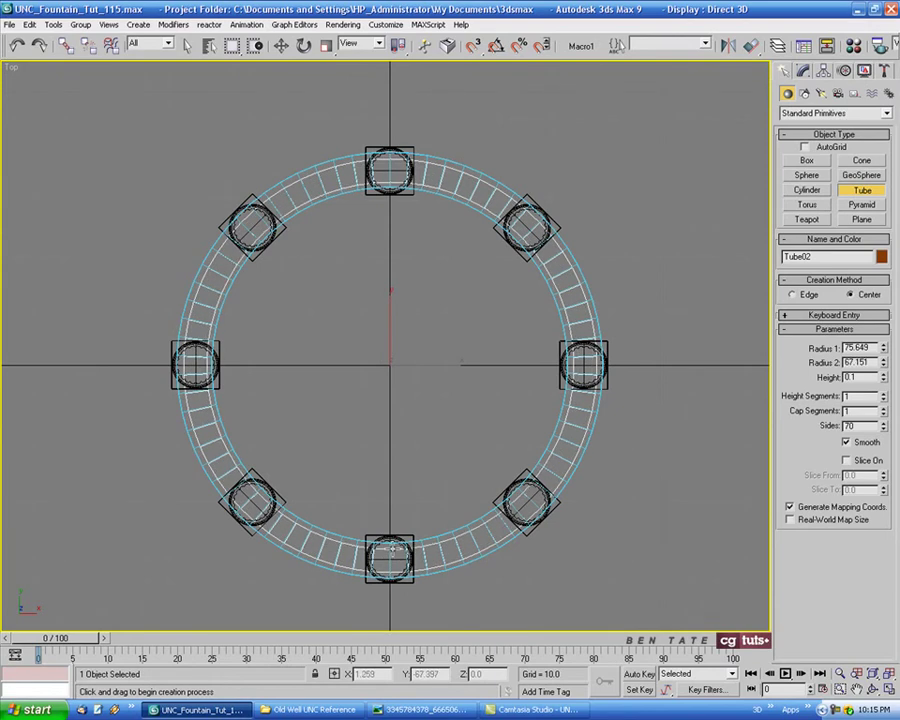
{"action": "left_click", "coordinate": [392, 546]}
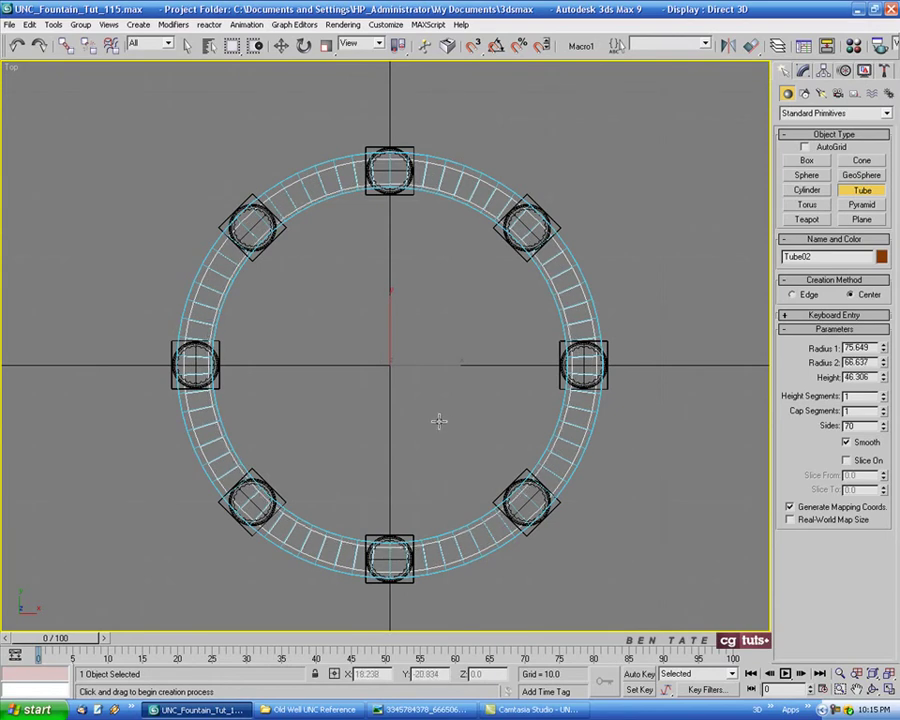
Centre the second tube on the world origin by setting its X and Y position to 0.
{"action": "right_click", "coordinate": [281, 45]}
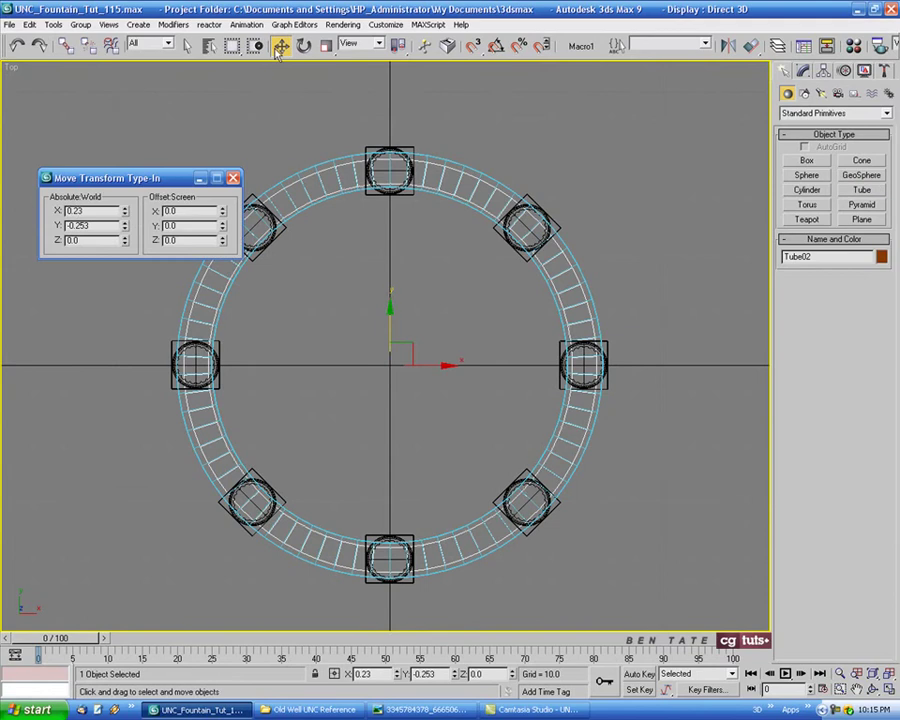
{"action": "left_click", "coordinate": [232, 178]}
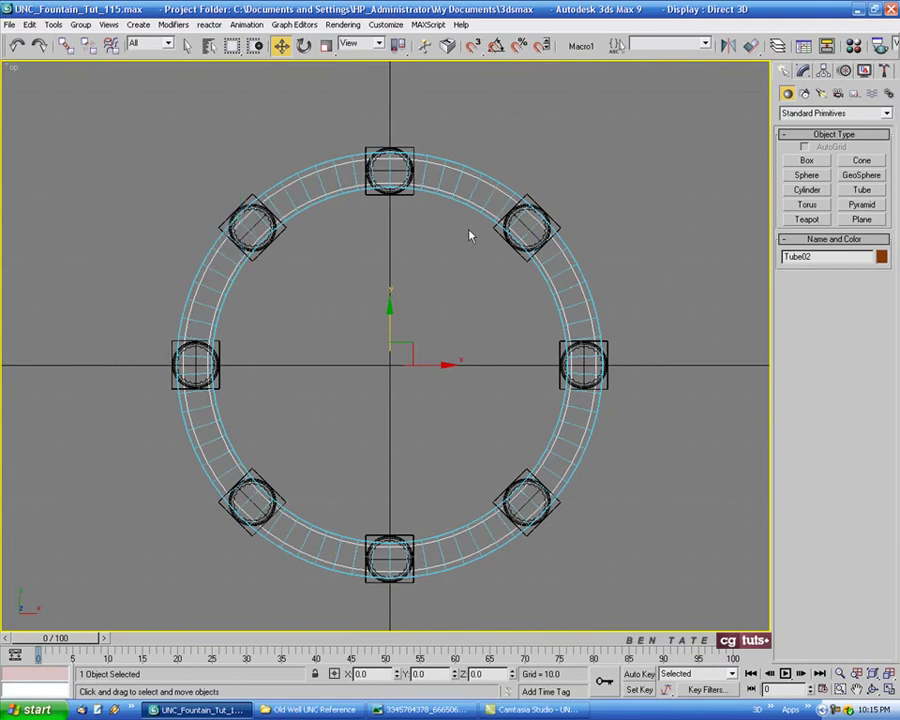
{"action": "key", "text": "alt+w"}
{"action": "right_click", "coordinate": [557, 285]}
{"action": "key", "text": "alt+w"}
{"action": "scroll", "coordinate": [505, 311], "scroll_direction": "down", "scroll_amount": 4}
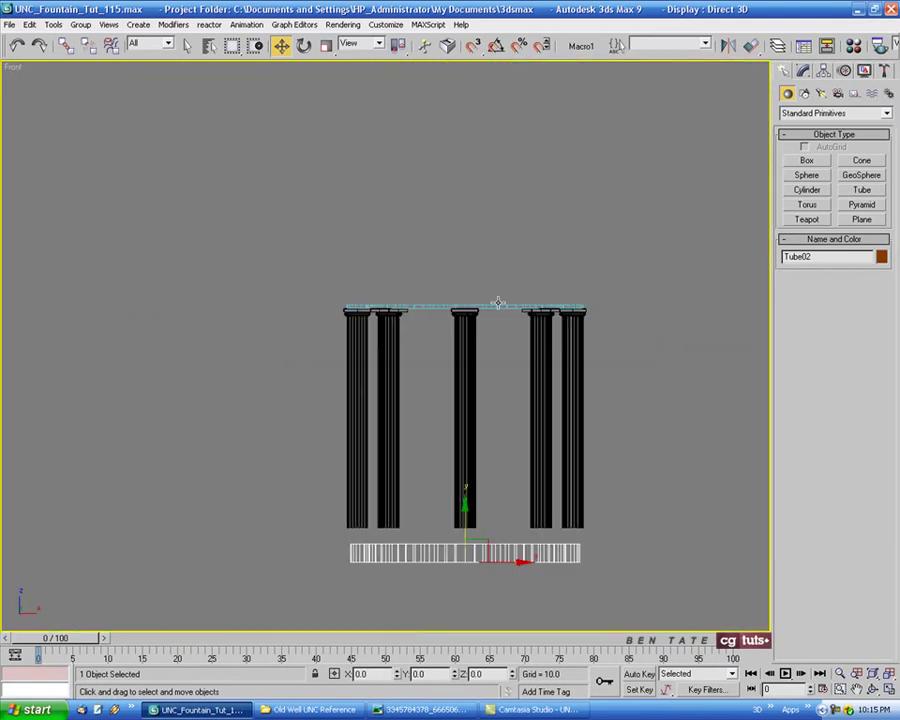
{"action": "left_click", "coordinate": [472, 444]}
{"action": "left_click_drag", "start_coordinate": [472, 444], "coordinate": [466, 378]}
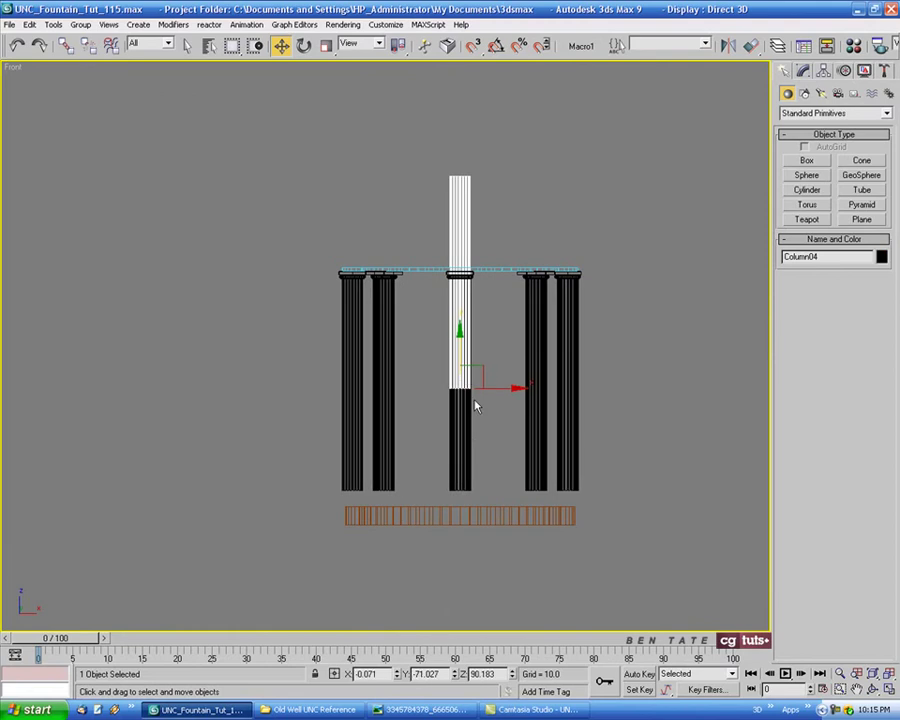
{"action": "key", "text": "ctrl+z"}
{"action": "key", "text": "ctrl+z"}
Raise the second tube in the Front view so its base sits on the chamfered ring, at a Z position of about 169.6.
{"action": "left_click_drag", "start_coordinate": [465, 466], "coordinate": [488, 221]}
{"action": "scroll", "coordinate": [446, 265], "scroll_direction": "up", "scroll_amount": 4}
{"action": "middle_click_drag", "start_coordinate": [446, 265], "coordinate": [490, 217]}
{"action": "scroll", "coordinate": [490, 217], "scroll_direction": "up", "scroll_amount": 2}
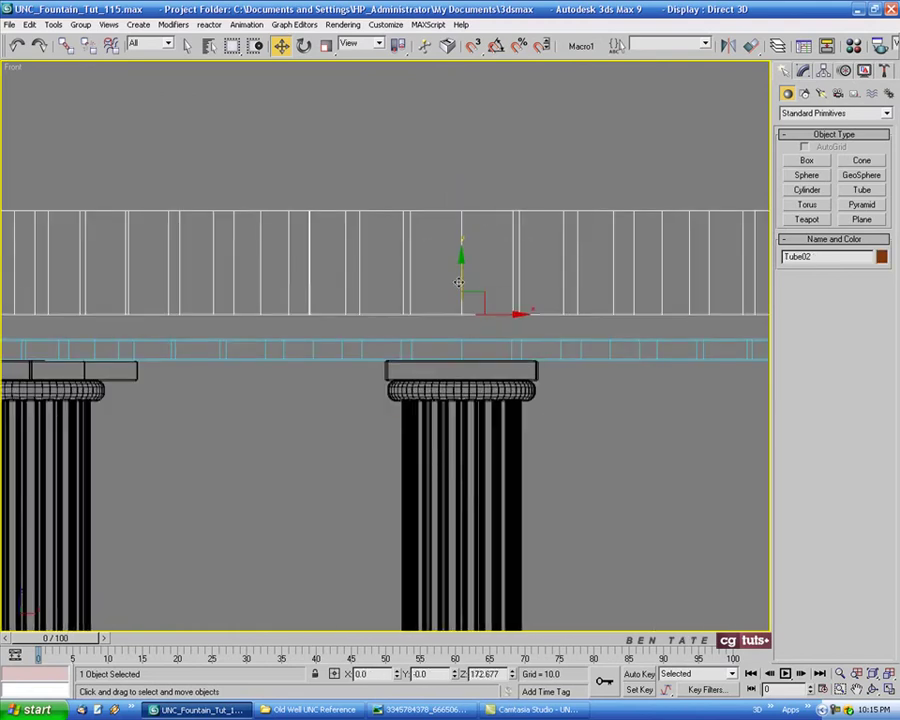
{"action": "left_click_drag", "start_coordinate": [462, 278], "coordinate": [465, 302]}
{"action": "scroll", "coordinate": [592, 479], "scroll_direction": "down", "scroll_amount": 3}
{"action": "middle_click_drag", "start_coordinate": [585, 478], "coordinate": [492, 432]}
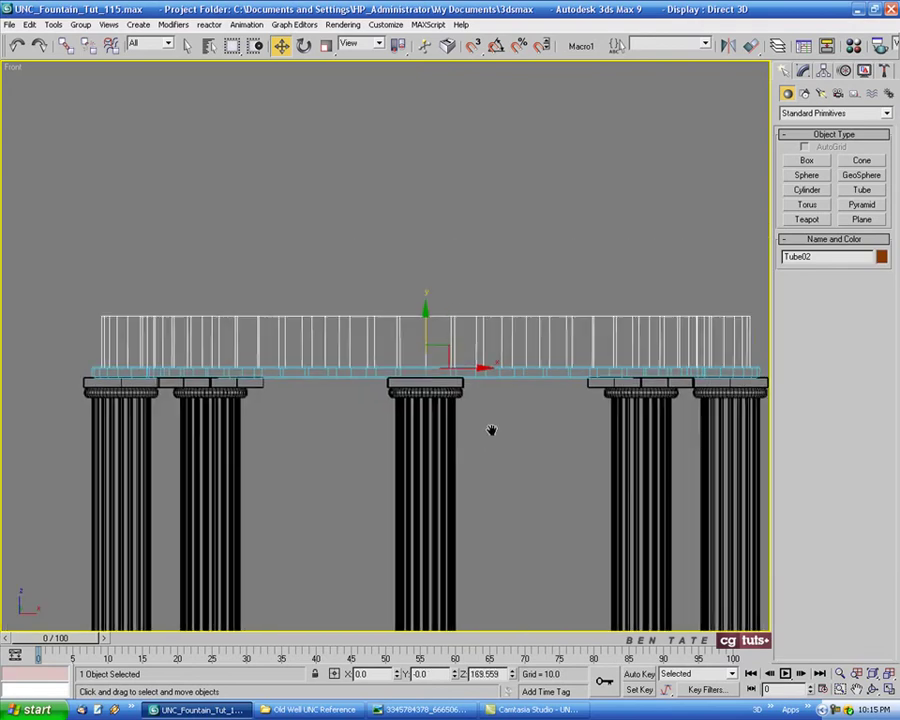
Compare the stacked tube in the Perspective view with the reference photo's band above the columns, and return to the Top view.
{"action": "key", "text": "alt+w"}
{"action": "right_click", "coordinate": [631, 511]}
{"action": "key", "text": "alt+w"}
{"action": "middle_click_drag", "start_coordinate": [630, 511], "coordinate": [592, 513], "text": "alt"}
{"action": "left_click", "coordinate": [436, 710]}
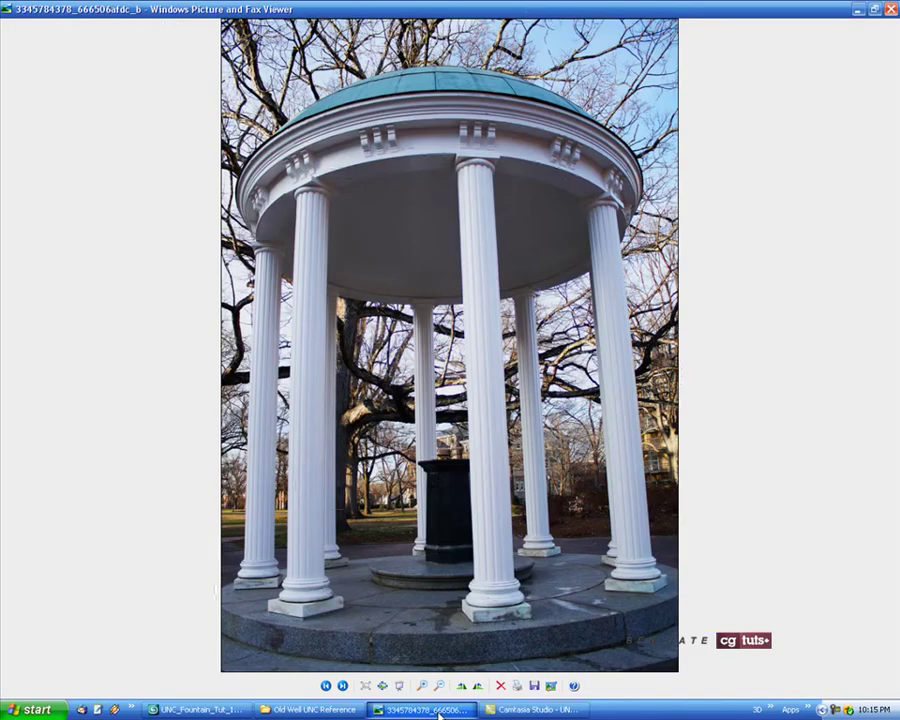
{"action": "left_click", "coordinate": [436, 714]}
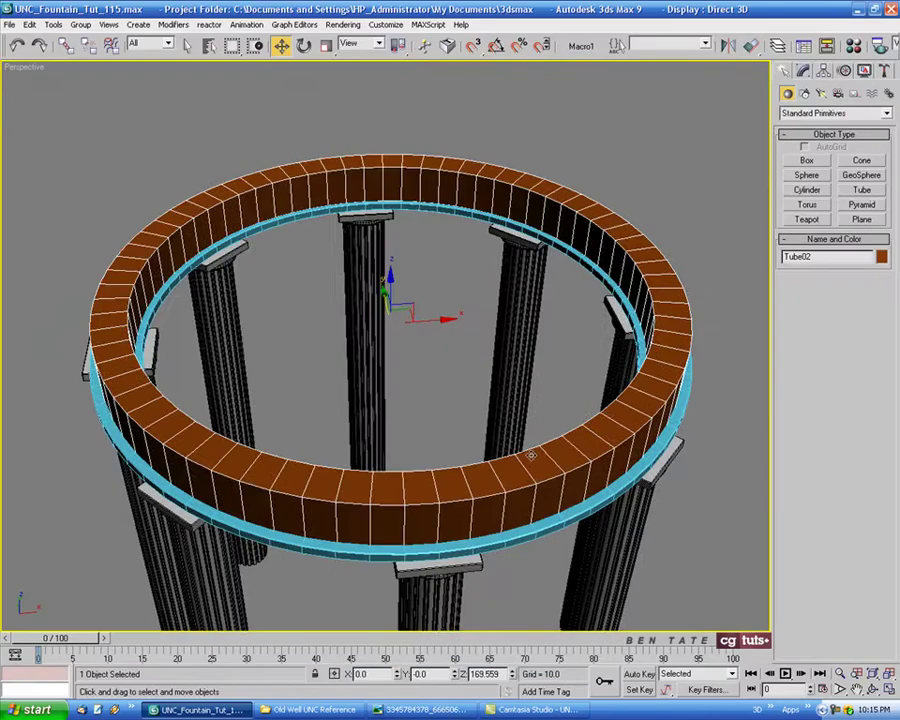
{"action": "middle_click_drag", "start_coordinate": [530, 454], "coordinate": [538, 454], "text": "alt"}
{"action": "key", "text": "alt+w"}
{"action": "right_click", "coordinate": [229, 298]}
{"action": "key", "text": "alt+w"}
Set the second tube's Radius 1 to 75.5.
{"action": "middle_click_drag", "start_coordinate": [292, 298], "coordinate": [310, 298]}
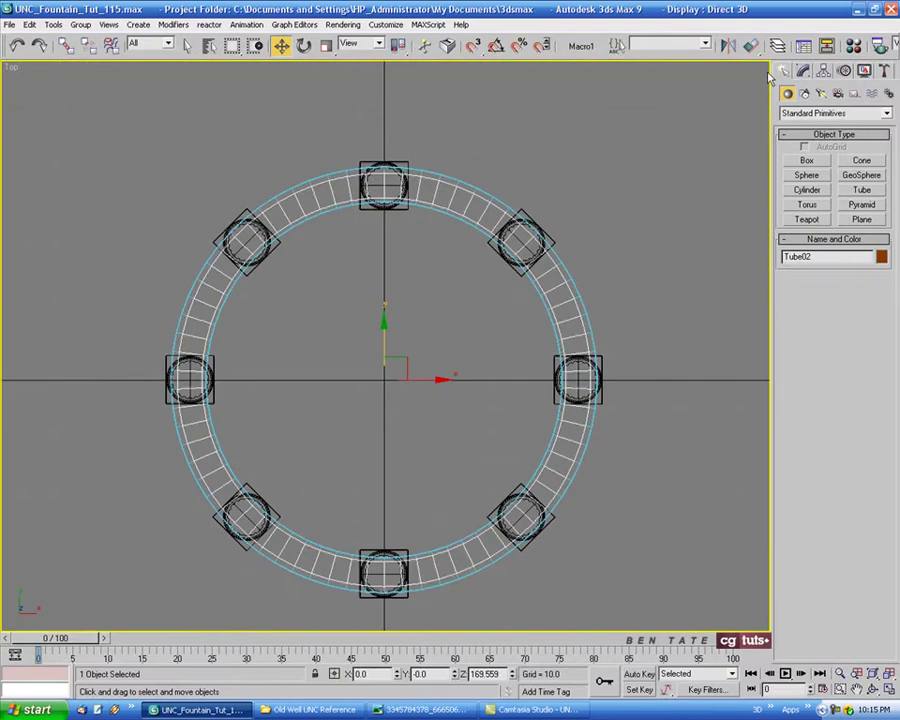
{"action": "left_click", "coordinate": [801, 70]}
{"action": "middle_click_drag", "start_coordinate": [550, 169], "coordinate": [570, 164]}
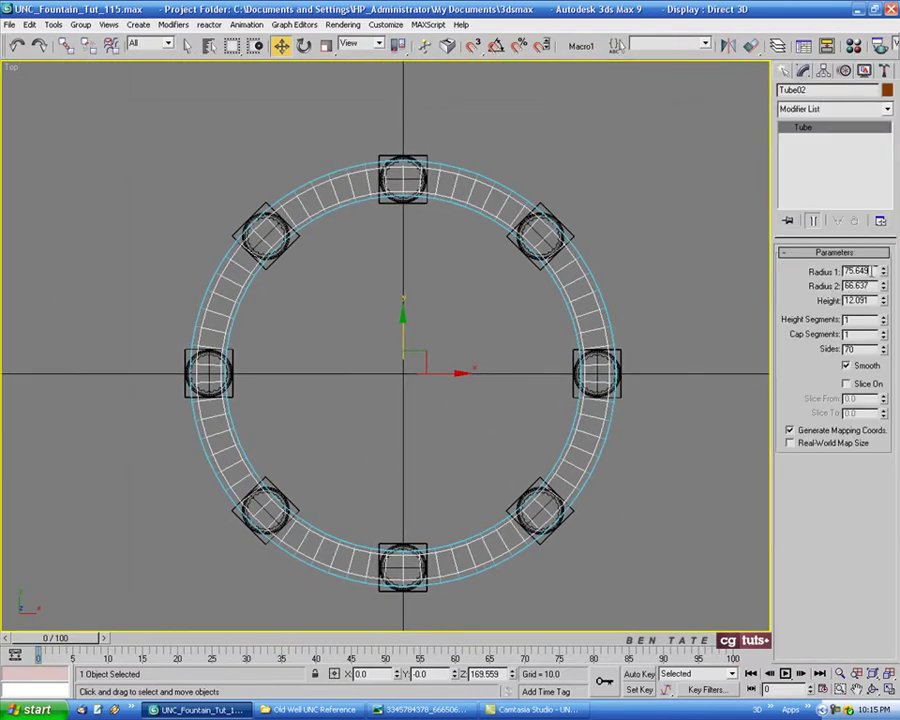
{"action": "left_click_drag", "start_coordinate": [871, 271], "coordinate": [811, 277]}
{"action": "type", "text": "75"}
{"action": "key", "text": "Return"}
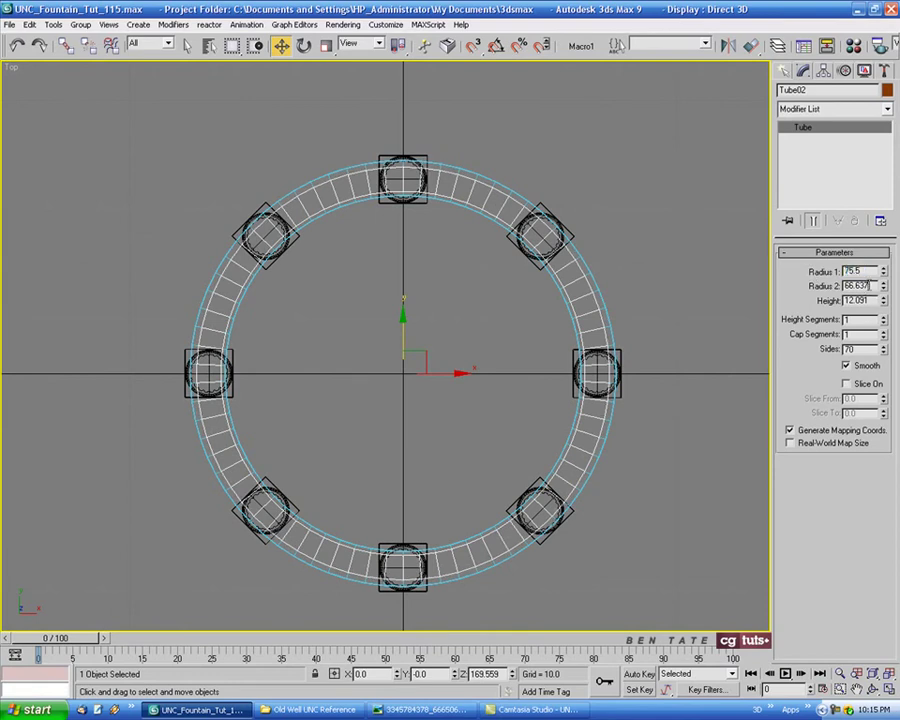
Try values of 66, 65 and 64 for the second tube's Radius 2, and nudge the last one upward.
{"action": "double_click", "coordinate": [864, 286]}
{"action": "type", "text": "66"}
{"action": "key", "text": "Return"}
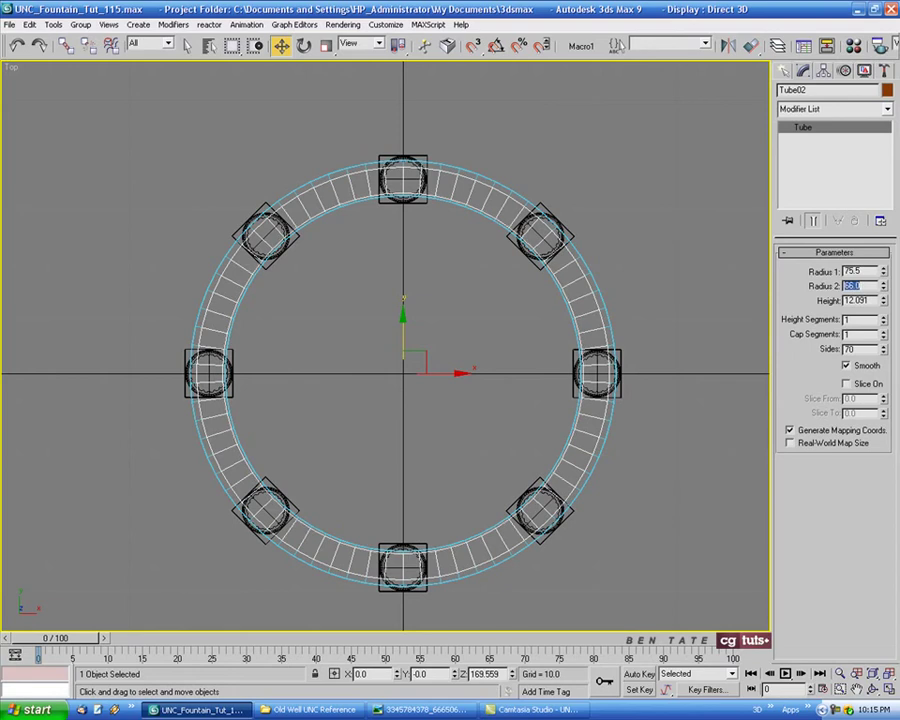
{"action": "type", "text": "65"}
{"action": "key", "text": "Return"}
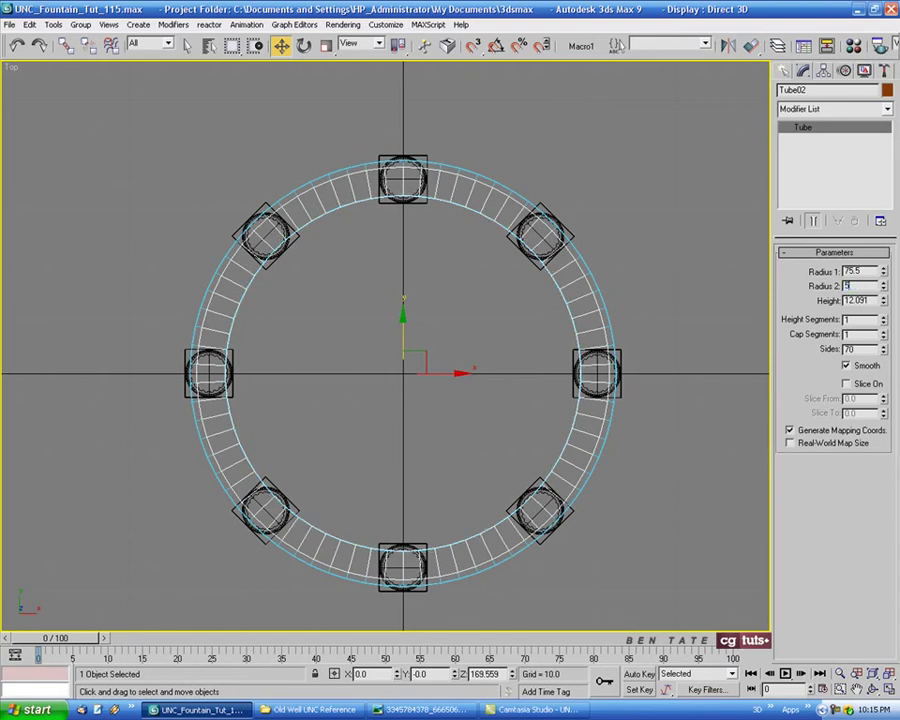
{"action": "type", "text": "64"}
{"action": "key", "text": "Return"}
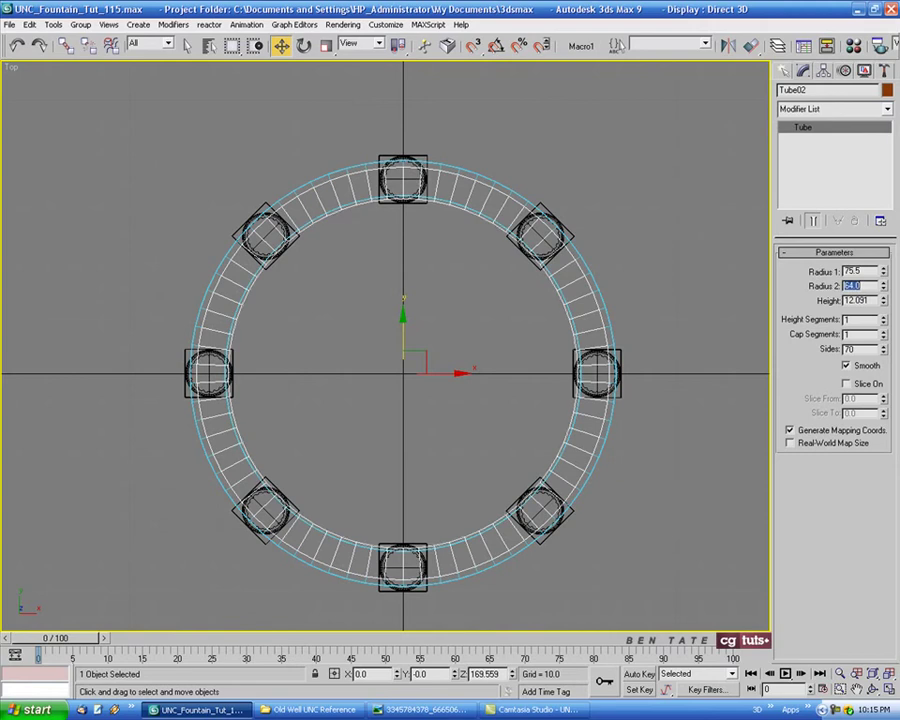
{"action": "left_click", "coordinate": [883, 284]}
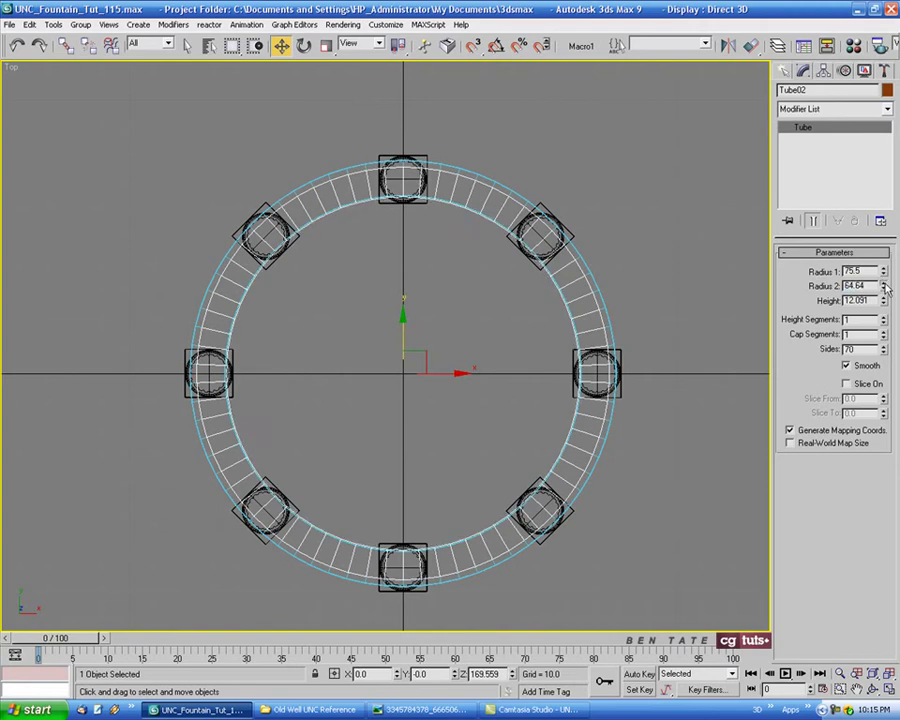
{"action": "left_click", "coordinate": [883, 284]}
{"action": "left_click", "coordinate": [883, 284]}
{"action": "left_click", "coordinate": [883, 284]}
Set the second tube's Radius 2 to 67.
{"action": "double_click", "coordinate": [865, 285]}
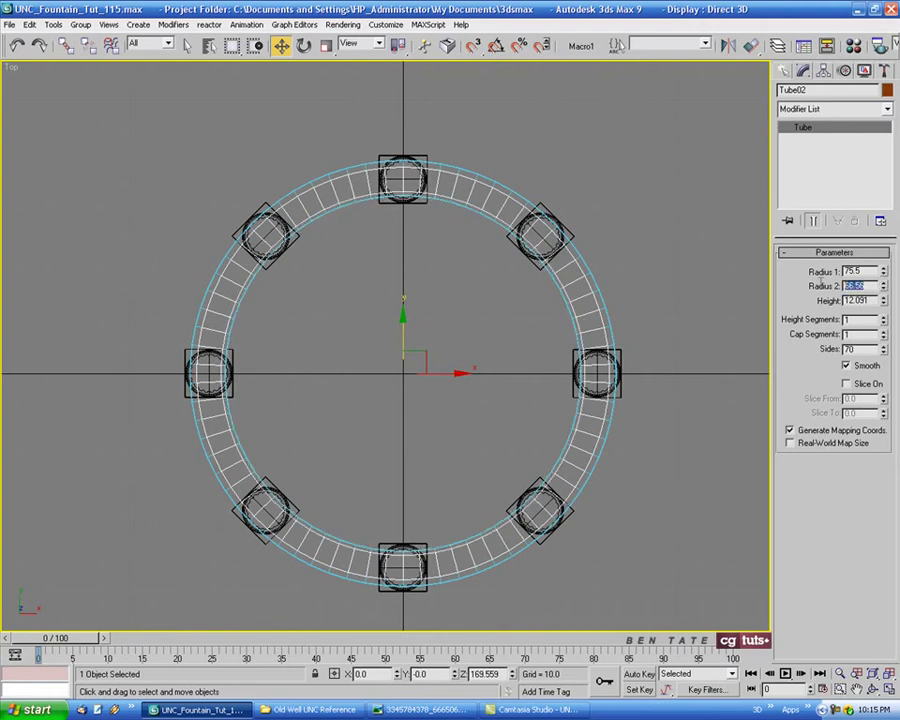
{"action": "type", "text": "67"}
{"action": "key", "text": "Return"}
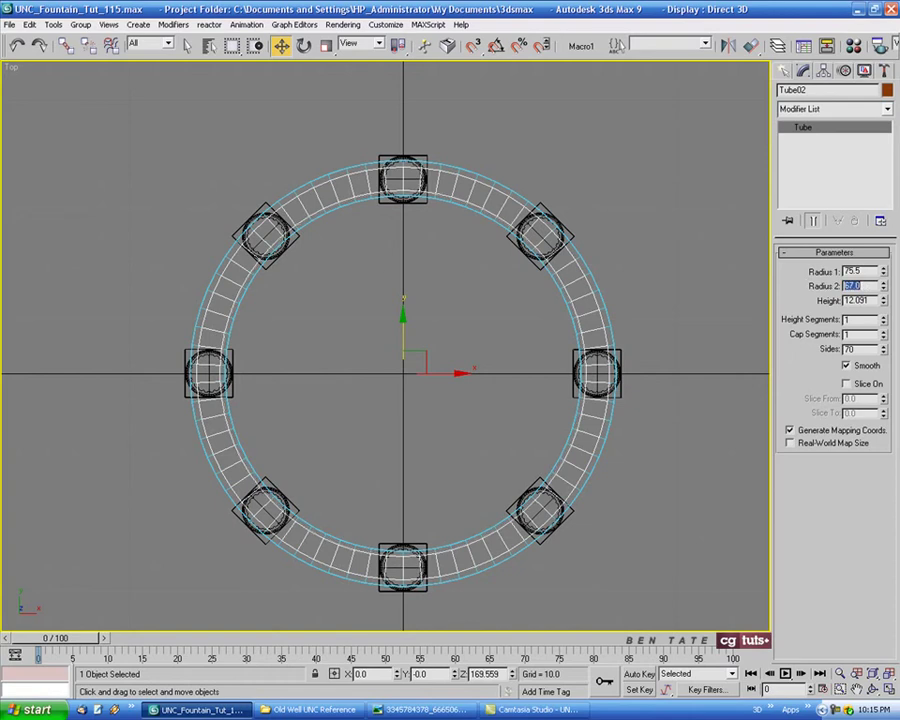
{"action": "middle_click_drag", "start_coordinate": [449, 309], "coordinate": [438, 295]}
{"action": "middle_click_drag", "start_coordinate": [474, 339], "coordinate": [500, 341]}
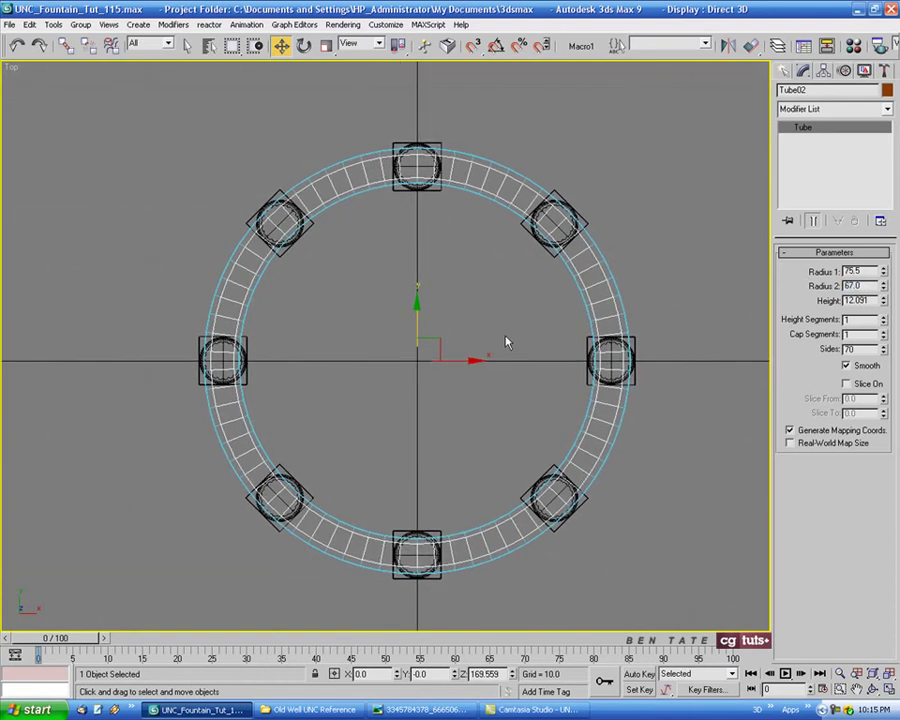
{"action": "scroll", "coordinate": [505, 339], "scroll_direction": "down", "scroll_amount": 2}
{"action": "scroll", "coordinate": [454, 283], "scroll_direction": "up", "scroll_amount": 3}
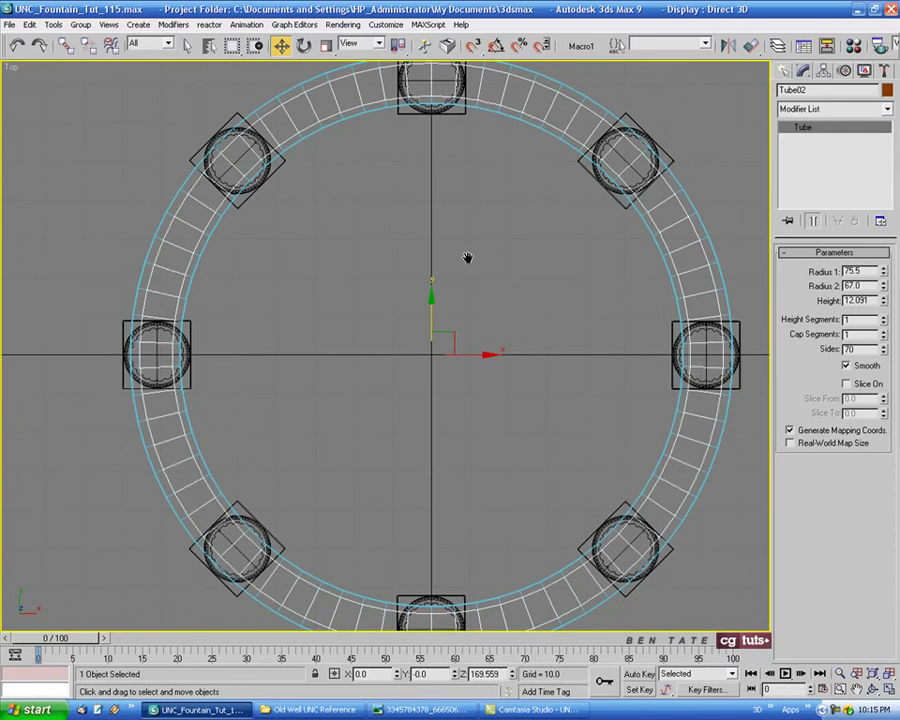
Set the second tube's height to 10 and compare its proportions with the reference photo from below.
{"action": "double_click", "coordinate": [866, 300]}
{"action": "type", "text": "10"}
{"action": "key", "text": "Return"}
{"action": "key", "text": "alt+w"}
{"action": "right_click", "coordinate": [665, 502]}
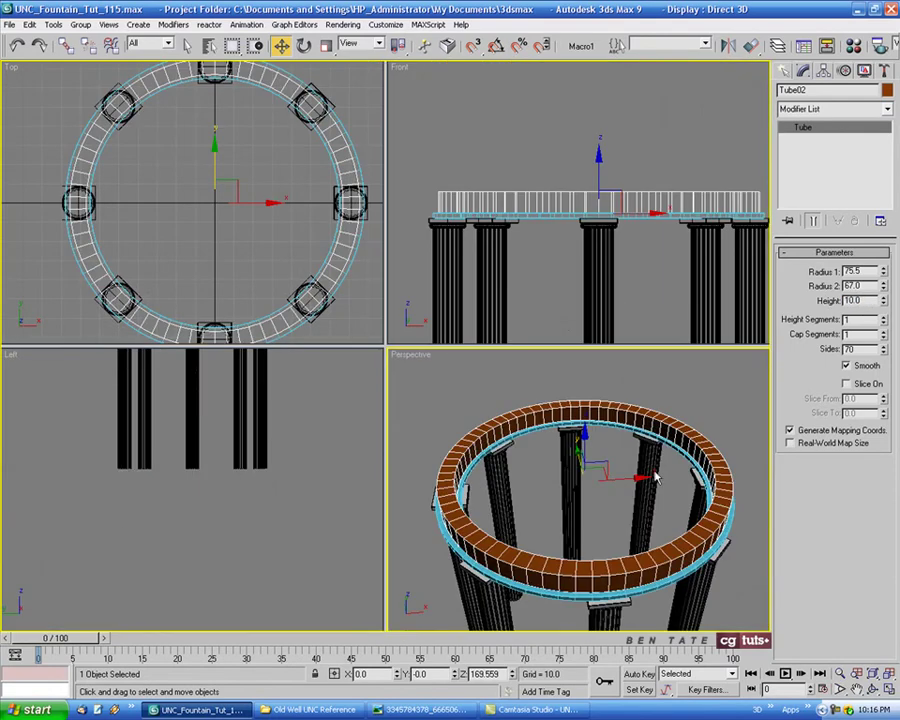
{"action": "key", "text": "alt+w"}
{"action": "middle_click_drag", "start_coordinate": [610, 470], "coordinate": [581, 373], "text": "alt"}
{"action": "left_click", "coordinate": [440, 710]}
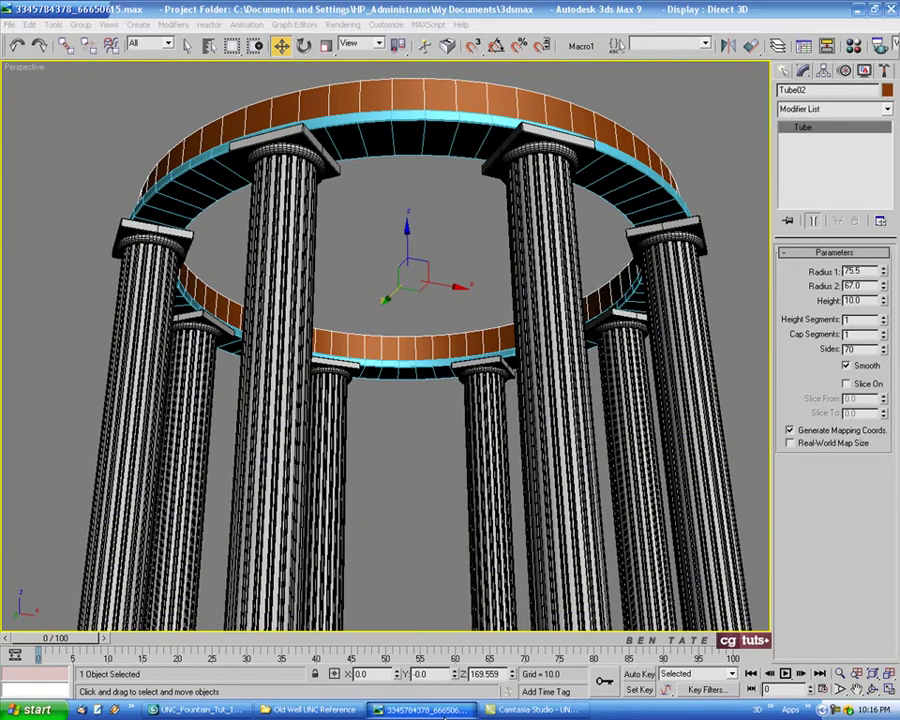
{"action": "left_click", "coordinate": [444, 712]}
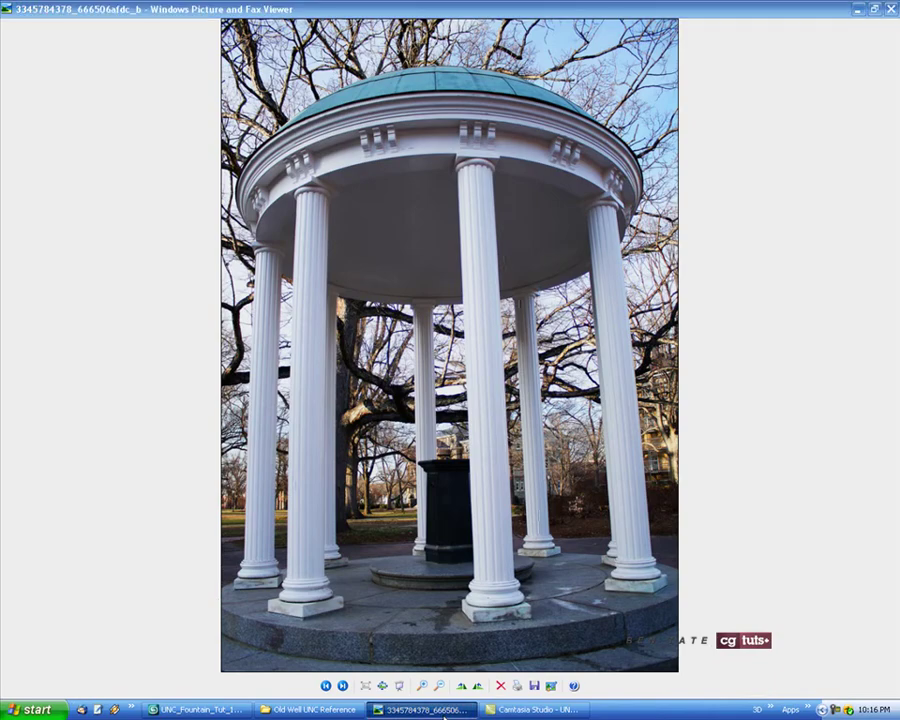
Set the second tube's height to 11.5 while checking it in the Front view.
{"action": "key", "text": "alt+w"}
{"action": "right_click", "coordinate": [666, 284]}
{"action": "key", "text": "alt+w"}
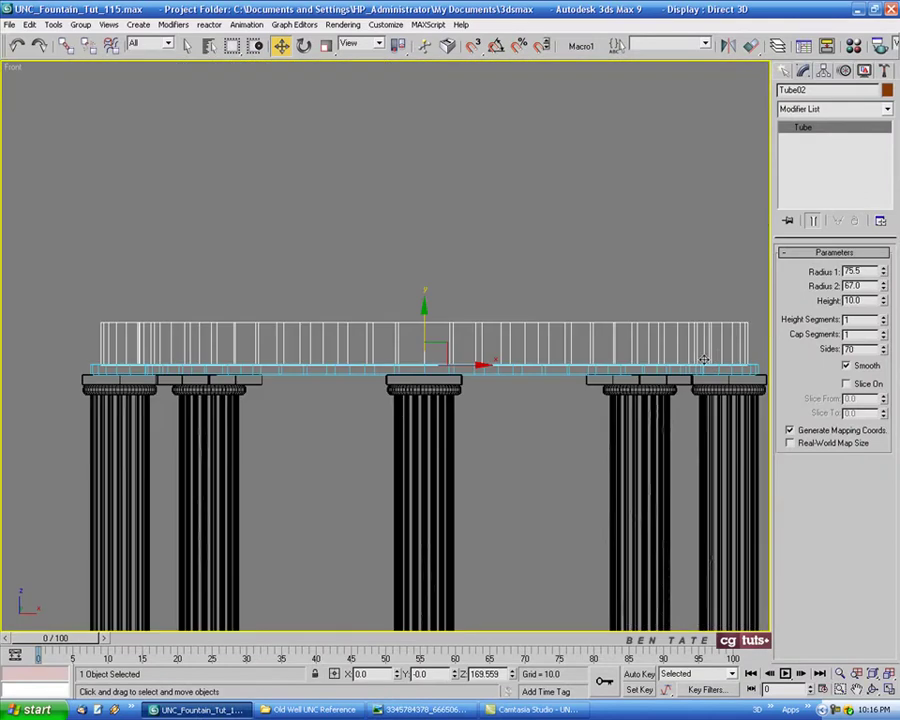
{"action": "left_click_drag", "start_coordinate": [884, 302], "coordinate": [883, 292]}
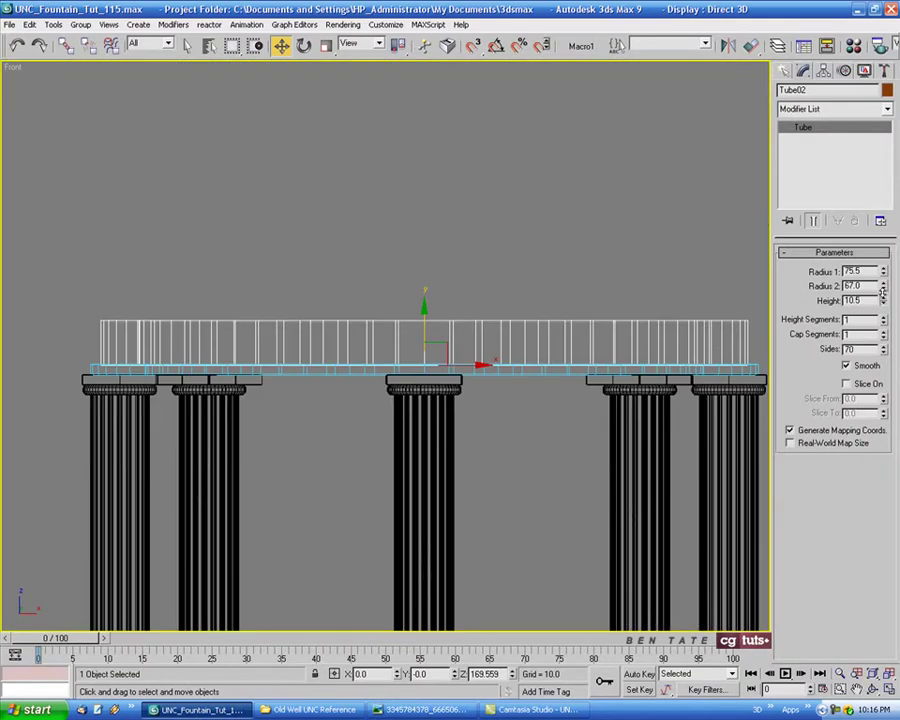
{"action": "double_click", "coordinate": [853, 300]}
{"action": "type", "text": "11.5"}
{"action": "key", "text": "Return"}
Convert the second tube to an Editable Poly in the Perspective view.
{"action": "middle_click_drag", "start_coordinate": [648, 332], "coordinate": [627, 324]}
{"action": "key", "text": "alt+w"}
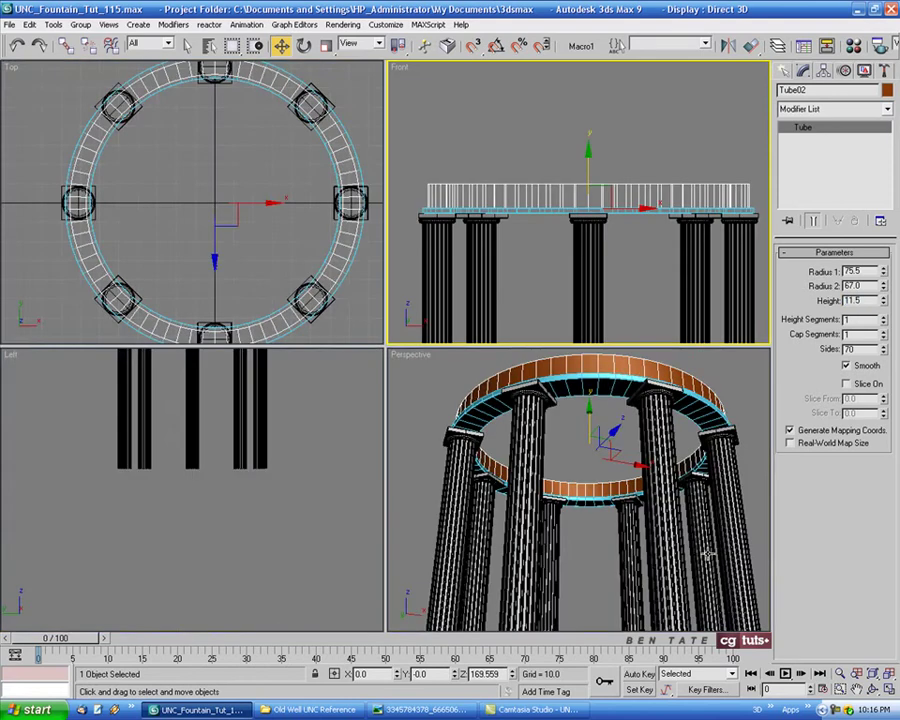
{"action": "right_click", "coordinate": [702, 540]}
{"action": "key", "text": "alt+w"}
{"action": "middle_click_drag", "start_coordinate": [675, 482], "coordinate": [594, 457], "text": "alt"}
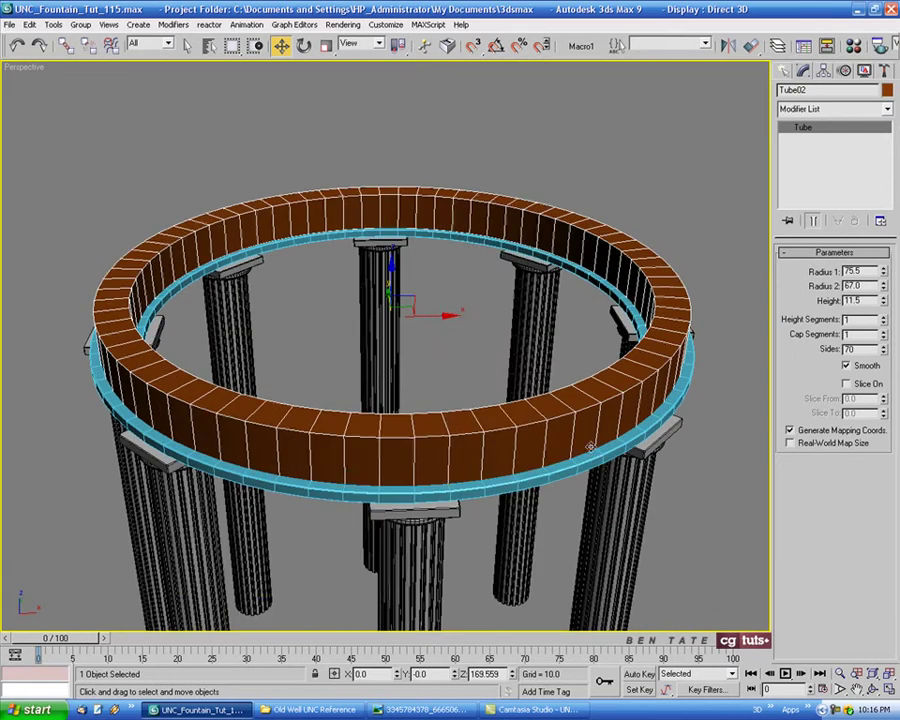
{"action": "right_click", "coordinate": [454, 321]}
{"action": "mouse_move", "coordinate": [478, 440]}
{"action": "left_click", "coordinate": [693, 458]}
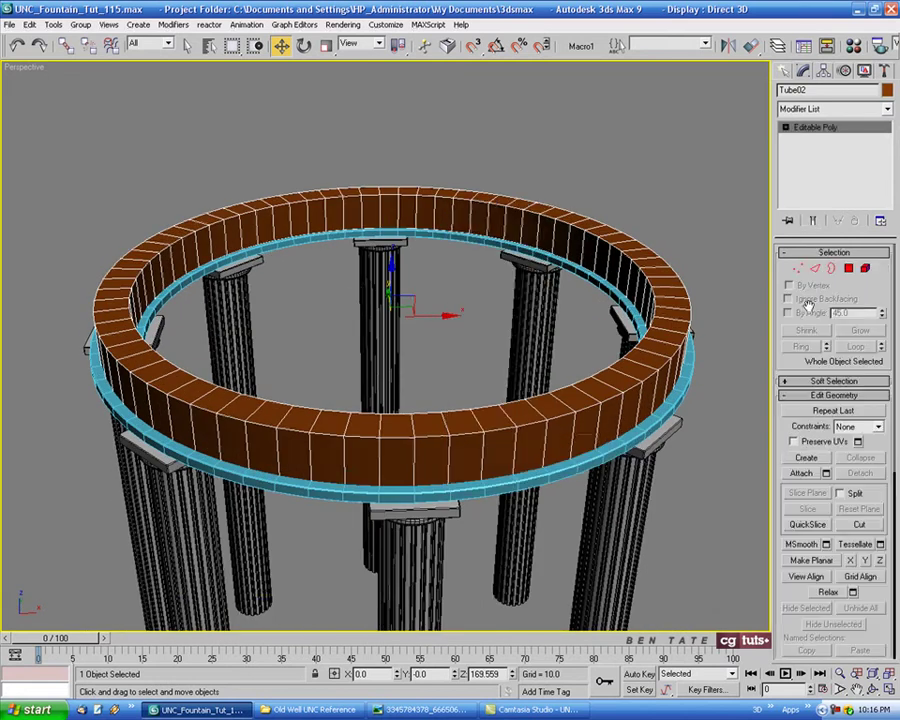
Delete the second tube's upper and lower cap polygons, selected from one radial edge on each cap extended with Ring, and leave polygon editing.
{"action": "left_click", "coordinate": [697, 342]}
{"action": "key", "text": "2"}
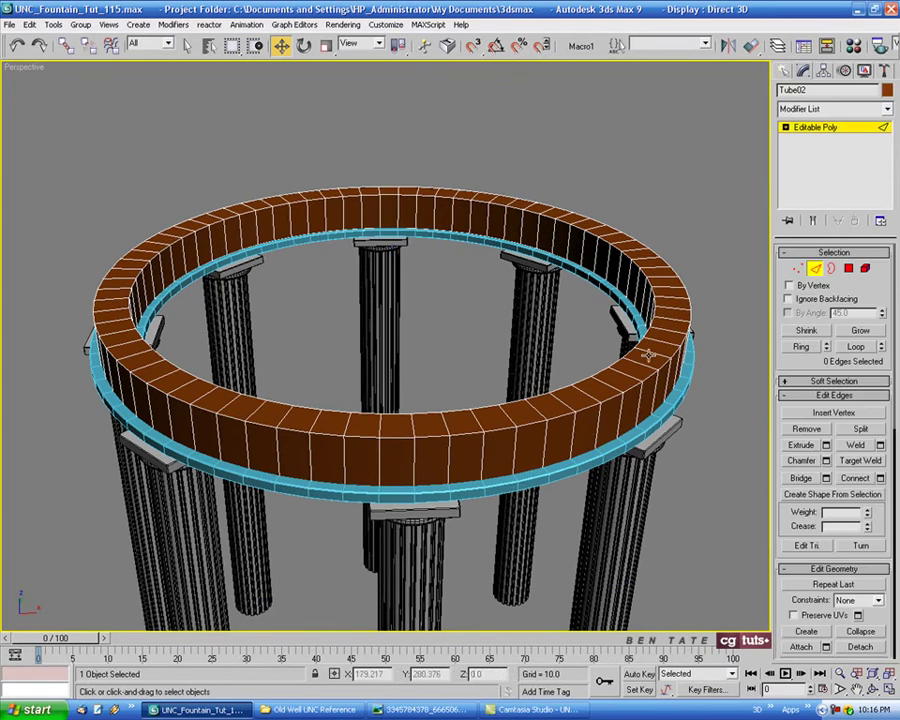
{"action": "left_click", "coordinate": [649, 354]}
{"action": "middle_click_drag", "start_coordinate": [683, 430], "coordinate": [680, 354], "text": "alt"}
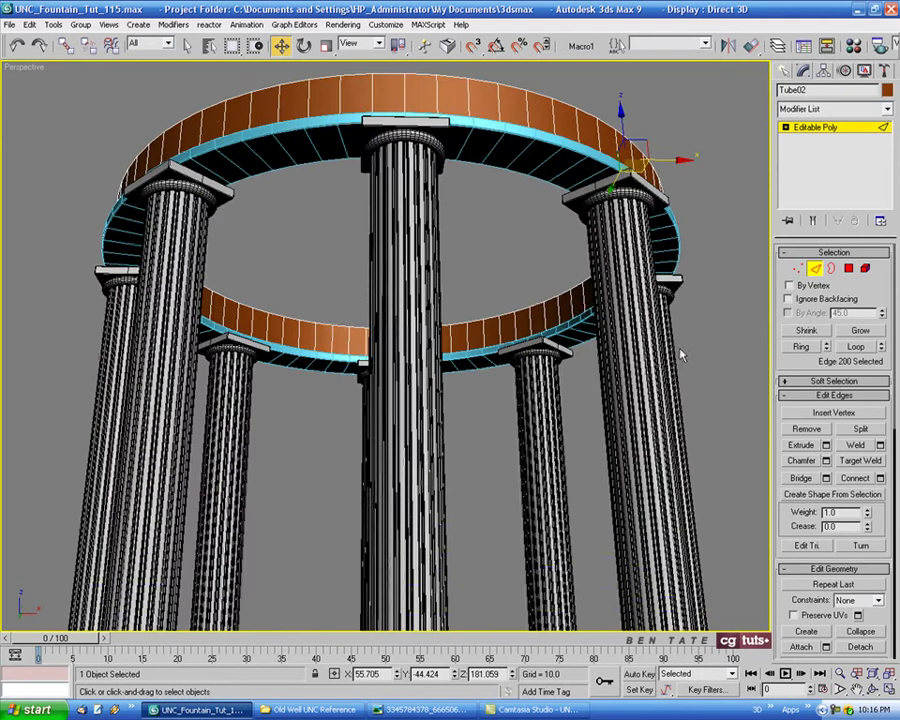
{"action": "key", "text": "F3"}
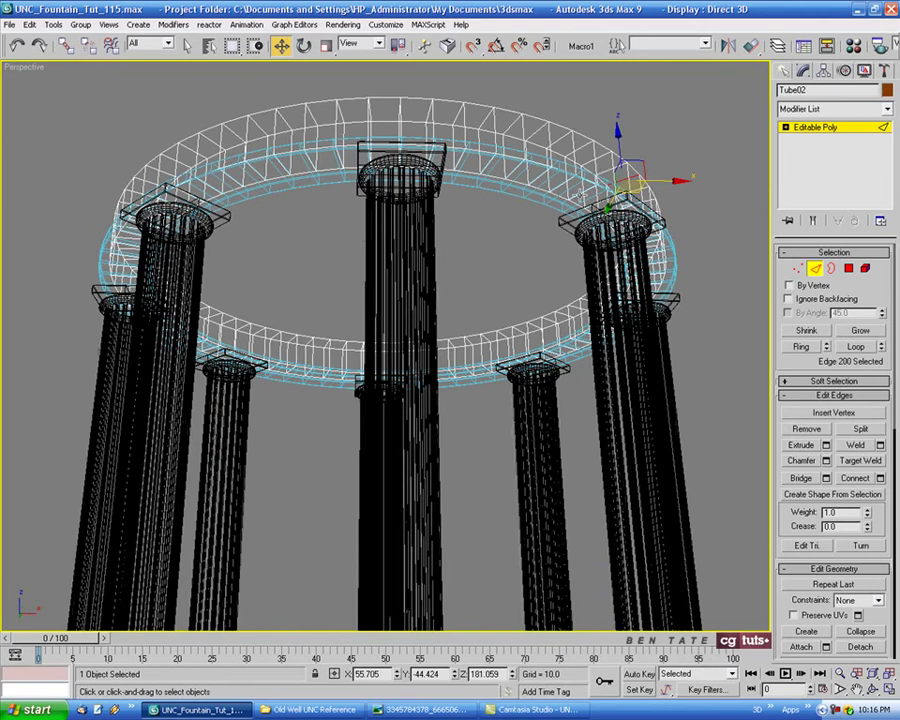
{"action": "left_click", "coordinate": [558, 184], "text": "ctrl"}
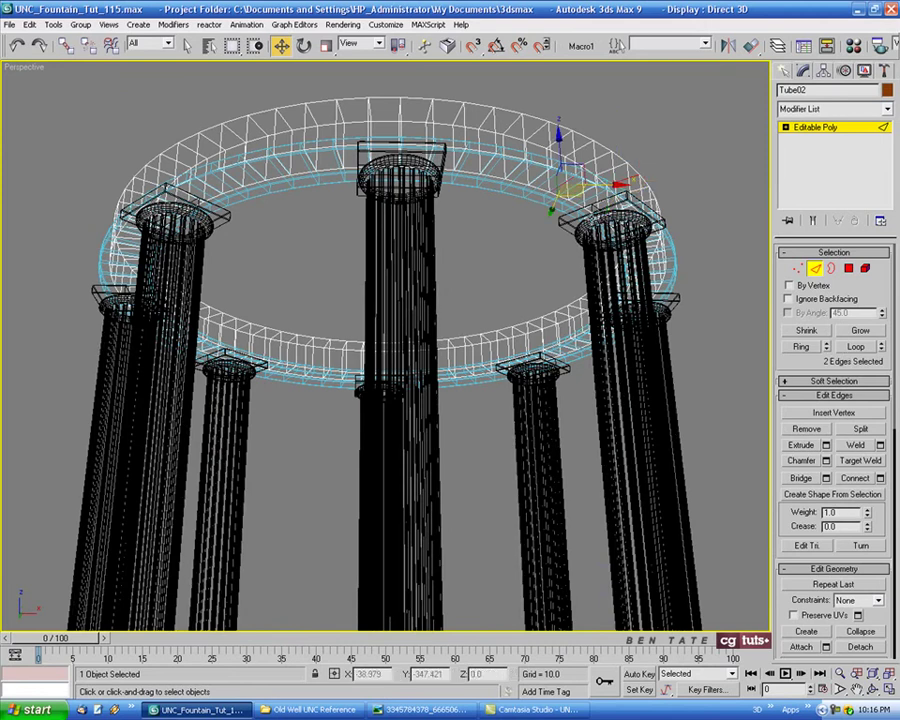
{"action": "left_click", "coordinate": [801, 346]}
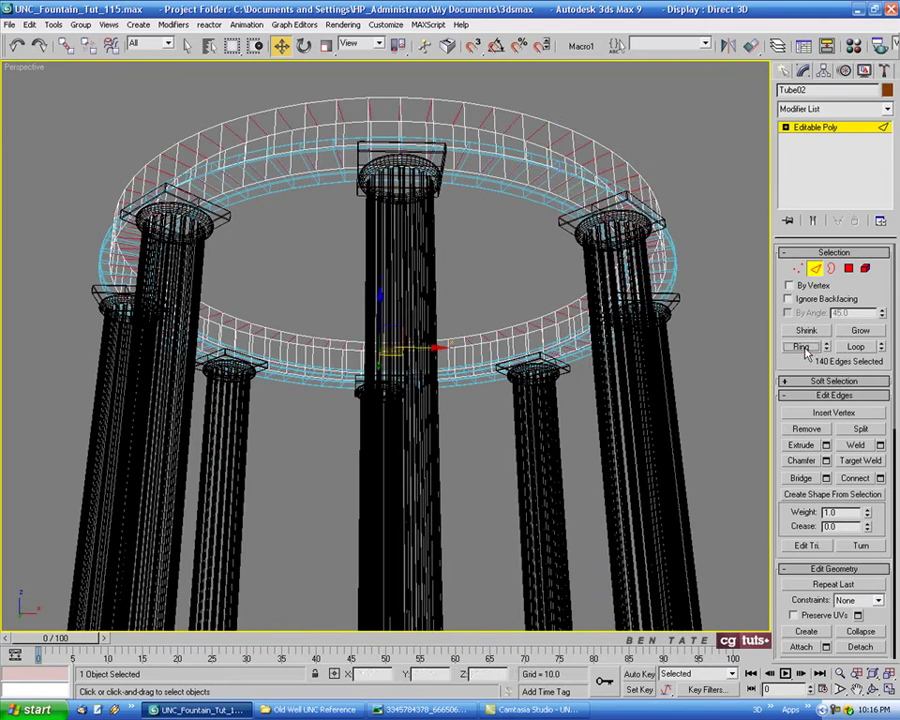
{"action": "left_click", "coordinate": [848, 268], "text": "ctrl"}
{"action": "middle_click_drag", "start_coordinate": [622, 351], "coordinate": [548, 381], "text": "alt"}
{"action": "key", "text": "ctrl+d"}
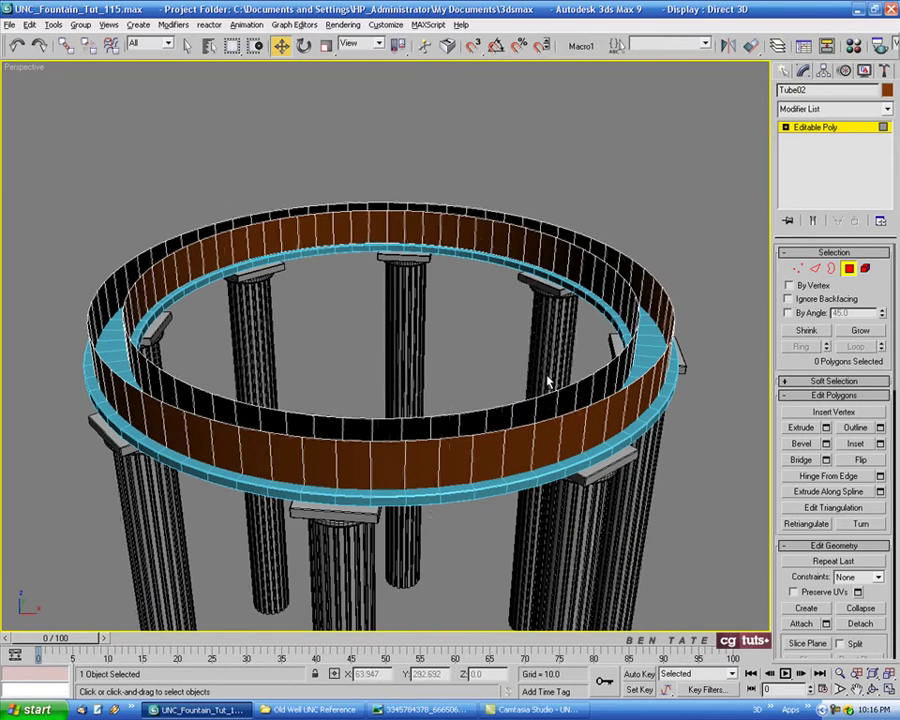
{"action": "middle_click_drag", "start_coordinate": [619, 285], "coordinate": [659, 293]}
{"action": "left_click", "coordinate": [866, 268]}
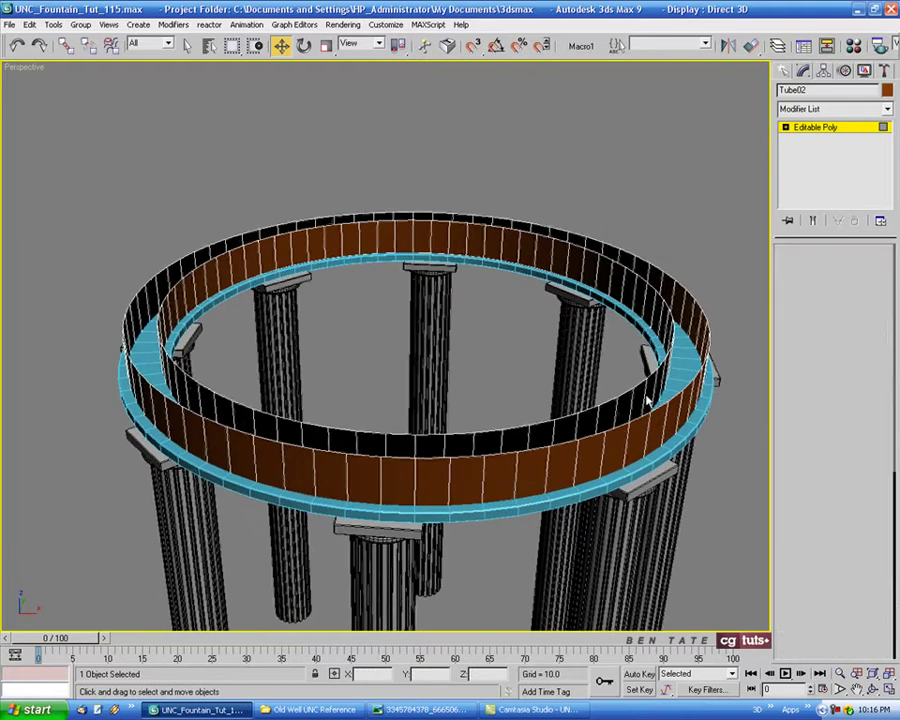
Select the whole structure, set its object color to black and apply the plain gray material to it.
{"action": "scroll", "coordinate": [650, 402], "scroll_direction": "down", "scroll_amount": 6}
{"action": "left_click_drag", "start_coordinate": [301, 145], "coordinate": [512, 512]}
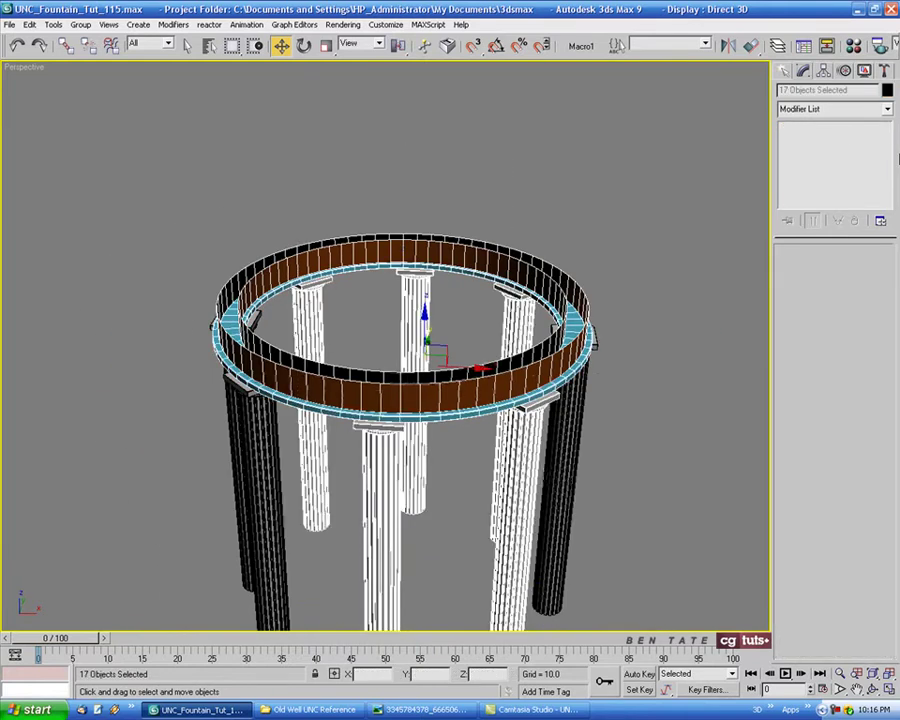
{"action": "left_click", "coordinate": [885, 92]}
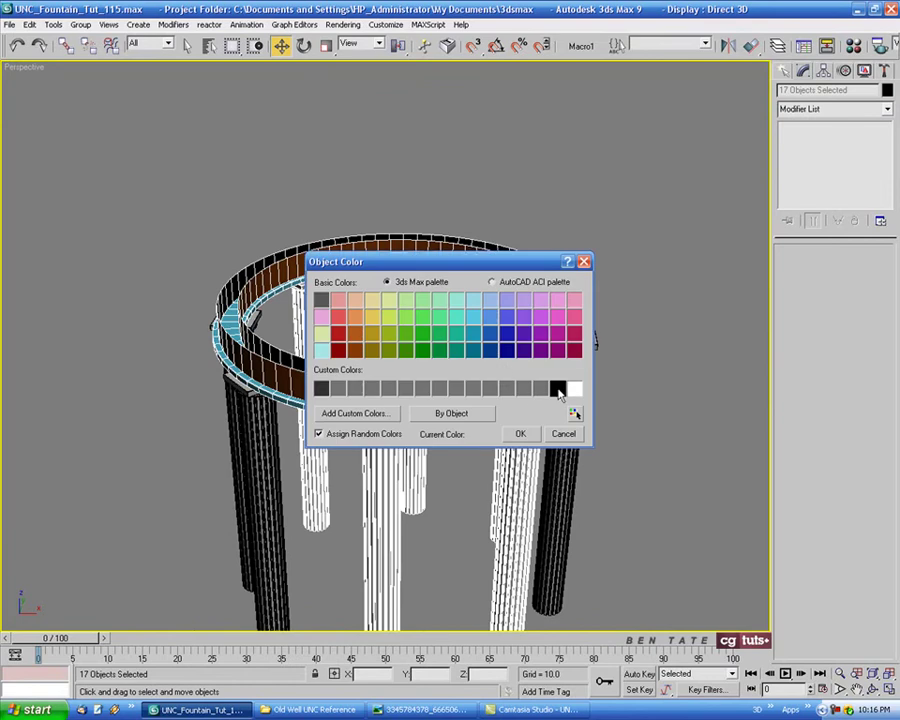
{"action": "left_click", "coordinate": [520, 433]}
{"action": "key", "text": "m"}
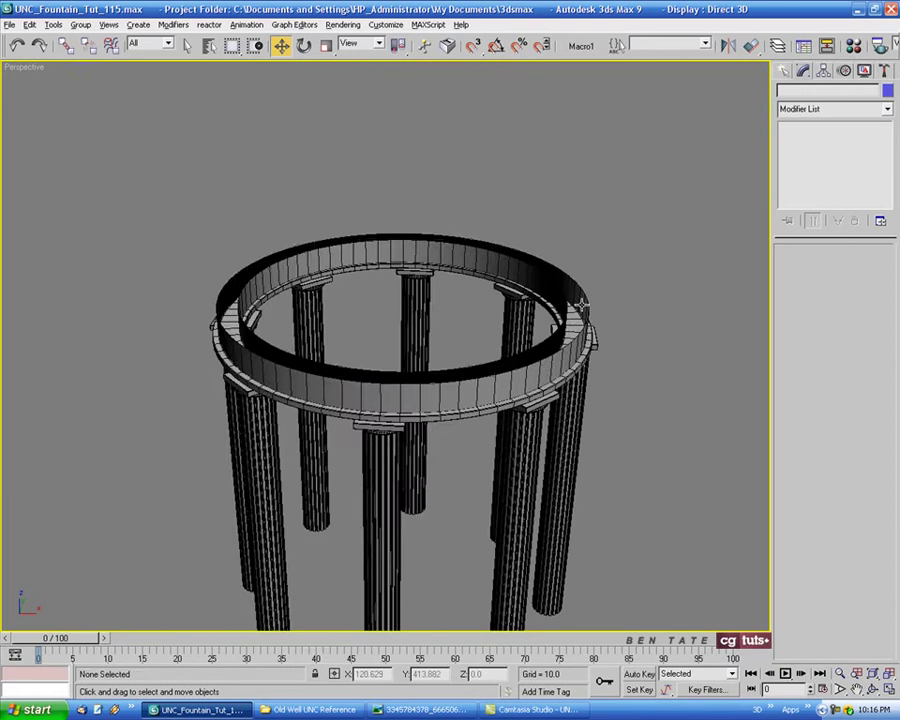
Compare the stacked rings from below with the reference photo and frame the structure in the Top view.
{"action": "middle_click_drag", "start_coordinate": [549, 330], "coordinate": [500, 330], "text": "alt"}
{"action": "scroll", "coordinate": [549, 255], "scroll_direction": "up", "scroll_amount": 3}
{"action": "left_click", "coordinate": [425, 709]}
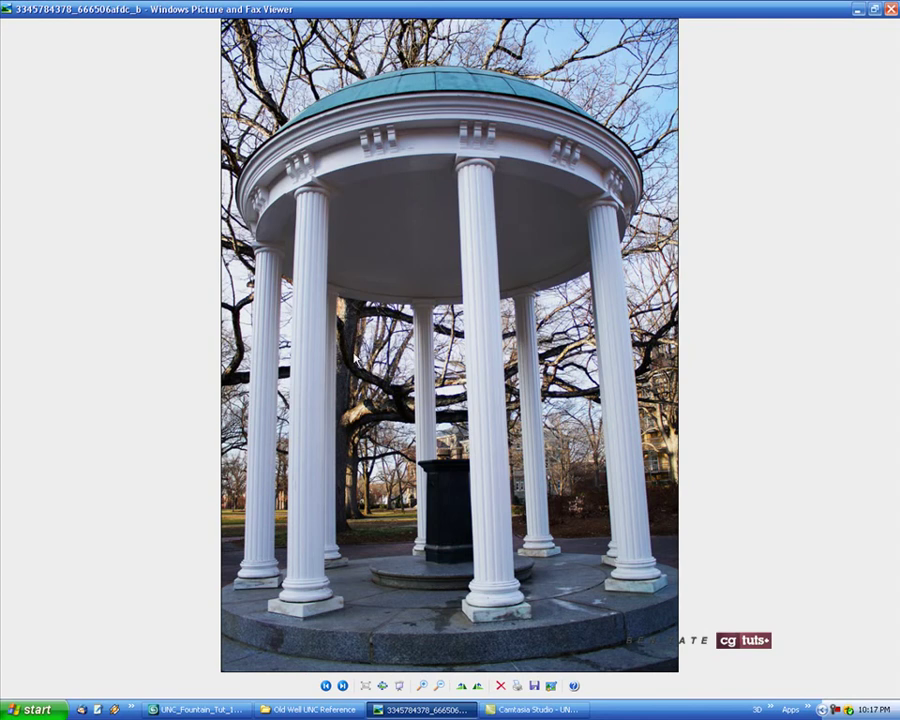
{"action": "left_click", "coordinate": [211, 715]}
{"action": "key", "text": "alt+w"}
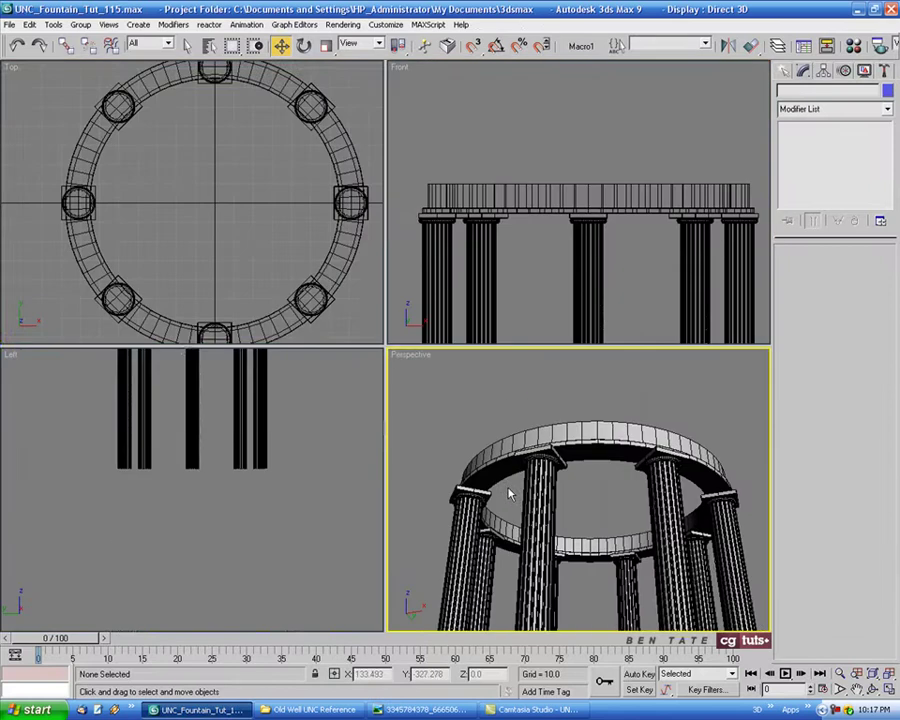
{"action": "left_click", "coordinate": [241, 261]}
{"action": "key", "text": "alt+w"}
{"action": "scroll", "coordinate": [327, 305], "scroll_direction": "down", "scroll_amount": 2}
{"action": "middle_click_drag", "start_coordinate": [412, 342], "coordinate": [421, 363]}
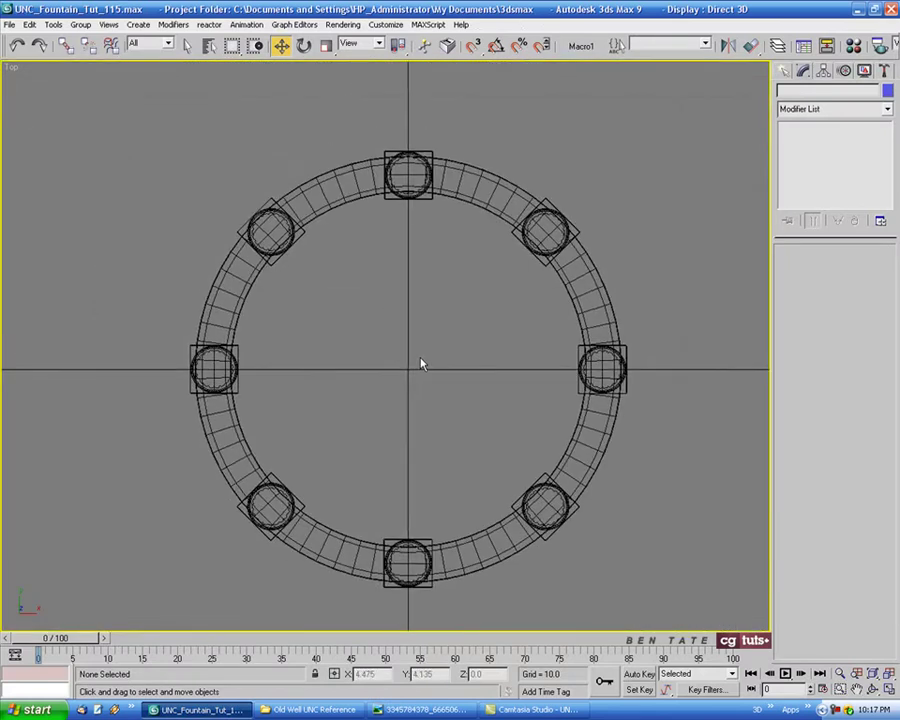
{"action": "left_click", "coordinate": [424, 709]}
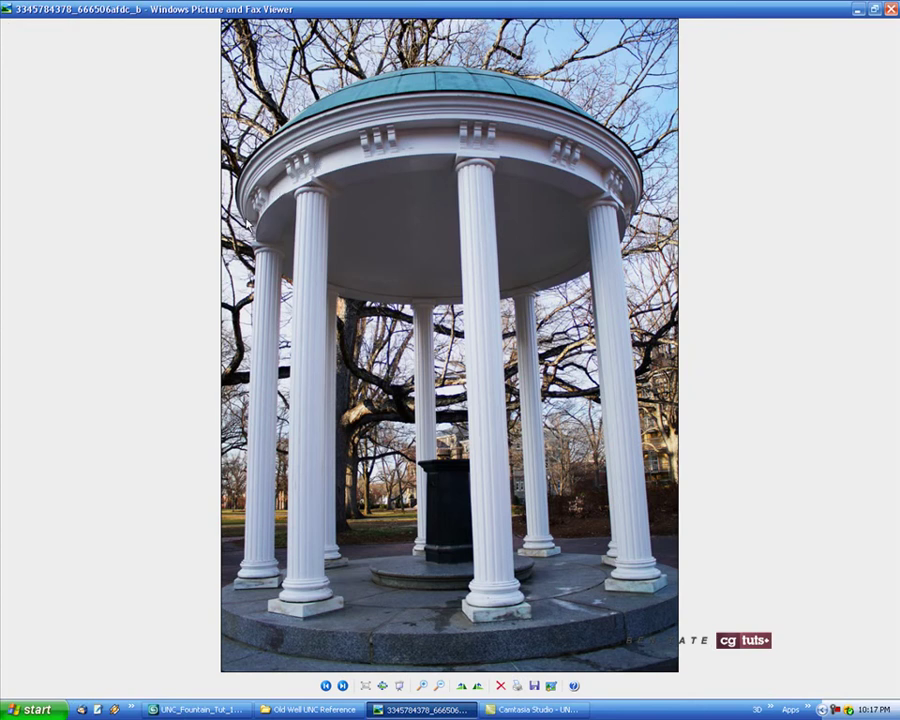
{"action": "left_click", "coordinate": [207, 710]}
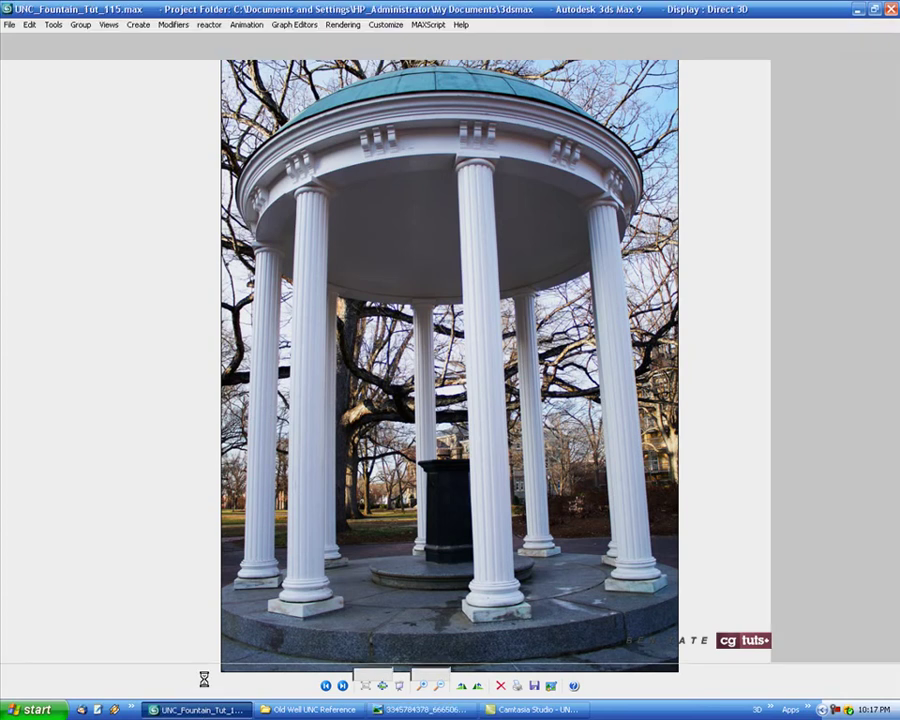
Create a cylinder centred on the column ring in the Top view, about 83 in radius and about 13 high.
{"action": "left_click", "coordinate": [784, 70]}
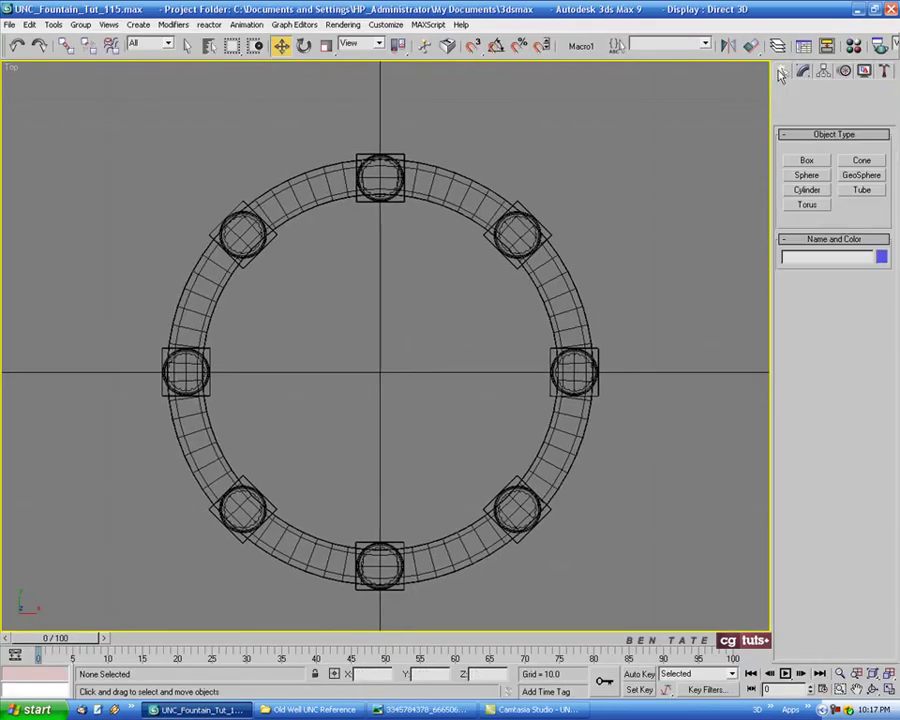
{"action": "left_click", "coordinate": [807, 190]}
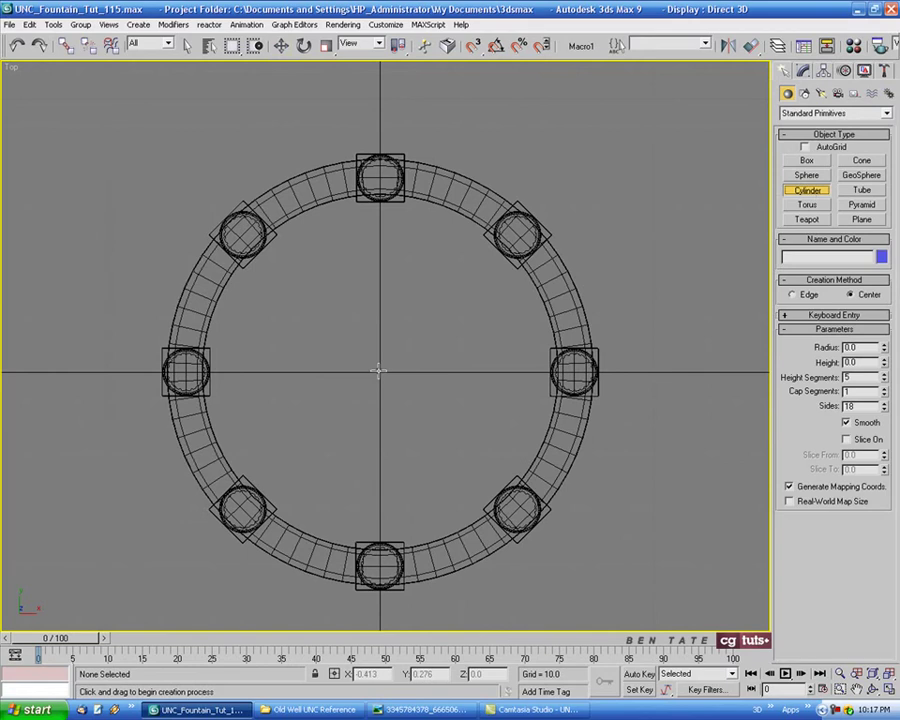
{"action": "left_click_drag", "start_coordinate": [380, 372], "coordinate": [383, 599]}
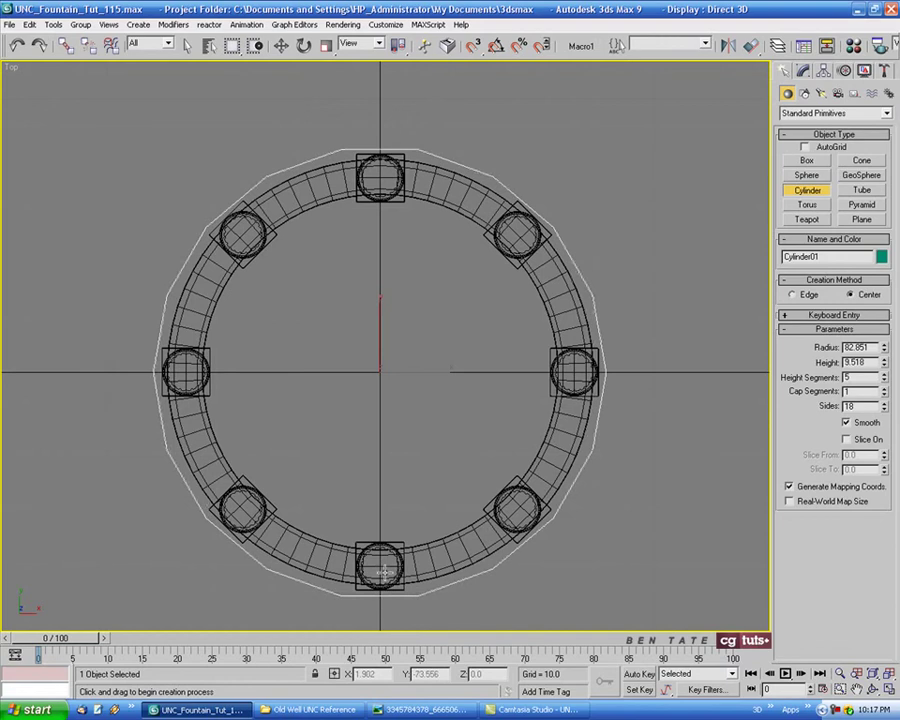
{"action": "left_click", "coordinate": [385, 562]}
Raise the new cylinder in the Front view until its base rests on top of the upper tube.
{"action": "key", "text": "alt+w"}
{"action": "middle_click", "coordinate": [550, 263]}
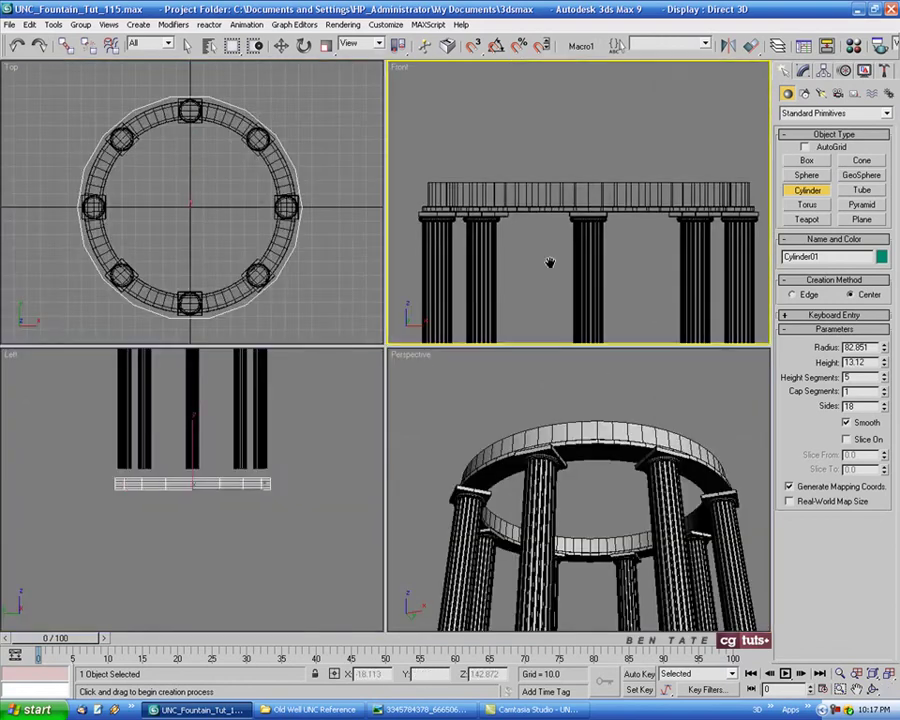
{"action": "key", "text": "alt+w"}
{"action": "scroll", "coordinate": [502, 324], "scroll_direction": "down", "scroll_amount": 5}
{"action": "scroll", "coordinate": [502, 322], "scroll_direction": "down", "scroll_amount": 3}
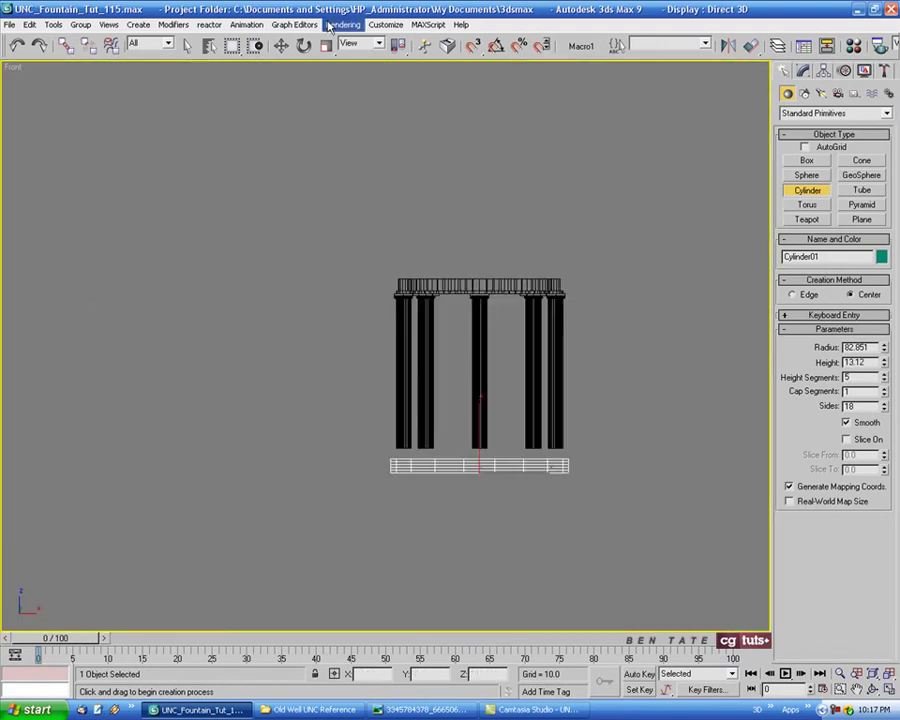
{"action": "left_click", "coordinate": [281, 45]}
{"action": "left_click_drag", "start_coordinate": [474, 419], "coordinate": [489, 246]}
{"action": "scroll", "coordinate": [489, 264], "scroll_direction": "up", "scroll_amount": 4}
{"action": "scroll", "coordinate": [489, 264], "scroll_direction": "up", "scroll_amount": 2}
{"action": "left_click_drag", "start_coordinate": [436, 348], "coordinate": [425, 325]}
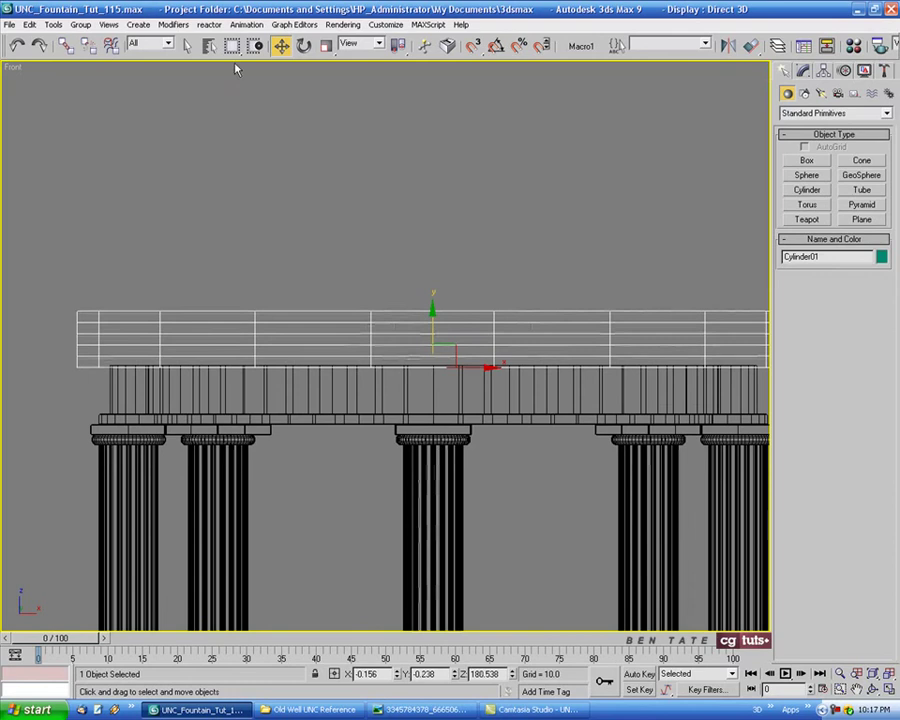
Set the cylinder's absolute X and Y positions to 0 with the Move Transform Type-In.
{"action": "key", "text": "F12"}
{"action": "right_click", "coordinate": [126, 212]}
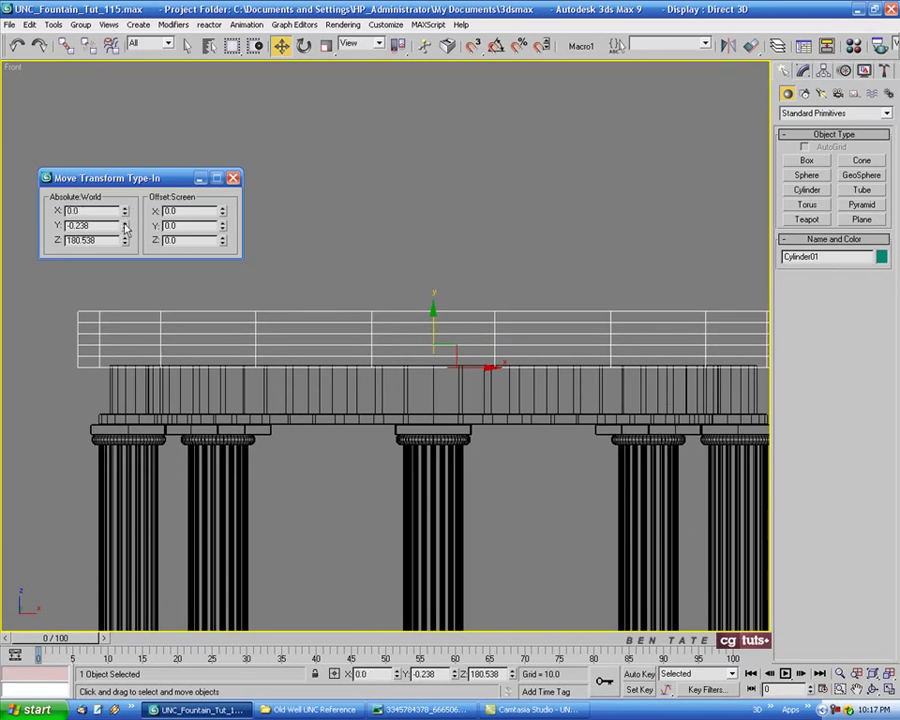
{"action": "right_click", "coordinate": [126, 226]}
{"action": "left_click", "coordinate": [233, 178]}
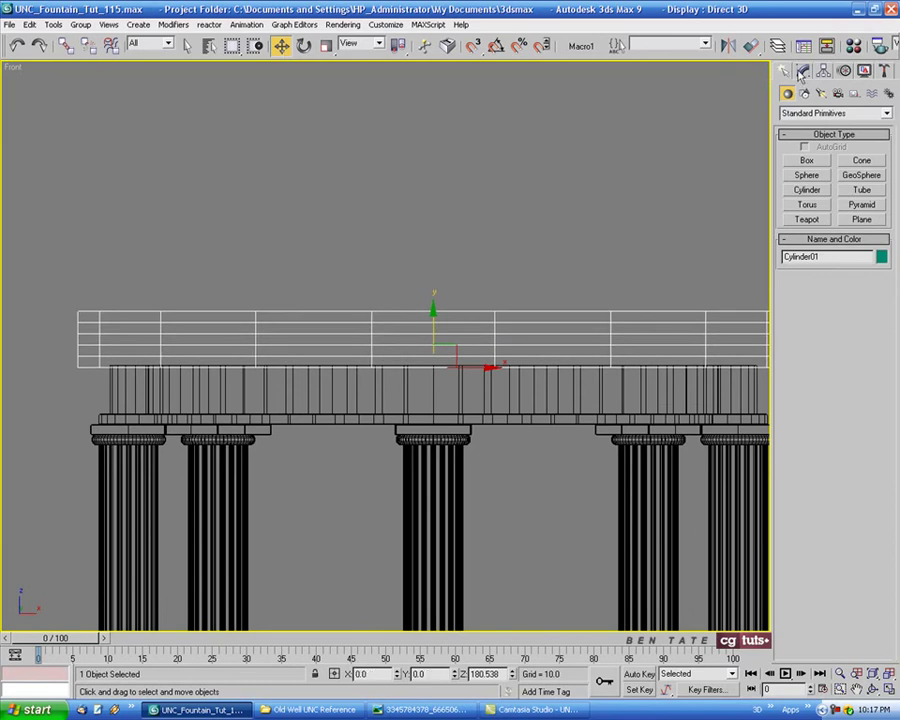
Set the cylinder to 1 height segment and 70 sides.
{"action": "left_click", "coordinate": [803, 70]}
{"action": "right_click", "coordinate": [884, 303]}
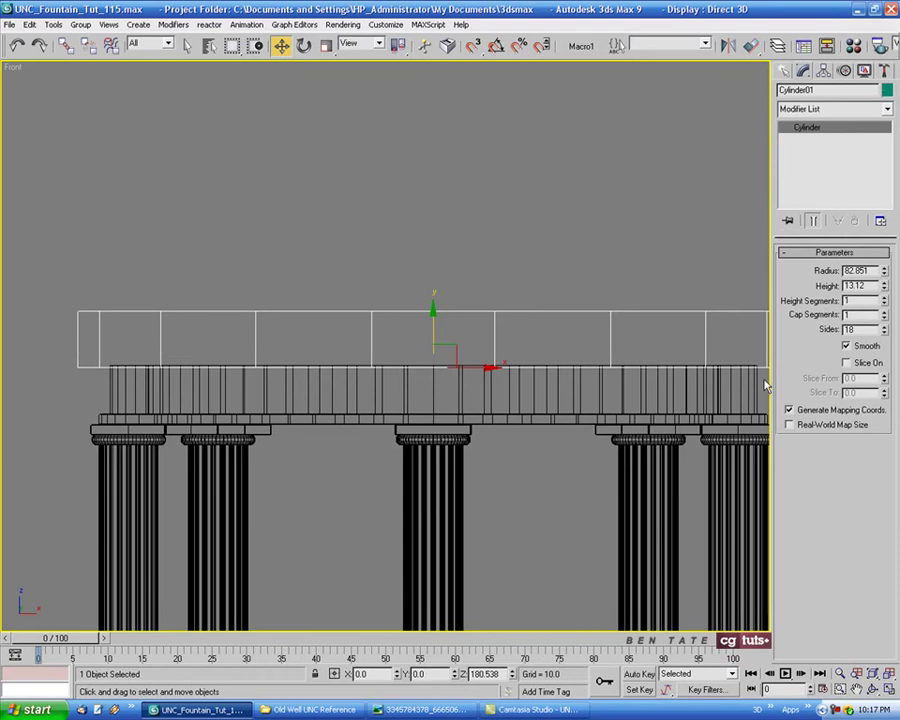
{"action": "left_click_drag", "start_coordinate": [862, 330], "coordinate": [795, 331]}
{"action": "type", "text": "70"}
{"action": "key", "text": "Return"}
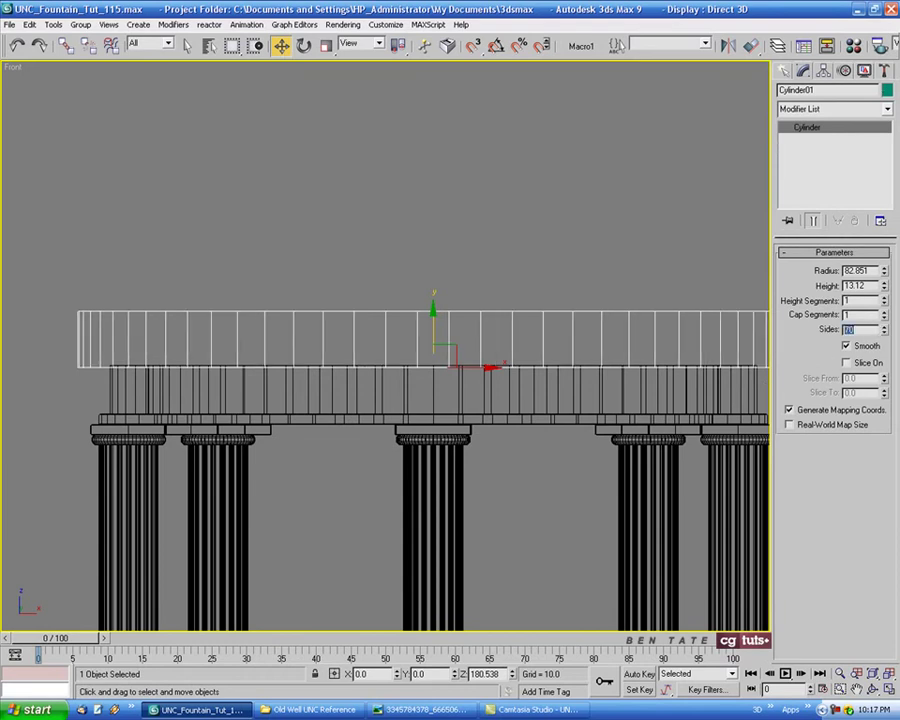
Set the cylinder's radius to 82, comparing its overhang with the reference photo in the Perspective view.
{"action": "key", "text": "alt+w"}
{"action": "right_click", "coordinate": [551, 452]}
{"action": "key", "text": "alt+w"}
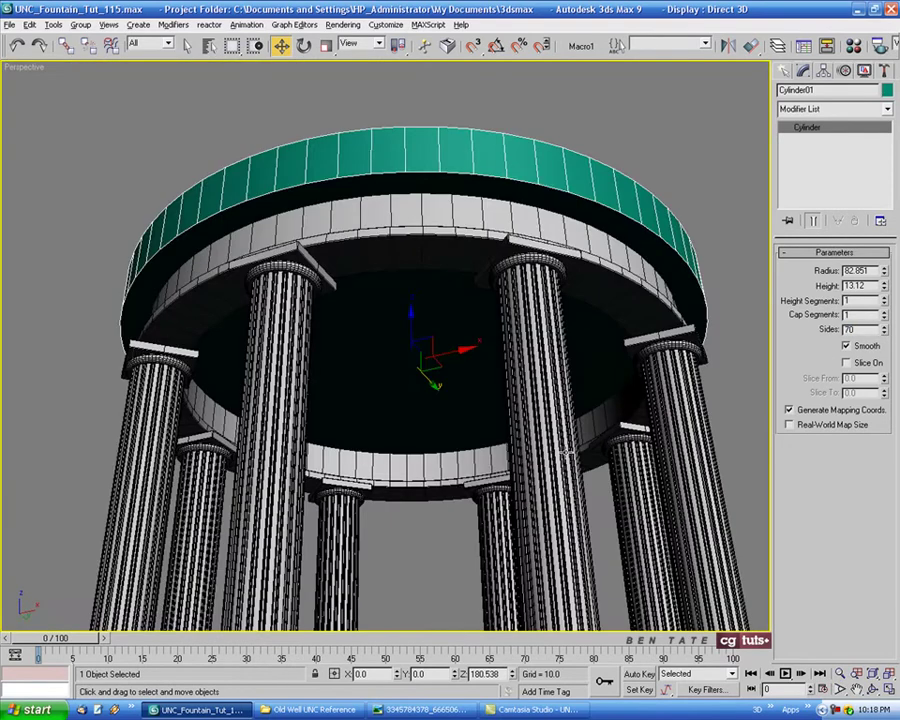
{"action": "middle_click_drag", "start_coordinate": [551, 452], "coordinate": [655, 363]}
{"action": "scroll", "coordinate": [655, 363], "scroll_direction": "up", "scroll_amount": 3}
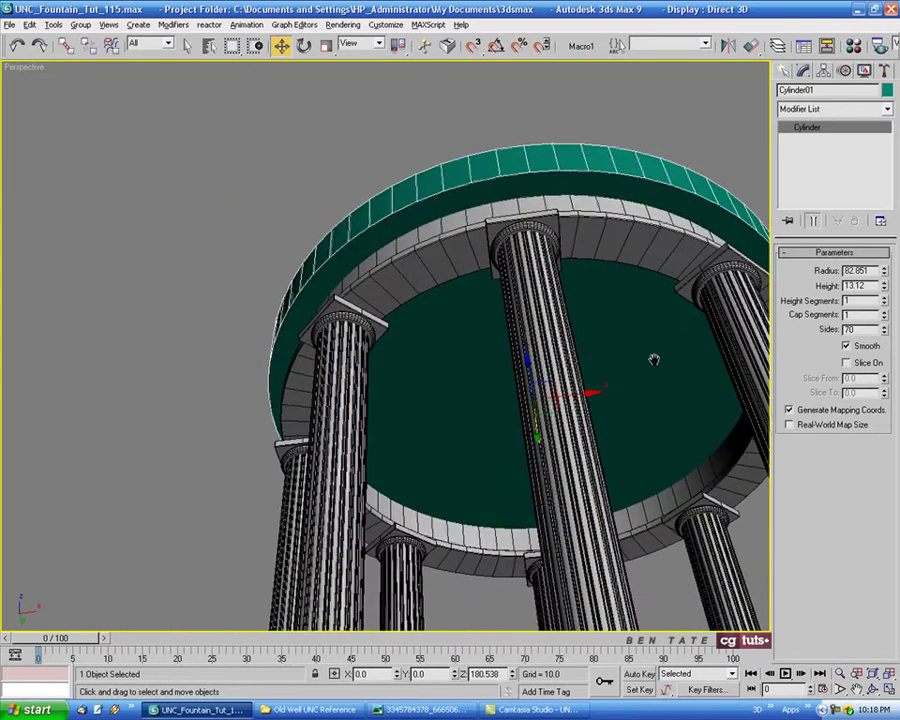
{"action": "left_click", "coordinate": [397, 710]}
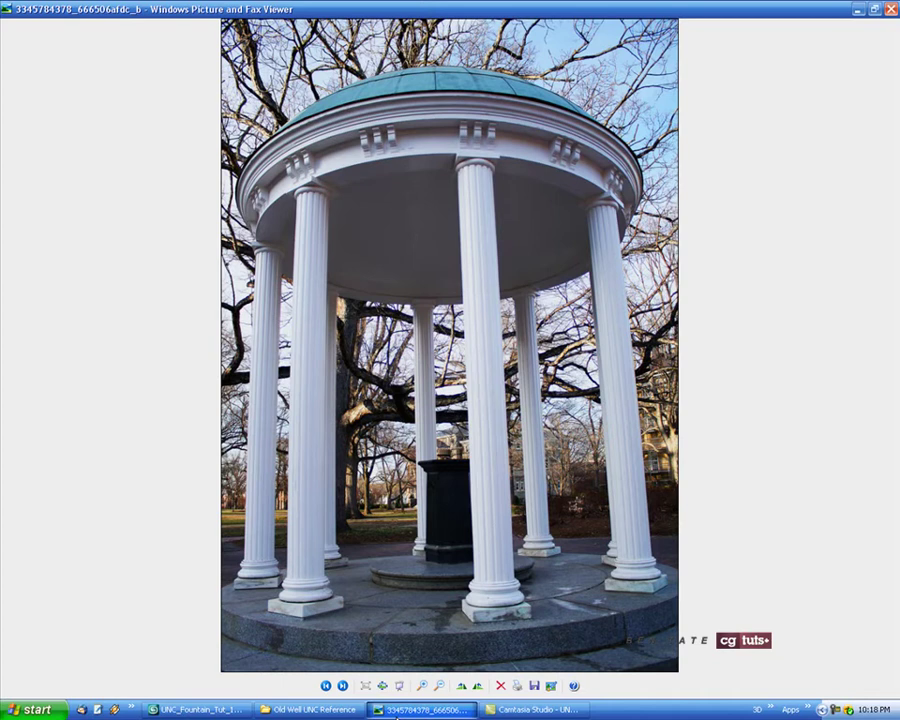
{"action": "left_click", "coordinate": [397, 710]}
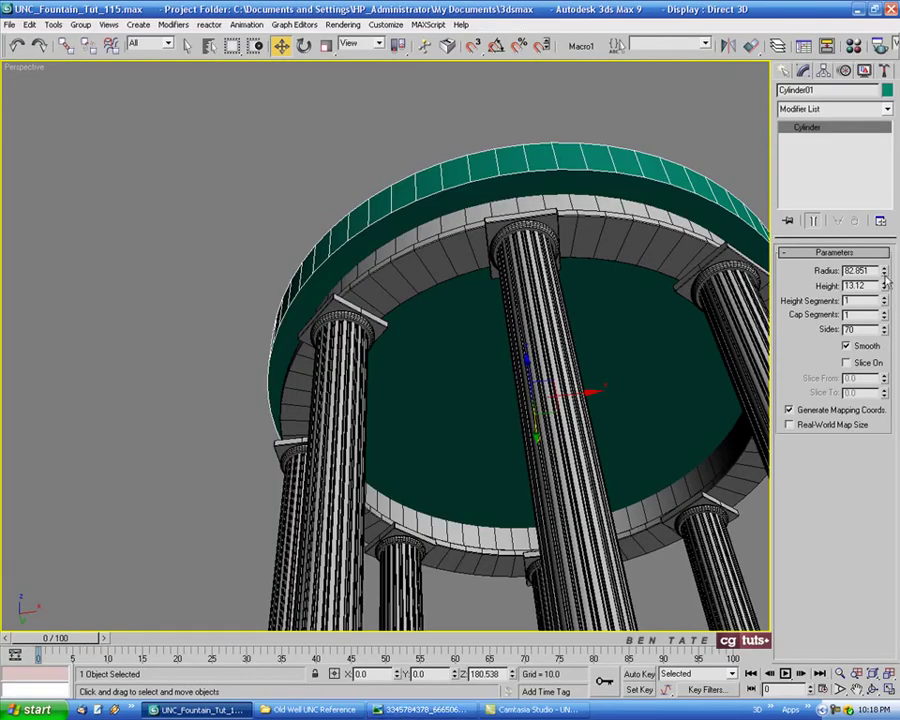
{"action": "left_click_drag", "start_coordinate": [884, 280], "coordinate": [885, 282]}
{"action": "middle_click_drag", "start_coordinate": [466, 372], "coordinate": [483, 436], "text": "alt"}
{"action": "left_click_drag", "start_coordinate": [873, 271], "coordinate": [797, 271]}
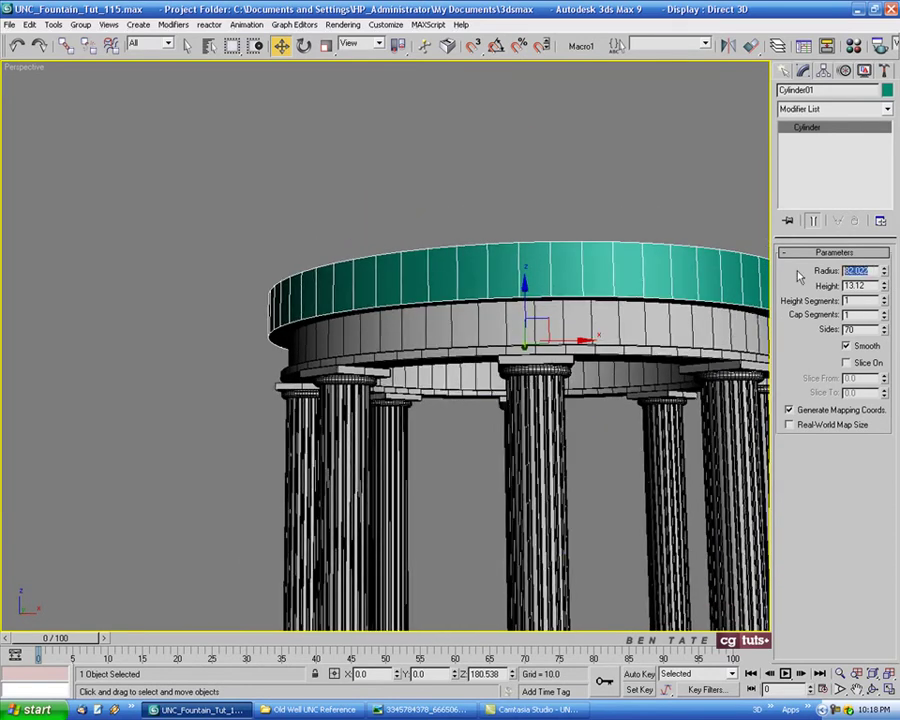
{"action": "type", "text": "82"}
{"action": "key", "text": "Return"}
Set the cylinder's height to 2 while checking against the reference photo, and save the scene.
{"action": "middle_click_drag", "start_coordinate": [519, 361], "coordinate": [475, 357]}
{"action": "left_click", "coordinate": [421, 709]}
{"action": "key", "text": "alt+Tab"}
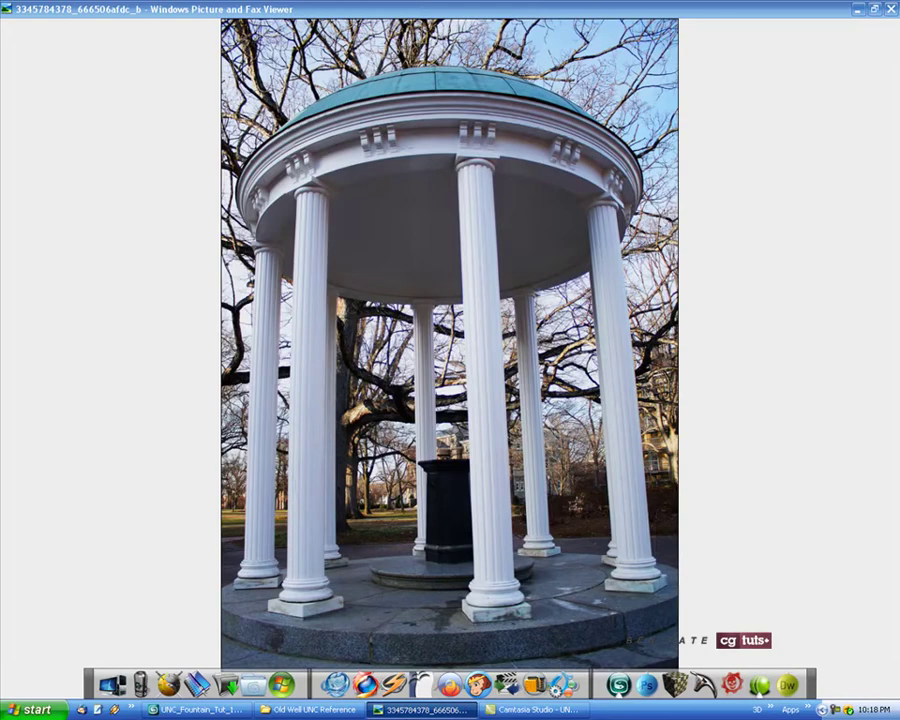
{"action": "left_click_drag", "start_coordinate": [885, 289], "coordinate": [890, 345]}
{"action": "left_click", "coordinate": [420, 709]}
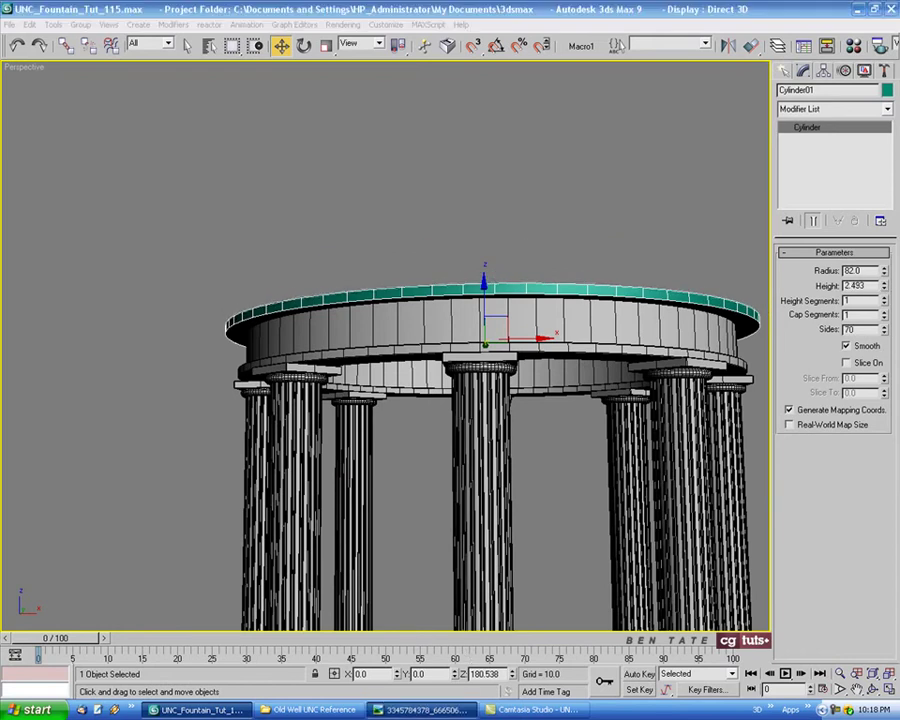
{"action": "key", "text": "alt+Tab"}
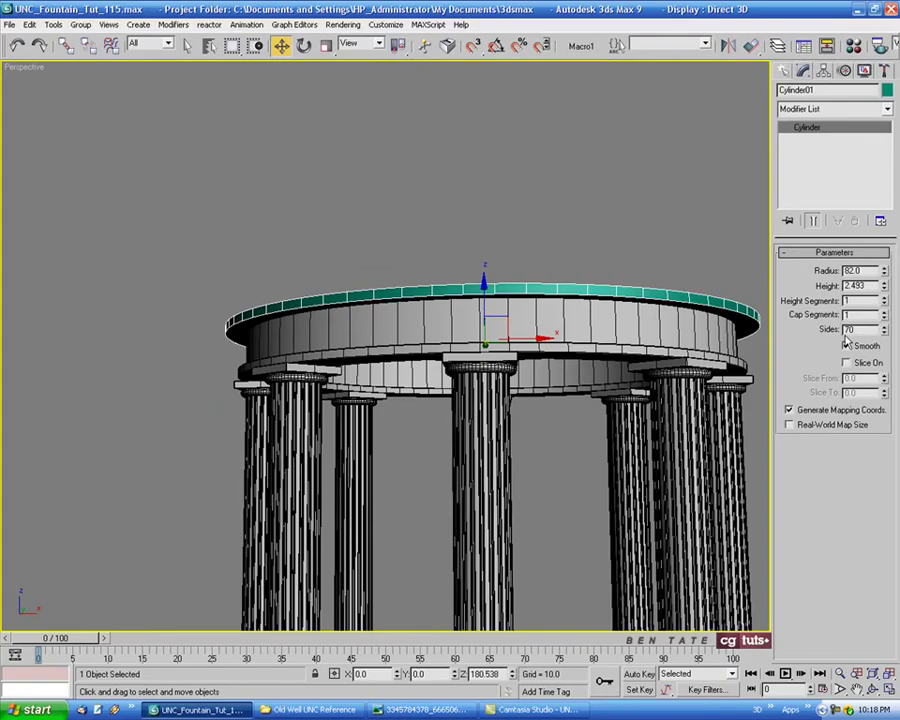
{"action": "key", "text": "ctrl+s"}
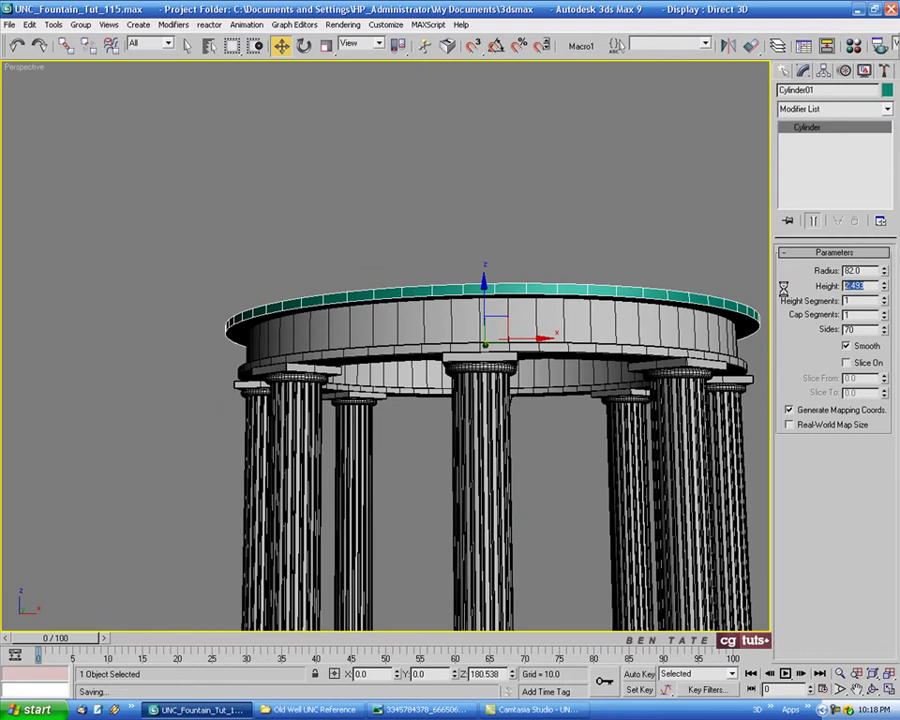
{"action": "type", "text": "2"}
{"action": "key", "text": "Return"}
Inspect the thin disc from below and above and convert it to an Editable Mesh.
{"action": "middle_click_drag", "start_coordinate": [555, 371], "coordinate": [593, 364], "text": "alt"}
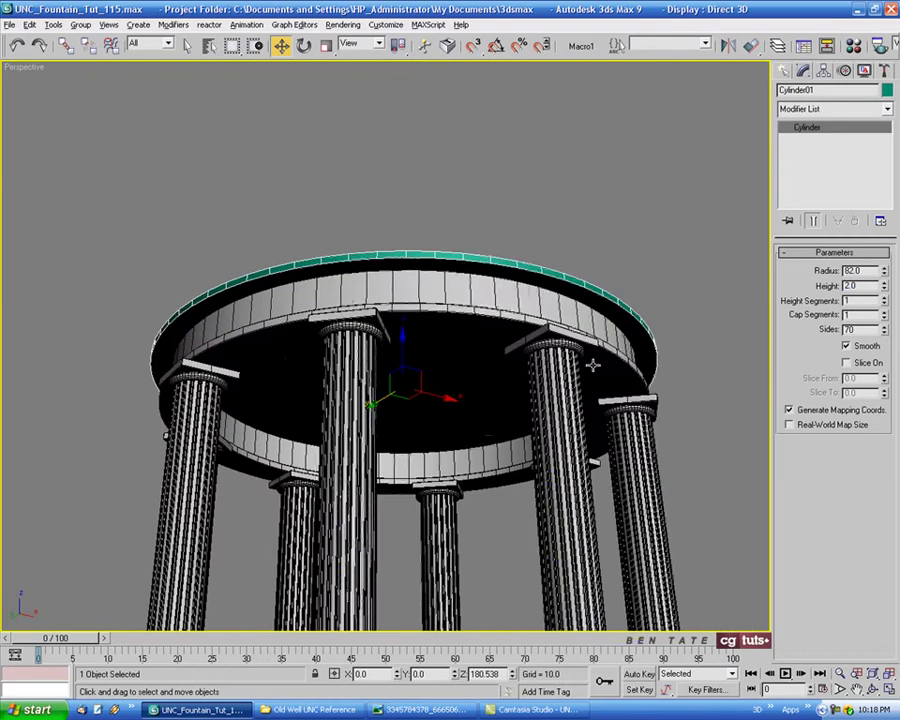
{"action": "scroll", "coordinate": [593, 364], "scroll_direction": "up", "scroll_amount": 1}
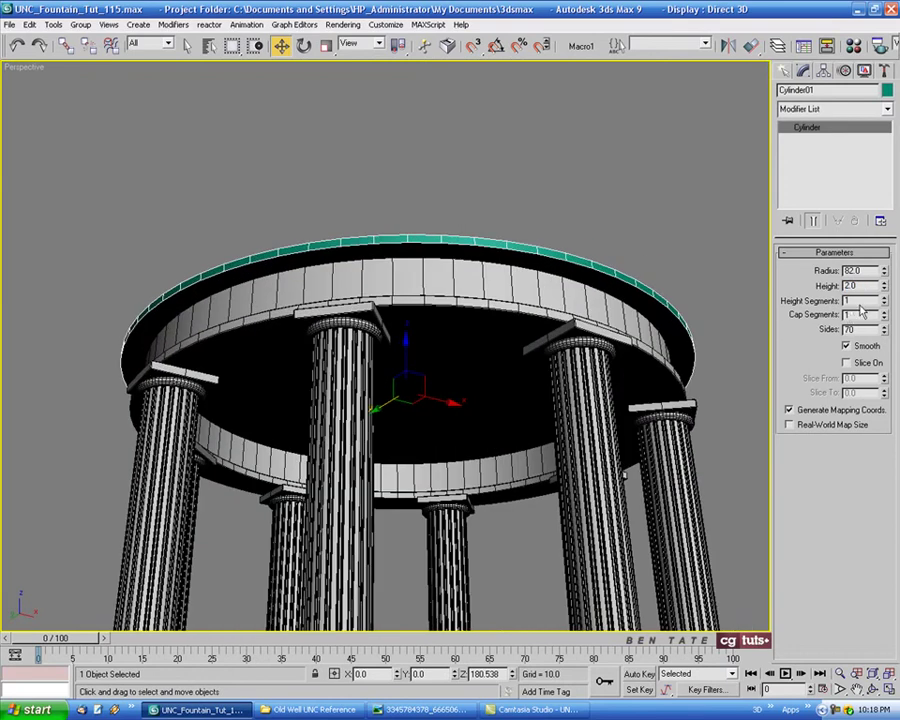
{"action": "middle_click_drag", "start_coordinate": [480, 290], "coordinate": [502, 456], "text": "alt"}
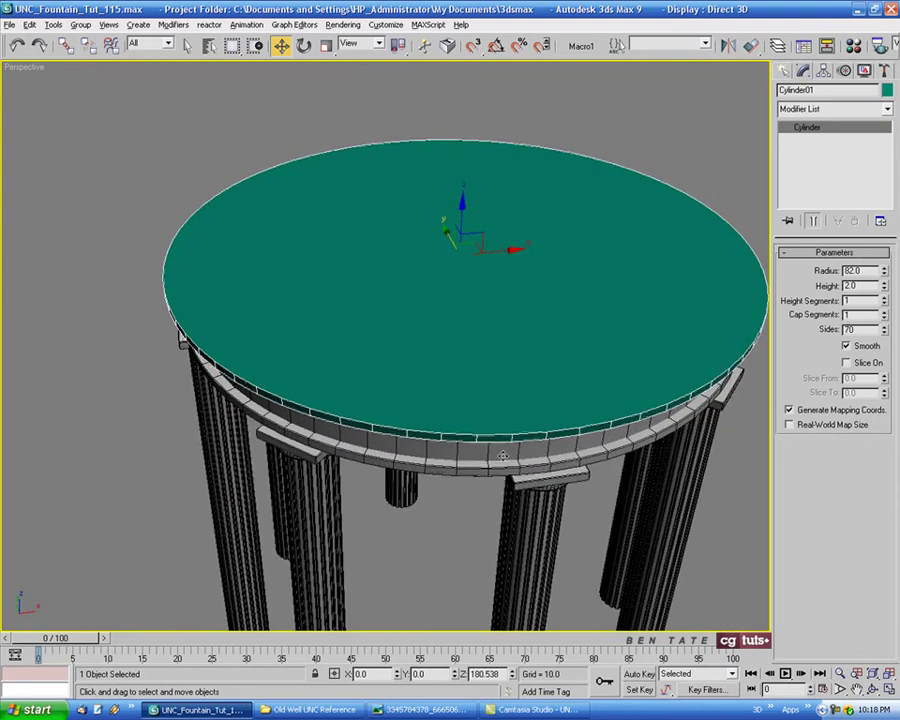
{"action": "right_click", "coordinate": [493, 362]}
{"action": "mouse_move", "coordinate": [440, 474]}
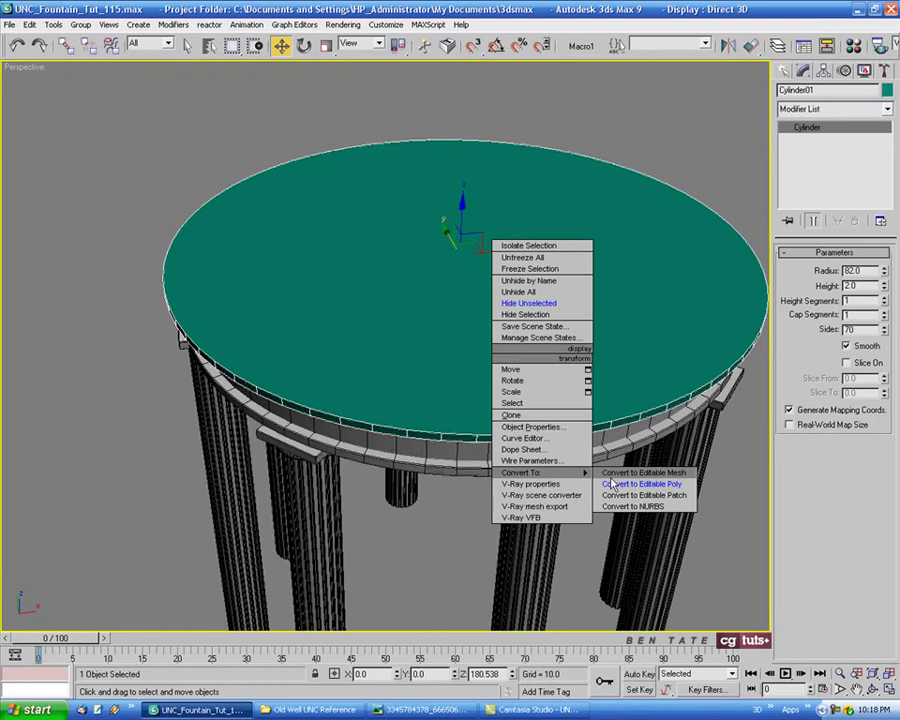
{"action": "left_click", "coordinate": [592, 475]}
{"action": "middle_click_drag", "start_coordinate": [586, 367], "coordinate": [520, 297], "text": "alt"}
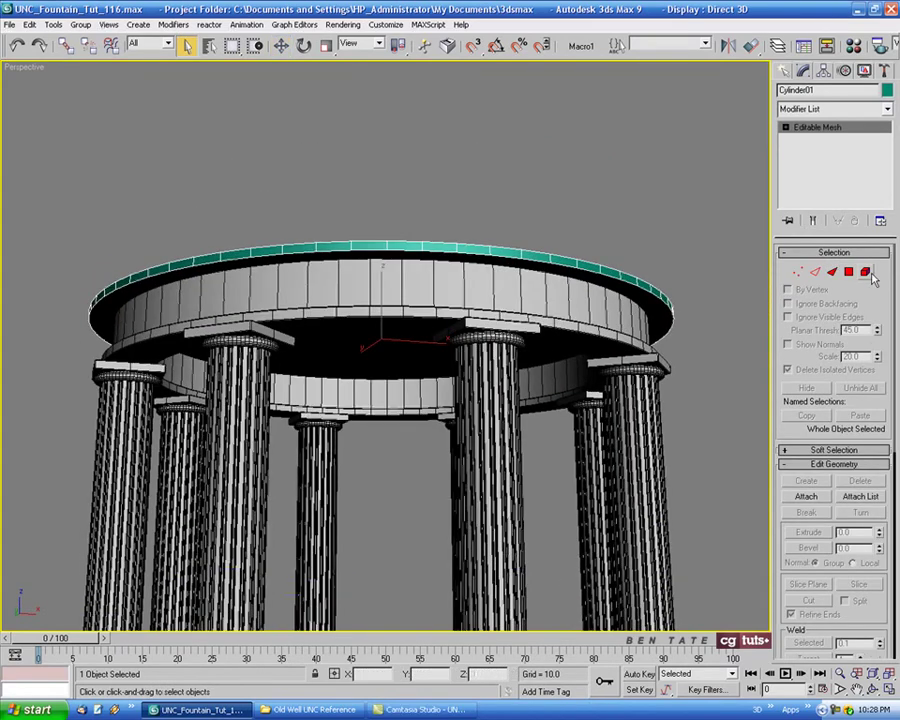
Select the flat top face of the disc at polygon level and frame its outer edge in the Front view.
{"action": "key", "text": "4"}
{"action": "middle_click_drag", "start_coordinate": [641, 390], "coordinate": [530, 301], "text": "alt"}
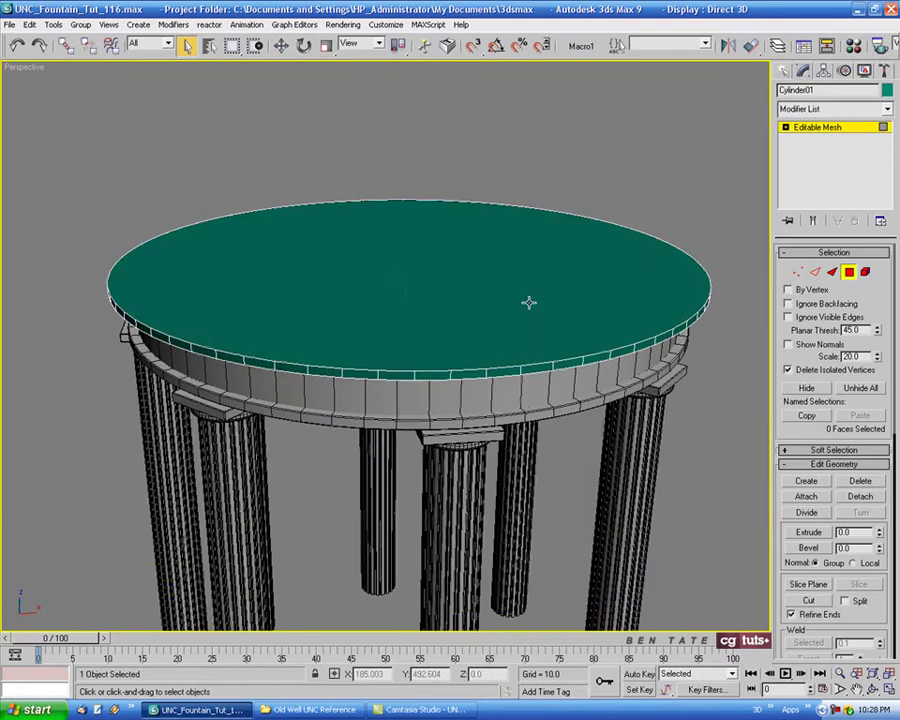
{"action": "left_click", "coordinate": [530, 301]}
{"action": "key", "text": "alt+w"}
{"action": "right_click", "coordinate": [454, 322]}
{"action": "key", "text": "alt+w"}
{"action": "middle_click_drag", "start_coordinate": [428, 330], "coordinate": [537, 327]}
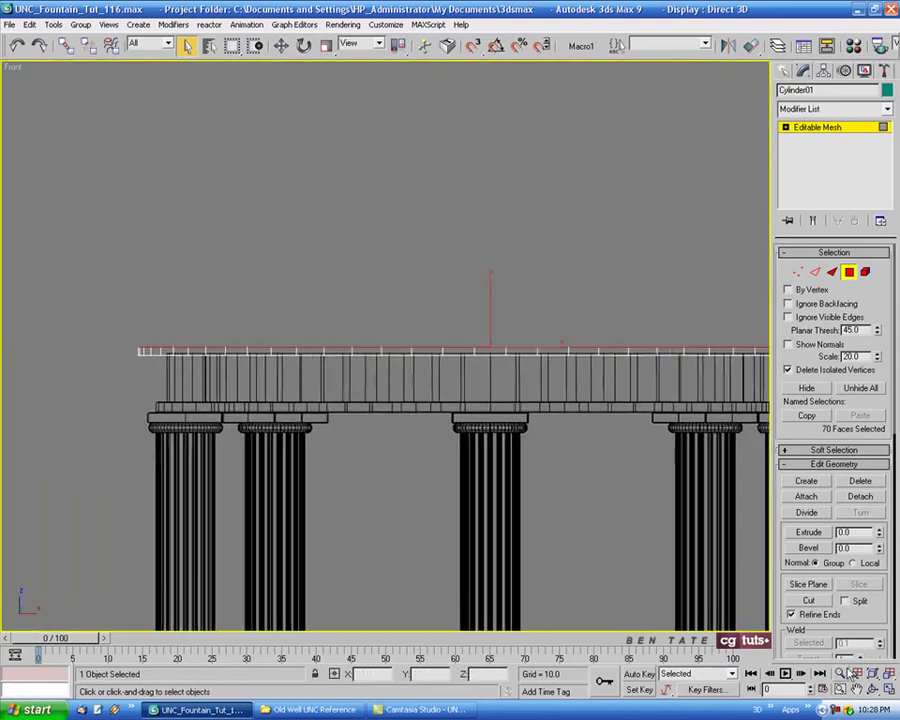
{"action": "key", "text": "alt+z"}
{"action": "left_click_drag", "start_coordinate": [300, 366], "coordinate": [282, 322]}
{"action": "middle_click_drag", "start_coordinate": [293, 320], "coordinate": [337, 354]}
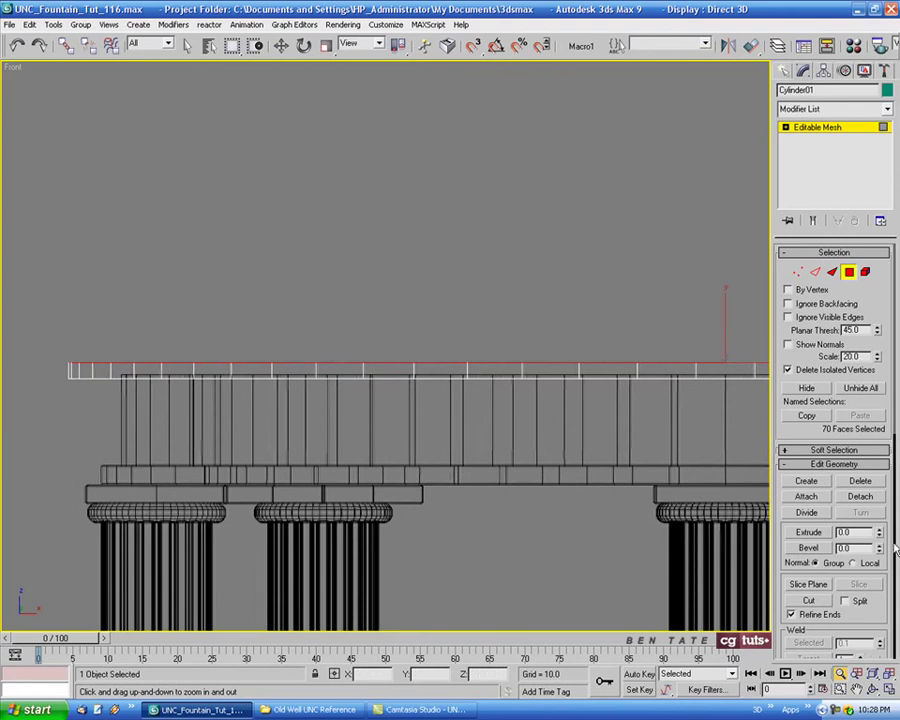
Extrude the disc's top face slightly, bevel it outward, and lower it to about Z 182.6 to form a flat ledge.
{"action": "left_click_drag", "start_coordinate": [880, 536], "coordinate": [881, 522]}
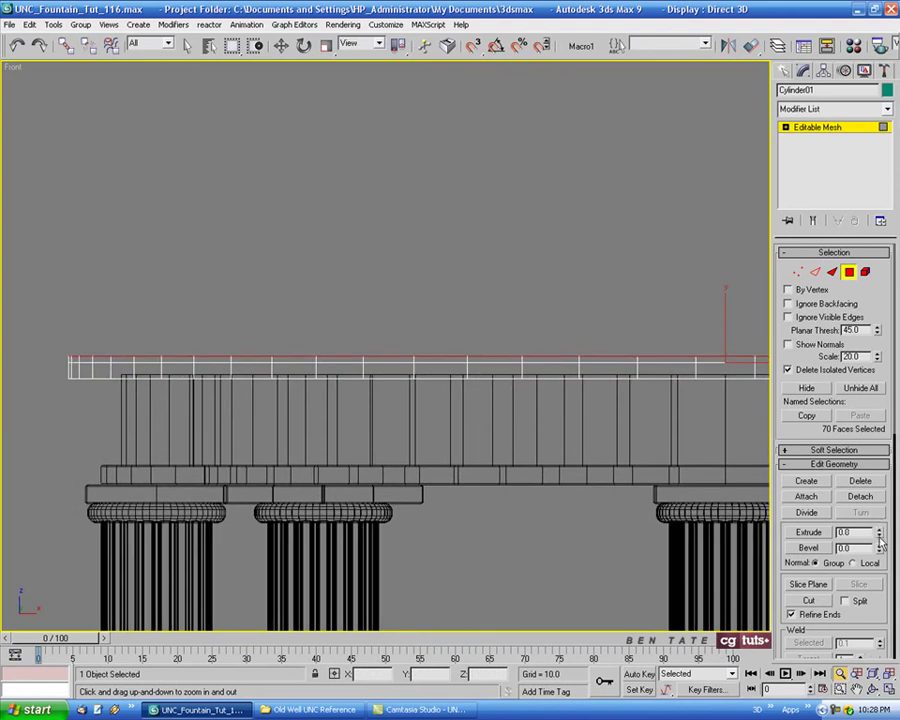
{"action": "left_click", "coordinate": [879, 545]}
{"action": "left_click_drag", "start_coordinate": [881, 550], "coordinate": [878, 535]}
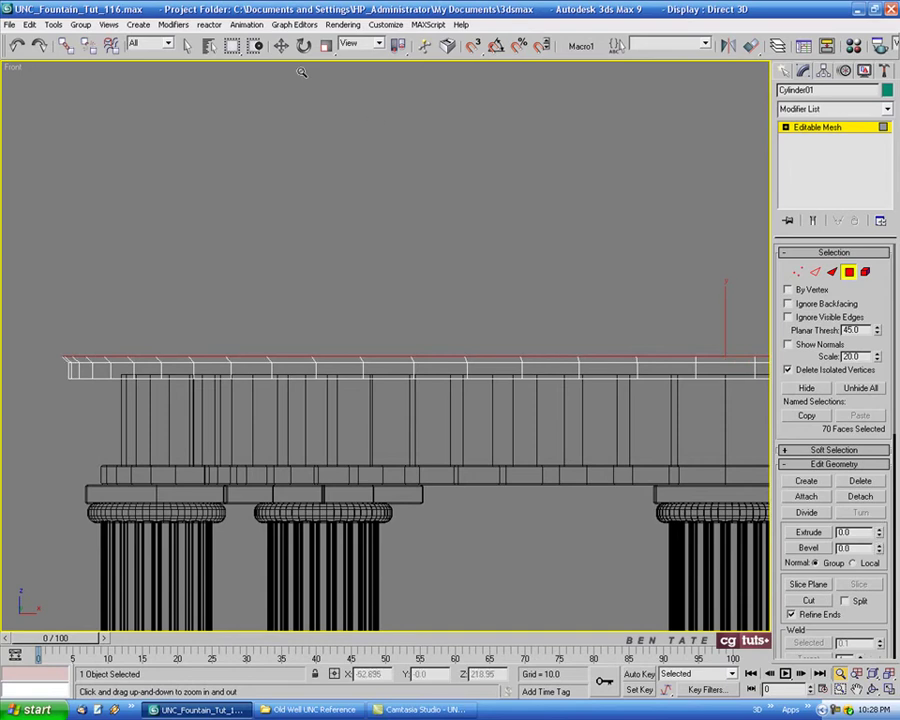
{"action": "left_click", "coordinate": [282, 47]}
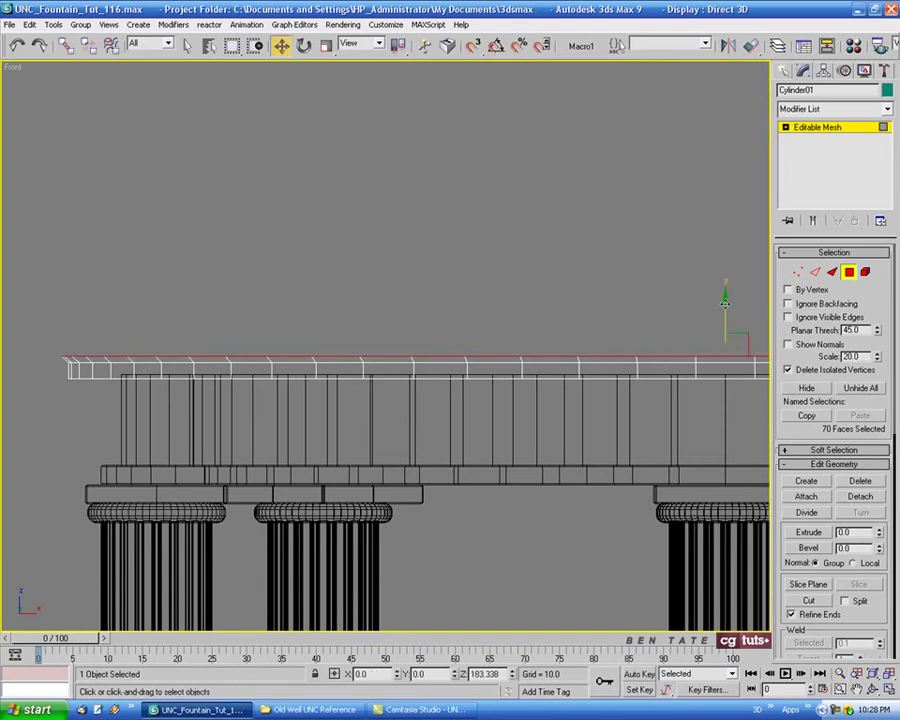
{"action": "left_click_drag", "start_coordinate": [726, 311], "coordinate": [727, 318]}
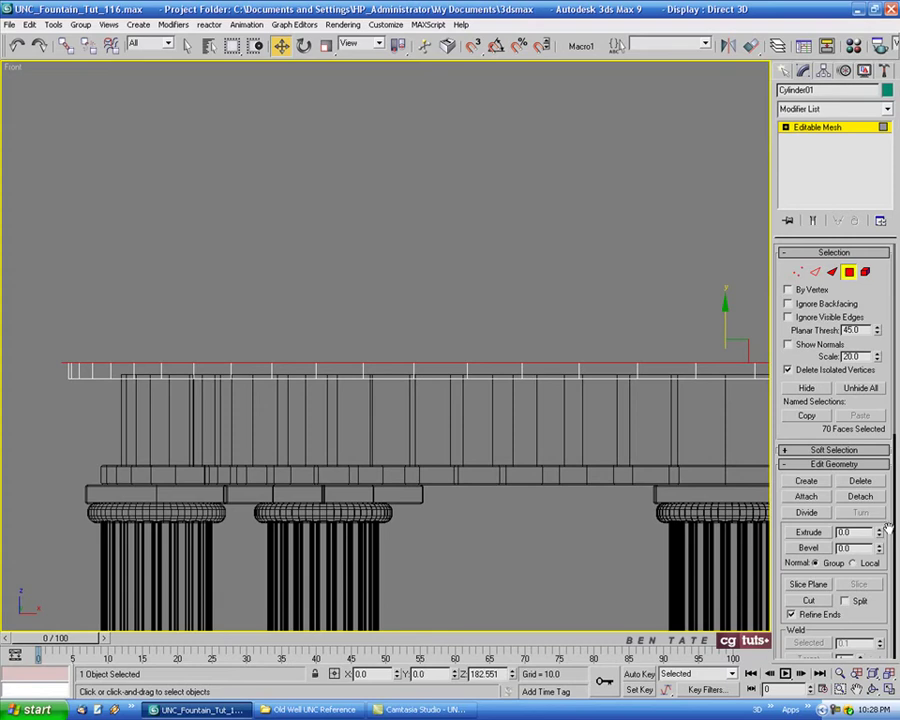
Build the remaining cornice tiers from the top face with further extrusions and outward bevels, reaching about Z 190, and leave polygon editing.
{"action": "mouse_move", "coordinate": [879, 537]}
{"action": "left_mouse_down"}
{"action": "mouse_move", "coordinate": [881, 516]}
{"action": "mouse_move", "coordinate": [880, 538]}
{"action": "left_mouse_up"}
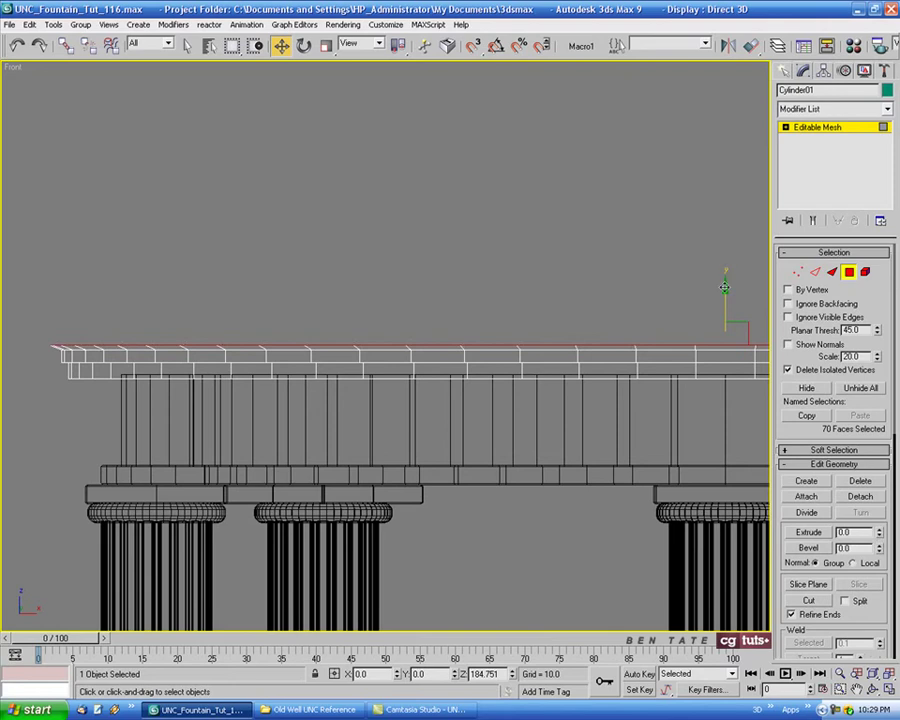
{"action": "left_click_drag", "start_coordinate": [724, 288], "coordinate": [724, 292]}
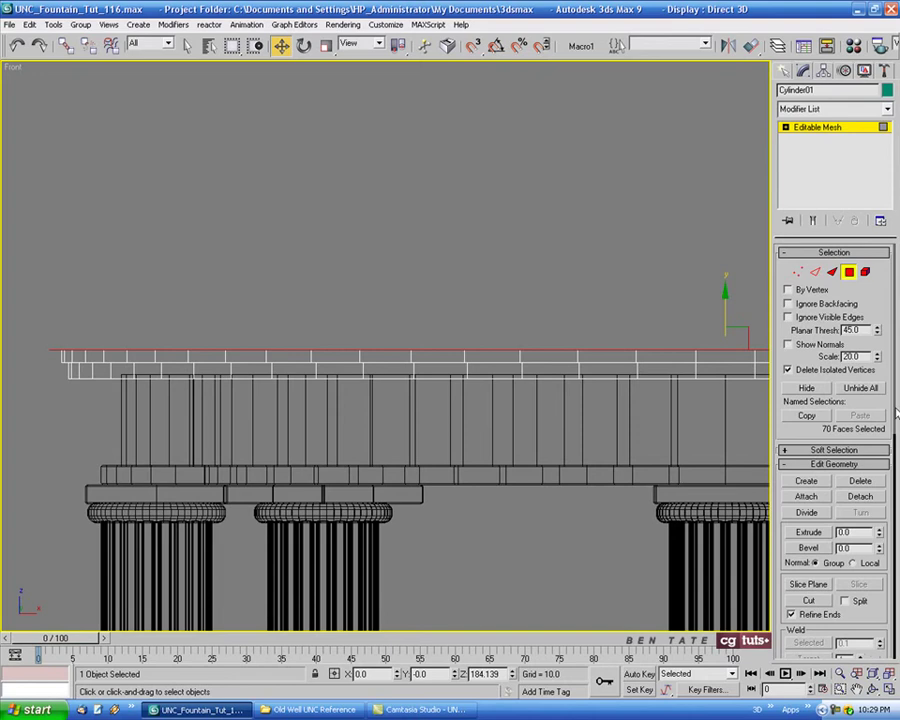
{"action": "mouse_move", "coordinate": [878, 535]}
{"action": "left_mouse_down"}
{"action": "mouse_move", "coordinate": [878, 505]}
{"action": "mouse_move", "coordinate": [880, 545]}
{"action": "mouse_move", "coordinate": [878, 516]}
{"action": "left_mouse_up"}
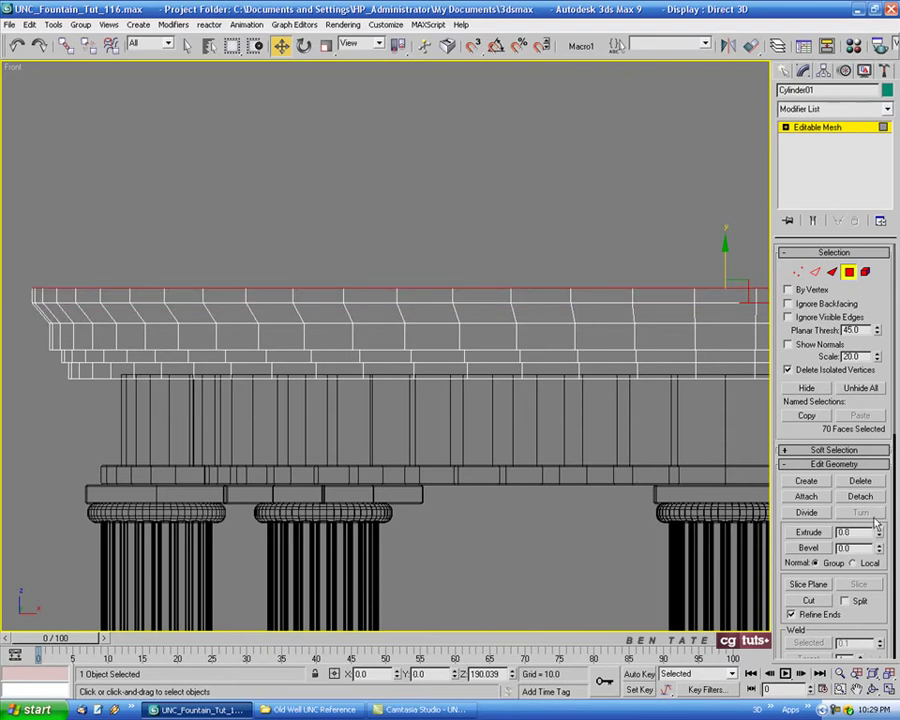
{"action": "middle_click_drag", "start_coordinate": [335, 450], "coordinate": [538, 478]}
{"action": "scroll", "coordinate": [258, 362], "scroll_direction": "up", "scroll_amount": 5}
{"action": "middle_click_drag", "start_coordinate": [300, 375], "coordinate": [276, 333]}
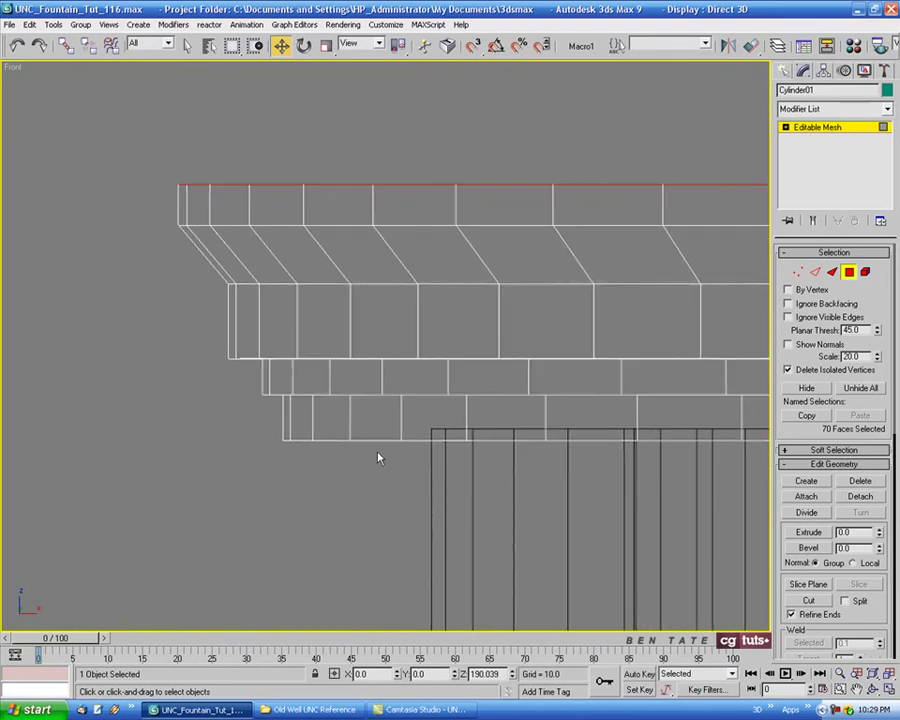
{"action": "left_click", "coordinate": [854, 273]}
Examine the stepped cornice from below in the Perspective view and compare its profile with the Old Well reference photos.
{"action": "key", "text": "alt+w"}
{"action": "right_click", "coordinate": [668, 536]}
{"action": "key", "text": "alt+w"}
{"action": "scroll", "coordinate": [612, 504], "scroll_direction": "up", "scroll_amount": 2}
{"action": "middle_click_drag", "start_coordinate": [612, 504], "coordinate": [524, 425], "text": "alt"}
{"action": "scroll", "coordinate": [590, 465], "scroll_direction": "down", "scroll_amount": 4}
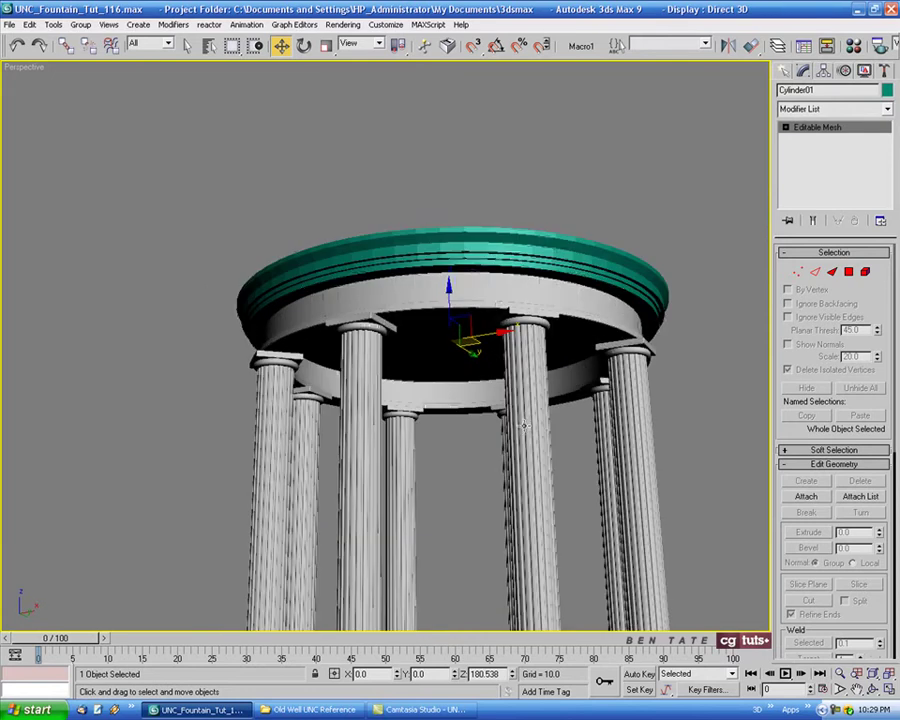
{"action": "left_click", "coordinate": [305, 710]}
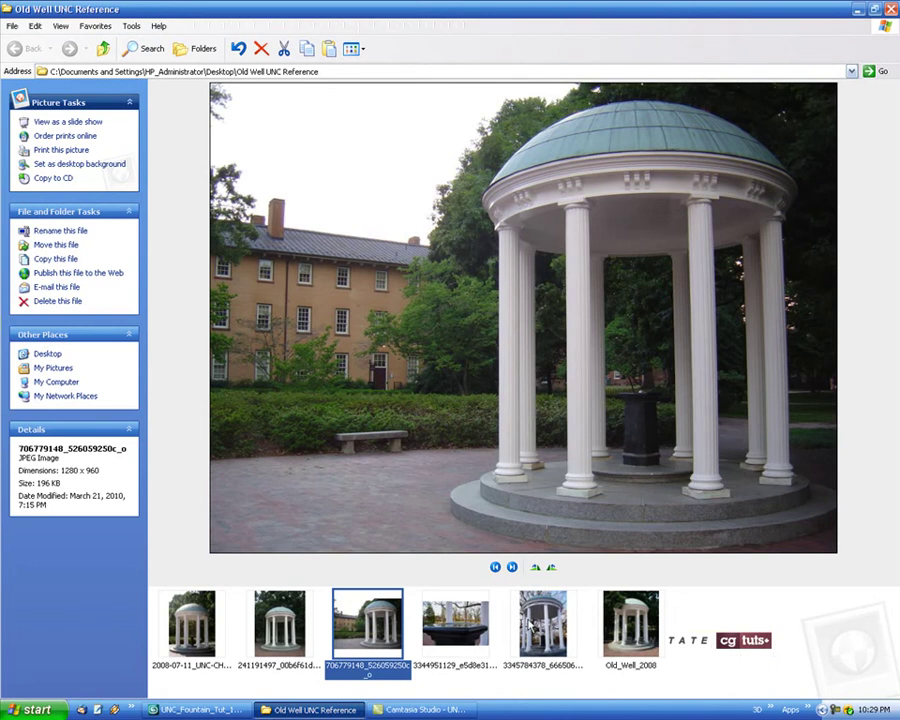
{"action": "key", "text": "Right"}
{"action": "key", "text": "Right"}
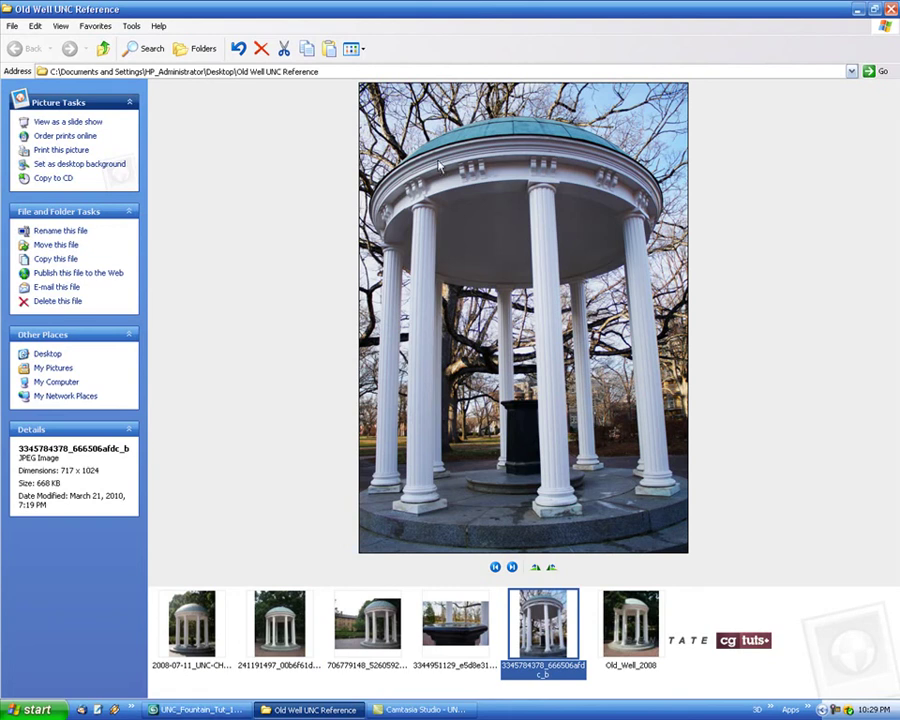
{"action": "left_click", "coordinate": [198, 709]}
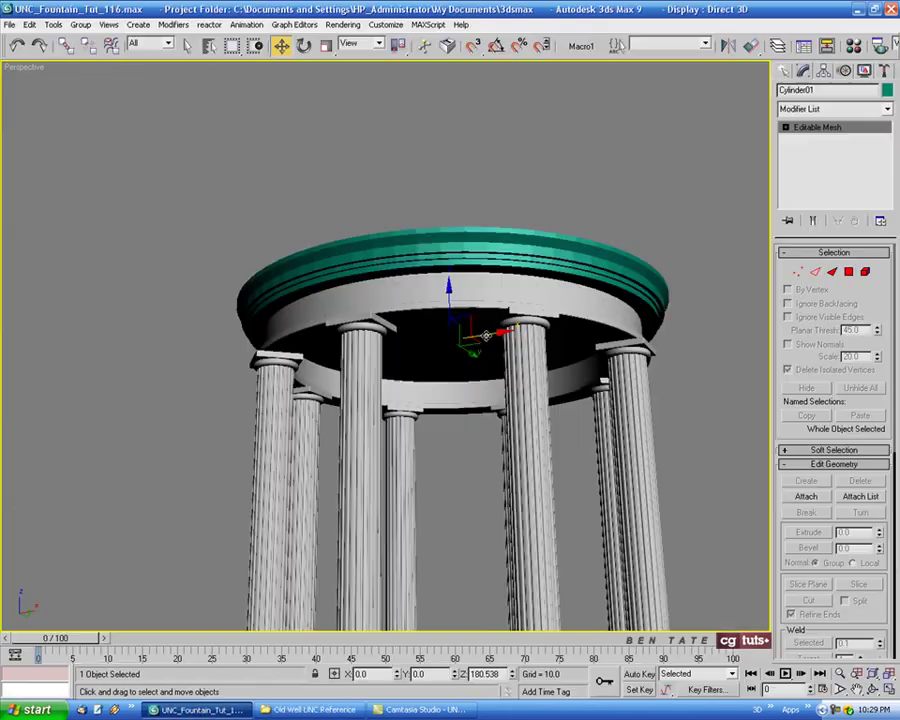
Turn edged faces back on and convert the cornice object to an Editable Poly.
{"action": "key", "text": "F4"}
{"action": "middle_click_drag", "start_coordinate": [459, 490], "coordinate": [462, 479]}
{"action": "key", "text": "alt+w"}
{"action": "right_click", "coordinate": [283, 428]}
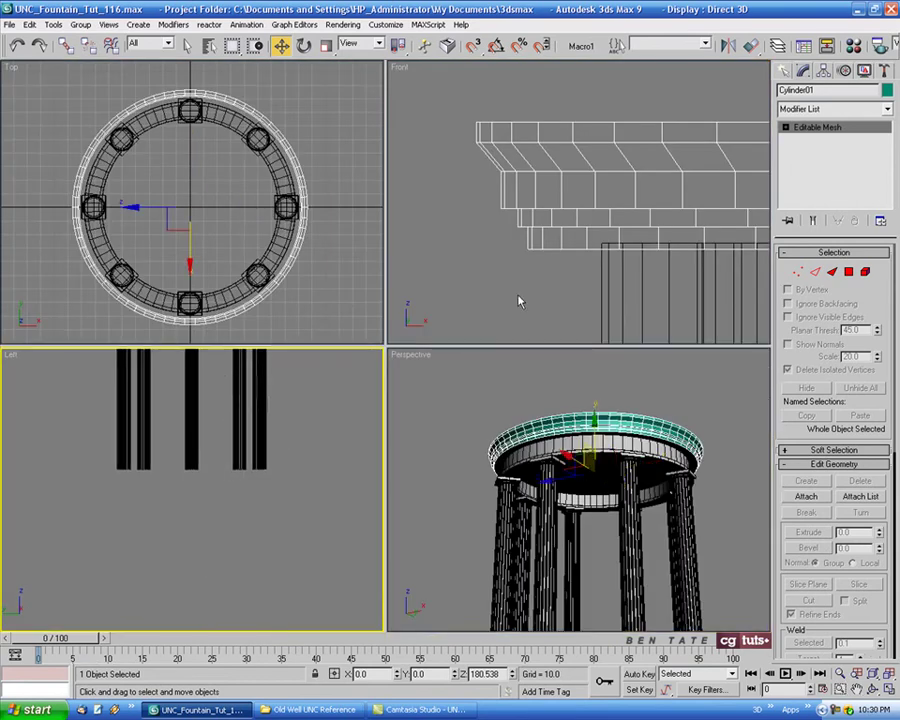
{"action": "right_click", "coordinate": [515, 258]}
{"action": "key", "text": "alt+w"}
{"action": "scroll", "coordinate": [478, 514], "scroll_direction": "down", "scroll_amount": 3}
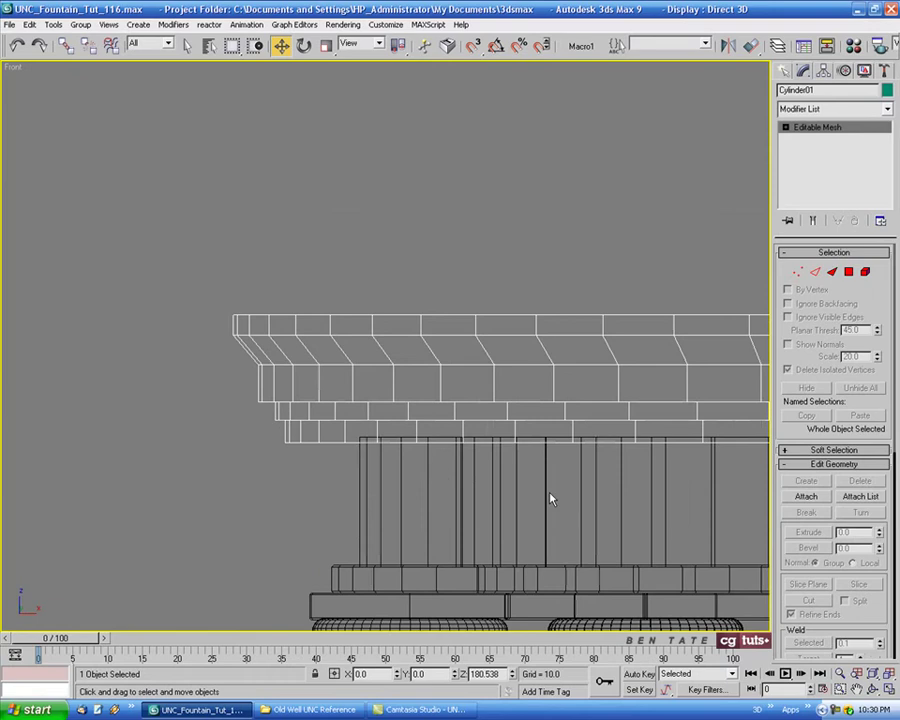
{"action": "middle_click_drag", "start_coordinate": [392, 397], "coordinate": [327, 368]}
{"action": "scroll", "coordinate": [404, 404], "scroll_direction": "down", "scroll_amount": 3}
{"action": "middle_click_drag", "start_coordinate": [404, 404], "coordinate": [363, 373]}
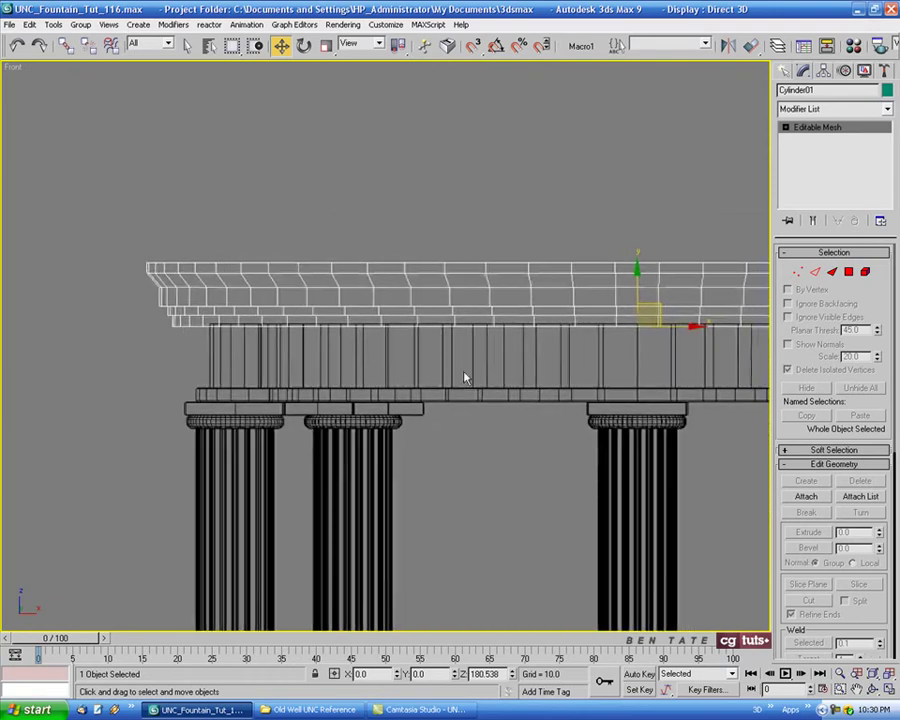
{"action": "right_click", "coordinate": [362, 292]}
{"action": "mouse_move", "coordinate": [430, 348]}
{"action": "left_click", "coordinate": [605, 361]}
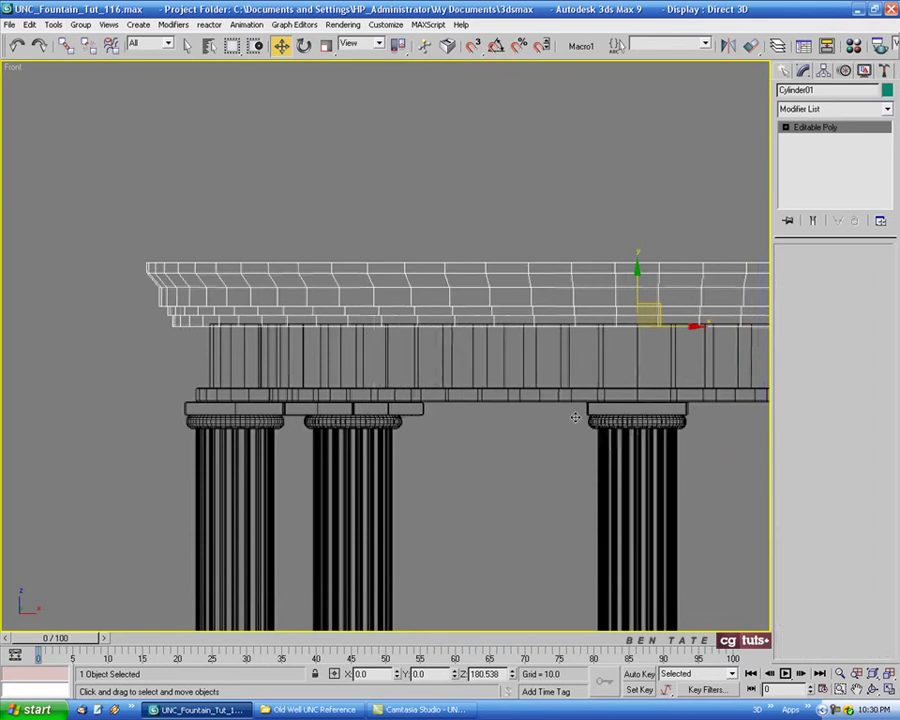
Select the full edge loop around the lower outer rim of the cornice's third tier from the bottom.
{"action": "middle_click_drag", "start_coordinate": [340, 336], "coordinate": [352, 378]}
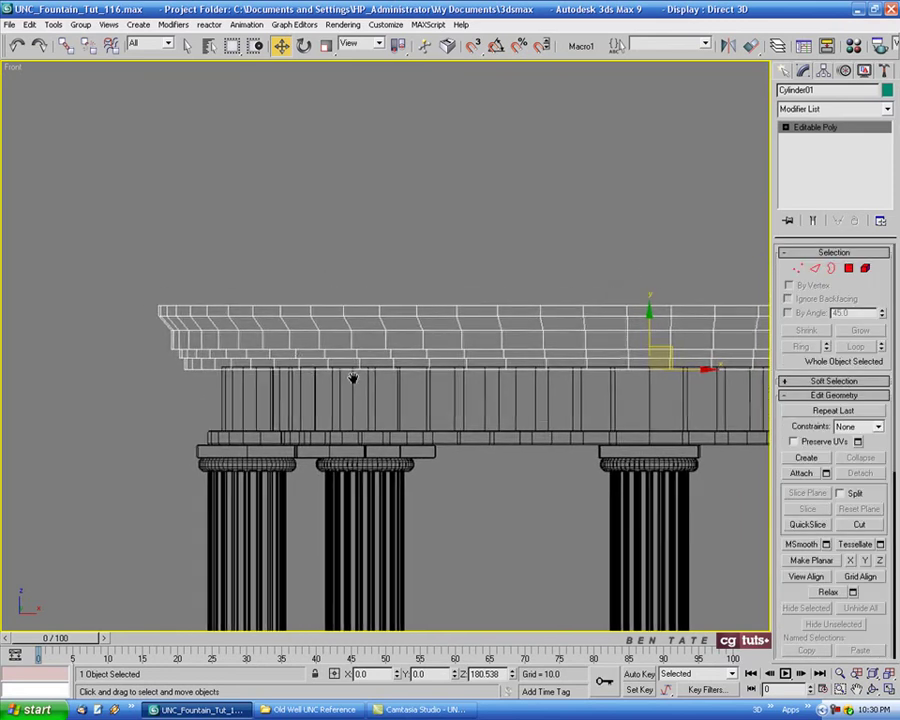
{"action": "key", "text": "alt+w"}
{"action": "right_click", "coordinate": [532, 366]}
{"action": "key", "text": "alt+w"}
{"action": "middle_click_drag", "start_coordinate": [518, 344], "coordinate": [537, 445]}
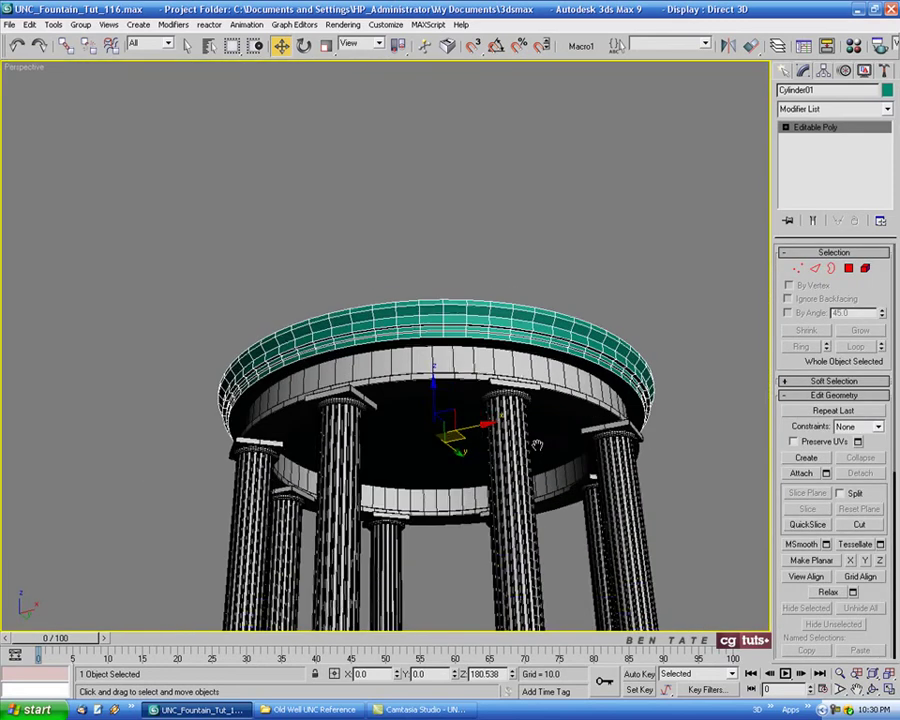
{"action": "scroll", "coordinate": [464, 323], "scroll_direction": "up", "scroll_amount": 5}
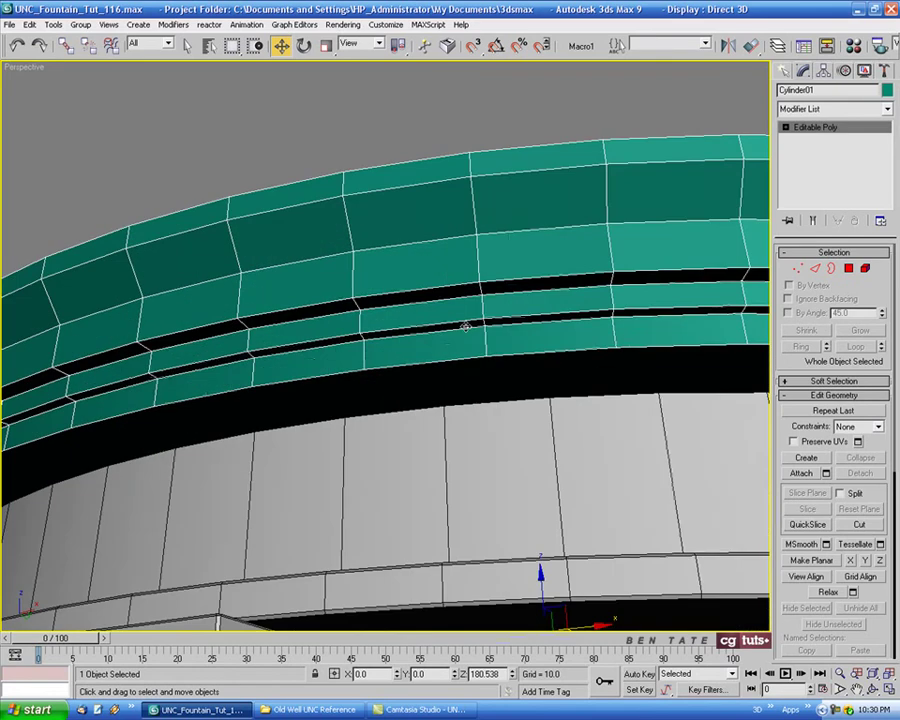
{"action": "middle_click_drag", "start_coordinate": [468, 326], "coordinate": [570, 331], "text": "alt"}
{"action": "middle_click_drag", "start_coordinate": [296, 414], "coordinate": [351, 307]}
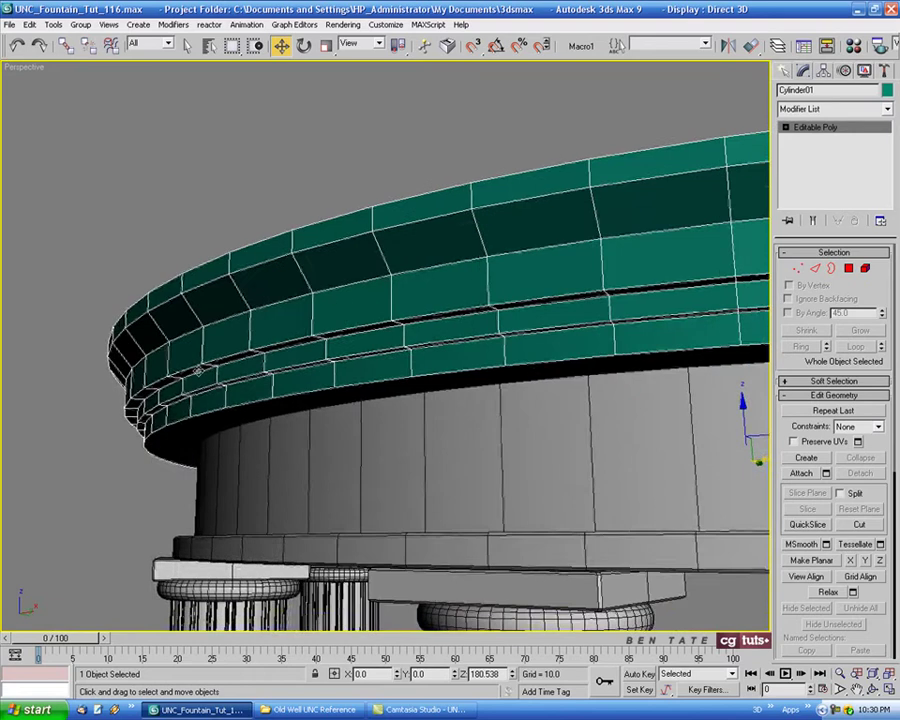
{"action": "scroll", "coordinate": [229, 374], "scroll_direction": "up", "scroll_amount": 4}
{"action": "middle_click_drag", "start_coordinate": [277, 387], "coordinate": [279, 367]}
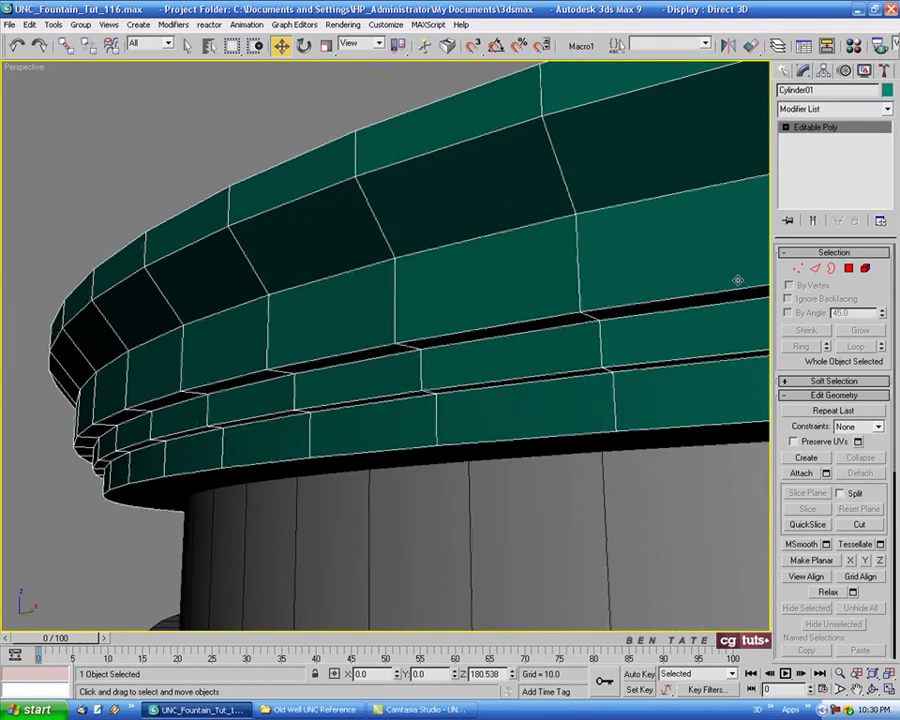
{"action": "left_click", "coordinate": [815, 268]}
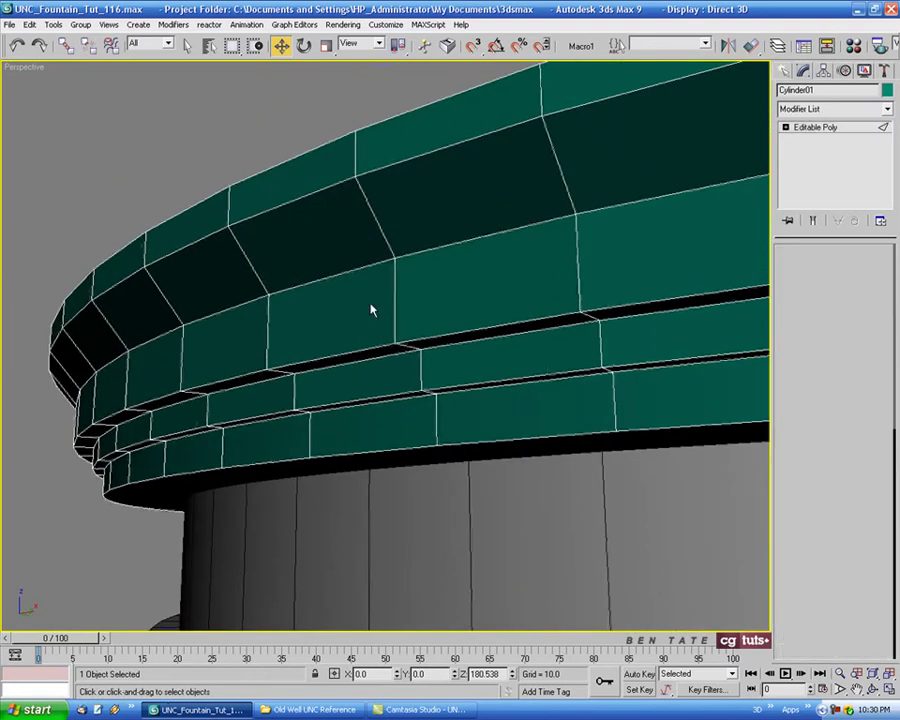
{"action": "left_click", "coordinate": [205, 386]}
{"action": "scroll", "coordinate": [349, 391], "scroll_direction": "up", "scroll_amount": 1}
{"action": "scroll", "coordinate": [349, 391], "scroll_direction": "down", "scroll_amount": 2}
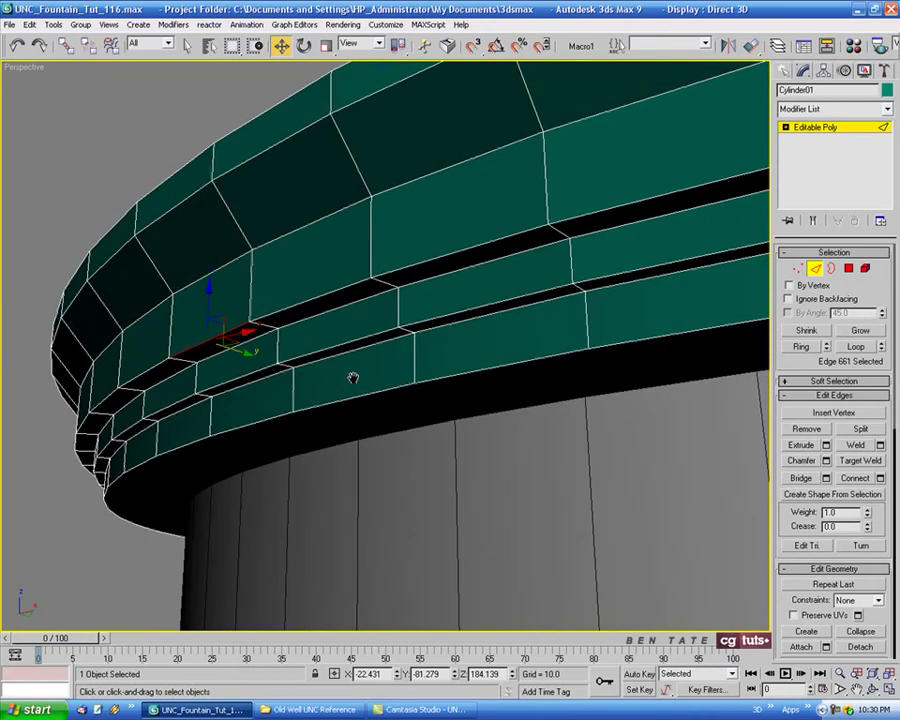
{"action": "left_click", "coordinate": [845, 347]}
Round the selected rim loop by chamfering it 0.4 and chamfering the resulting edges again by 0.15.
{"action": "key", "text": "alt+w"}
{"action": "right_click", "coordinate": [508, 241]}
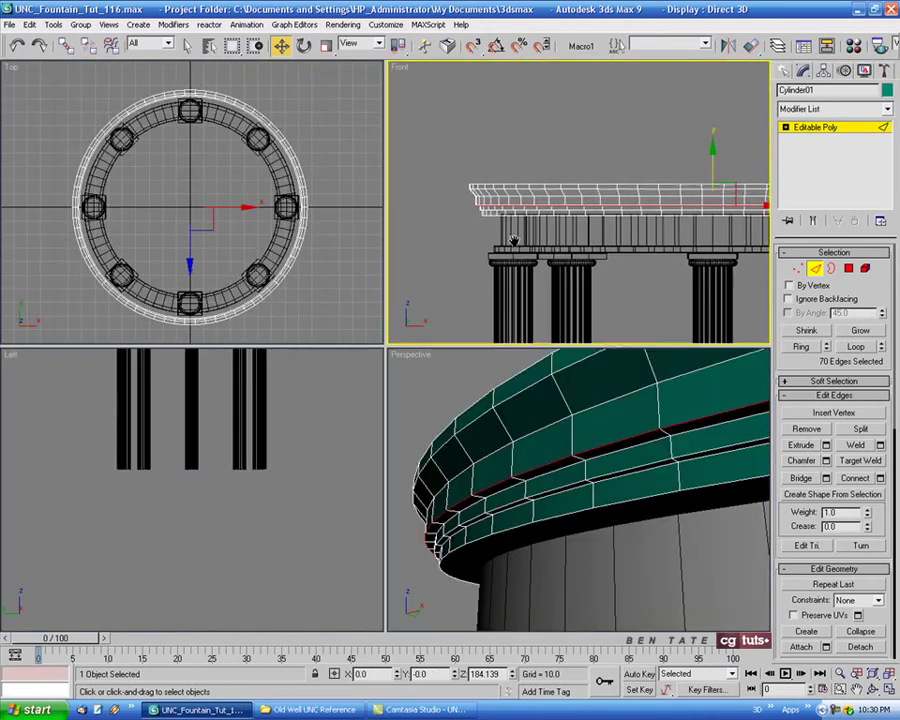
{"action": "scroll", "coordinate": [488, 217], "scroll_direction": "up", "scroll_amount": 5}
{"action": "middle_click_drag", "start_coordinate": [489, 199], "coordinate": [493, 269]}
{"action": "right_click", "coordinate": [532, 510]}
{"action": "key", "text": "alt+w"}
{"action": "middle_click_drag", "start_coordinate": [293, 320], "coordinate": [550, 398], "text": "alt"}
{"action": "left_click", "coordinate": [826, 461]}
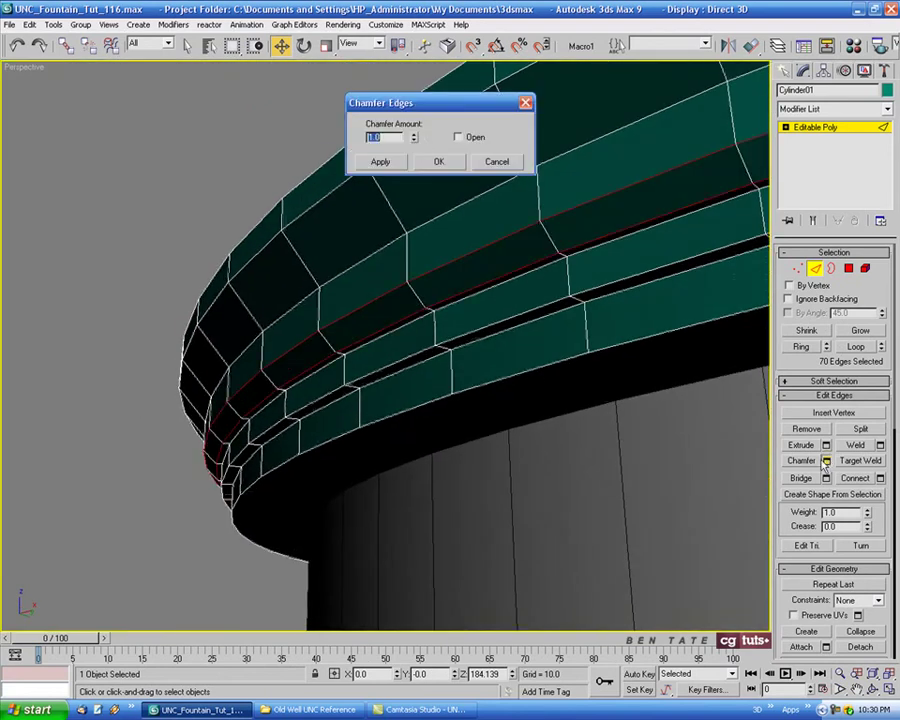
{"action": "left_click_drag", "start_coordinate": [413, 137], "coordinate": [417, 178]}
{"action": "left_click", "coordinate": [412, 135]}
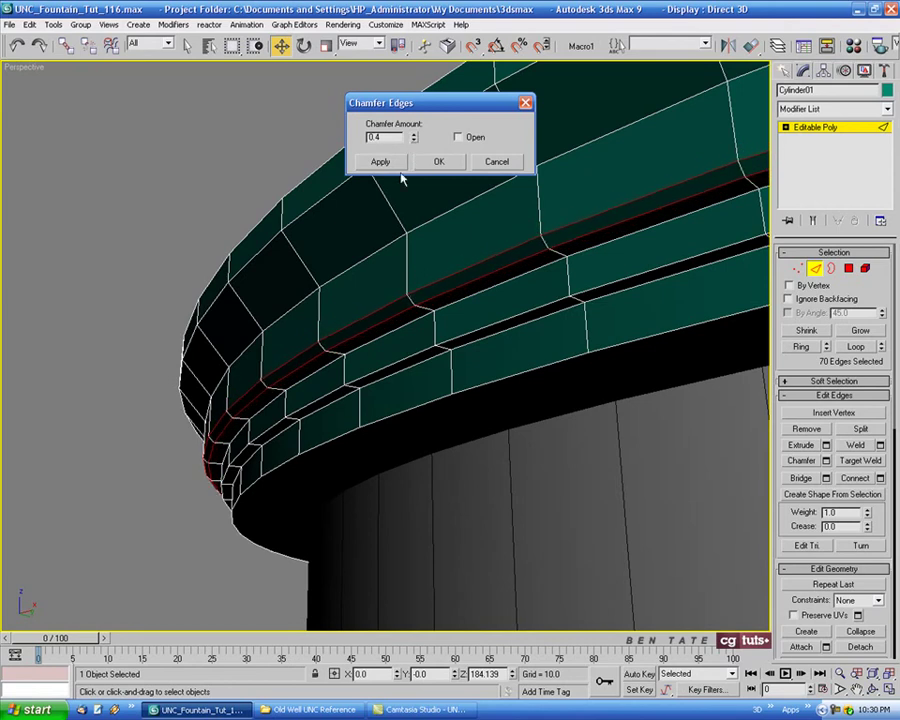
{"action": "middle_click_drag", "start_coordinate": [402, 178], "coordinate": [410, 317], "text": "alt"}
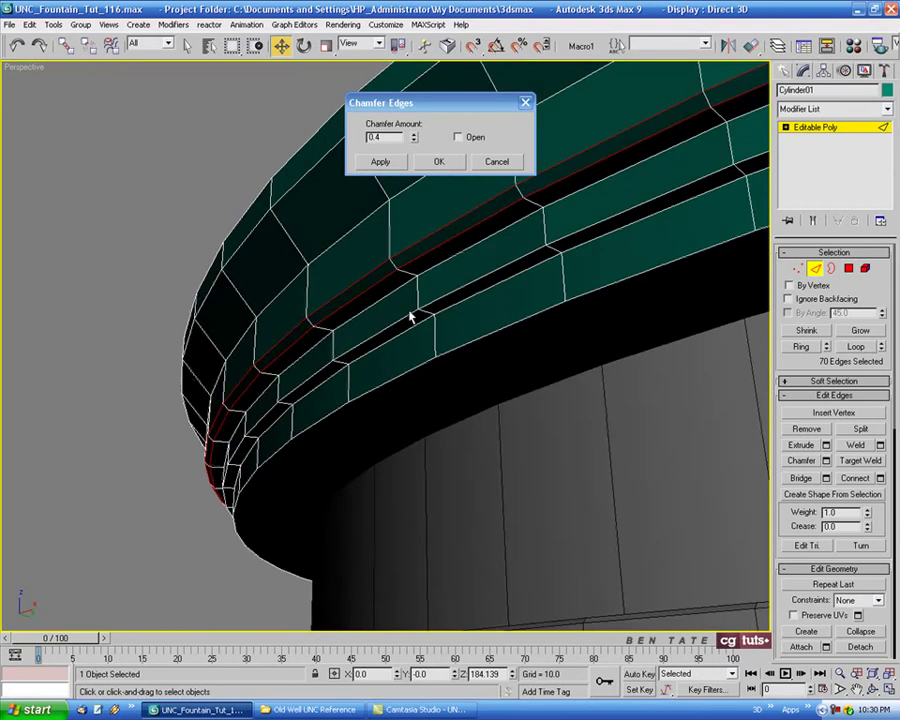
{"action": "left_click", "coordinate": [388, 162]}
{"action": "left_click_drag", "start_coordinate": [413, 138], "coordinate": [414, 160]}
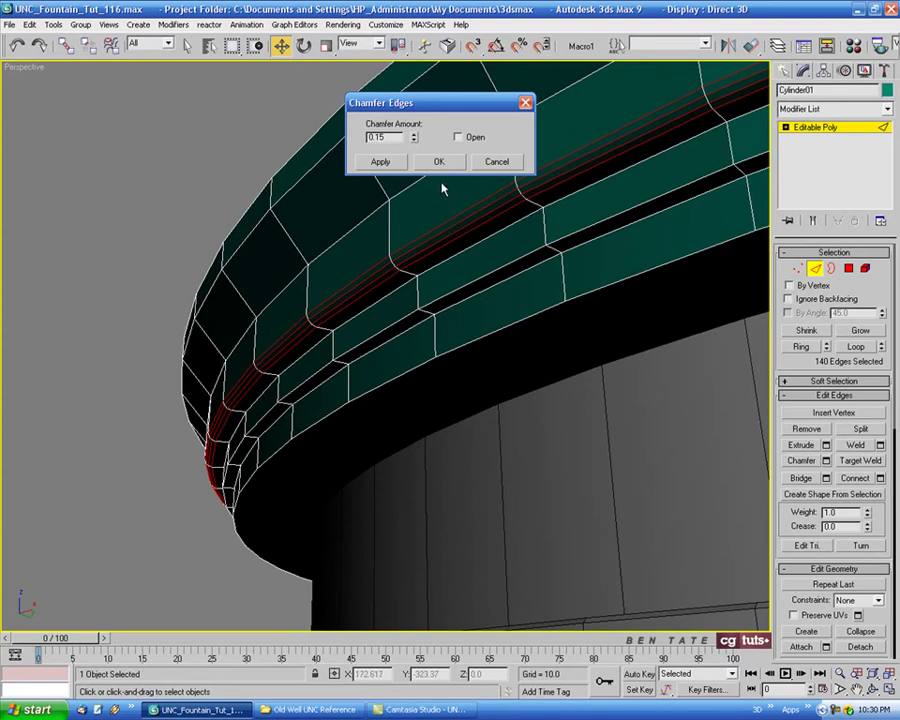
{"action": "left_click", "coordinate": [443, 165]}
Select the edge loop around the lower outer rim of the cornice's second tier from the bottom and chamfer it by 0.15.
{"action": "middle_click_drag", "start_coordinate": [508, 250], "coordinate": [455, 350]}
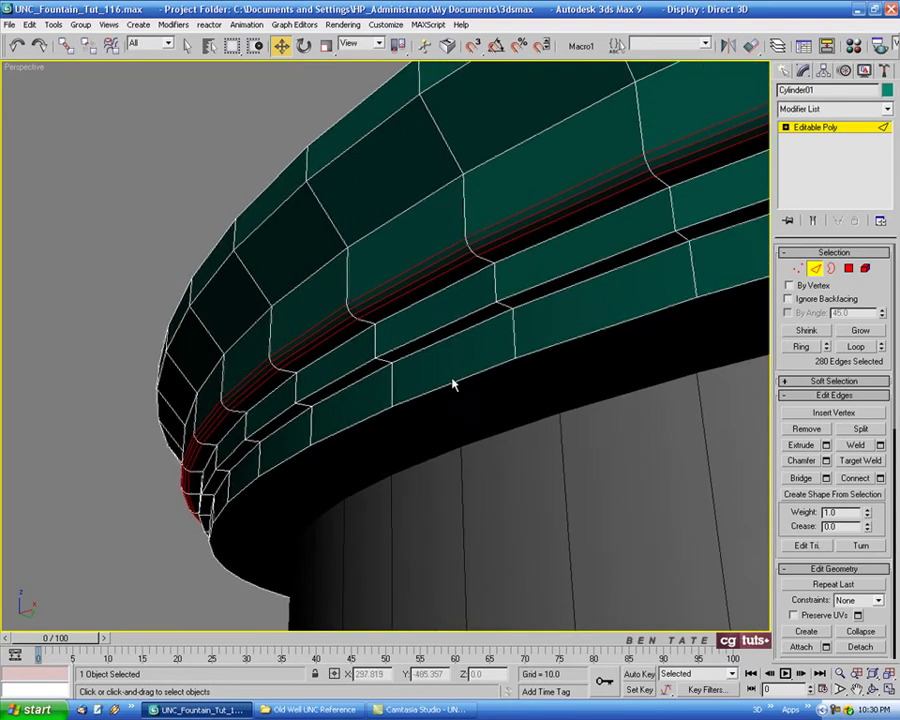
{"action": "middle_click_drag", "start_coordinate": [392, 368], "coordinate": [416, 323], "text": "alt"}
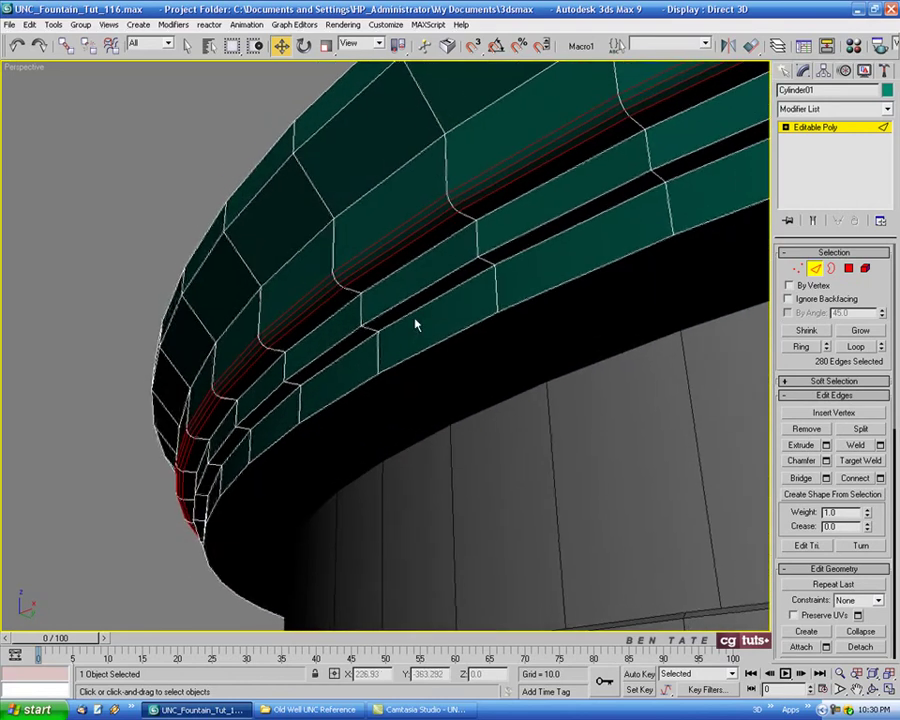
{"action": "left_click", "coordinate": [424, 288]}
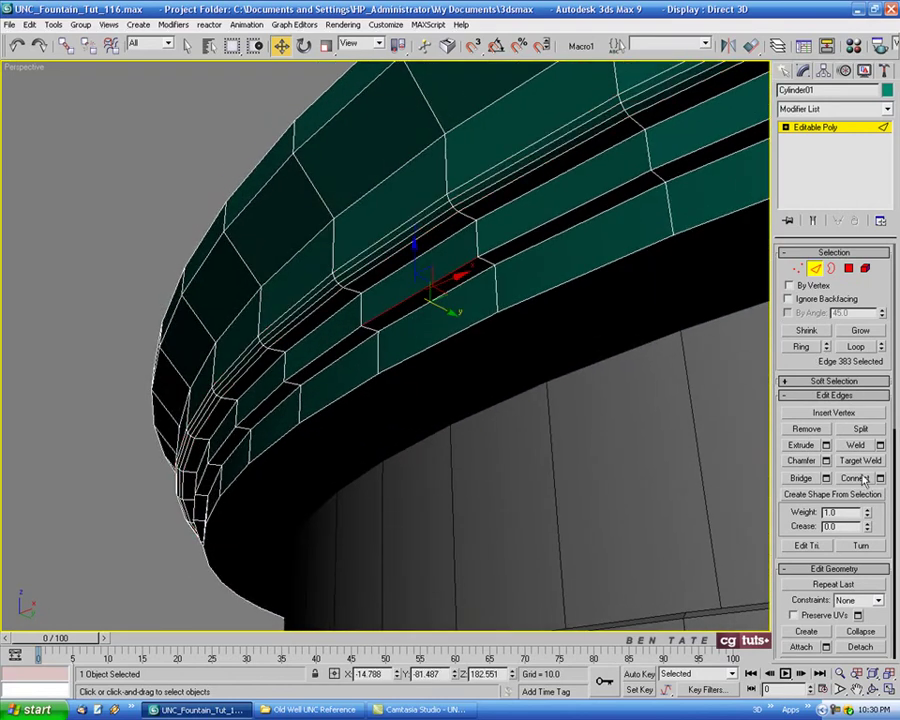
{"action": "left_click", "coordinate": [855, 348]}
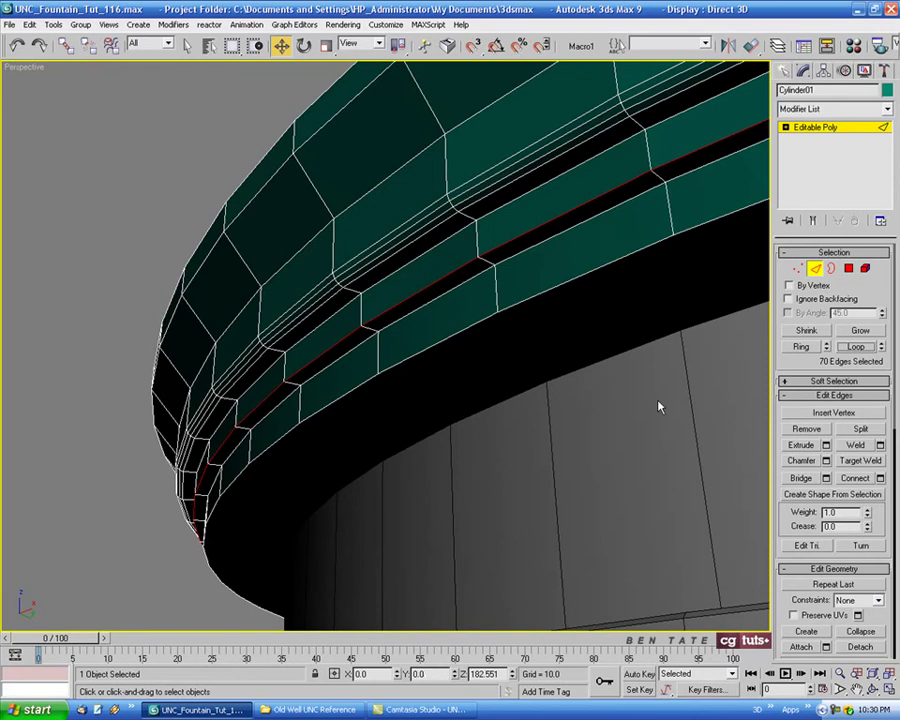
{"action": "left_click", "coordinate": [826, 461]}
{"action": "mouse_move", "coordinate": [510, 355]}
{"action": "middle_mouse_down", "text": "alt"}
{"action": "mouse_move", "coordinate": [498, 366]}
{"action": "mouse_move", "coordinate": [507, 369]}
{"action": "middle_mouse_up", "text": "alt"}
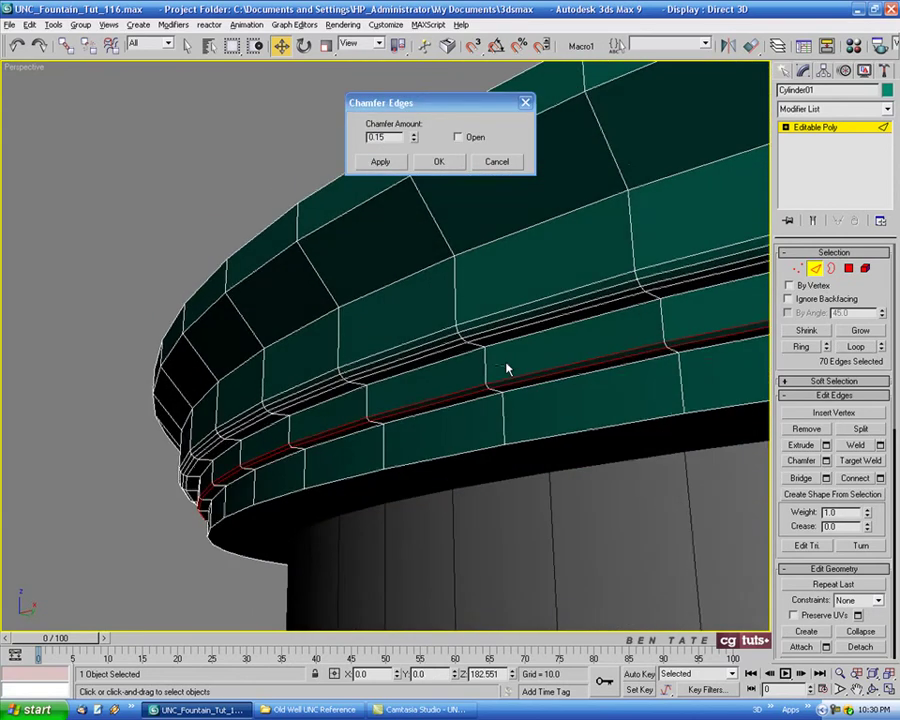
{"action": "left_click", "coordinate": [440, 162]}
Select the edge loop along the lower rim of the cornice's topmost band and chamfer it by 0.08.
{"action": "middle_click_drag", "start_coordinate": [466, 270], "coordinate": [449, 286], "text": "alt"}
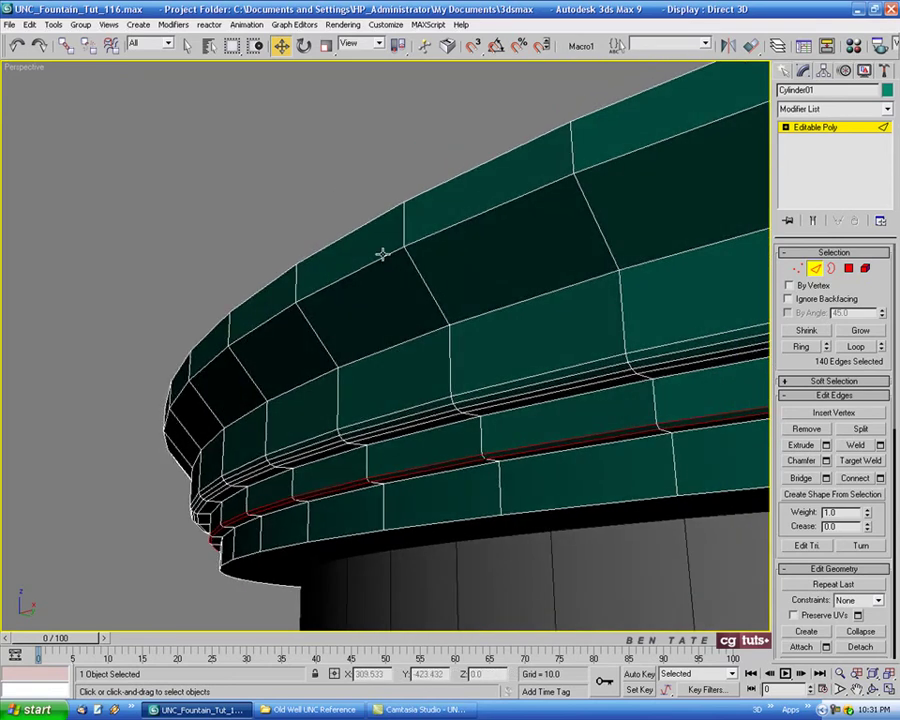
{"action": "left_click", "coordinate": [407, 268]}
{"action": "left_click", "coordinate": [857, 346]}
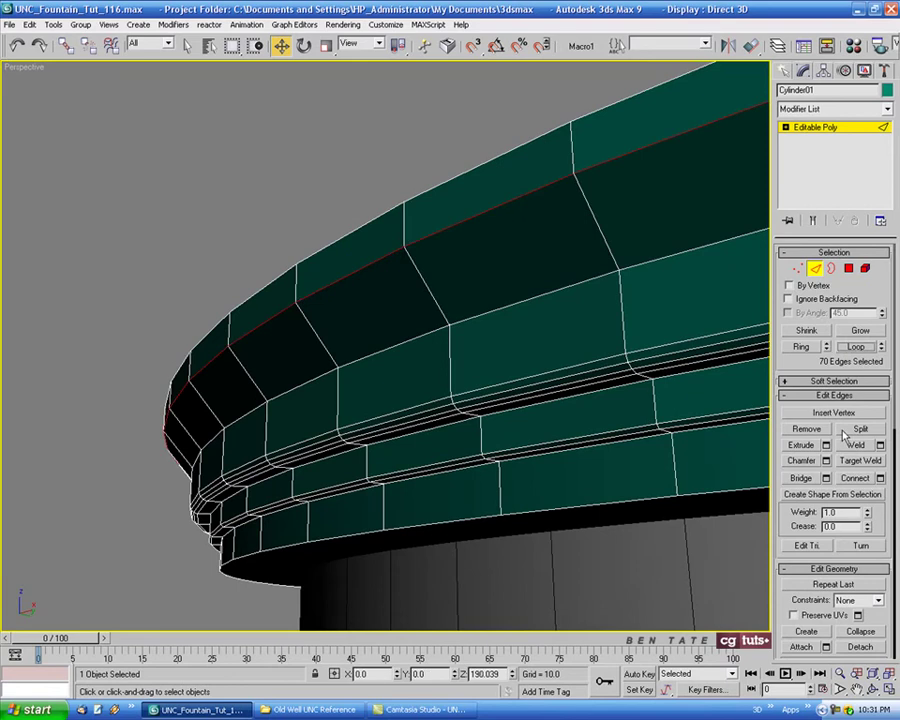
{"action": "left_click", "coordinate": [826, 461]}
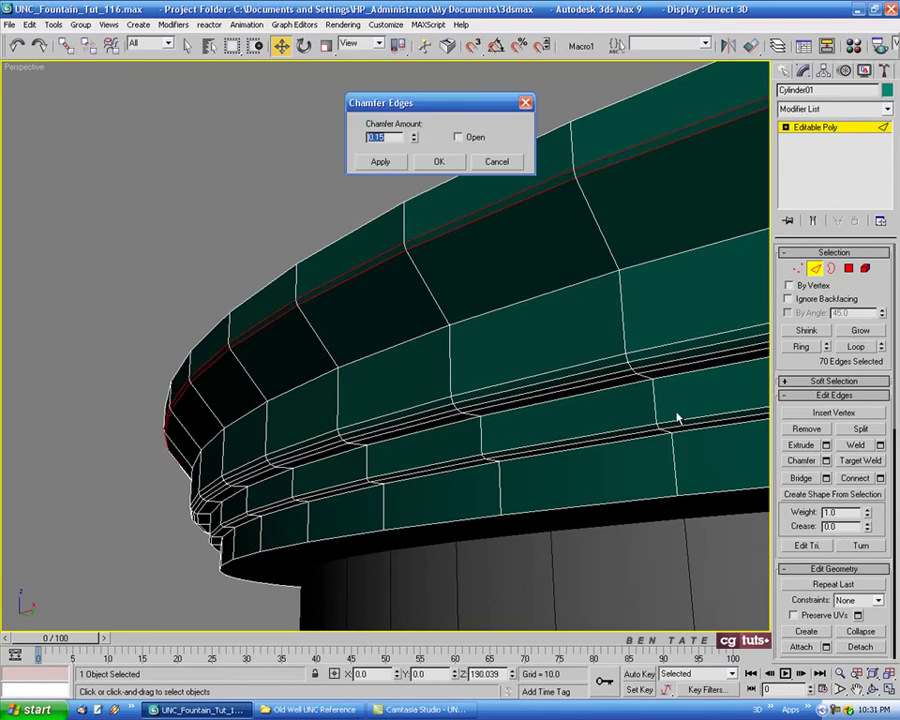
{"action": "left_click", "coordinate": [414, 141]}
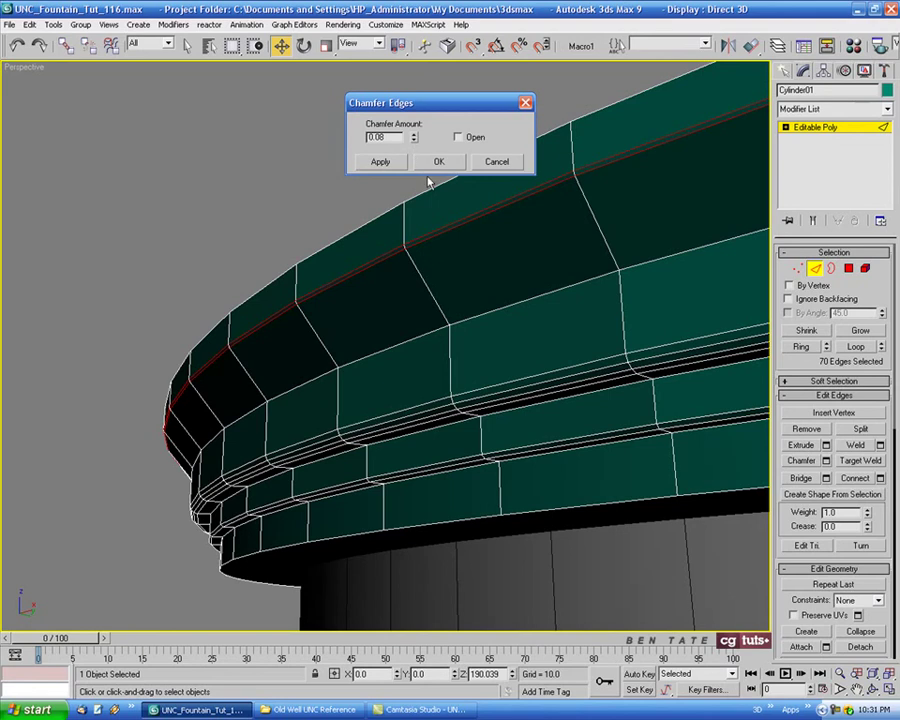
{"action": "left_click", "coordinate": [440, 162]}
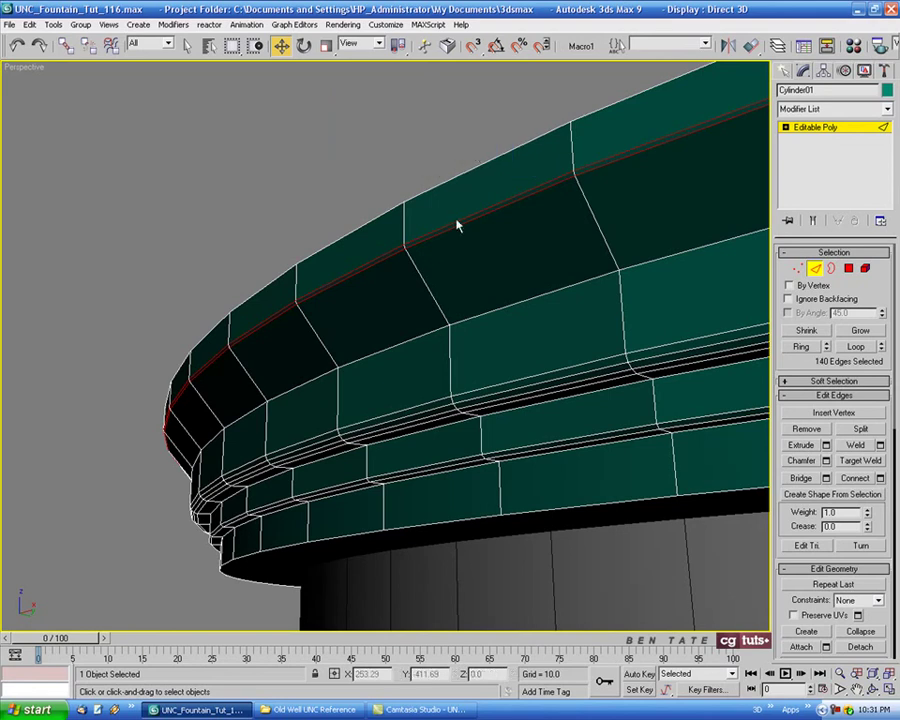
Round the edge loop where the sloped band meets the third tier by chamfering it twice in the Front view, the second time by 0.2.
{"action": "left_click", "coordinate": [484, 315]}
{"action": "middle_click_drag", "start_coordinate": [502, 368], "coordinate": [504, 339], "text": "alt"}
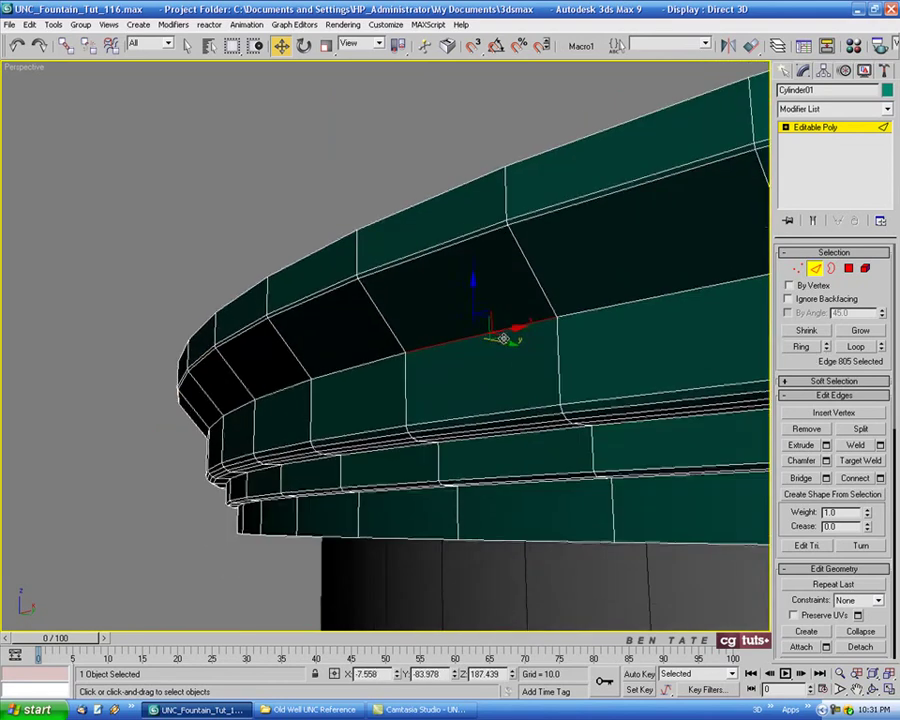
{"action": "left_click", "coordinate": [855, 347]}
{"action": "key", "text": "alt+w"}
{"action": "right_click", "coordinate": [540, 224]}
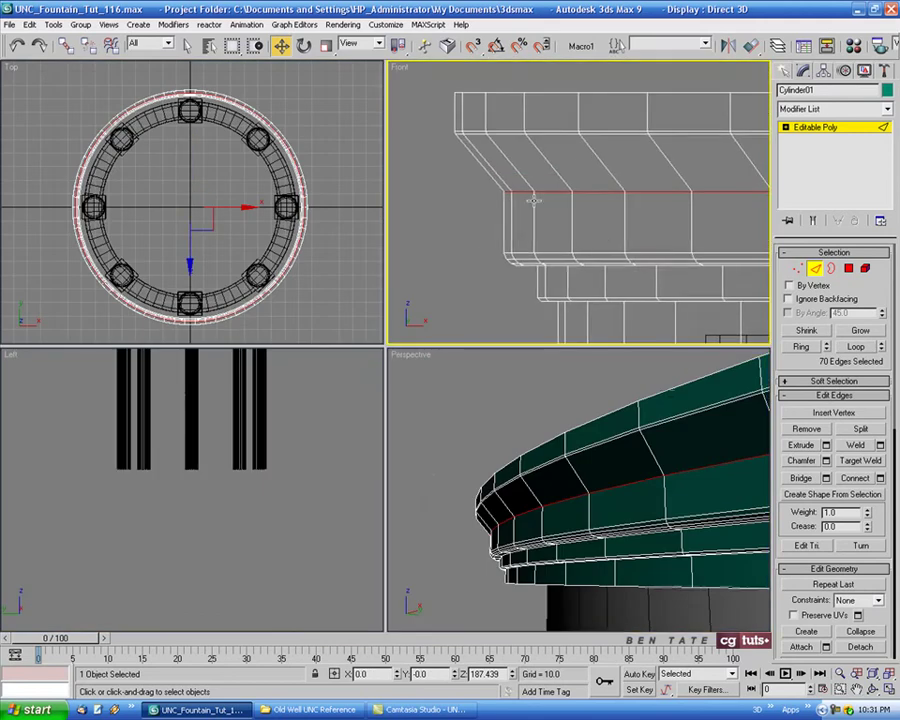
{"action": "key", "text": "alt+w"}
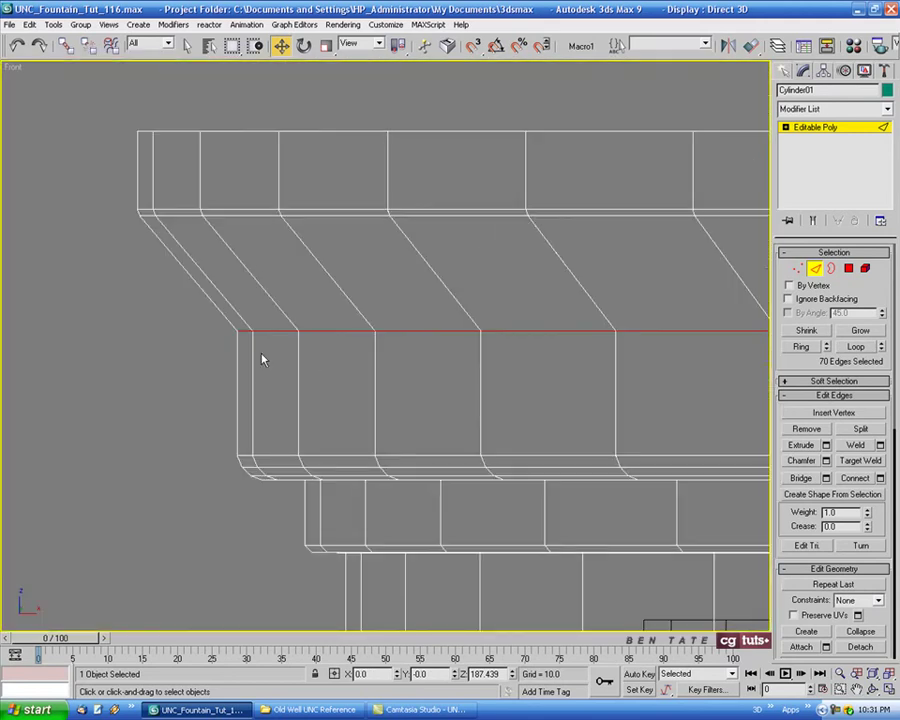
{"action": "left_click", "coordinate": [826, 461]}
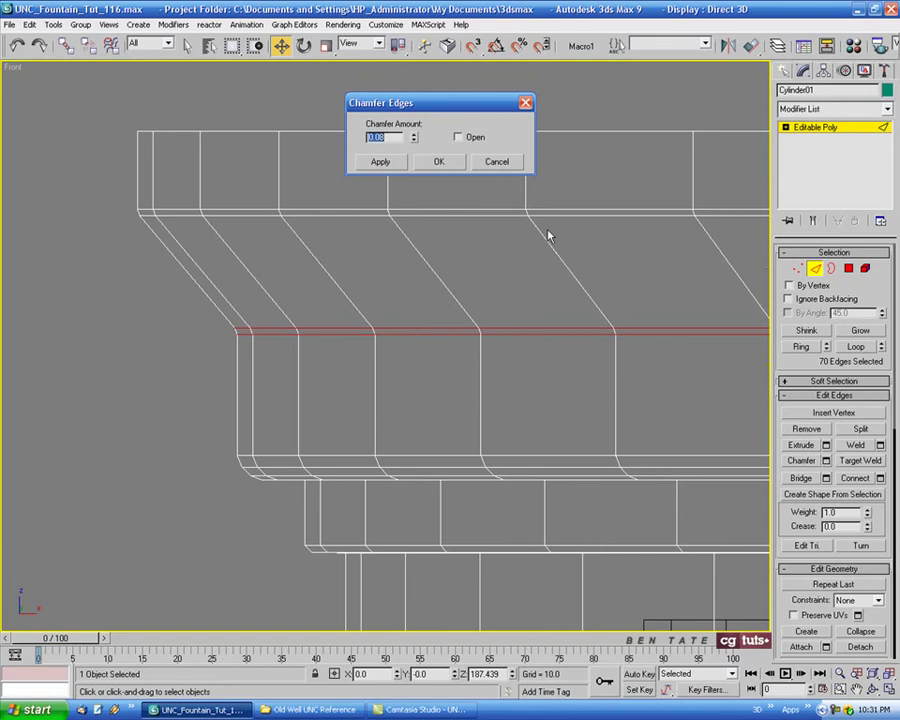
{"action": "mouse_move", "coordinate": [414, 141]}
{"action": "left_mouse_down"}
{"action": "mouse_move", "coordinate": [410, 105]}
{"action": "mouse_move", "coordinate": [415, 157]}
{"action": "left_mouse_up"}
{"action": "left_click", "coordinate": [401, 164]}
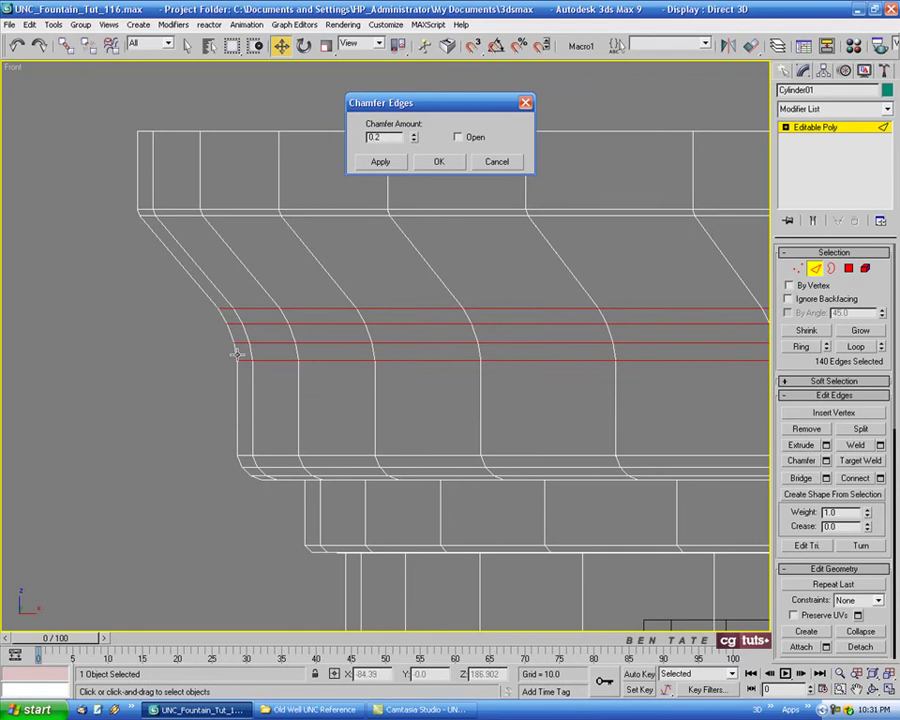
{"action": "left_click", "coordinate": [441, 164]}
In the Perspective view, select the cornice's bottom face and convert that selection to its perimeter edges.
{"action": "middle_click_drag", "start_coordinate": [480, 332], "coordinate": [444, 313]}
{"action": "key", "text": "alt+w"}
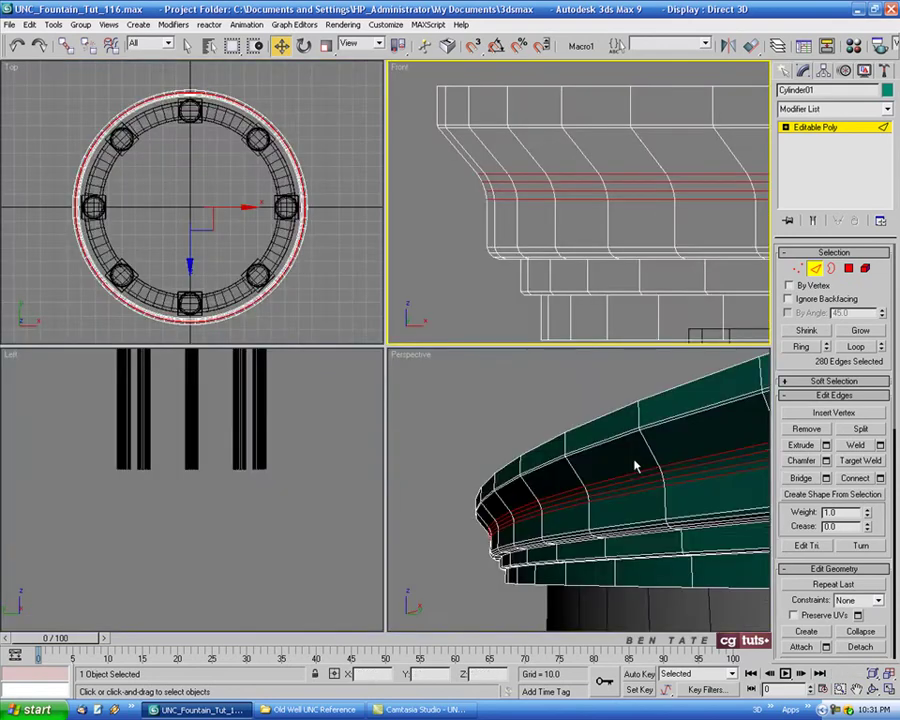
{"action": "right_click", "coordinate": [633, 465]}
{"action": "key", "text": "alt+w"}
{"action": "middle_click_drag", "start_coordinate": [545, 473], "coordinate": [566, 438], "text": "alt"}
{"action": "left_click", "coordinate": [849, 268]}
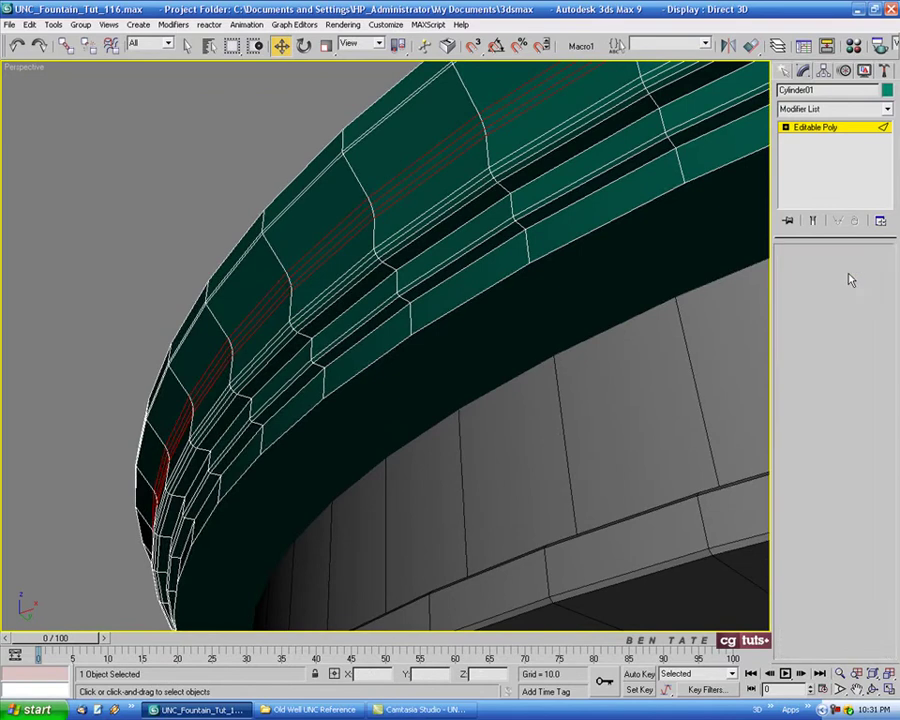
{"action": "left_click", "coordinate": [603, 290]}
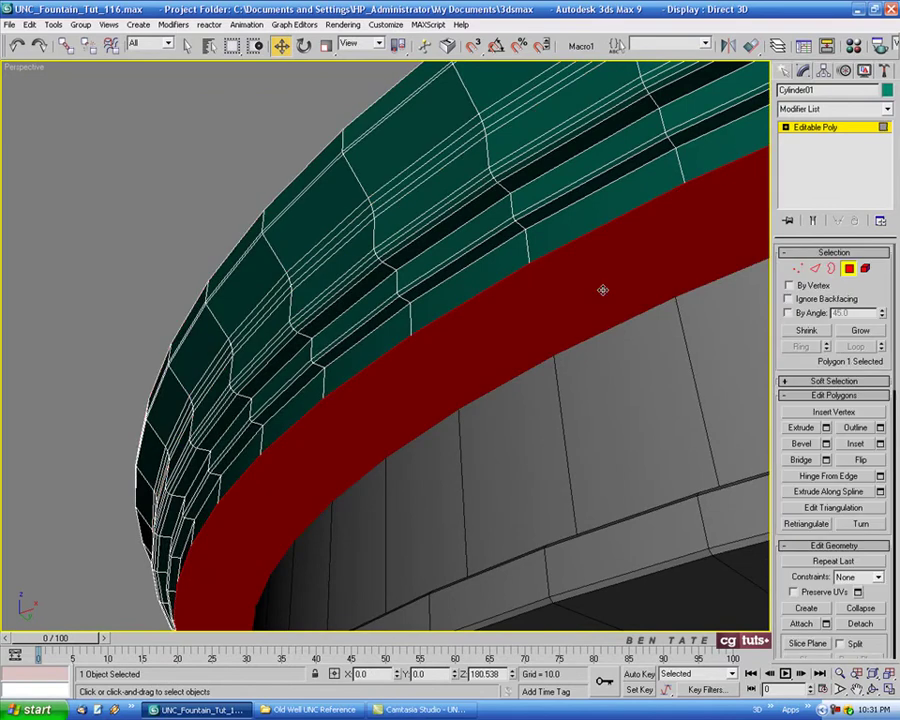
{"action": "left_click", "coordinate": [815, 268], "text": "ctrl"}
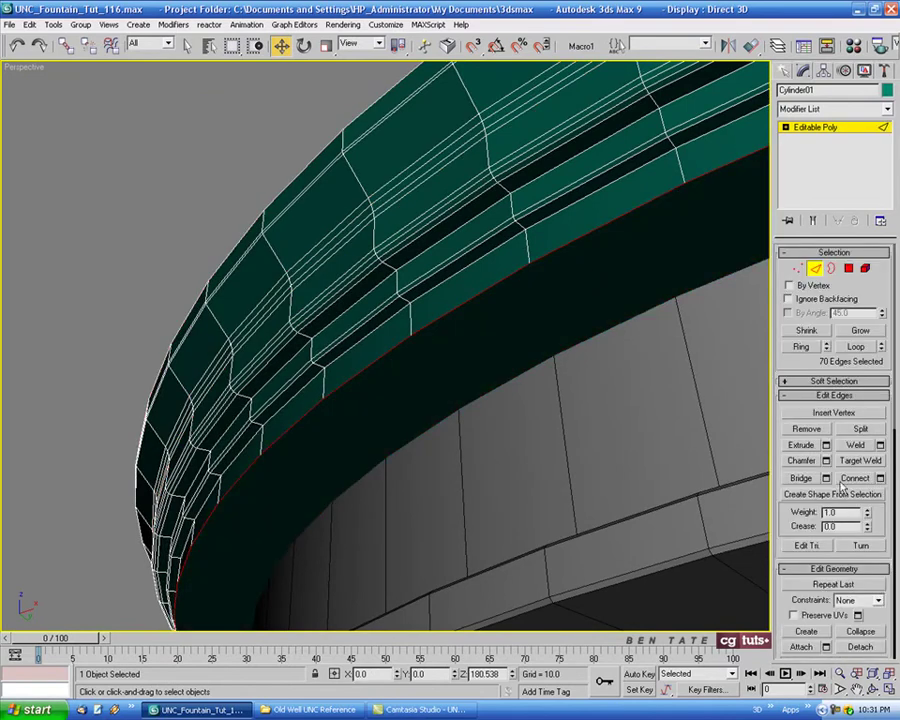
Round the bottom perimeter edges by chamfering them 0.3 and chamfering the resulting edges again by 0.12.
{"action": "left_click", "coordinate": [826, 461]}
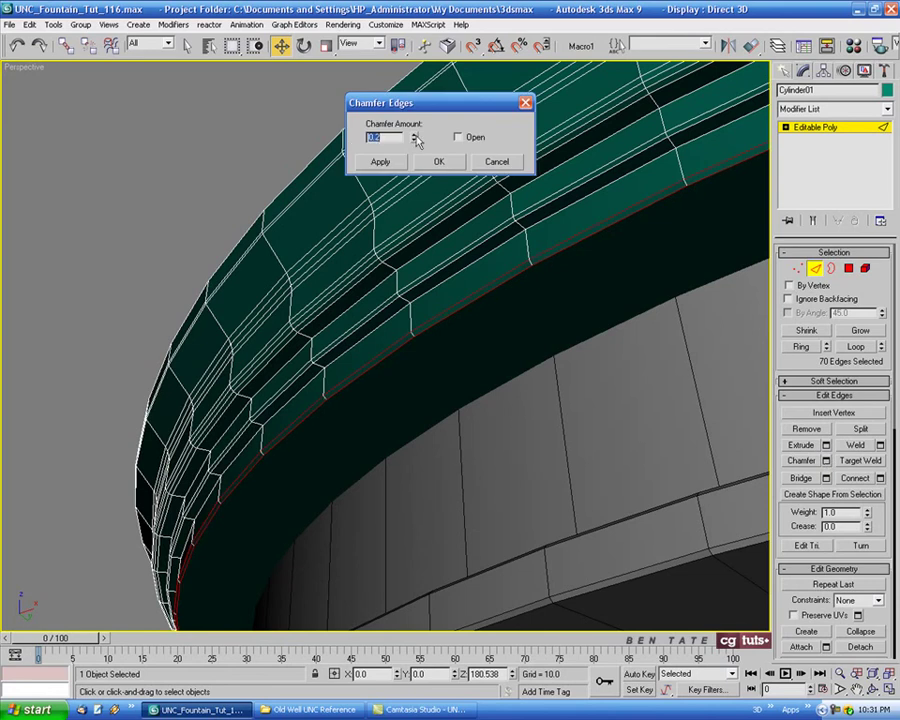
{"action": "left_click_drag", "start_coordinate": [415, 133], "coordinate": [415, 126]}
{"action": "middle_click_drag", "start_coordinate": [466, 262], "coordinate": [512, 208], "text": "alt"}
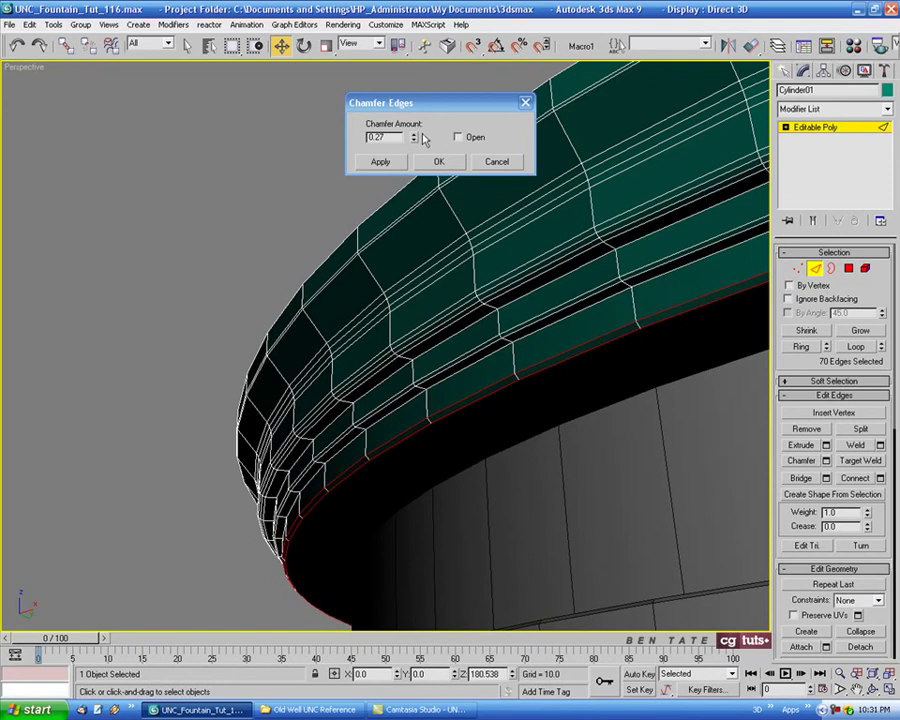
{"action": "left_click_drag", "start_coordinate": [414, 136], "coordinate": [414, 134]}
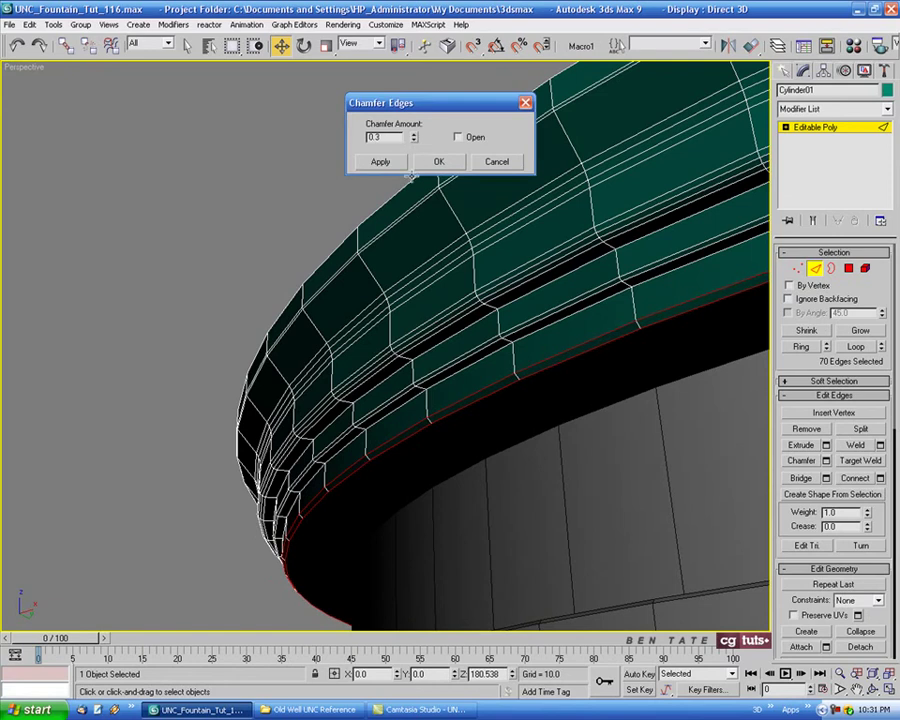
{"action": "left_click", "coordinate": [396, 165]}
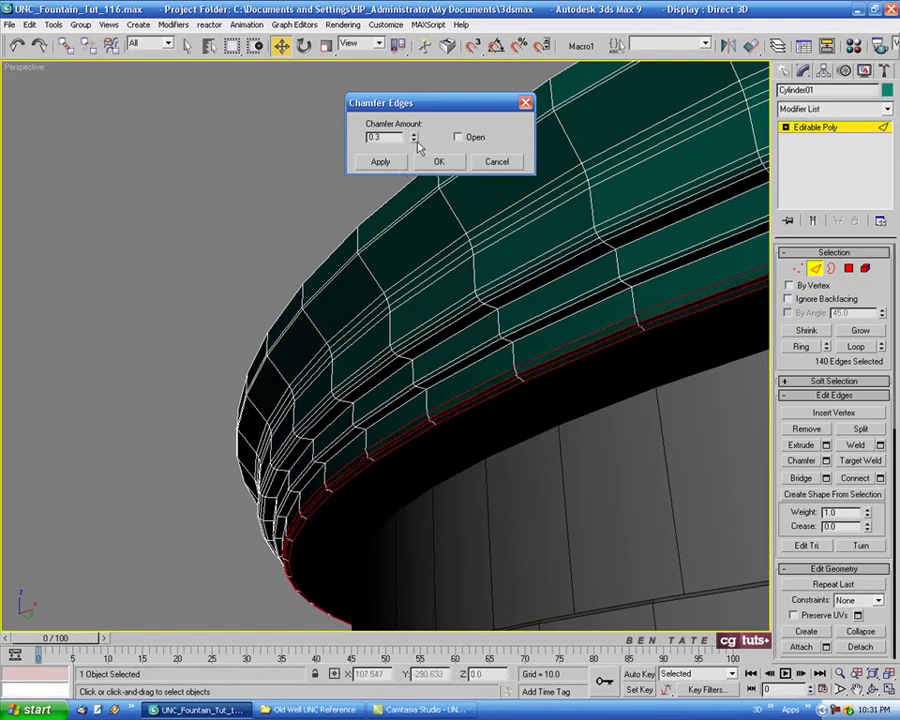
{"action": "left_click_drag", "start_coordinate": [414, 139], "coordinate": [417, 153]}
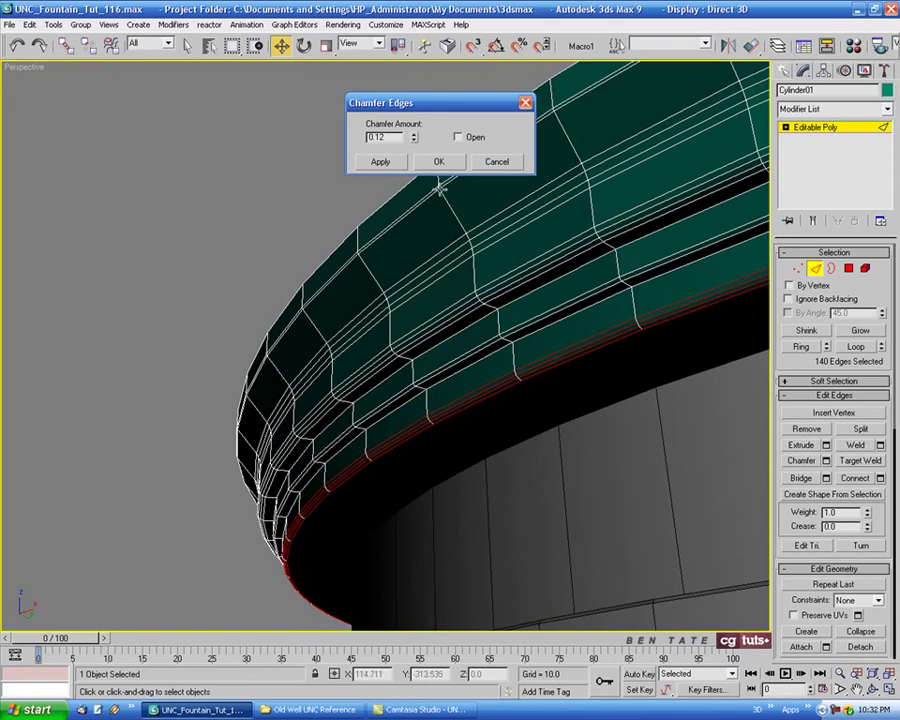
{"action": "left_click", "coordinate": [439, 165]}
Check the Old Well reference photo, and chamfer the perimeter edges of the cornice's top face by 0.15 in 3ds Max.
{"action": "middle_click_drag", "start_coordinate": [540, 342], "coordinate": [405, 320]}
{"action": "scroll", "coordinate": [452, 318], "scroll_direction": "down", "scroll_amount": 3}
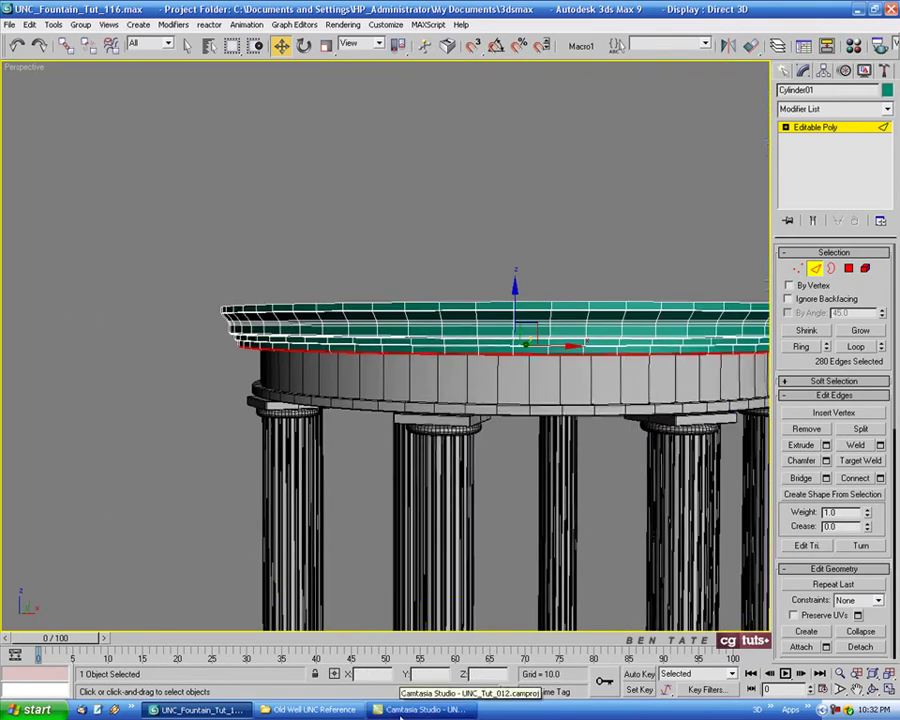
{"action": "left_click", "coordinate": [410, 710]}
{"action": "left_click", "coordinate": [392, 709]}
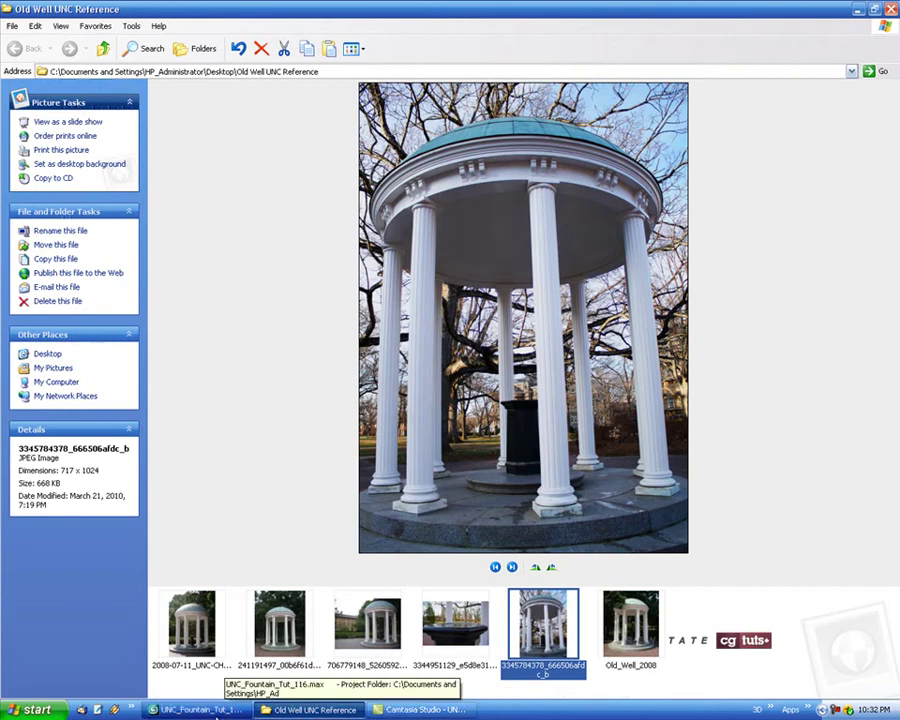
{"action": "left_click", "coordinate": [200, 709]}
{"action": "middle_click_drag", "start_coordinate": [500, 312], "coordinate": [502, 325], "text": "alt"}
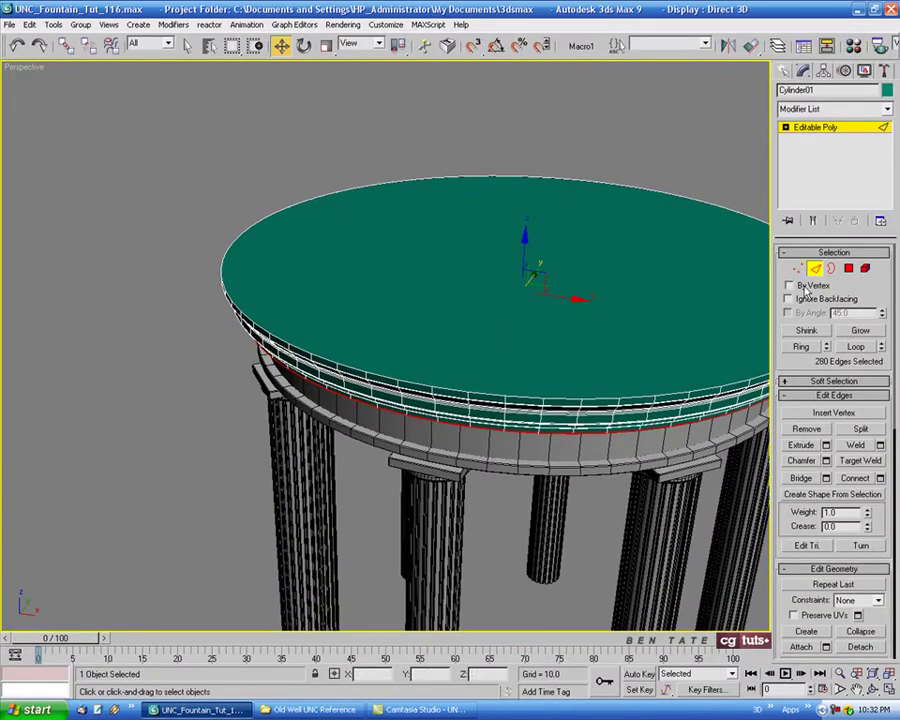
{"action": "key", "text": "4"}
{"action": "left_click", "coordinate": [603, 253]}
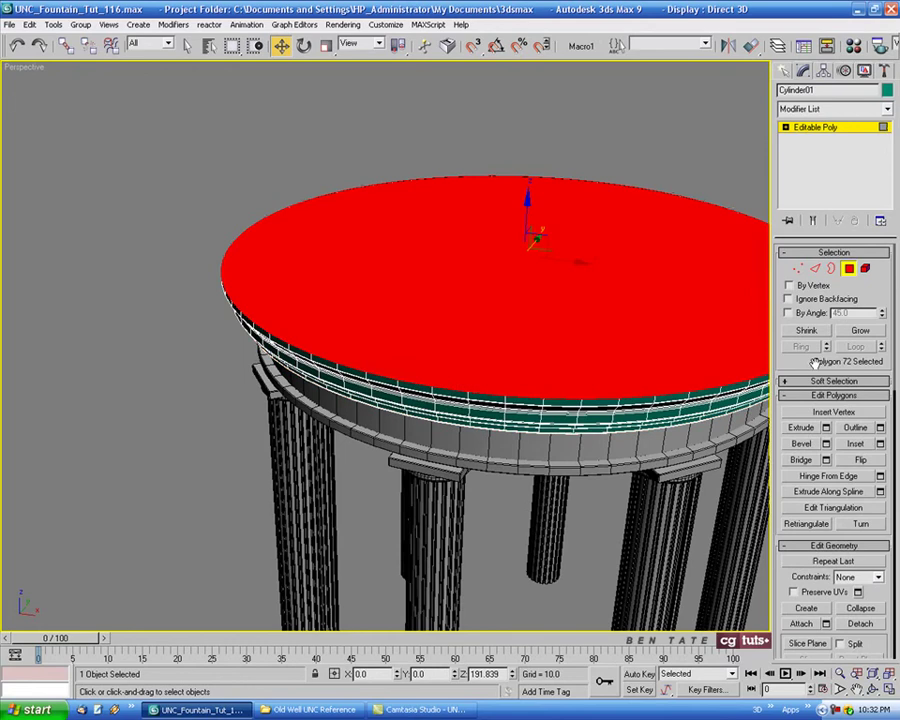
{"action": "left_click", "coordinate": [815, 268]}
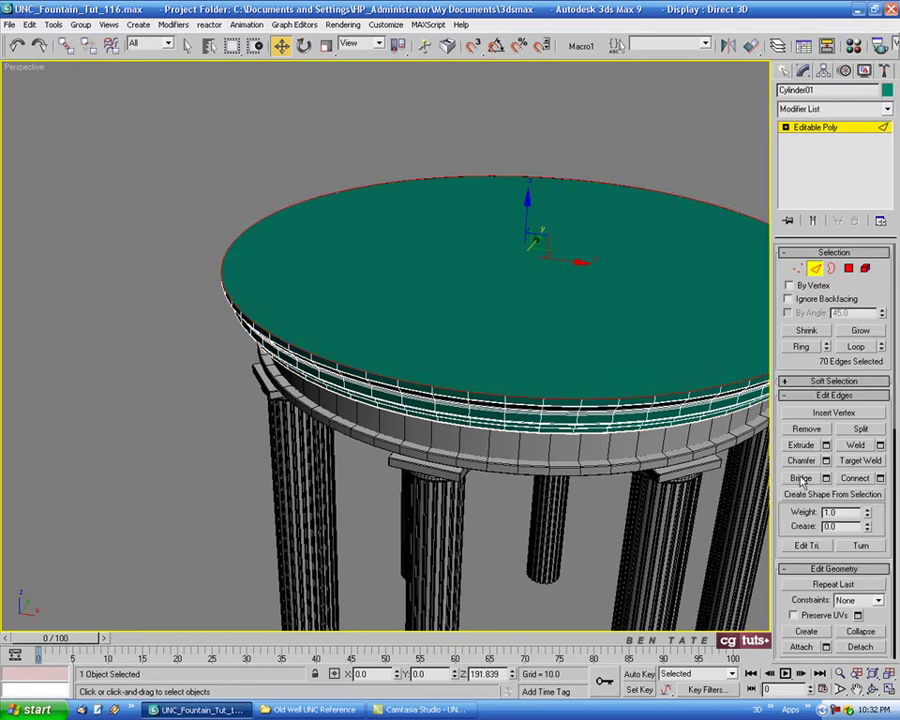
{"action": "left_click", "coordinate": [826, 460]}
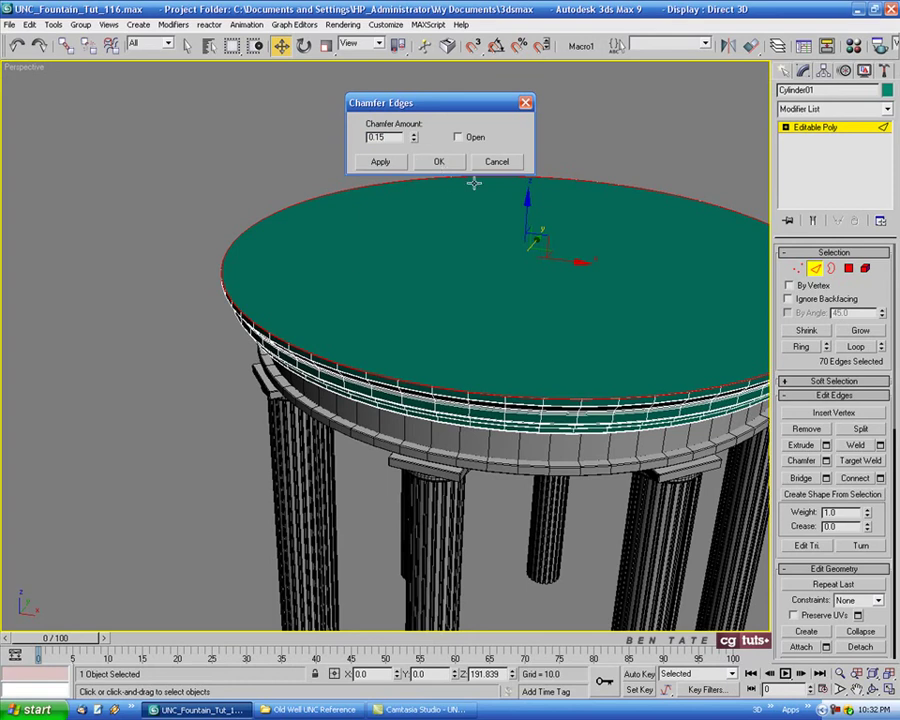
{"action": "left_click", "coordinate": [440, 162]}
Leave edge editing and hide the edged faces to examine the shaded cornice above the columns.
{"action": "left_click", "coordinate": [814, 268]}
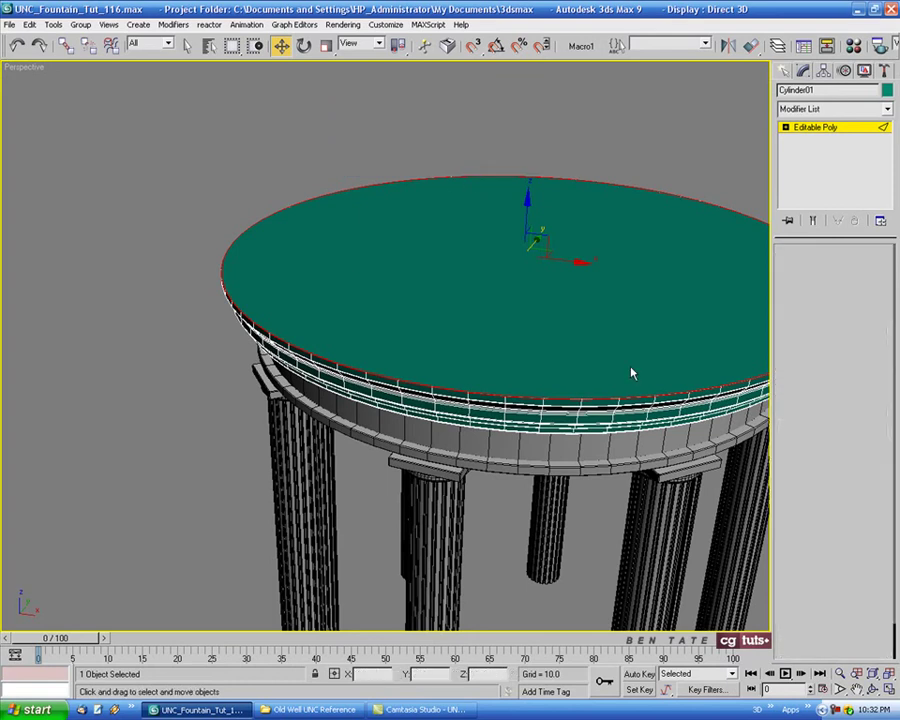
{"action": "mouse_move", "coordinate": [632, 371]}
{"action": "middle_mouse_down"}
{"action": "mouse_move", "coordinate": [427, 352]}
{"action": "mouse_move", "coordinate": [442, 296]}
{"action": "middle_mouse_up"}
{"action": "scroll", "coordinate": [428, 352], "scroll_direction": "down", "scroll_amount": 3}
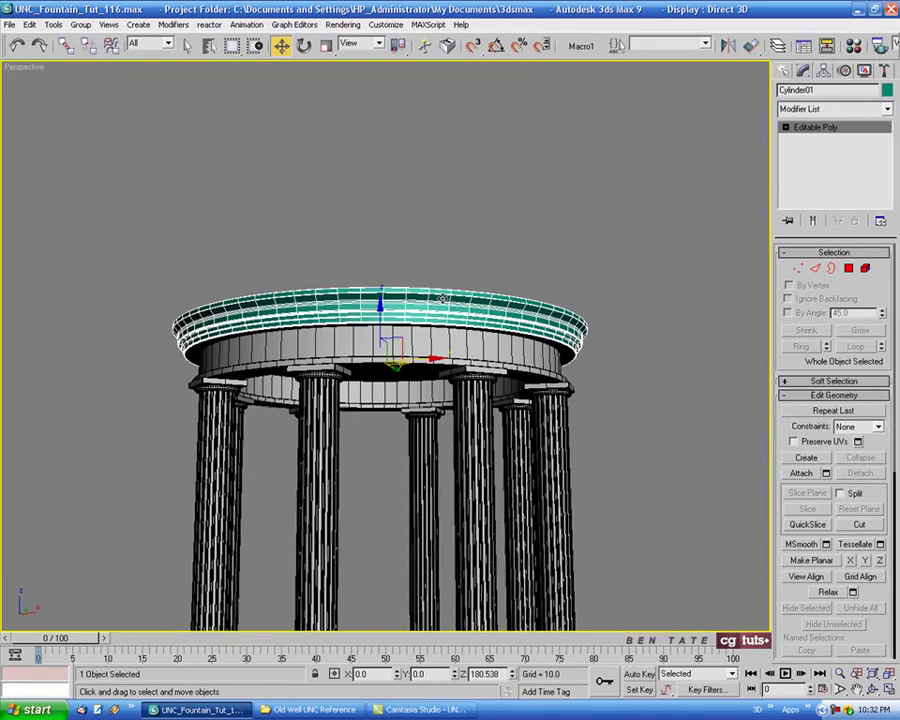
{"action": "key", "text": "F4"}
{"action": "middle_click_drag", "start_coordinate": [473, 354], "coordinate": [450, 463], "text": "alt"}
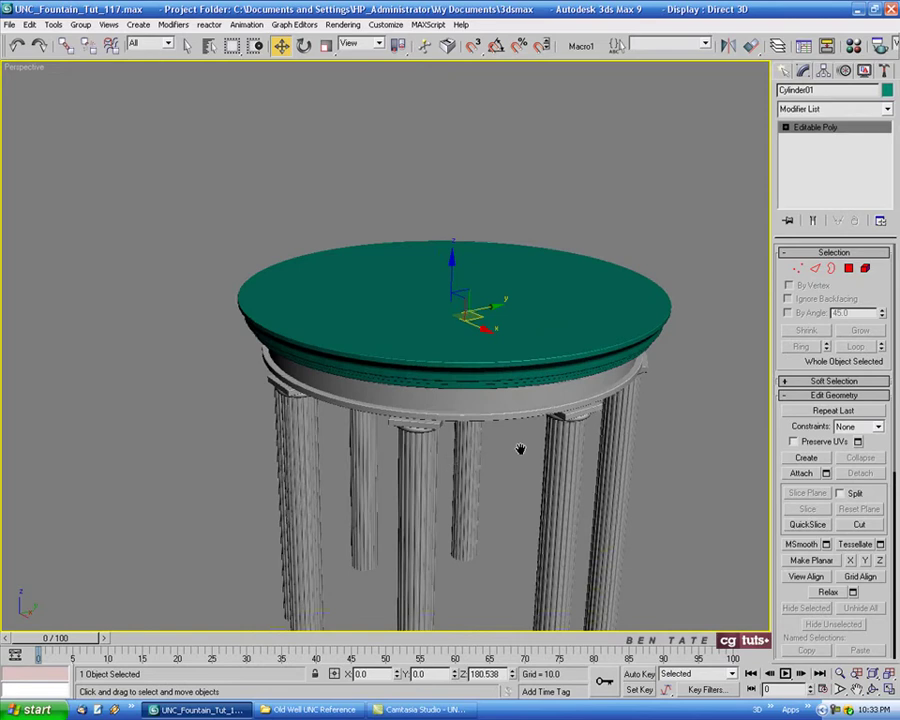
{"action": "middle_click_drag", "start_coordinate": [516, 448], "coordinate": [506, 398], "text": "alt"}
Select the ring of polygons around the cornice's top vertical band through its edge ring, and assign it to smoothing group 1.
{"action": "scroll", "coordinate": [398, 271], "scroll_direction": "up", "scroll_amount": 3}
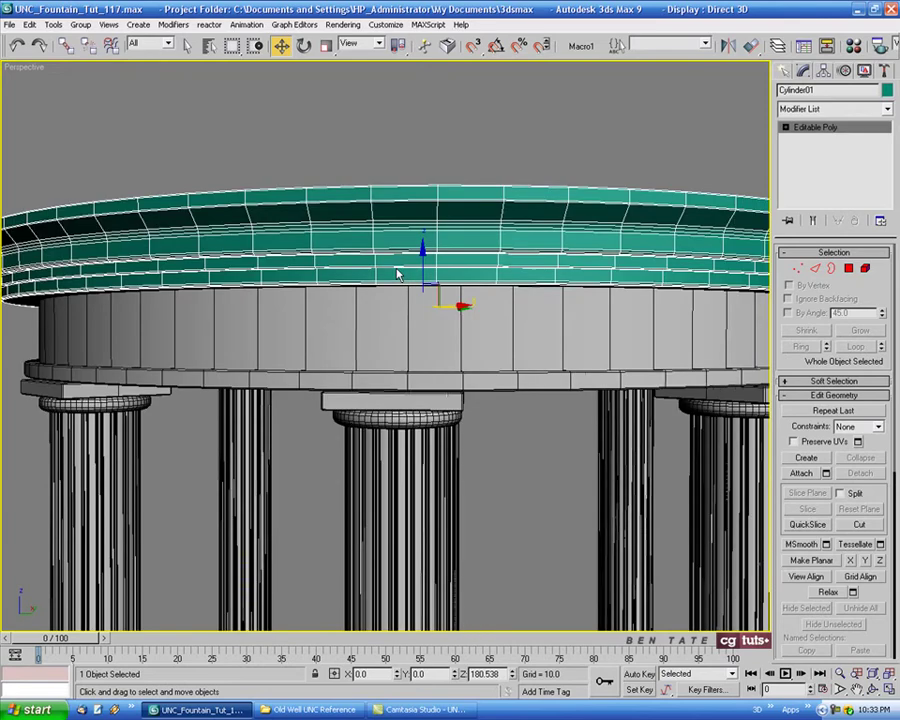
{"action": "middle_click_drag", "start_coordinate": [293, 254], "coordinate": [483, 295]}
{"action": "scroll", "coordinate": [321, 254], "scroll_direction": "up", "scroll_amount": 2}
{"action": "middle_click_drag", "start_coordinate": [200, 210], "coordinate": [293, 262]}
{"action": "scroll", "coordinate": [269, 225], "scroll_direction": "up", "scroll_amount": 2}
{"action": "left_click", "coordinate": [817, 269]}
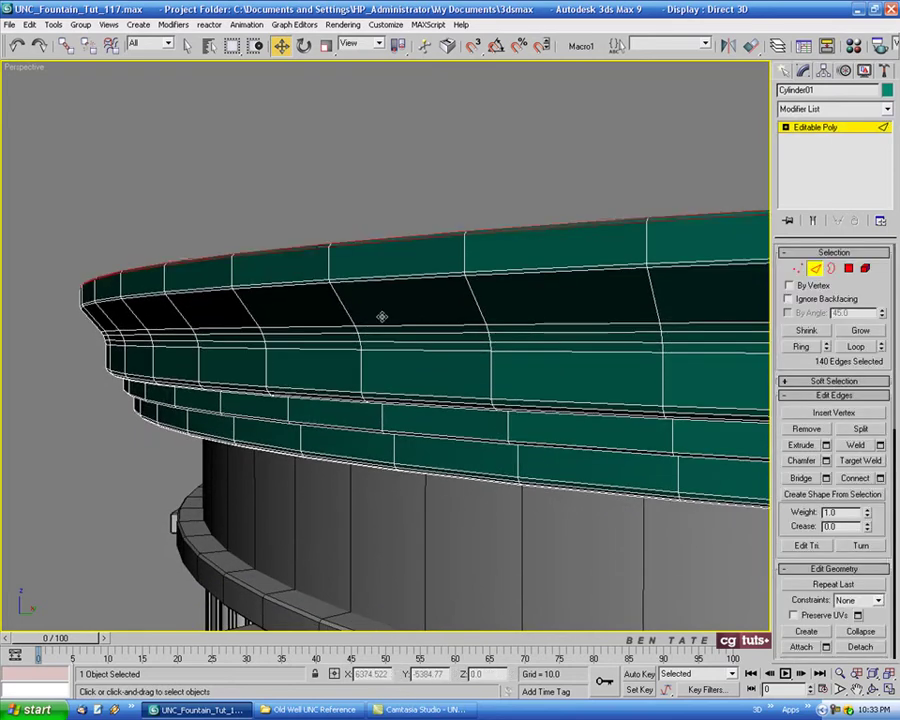
{"action": "mouse_move", "coordinate": [381, 314]}
{"action": "middle_mouse_down"}
{"action": "mouse_move", "coordinate": [393, 341]}
{"action": "mouse_move", "coordinate": [390, 330]}
{"action": "middle_mouse_up"}
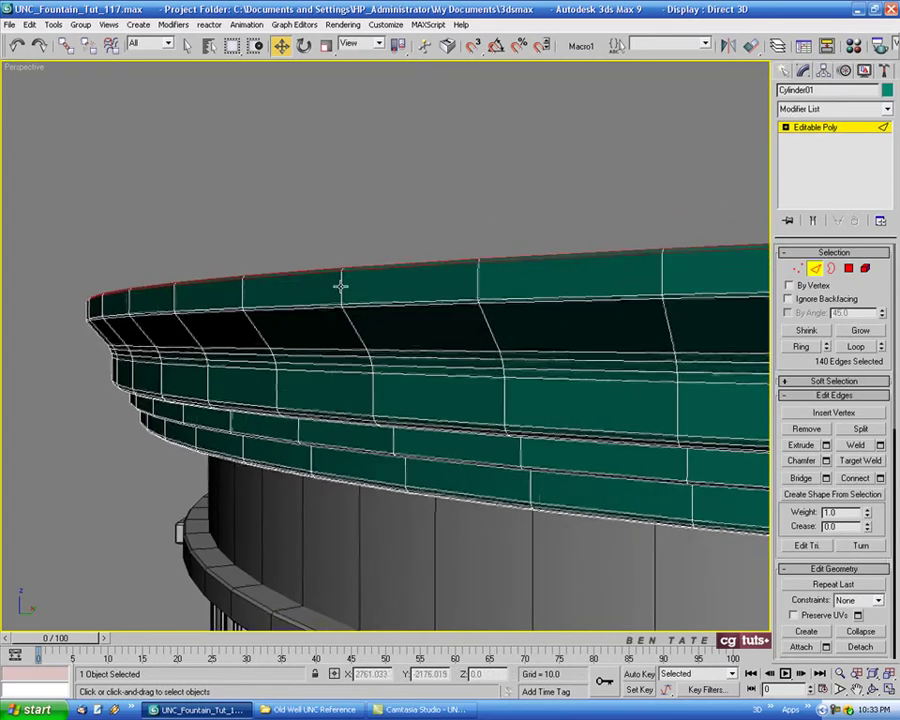
{"action": "left_click", "coordinate": [340, 286]}
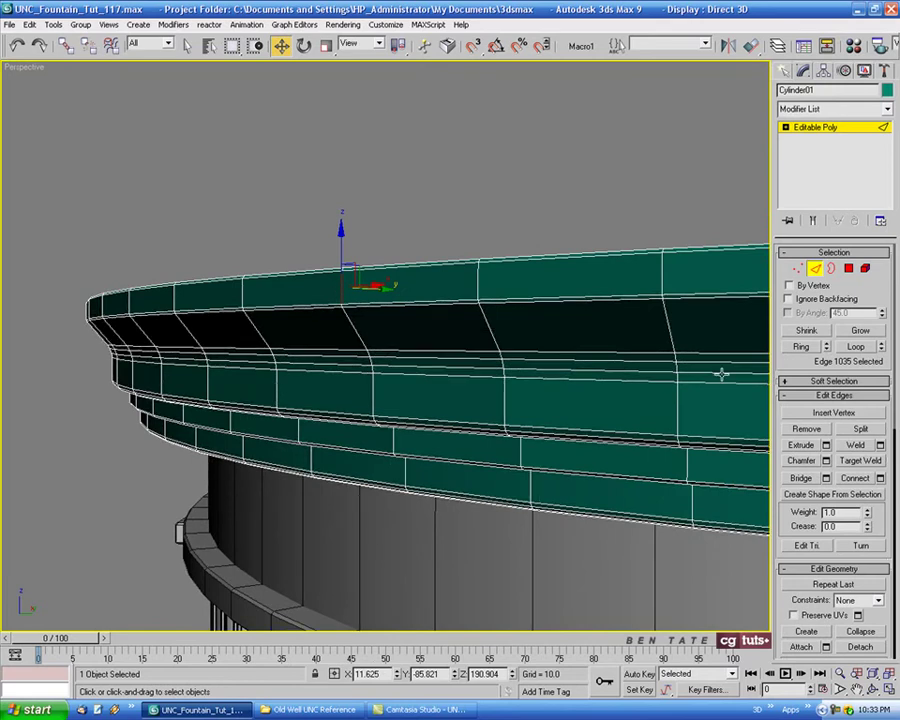
{"action": "left_click", "coordinate": [801, 346]}
{"action": "left_click", "coordinate": [848, 268], "text": "ctrl"}
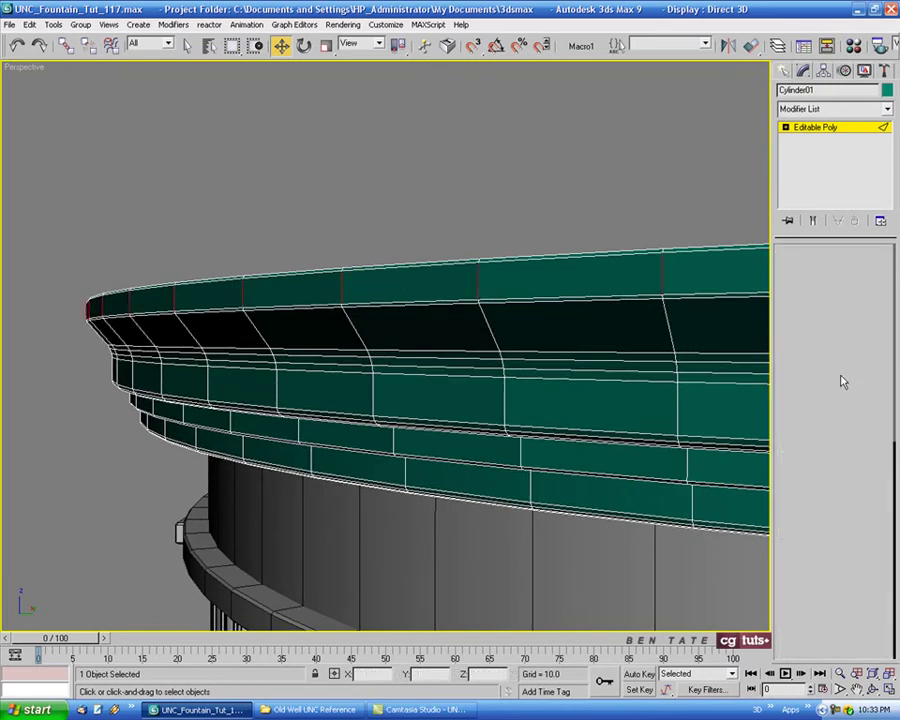
{"action": "left_click_drag", "start_coordinate": [787, 589], "coordinate": [778, 144]}
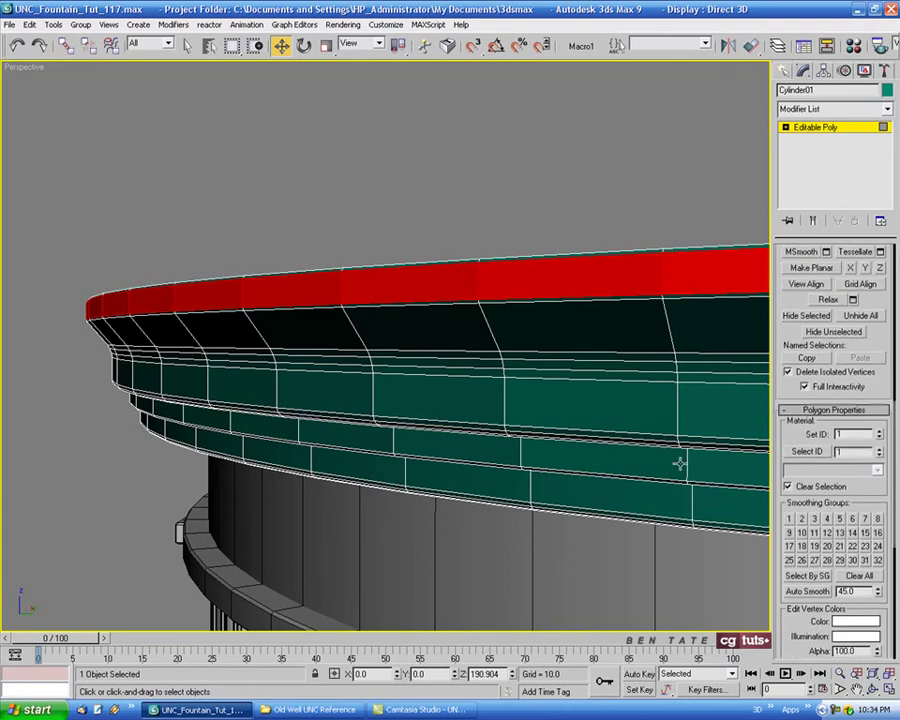
{"action": "middle_click_drag", "start_coordinate": [680, 464], "coordinate": [651, 464]}
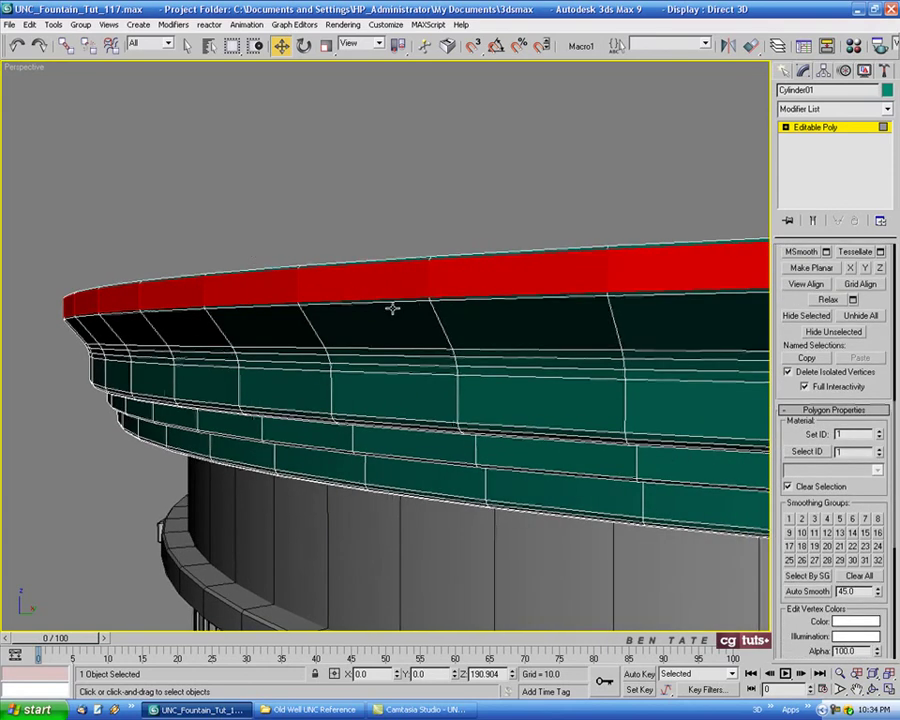
{"action": "key", "text": "ctrl+d"}
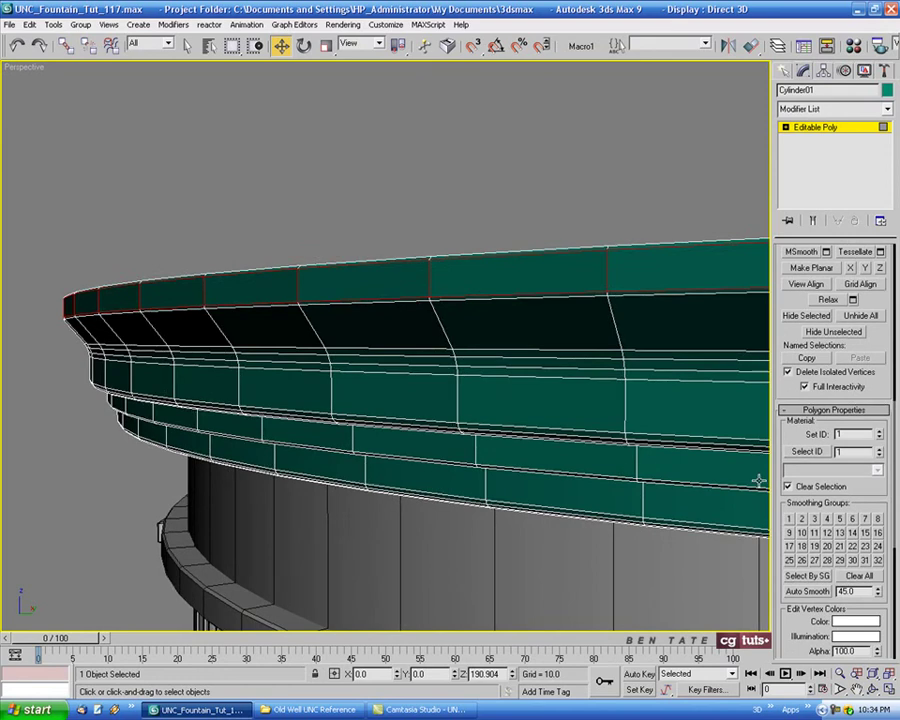
{"action": "key", "text": "ctrl+z"}
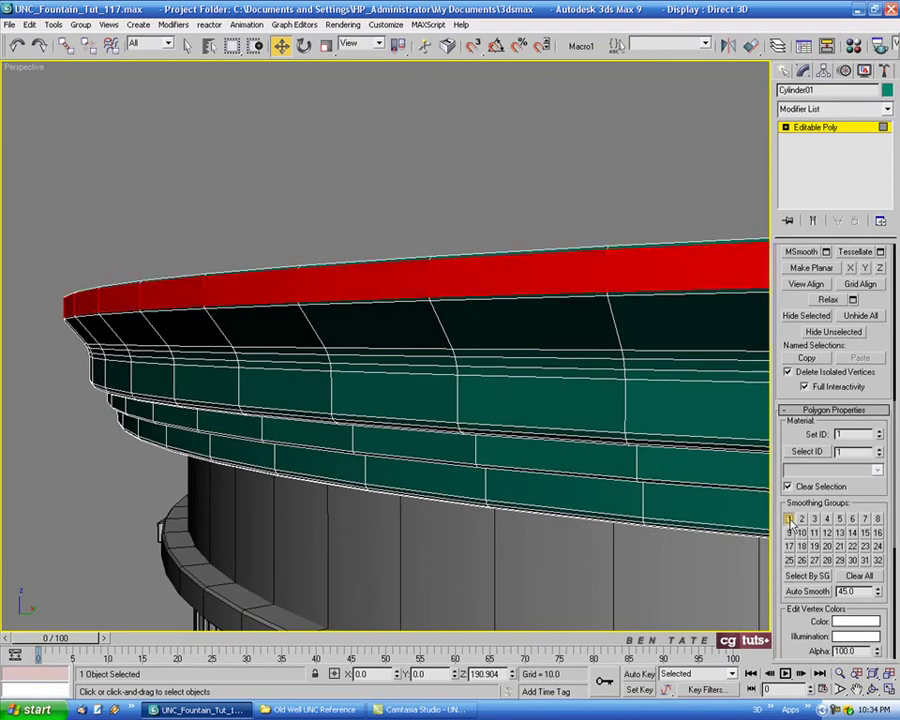
Select the cornice's full curved section by converting the rings of five connected profile edges to polygons, and assign it to smoothing group 2.
{"action": "left_click", "coordinate": [786, 128]}
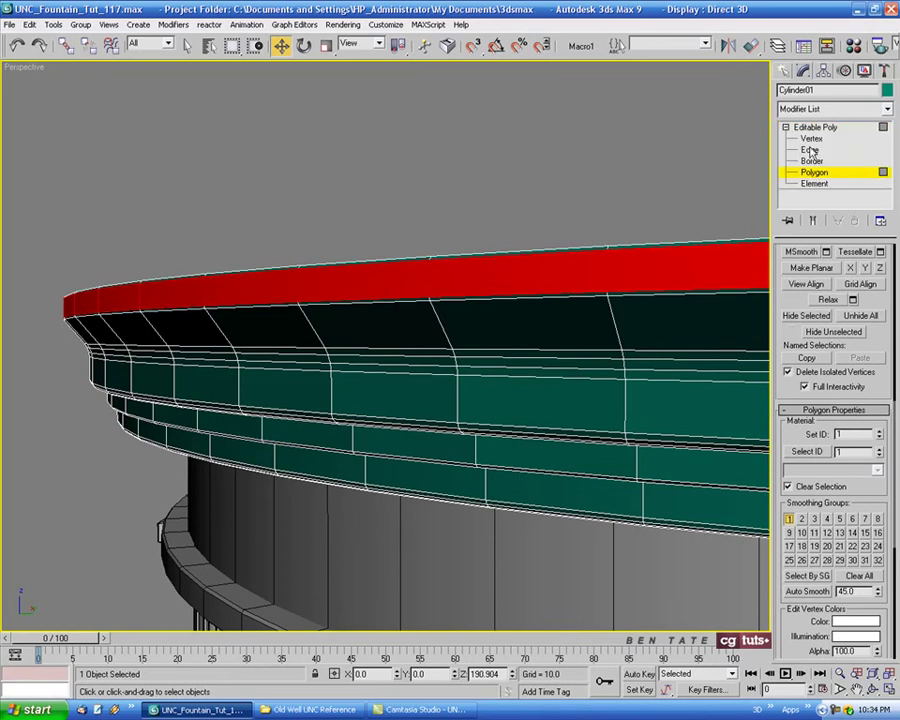
{"action": "left_click", "coordinate": [810, 149]}
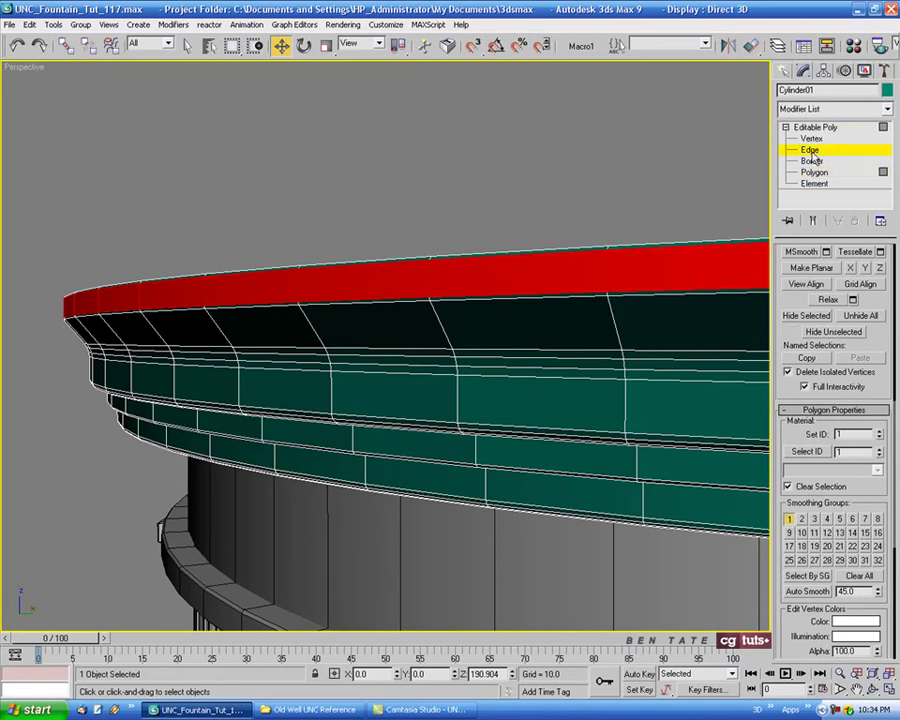
{"action": "left_click", "coordinate": [440, 324]}
{"action": "scroll", "coordinate": [465, 348], "scroll_direction": "up", "scroll_amount": 3}
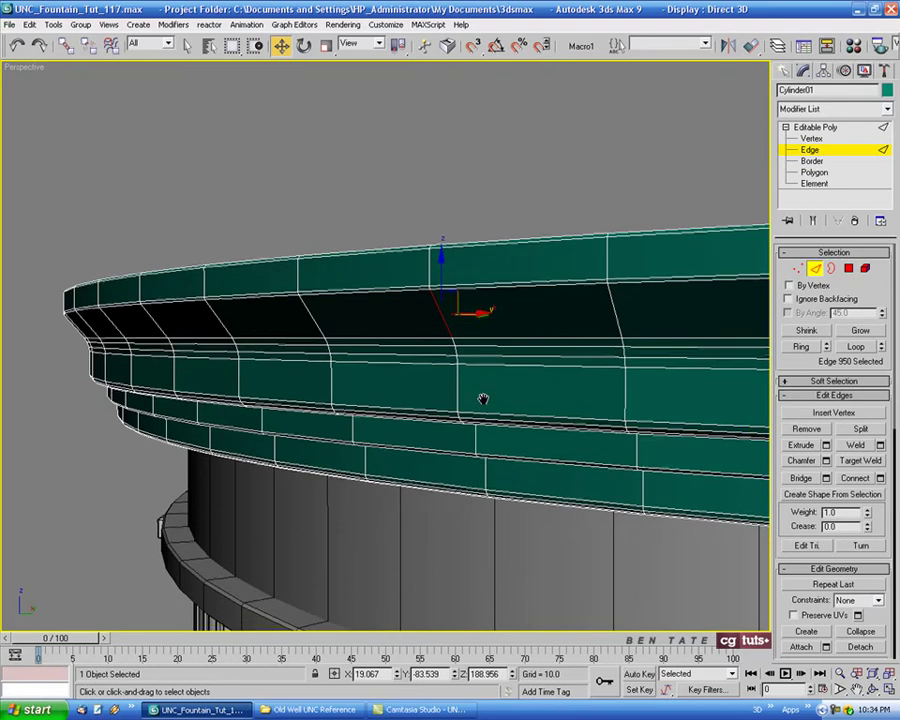
{"action": "left_click", "coordinate": [500, 249], "text": "ctrl"}
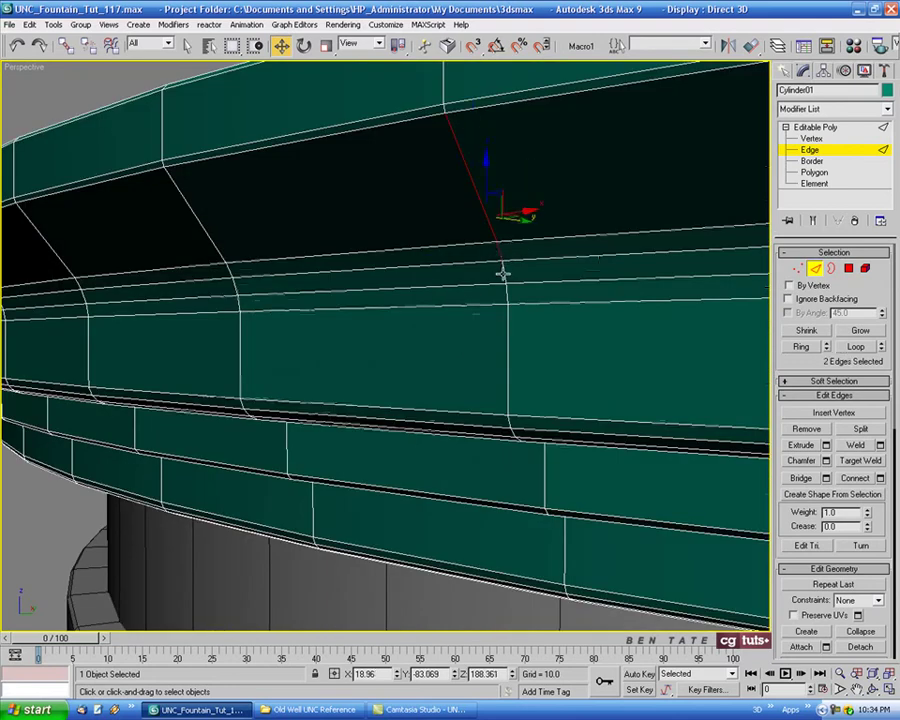
{"action": "left_click", "coordinate": [503, 273], "text": "ctrl"}
{"action": "left_click", "coordinate": [508, 295], "text": "ctrl"}
{"action": "left_click", "coordinate": [509, 334], "text": "ctrl"}
{"action": "middle_click_drag", "start_coordinate": [550, 360], "coordinate": [555, 399]}
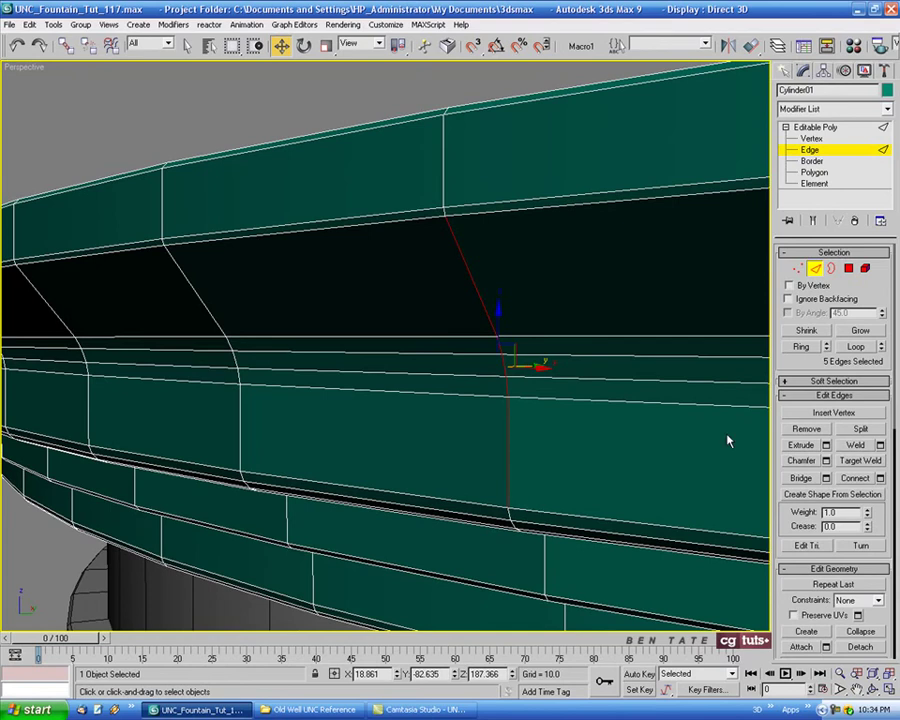
{"action": "left_click", "coordinate": [801, 346]}
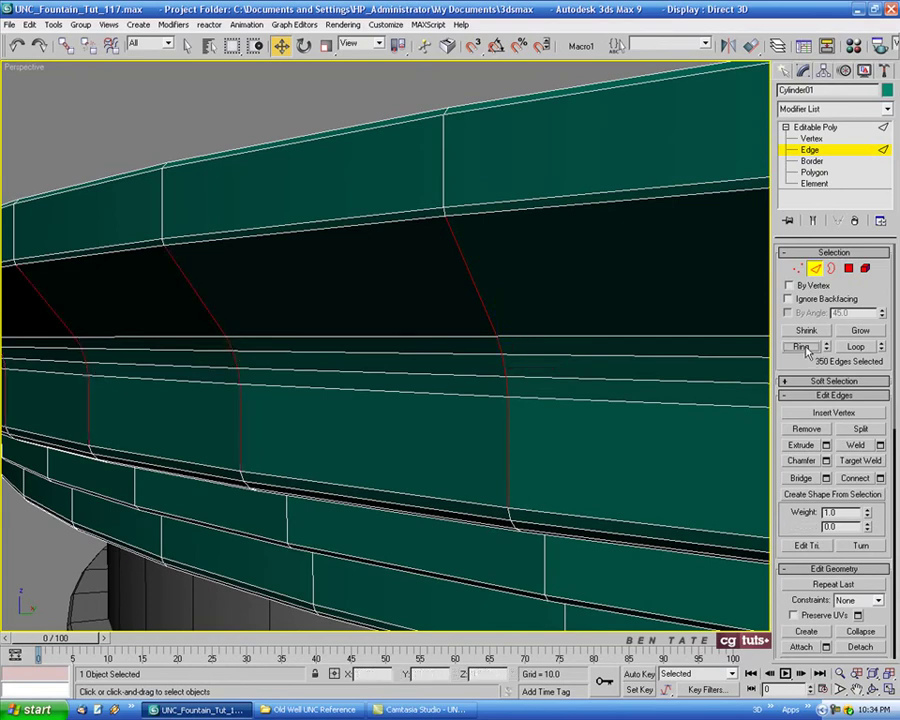
{"action": "left_click", "coordinate": [848, 269], "text": "ctrl"}
{"action": "left_click_drag", "start_coordinate": [788, 580], "coordinate": [797, 204]}
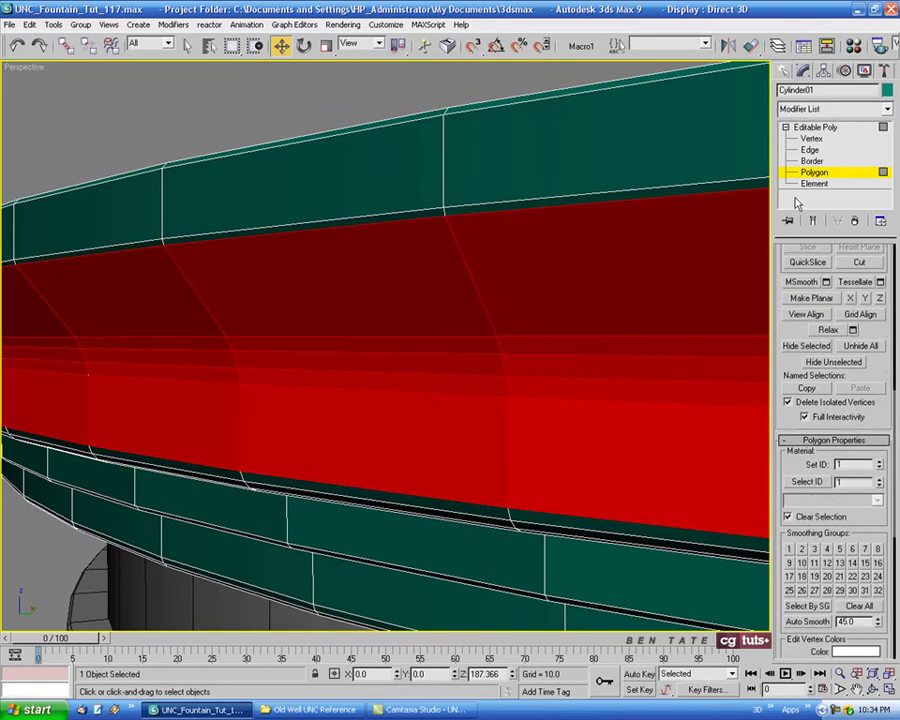
{"action": "left_click", "coordinate": [802, 549]}
Select the ring of polygons around the middle vertical band below the curved section and give it its own smoothing group.
{"action": "middle_click_drag", "start_coordinate": [500, 417], "coordinate": [581, 371]}
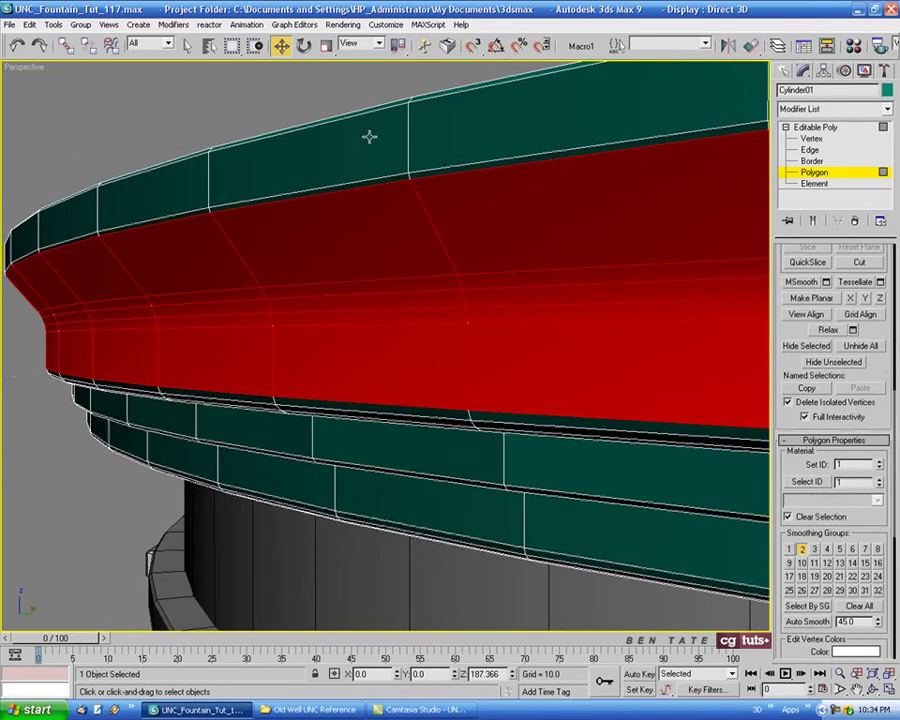
{"action": "middle_click_drag", "start_coordinate": [500, 352], "coordinate": [507, 393]}
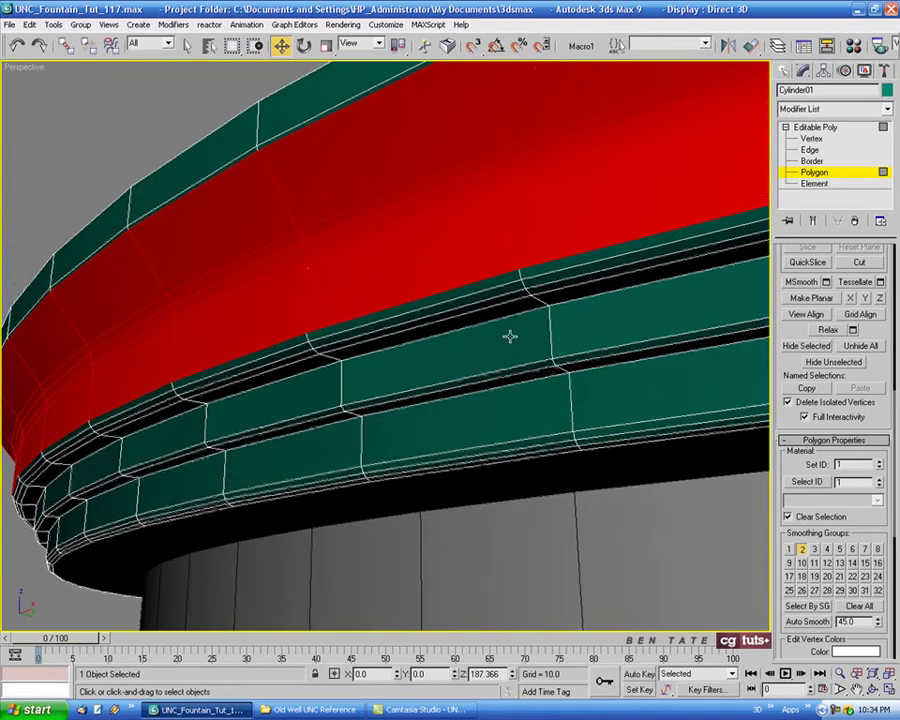
{"action": "middle_click_drag", "start_coordinate": [510, 336], "coordinate": [507, 300]}
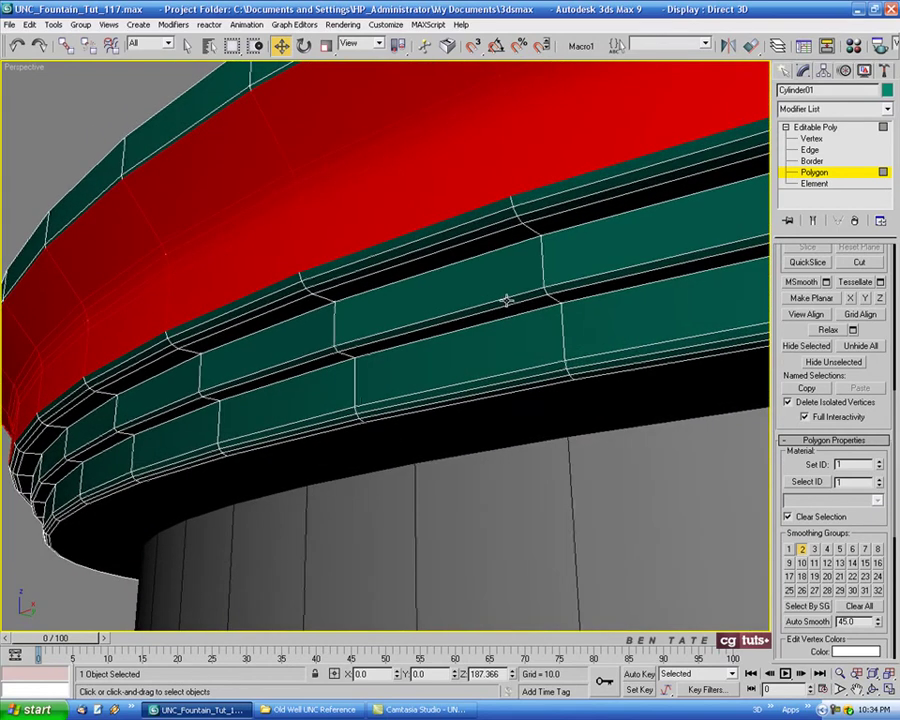
{"action": "middle_click_drag", "start_coordinate": [602, 262], "coordinate": [570, 275]}
{"action": "left_click", "coordinate": [811, 150]}
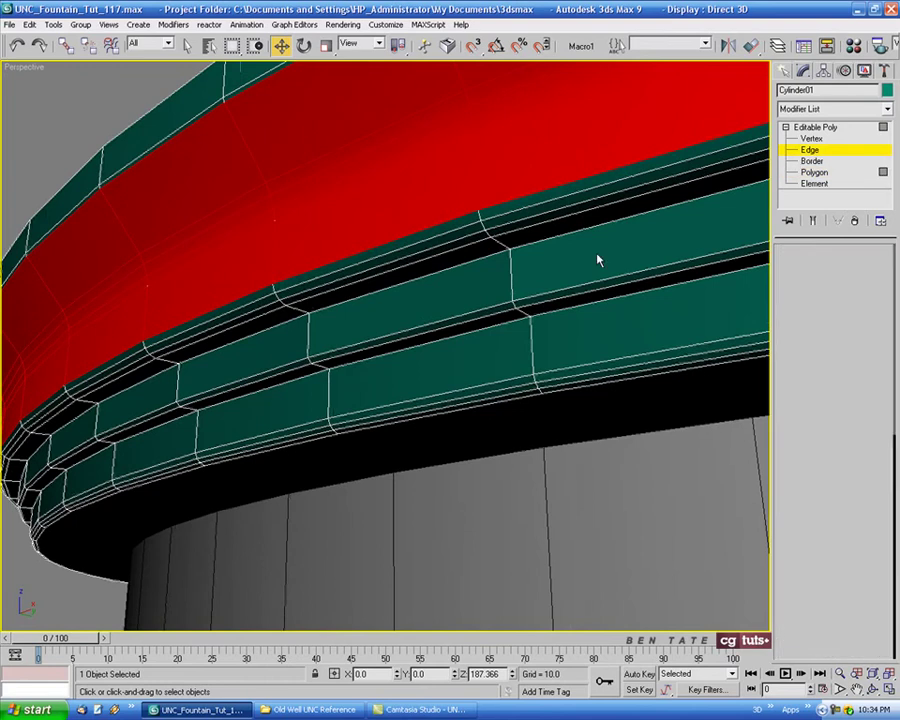
{"action": "left_click", "coordinate": [511, 267]}
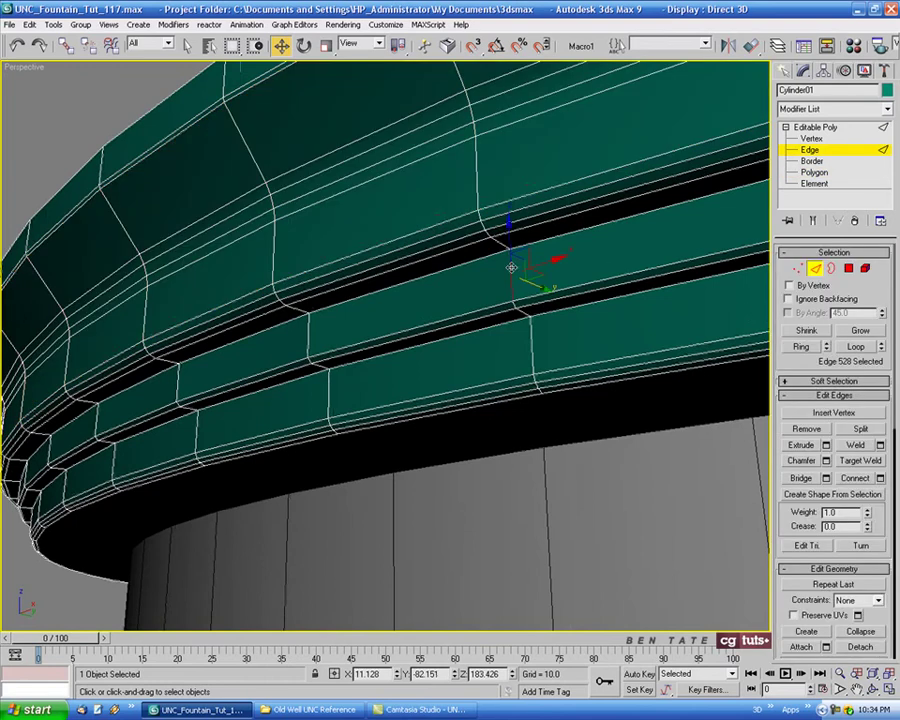
{"action": "left_click", "coordinate": [799, 347]}
{"action": "left_click", "coordinate": [848, 270], "text": "ctrl"}
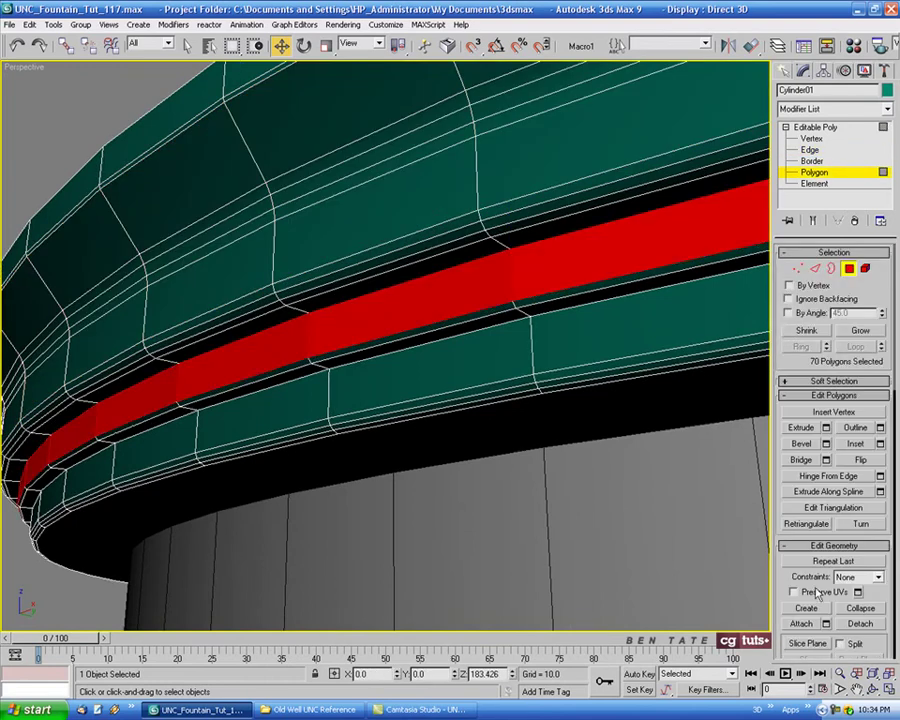
{"action": "left_click", "coordinate": [797, 546]}
{"action": "left_click", "coordinate": [833, 395]}
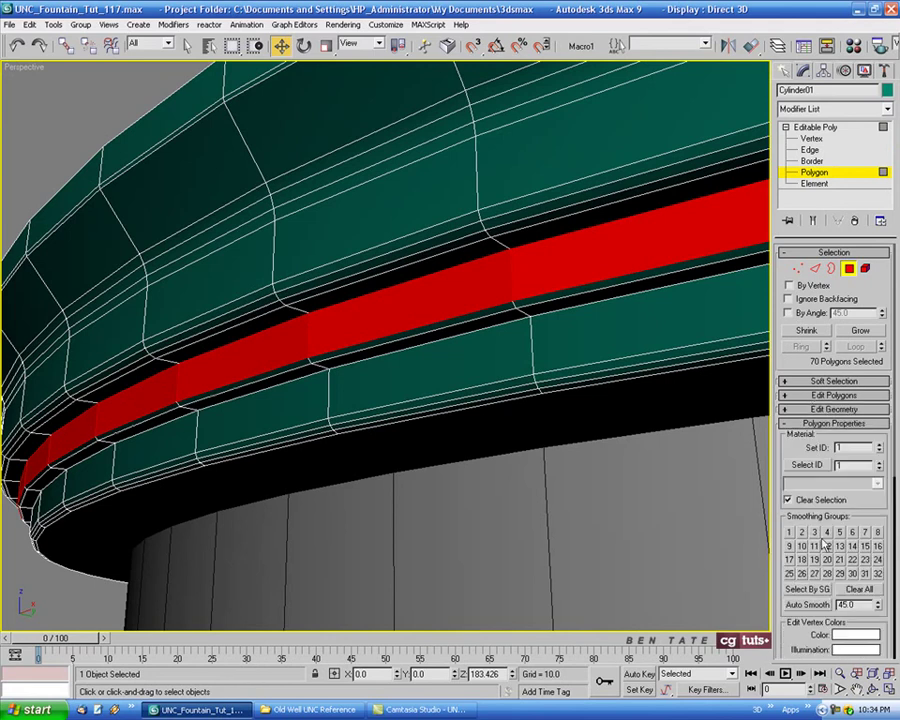
Select the ring of polygons around the cornice's lowest vertical band and assign it to smoothing group 4.
{"action": "left_click", "coordinate": [816, 269]}
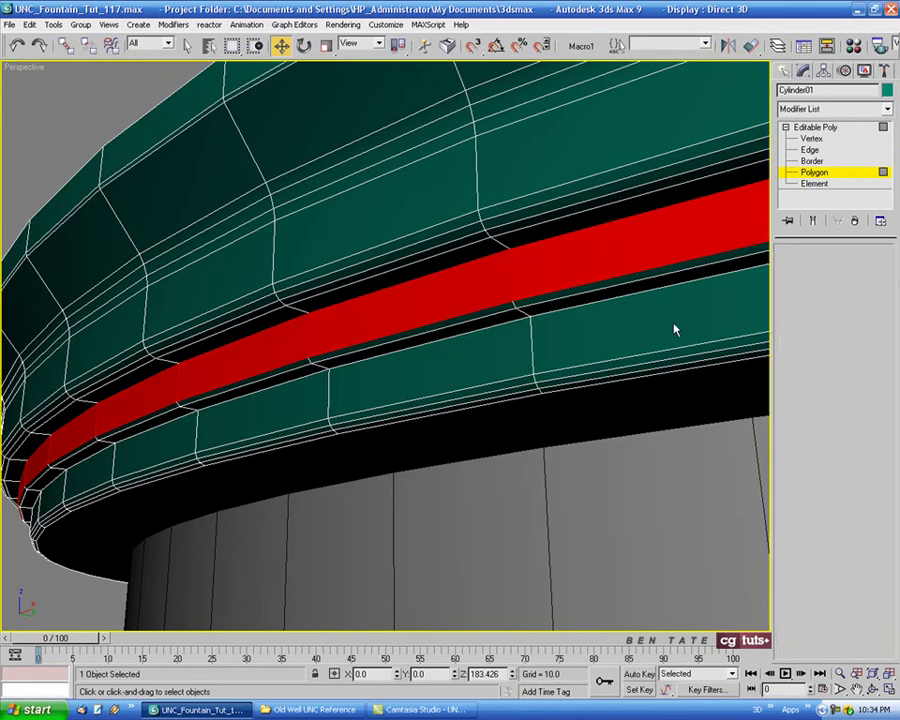
{"action": "left_click", "coordinate": [530, 346]}
{"action": "left_click", "coordinate": [802, 346]}
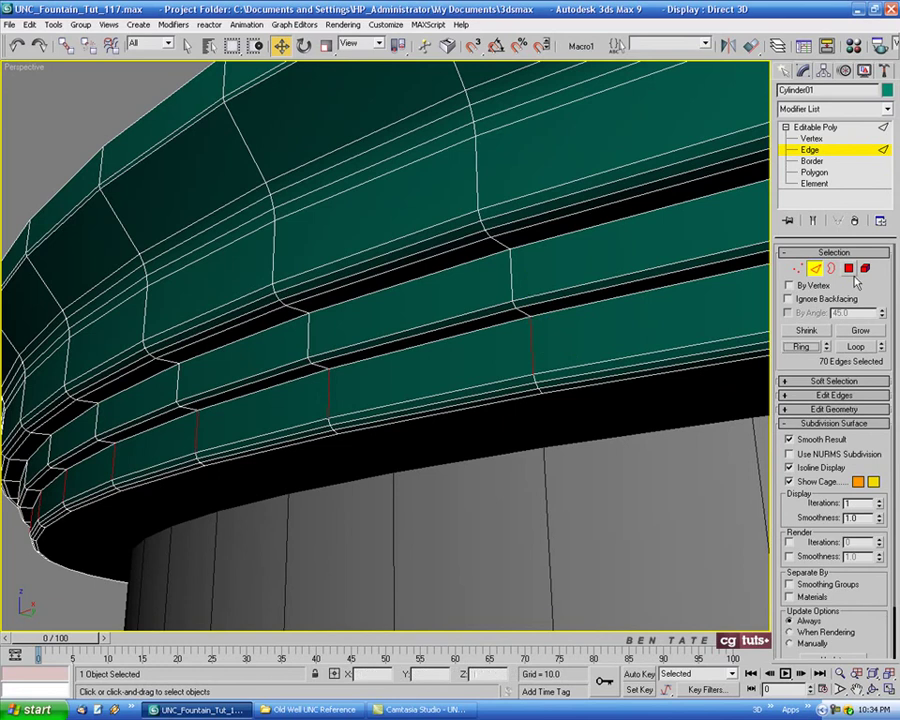
{"action": "left_click", "coordinate": [848, 268], "text": "ctrl"}
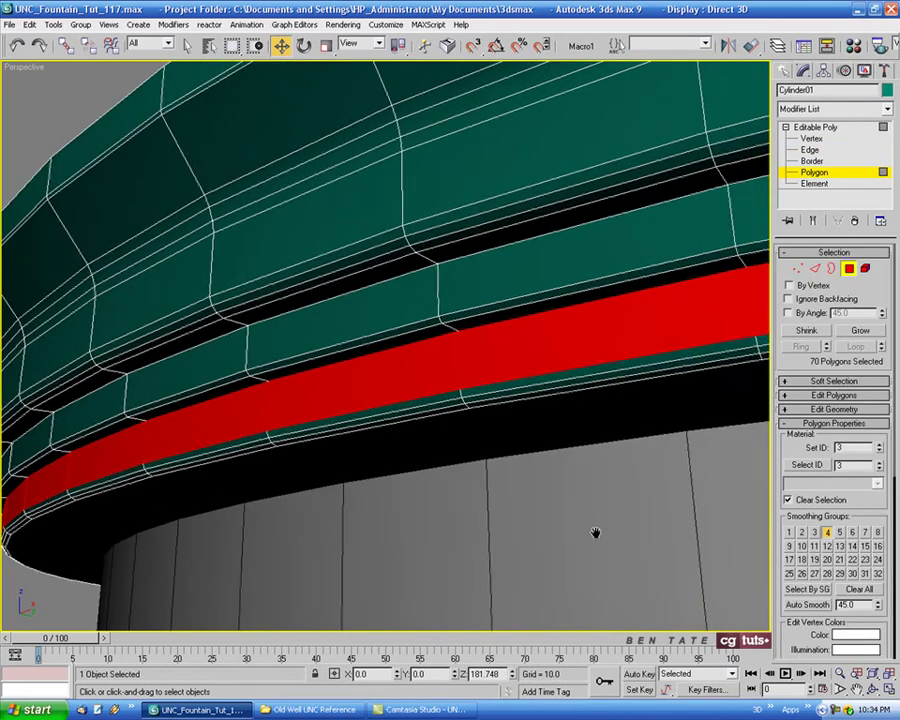
Hide the edged faces to examine the shading of the cornice bands and chamfers from below, and display the edges again.
{"action": "scroll", "coordinate": [593, 530], "scroll_direction": "up", "scroll_amount": 4}
{"action": "middle_click_drag", "start_coordinate": [595, 499], "coordinate": [587, 567], "text": "alt"}
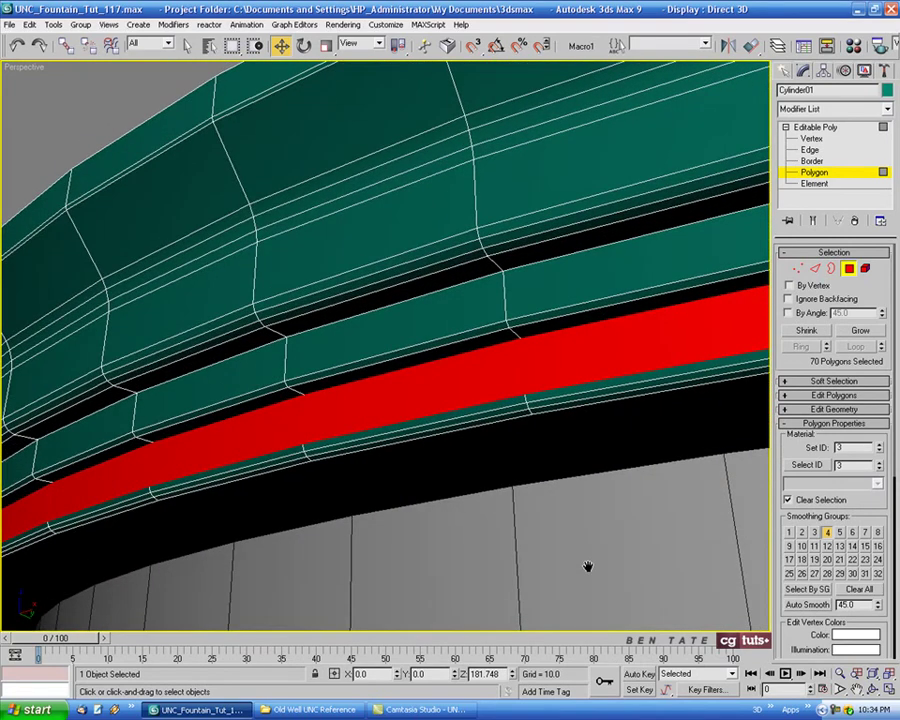
{"action": "middle_click_drag", "start_coordinate": [624, 318], "coordinate": [615, 364], "text": "alt"}
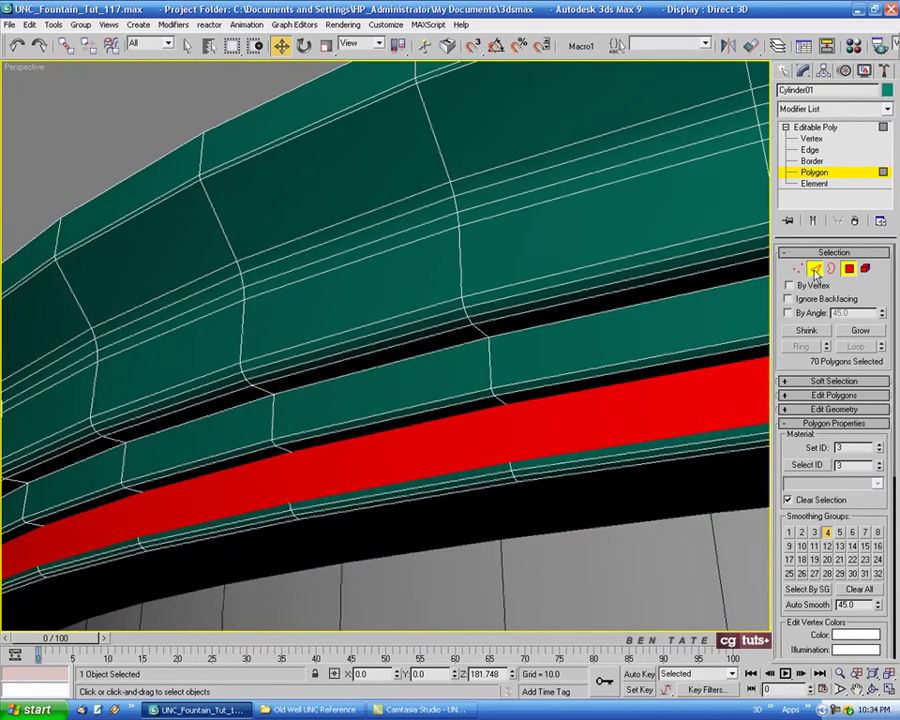
{"action": "left_click", "coordinate": [815, 270]}
{"action": "middle_click_drag", "start_coordinate": [586, 300], "coordinate": [580, 267]}
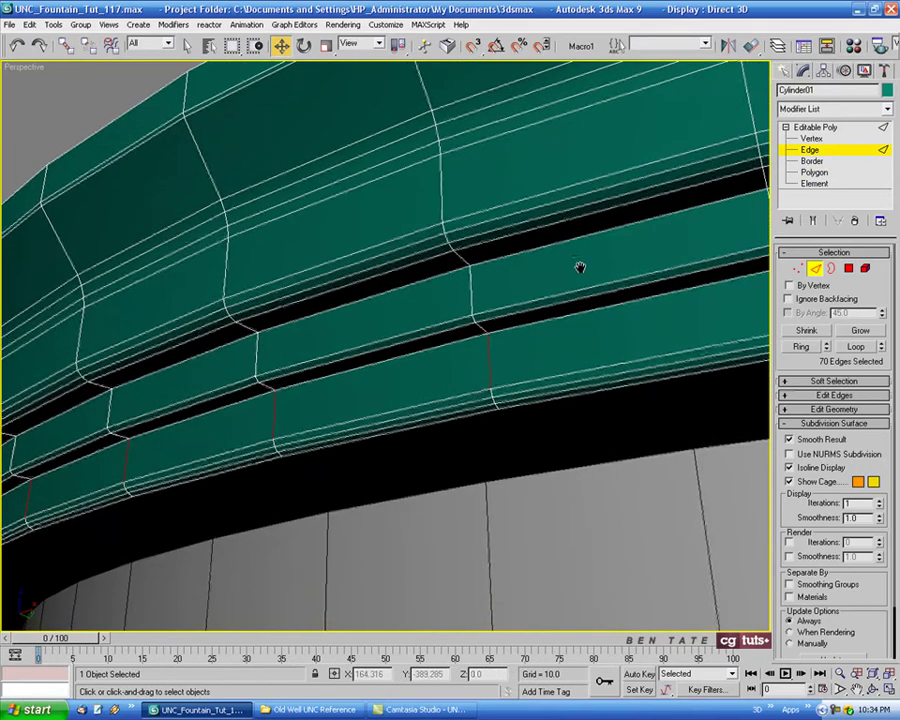
{"action": "key", "text": "F4"}
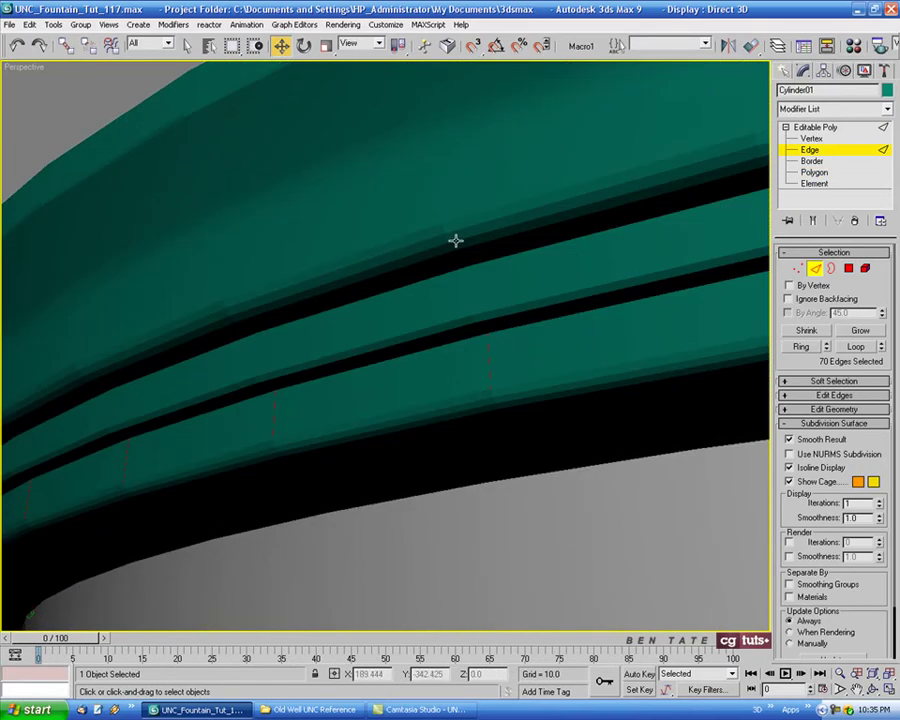
{"action": "middle_click_drag", "start_coordinate": [455, 240], "coordinate": [504, 250], "text": "alt"}
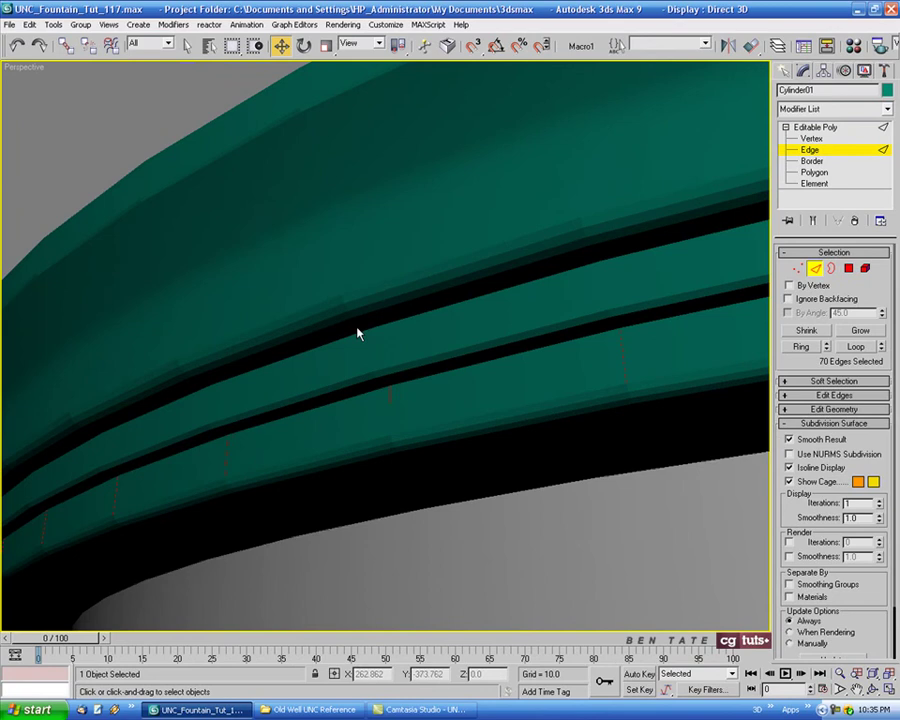
{"action": "key", "text": "F4"}
Select the three narrow chamfer strips beneath the curved section all around the cornice by converting their edge rings to polygons.
{"action": "middle_click_drag", "start_coordinate": [460, 338], "coordinate": [420, 382]}
{"action": "scroll", "coordinate": [526, 302], "scroll_direction": "up", "scroll_amount": 3}
{"action": "middle_click_drag", "start_coordinate": [518, 298], "coordinate": [478, 219]}
{"action": "left_click", "coordinate": [493, 235]}
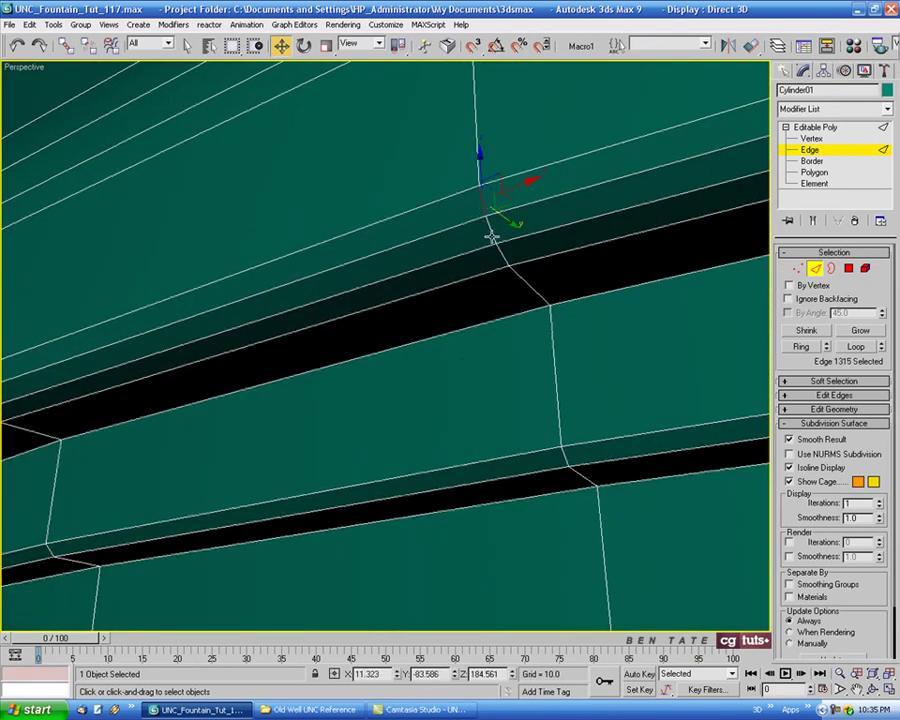
{"action": "left_click", "coordinate": [492, 237], "text": "ctrl"}
{"action": "left_click", "coordinate": [500, 251], "text": "ctrl"}
{"action": "scroll", "coordinate": [528, 283], "scroll_direction": "down", "scroll_amount": 4}
{"action": "middle_click_drag", "start_coordinate": [528, 283], "coordinate": [480, 320]}
{"action": "scroll", "coordinate": [526, 265], "scroll_direction": "up", "scroll_amount": 2}
{"action": "scroll", "coordinate": [485, 290], "scroll_direction": "up", "scroll_amount": 4}
{"action": "left_click", "coordinate": [799, 348]}
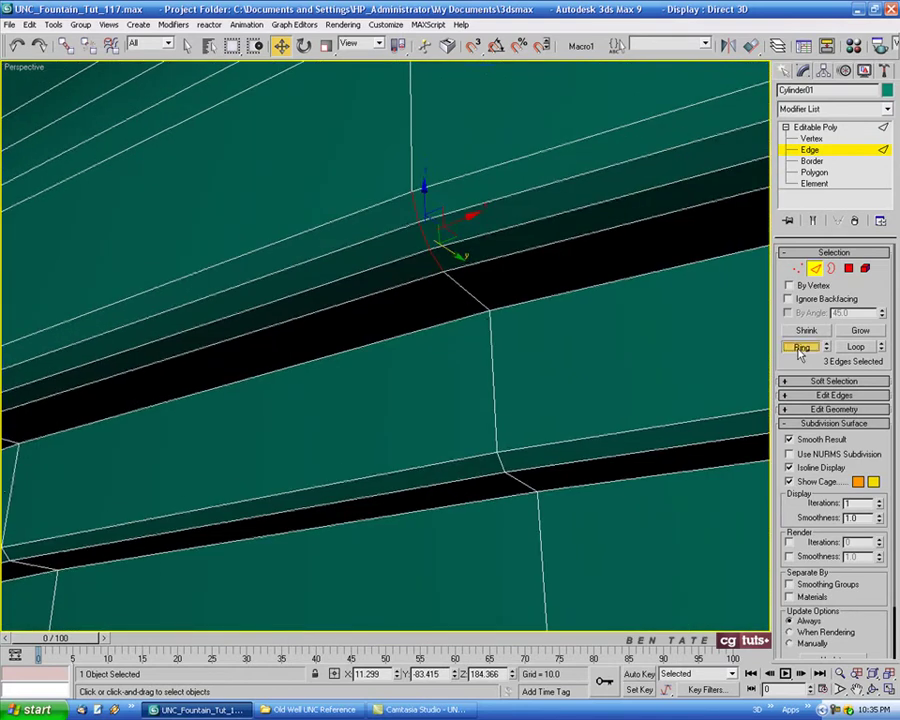
{"action": "left_click", "coordinate": [800, 347]}
{"action": "left_click", "coordinate": [849, 268], "text": "ctrl"}
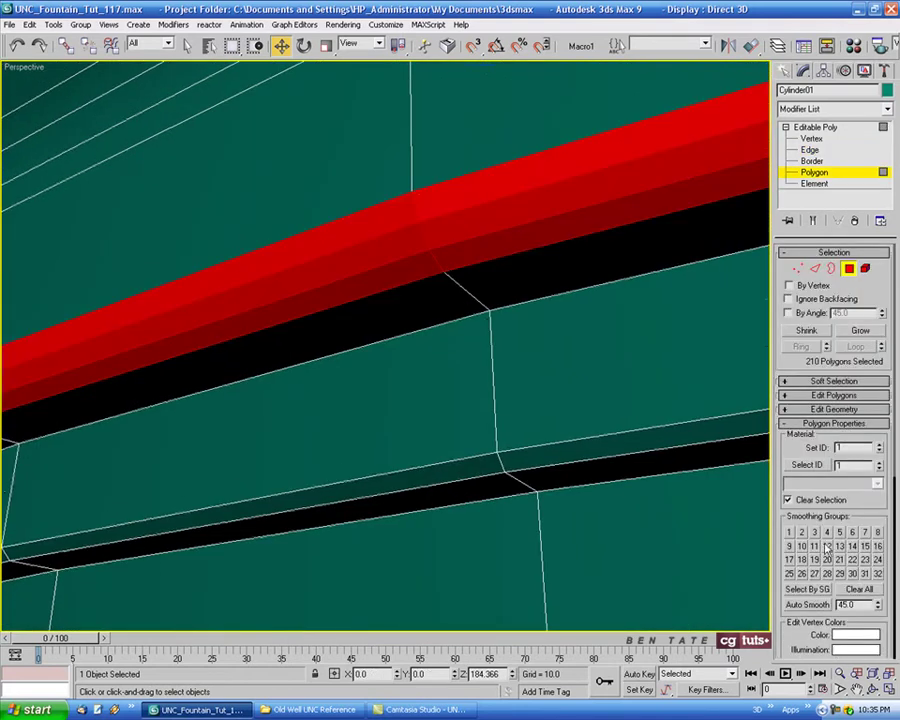
Select the three narrow chamfer strips below the cornice's lowest vertical band all around and assign them to smoothing group 6.
{"action": "middle_click_drag", "start_coordinate": [560, 464], "coordinate": [520, 344]}
{"action": "key", "text": "2"}
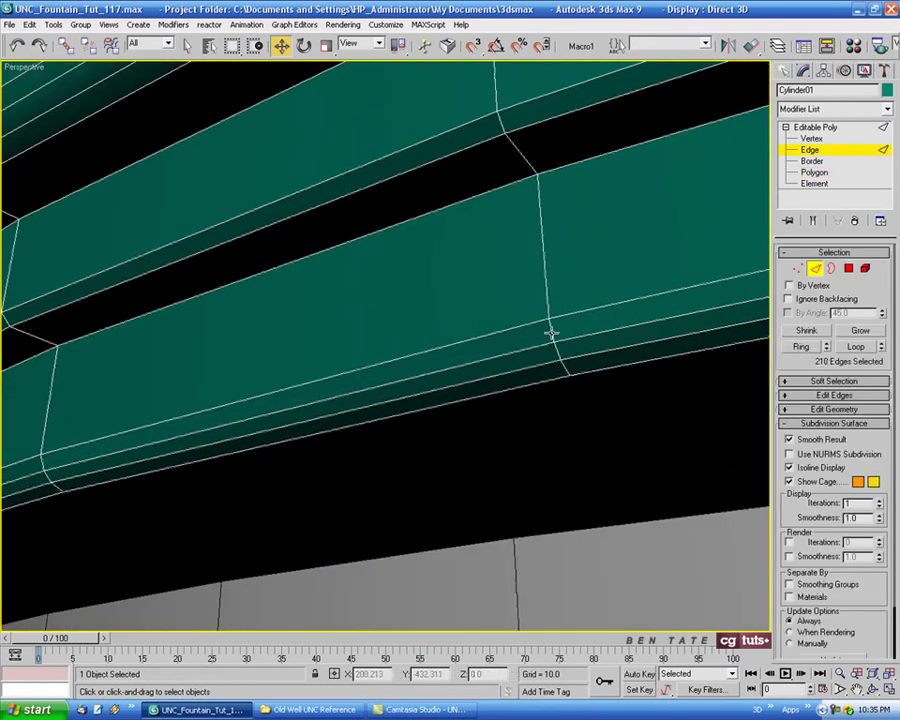
{"action": "left_click", "coordinate": [553, 340]}
{"action": "left_click", "coordinate": [562, 366], "text": "ctrl"}
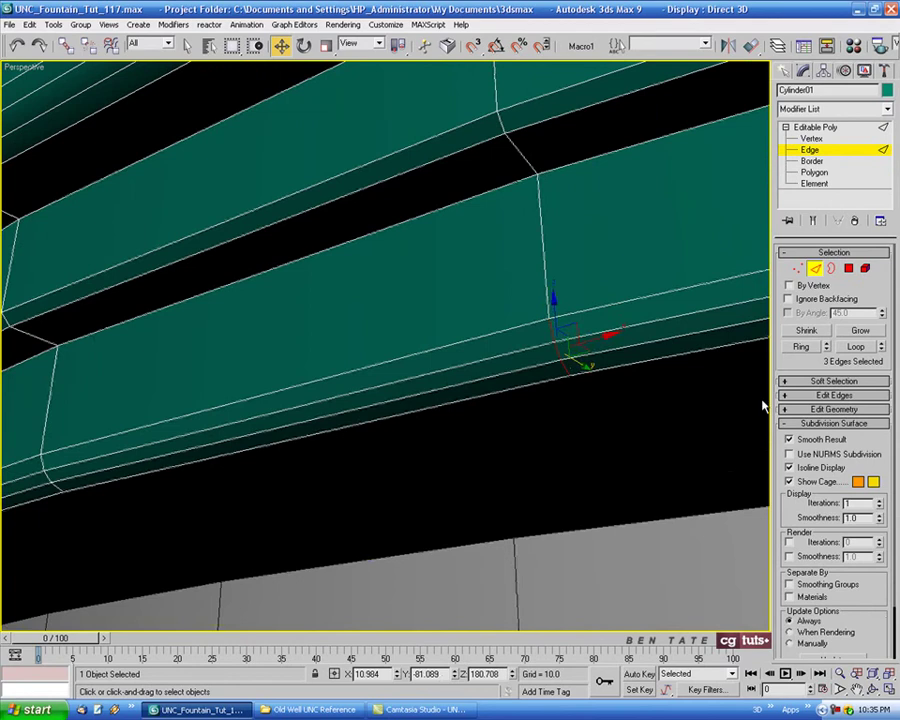
{"action": "left_click", "coordinate": [852, 347]}
{"action": "left_click", "coordinate": [802, 347]}
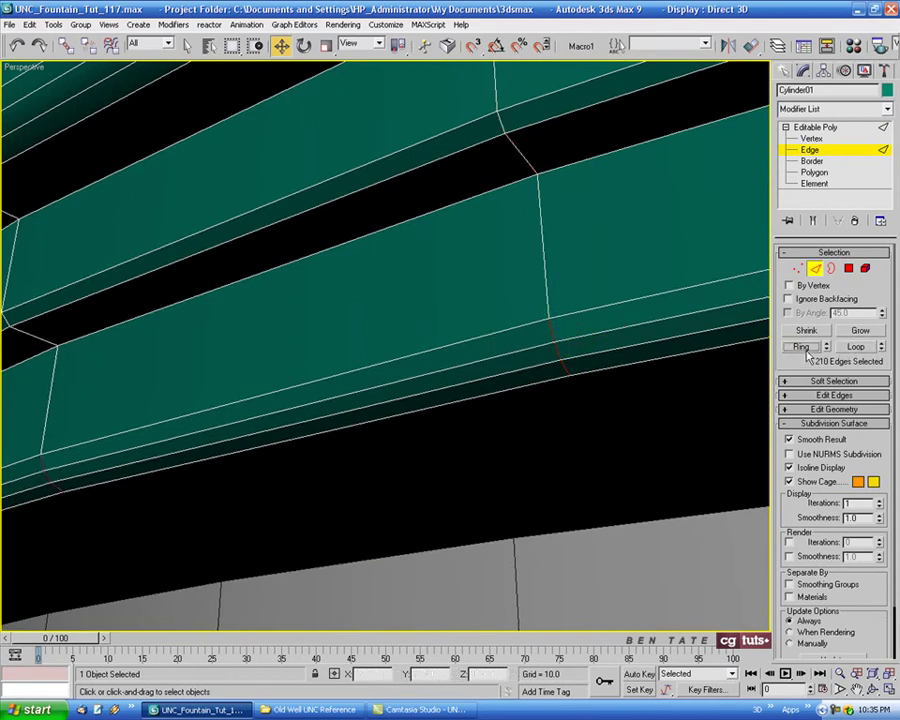
{"action": "left_click", "coordinate": [850, 272], "text": "ctrl"}
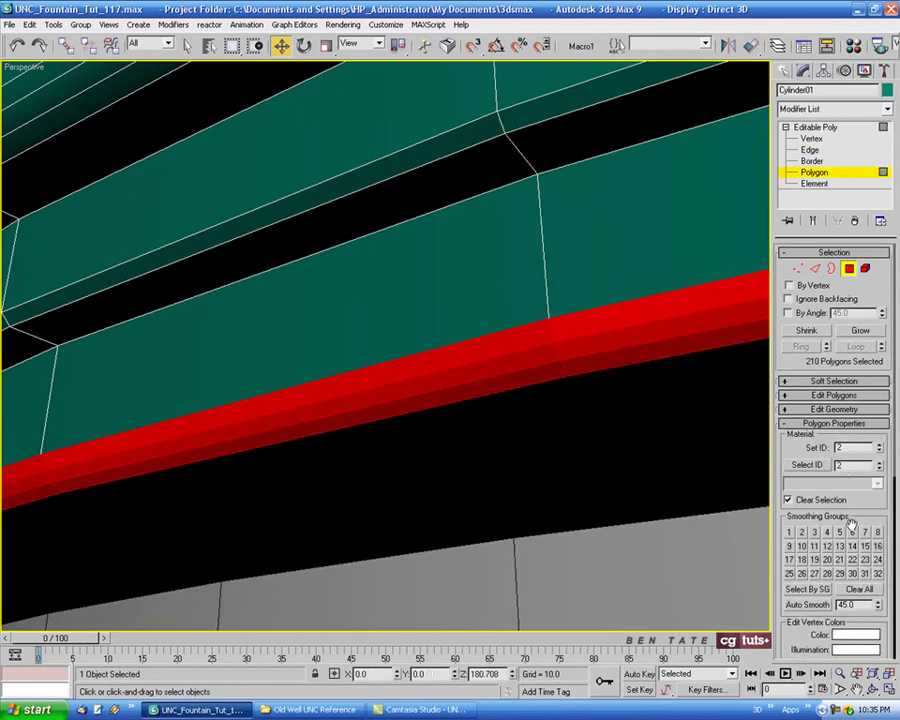
{"action": "mouse_move", "coordinate": [676, 418]}
{"action": "middle_mouse_down"}
{"action": "mouse_move", "coordinate": [573, 438]}
{"action": "mouse_move", "coordinate": [536, 434]}
{"action": "middle_mouse_up"}
{"action": "scroll", "coordinate": [575, 426], "scroll_direction": "down", "scroll_amount": 4}
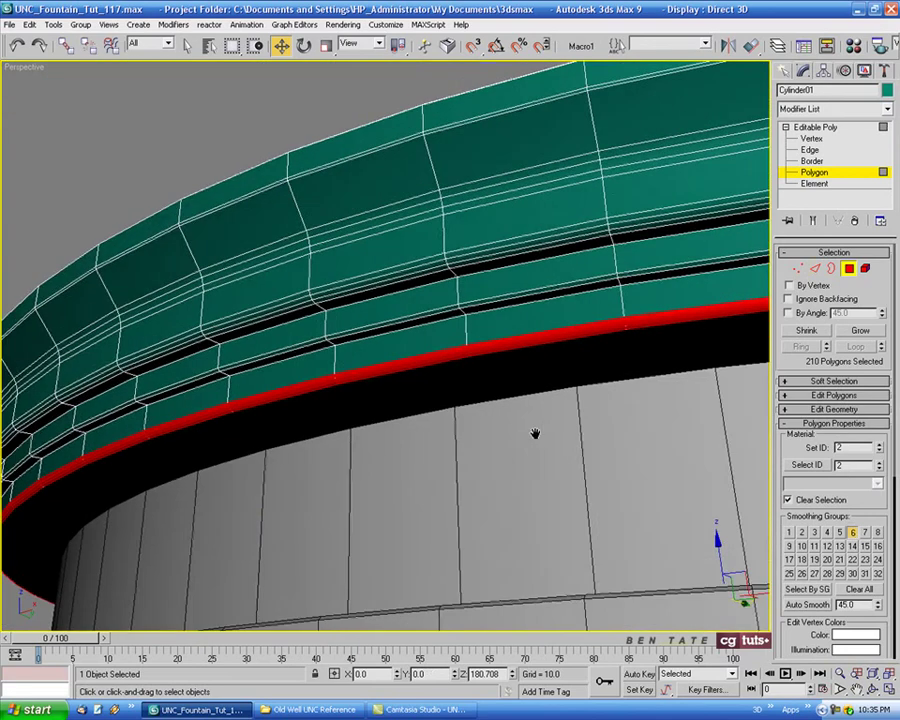
Hide the edged faces and examine the cornice's shading from a distance and close to its top rim.
{"action": "key", "text": "F3"}
{"action": "scroll", "coordinate": [556, 428], "scroll_direction": "down", "scroll_amount": 10}
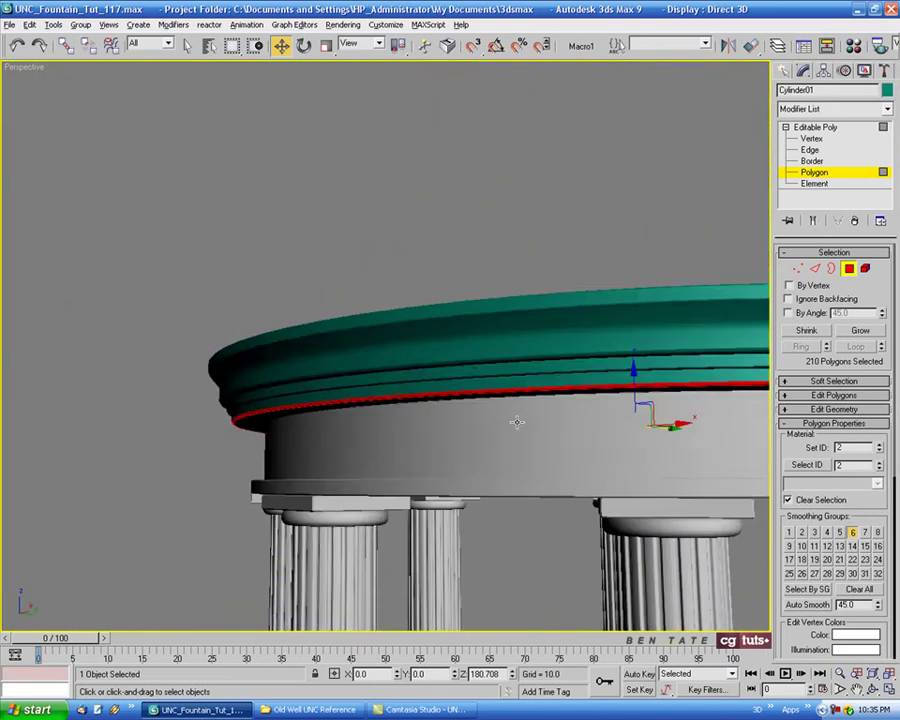
{"action": "middle_click_drag", "start_coordinate": [516, 421], "coordinate": [541, 413], "text": "alt"}
{"action": "scroll", "coordinate": [541, 413], "scroll_direction": "up", "scroll_amount": 10}
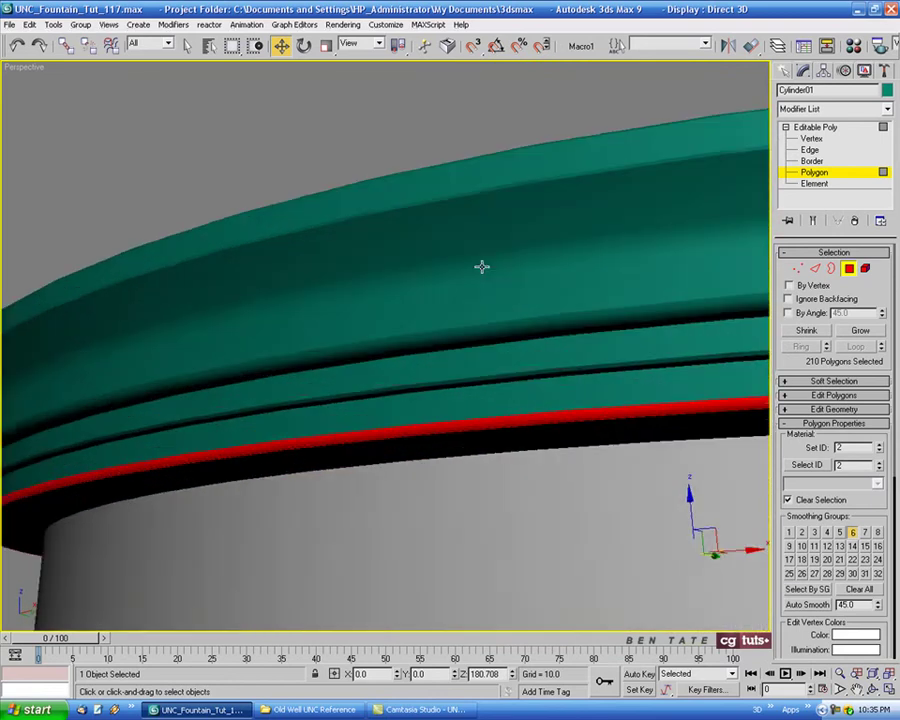
{"action": "middle_click_drag", "start_coordinate": [480, 264], "coordinate": [504, 307]}
{"action": "scroll", "coordinate": [504, 307], "scroll_direction": "up", "scroll_amount": 5}
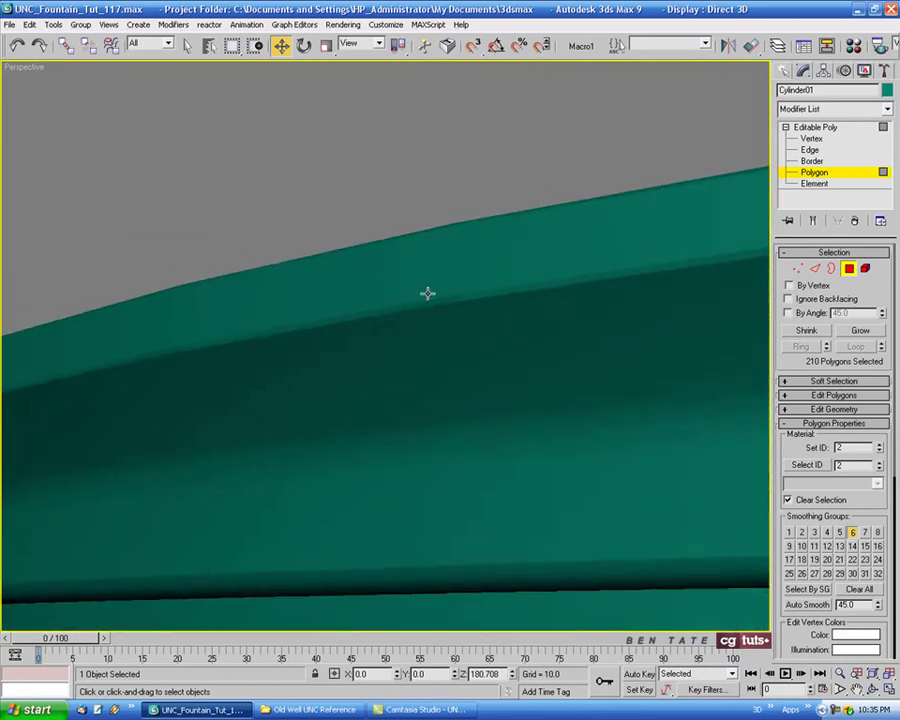
Display the edges, select the narrow chamfer ring between the top rim and the curved section, and assign it to smoothing group 7.
{"action": "key", "text": "F4"}
{"action": "scroll", "coordinate": [447, 301], "scroll_direction": "up", "scroll_amount": 4}
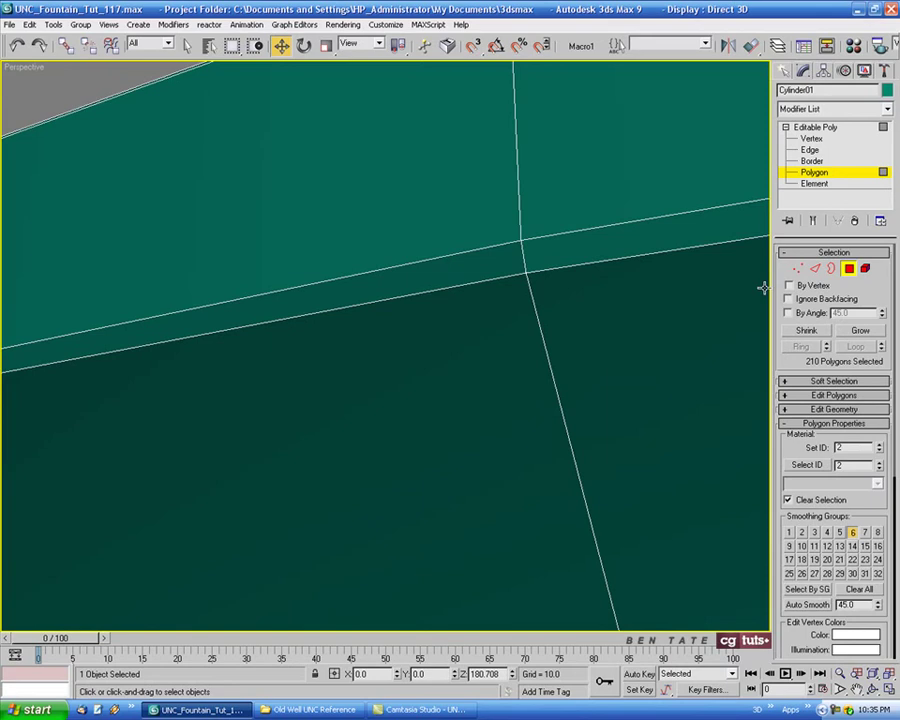
{"action": "left_click", "coordinate": [815, 268]}
{"action": "left_click", "coordinate": [522, 257]}
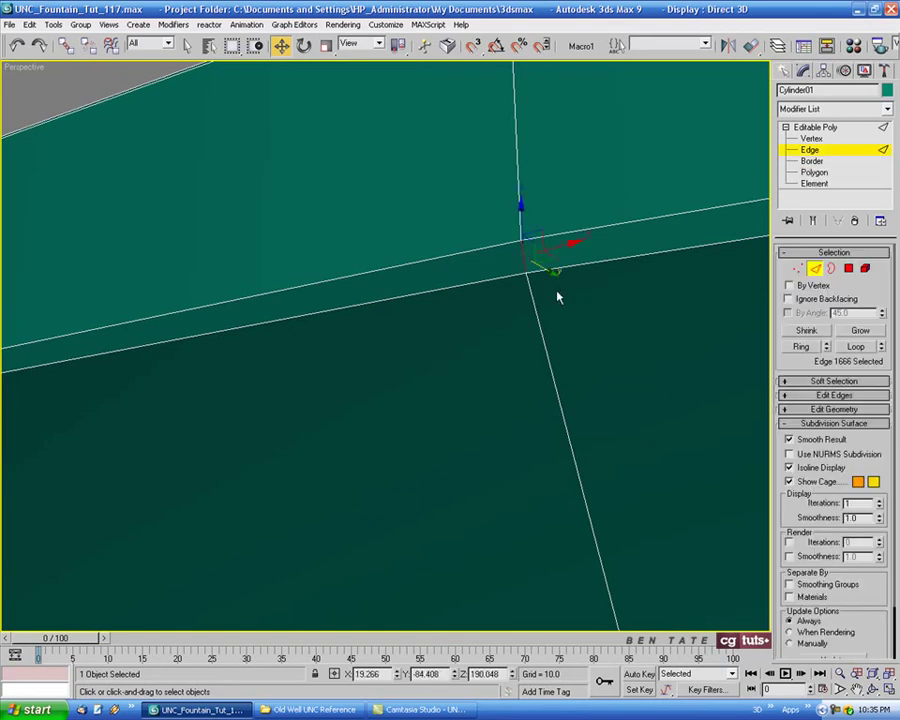
{"action": "scroll", "coordinate": [558, 295], "scroll_direction": "down", "scroll_amount": 3}
{"action": "scroll", "coordinate": [408, 365], "scroll_direction": "up", "scroll_amount": 3}
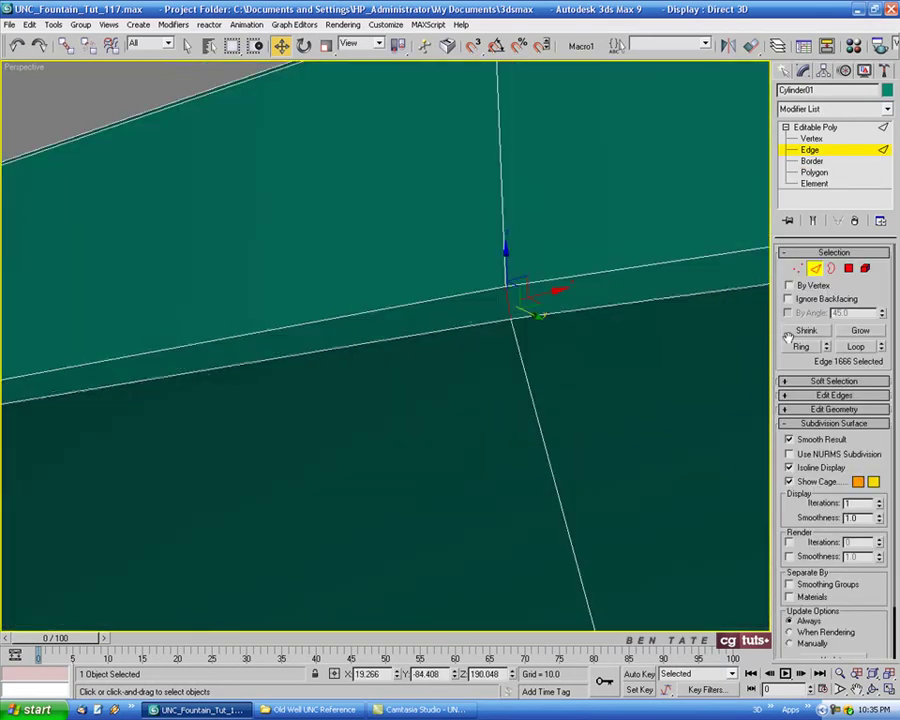
{"action": "left_click", "coordinate": [800, 346]}
{"action": "left_click", "coordinate": [852, 270], "text": "ctrl"}
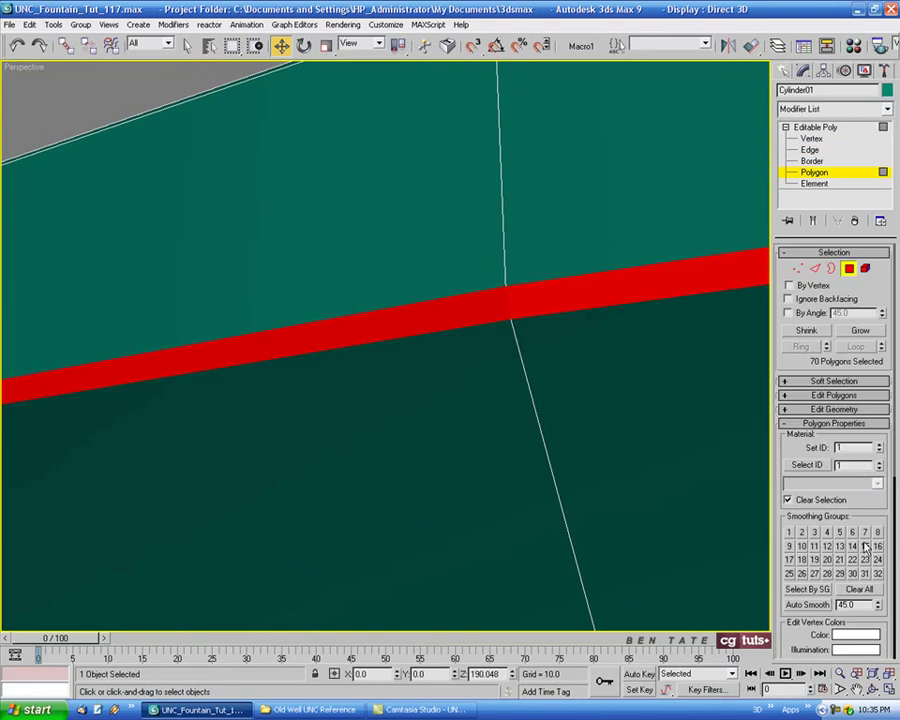
{"action": "scroll", "coordinate": [585, 421], "scroll_direction": "down", "scroll_amount": 6}
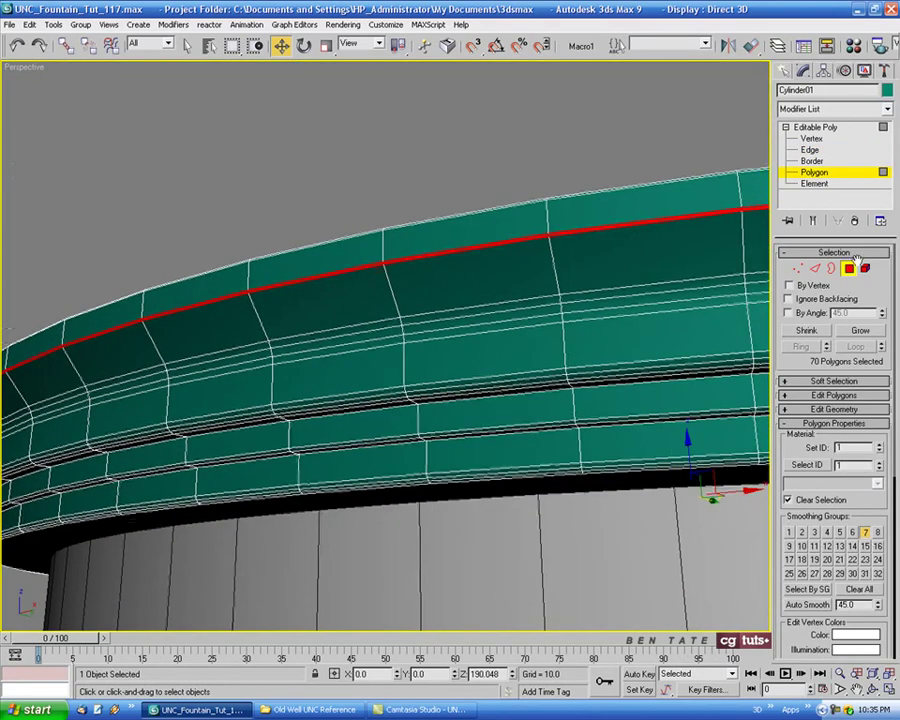
Leave polygon editing, hide the edged faces, and set the cornice's object color to black.
{"action": "left_click", "coordinate": [850, 268]}
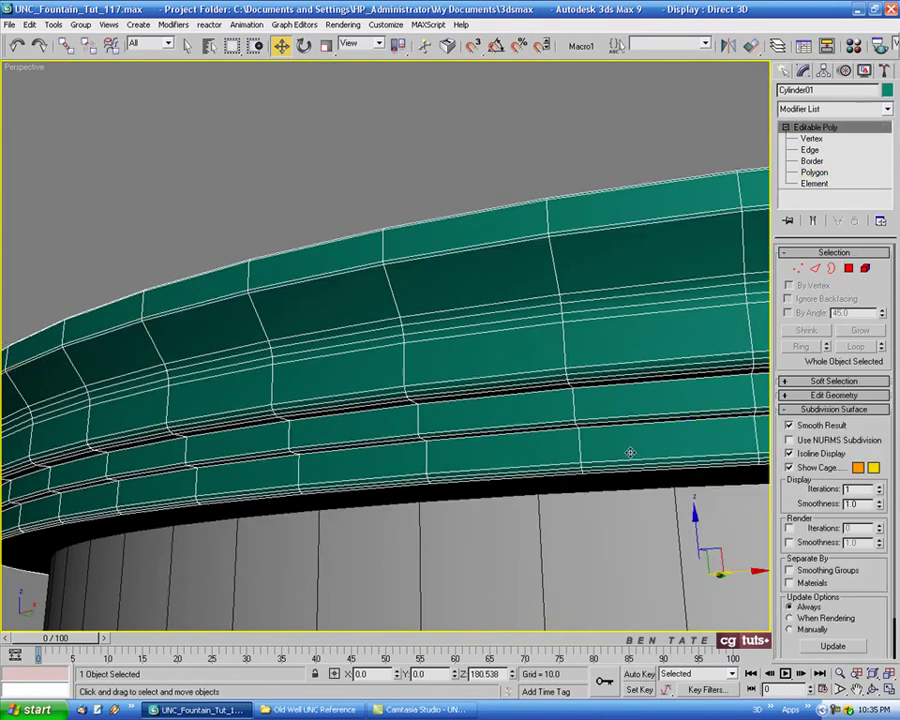
{"action": "key", "text": "F4"}
{"action": "middle_click_drag", "start_coordinate": [612, 444], "coordinate": [447, 247]}
{"action": "scroll", "coordinate": [571, 427], "scroll_direction": "down", "scroll_amount": 4}
{"action": "scroll", "coordinate": [571, 412], "scroll_direction": "down", "scroll_amount": 3}
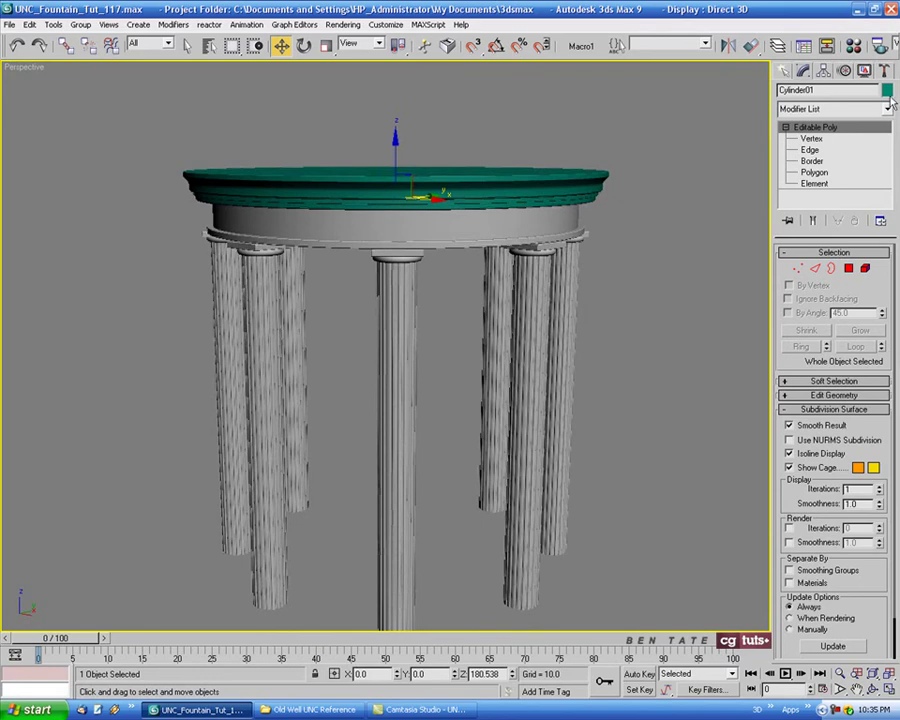
{"action": "left_click", "coordinate": [557, 389]}
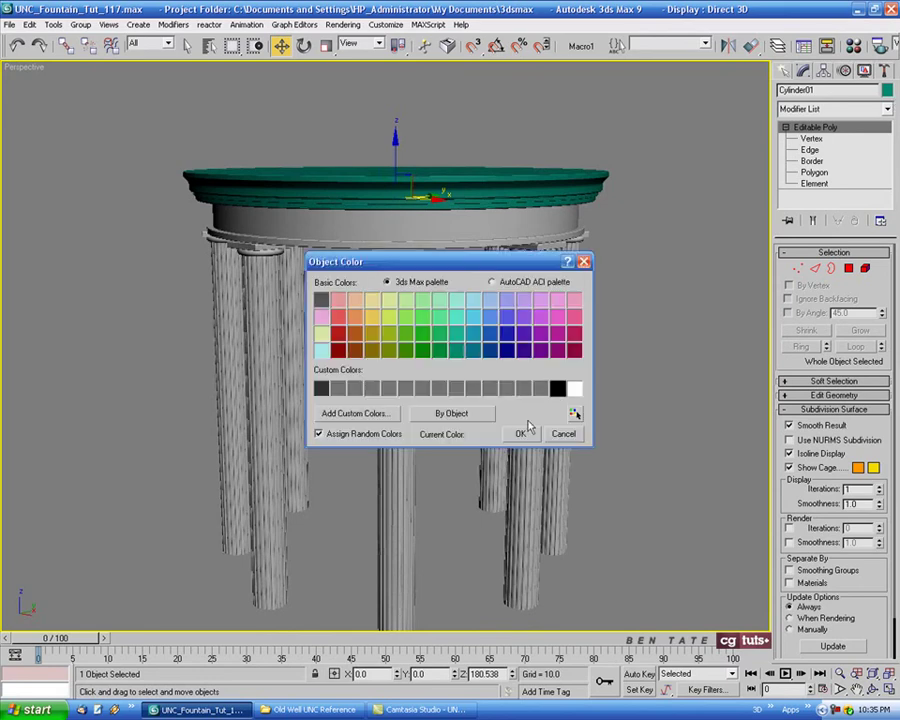
{"action": "left_click", "coordinate": [520, 433]}
Apply the 01 - Default material to the cornice and rename the object Top Detail.
{"action": "middle_click_drag", "start_coordinate": [643, 383], "coordinate": [628, 392], "text": "alt"}
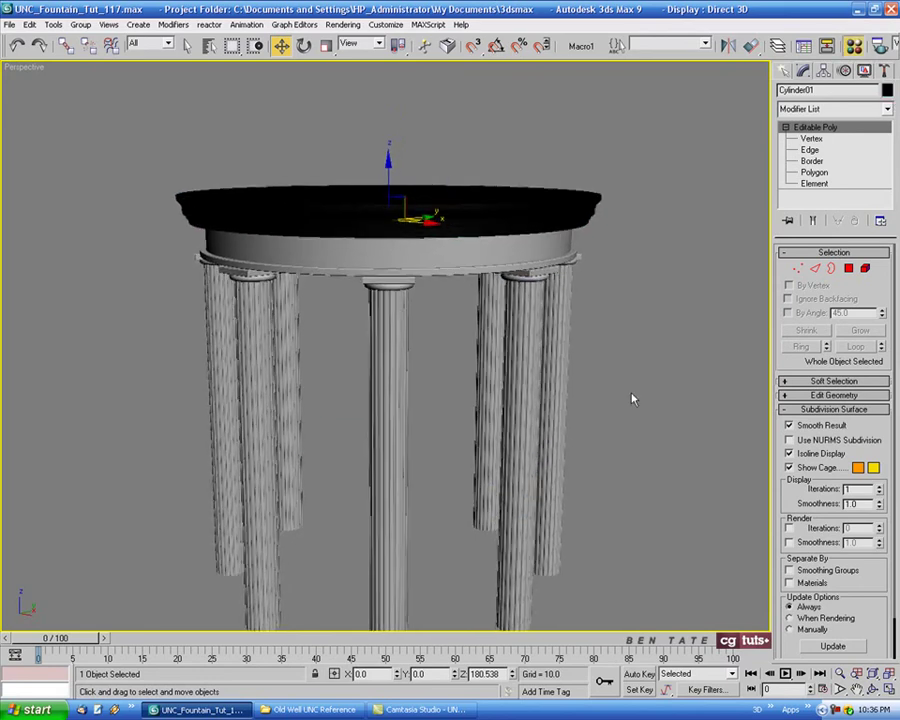
{"action": "key", "text": "m"}
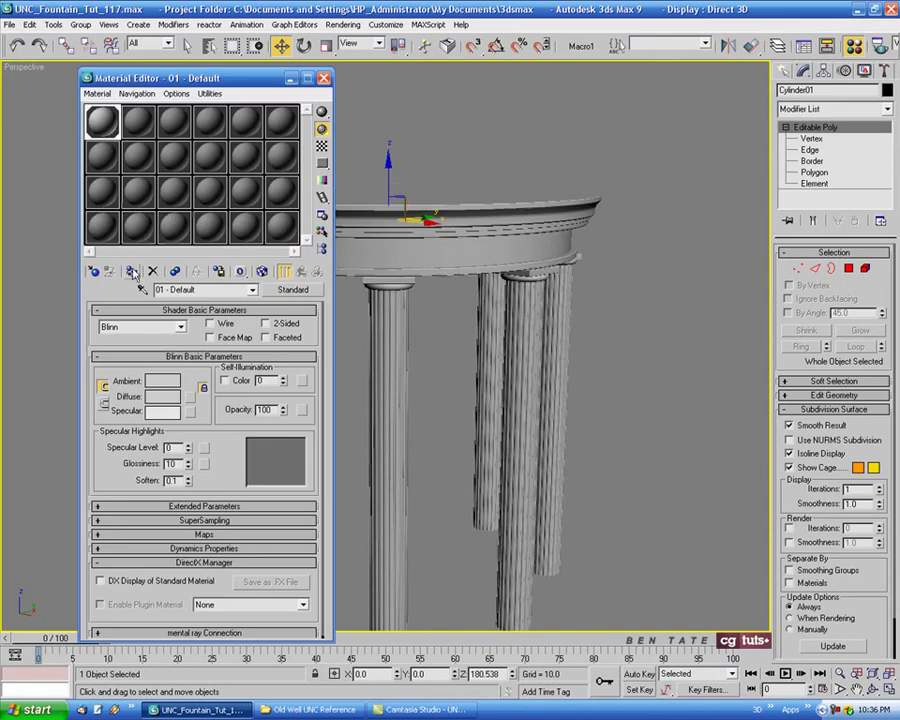
{"action": "left_click", "coordinate": [323, 78]}
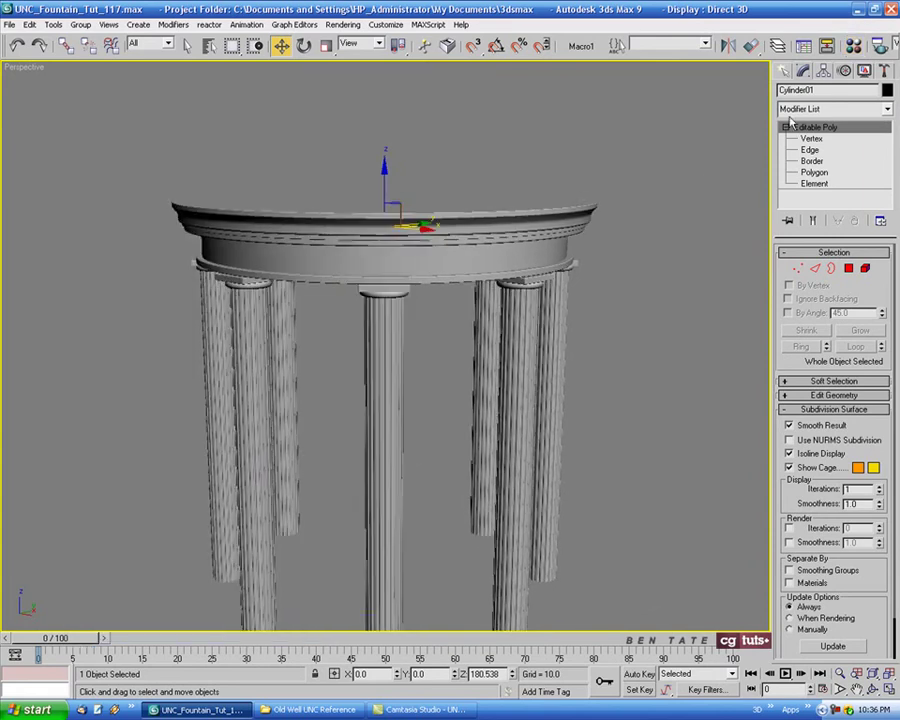
{"action": "double_click", "coordinate": [787, 90]}
{"action": "type", "text": "Top Detail"}
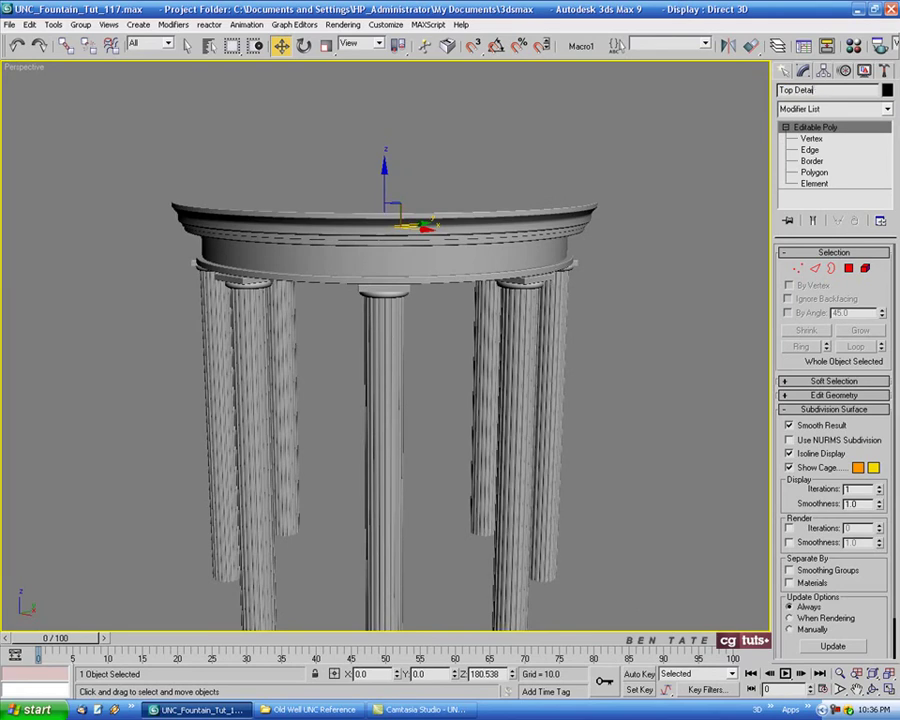
{"action": "middle_click_drag", "start_coordinate": [612, 256], "coordinate": [587, 227], "text": "alt"}
{"action": "right_click", "coordinate": [584, 219]}
{"action": "left_click", "coordinate": [607, 155]}
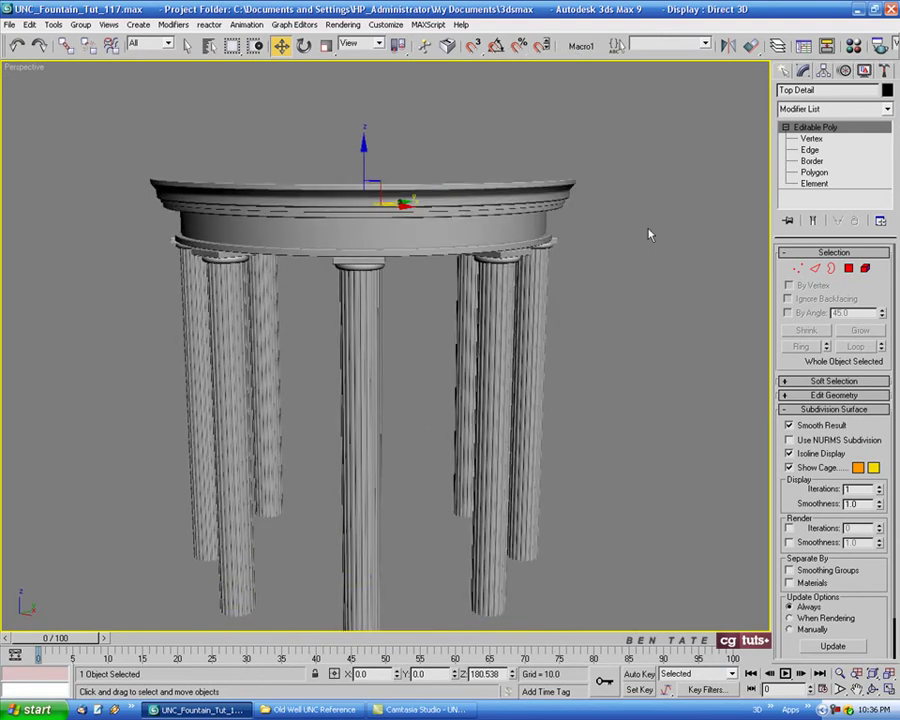
Show the edges again and check the cornice's absolute position in the Move Transform Type-In from the top viewport.
{"action": "key", "text": "F3"}
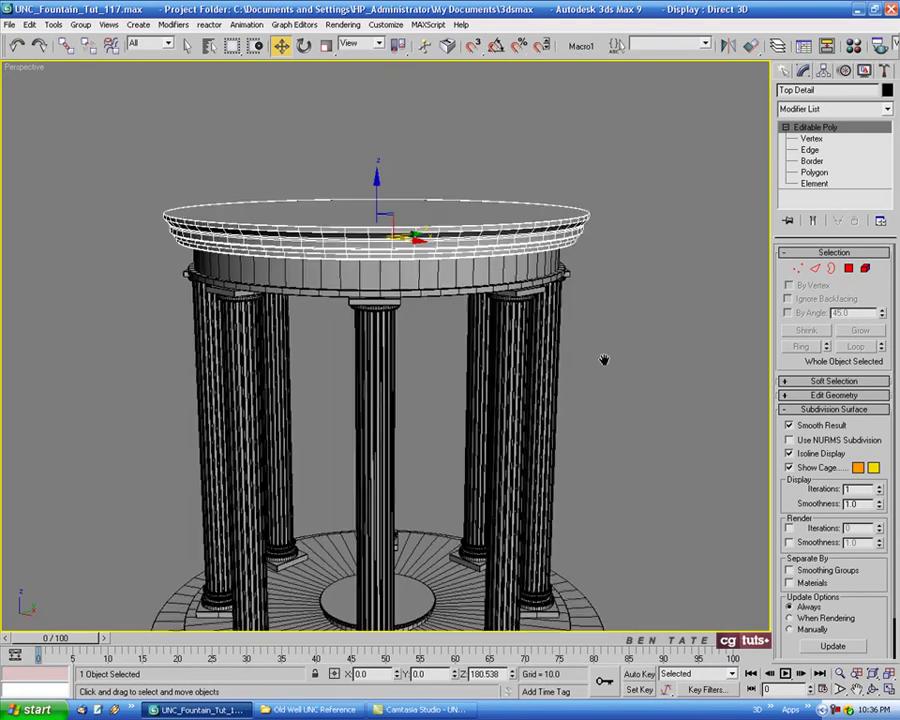
{"action": "scroll", "coordinate": [603, 375], "scroll_direction": "down", "scroll_amount": 1}
{"action": "key", "text": "alt+w"}
{"action": "left_click", "coordinate": [222, 160]}
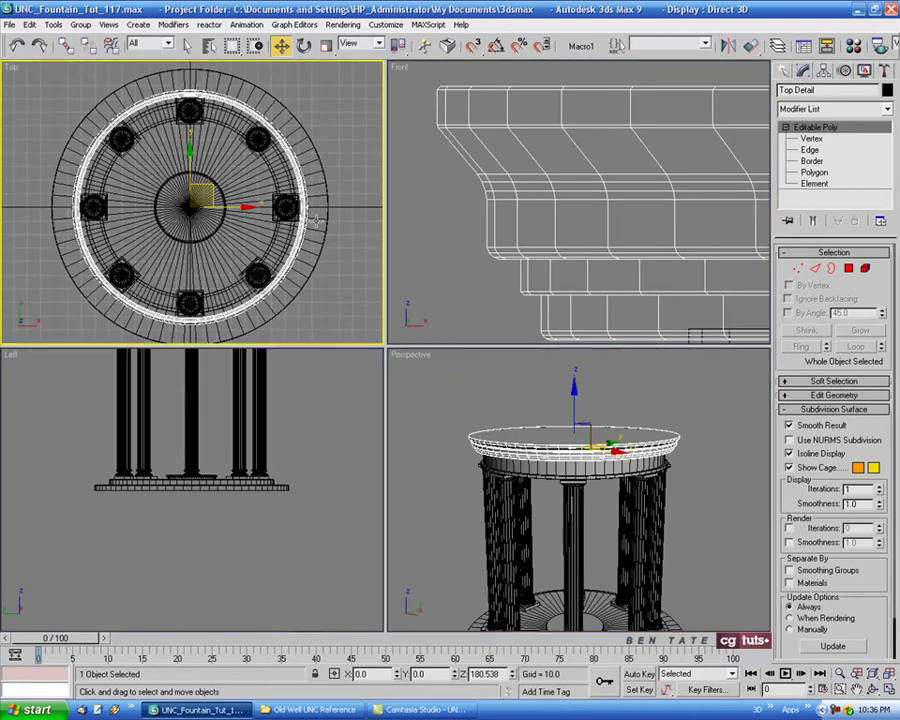
{"action": "right_click", "coordinate": [282, 46]}
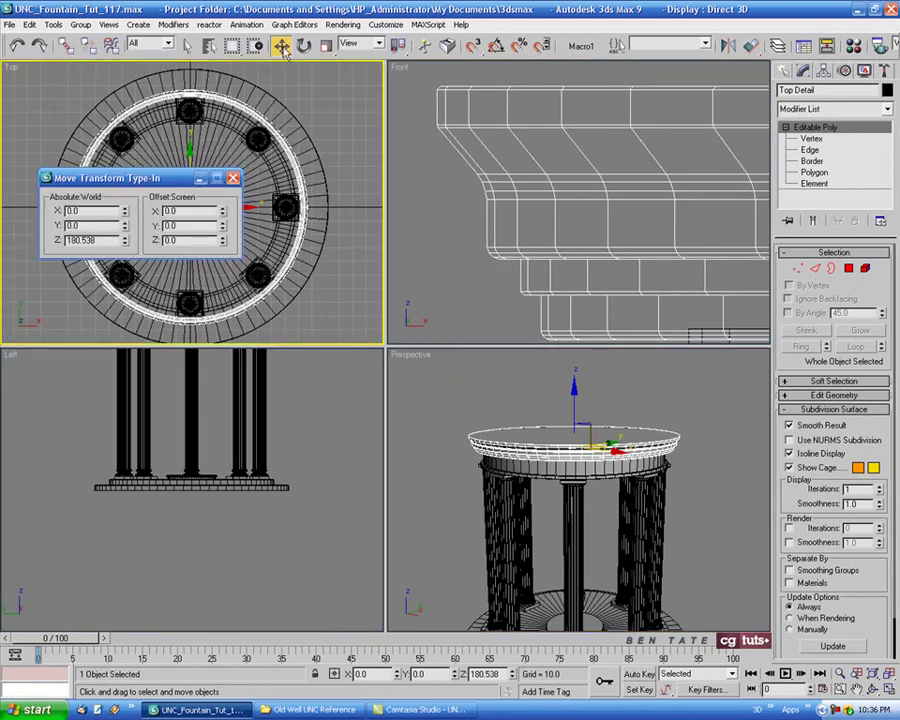
{"action": "left_click", "coordinate": [233, 177]}
Deselect the cornice and inspect the whole columned structure in the maximized perspective view.
{"action": "right_click", "coordinate": [578, 434]}
{"action": "key", "text": "alt+w"}
{"action": "left_click", "coordinate": [667, 410]}
{"action": "middle_click_drag", "start_coordinate": [592, 372], "coordinate": [635, 289]}
{"action": "scroll", "coordinate": [615, 283], "scroll_direction": "down", "scroll_amount": 3}
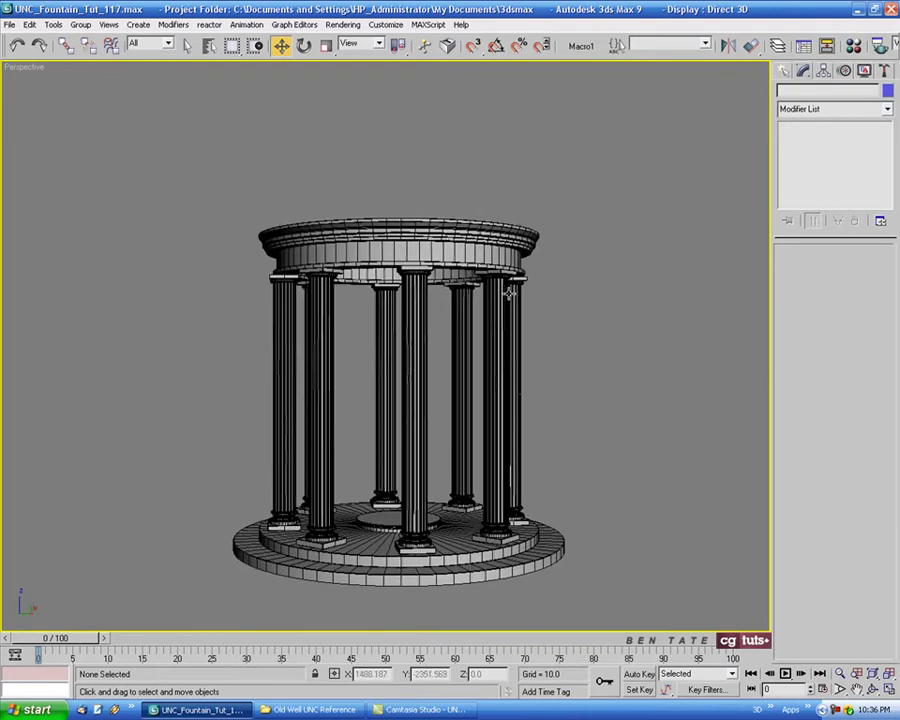
{"action": "middle_click_drag", "start_coordinate": [509, 292], "coordinate": [534, 295], "text": "alt"}
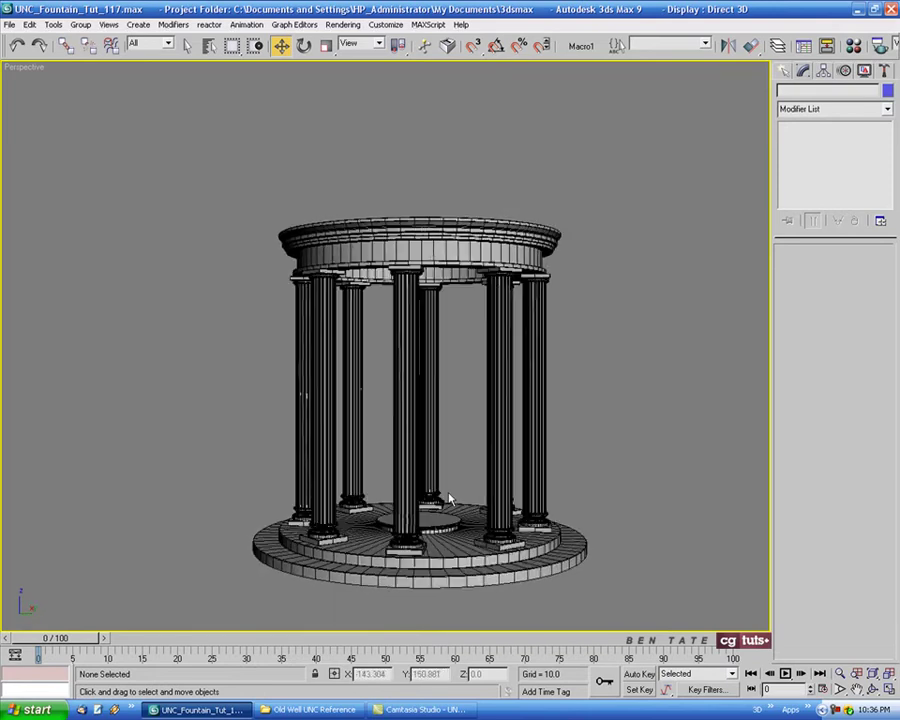
{"action": "middle_click_drag", "start_coordinate": [448, 498], "coordinate": [438, 386], "text": "alt"}
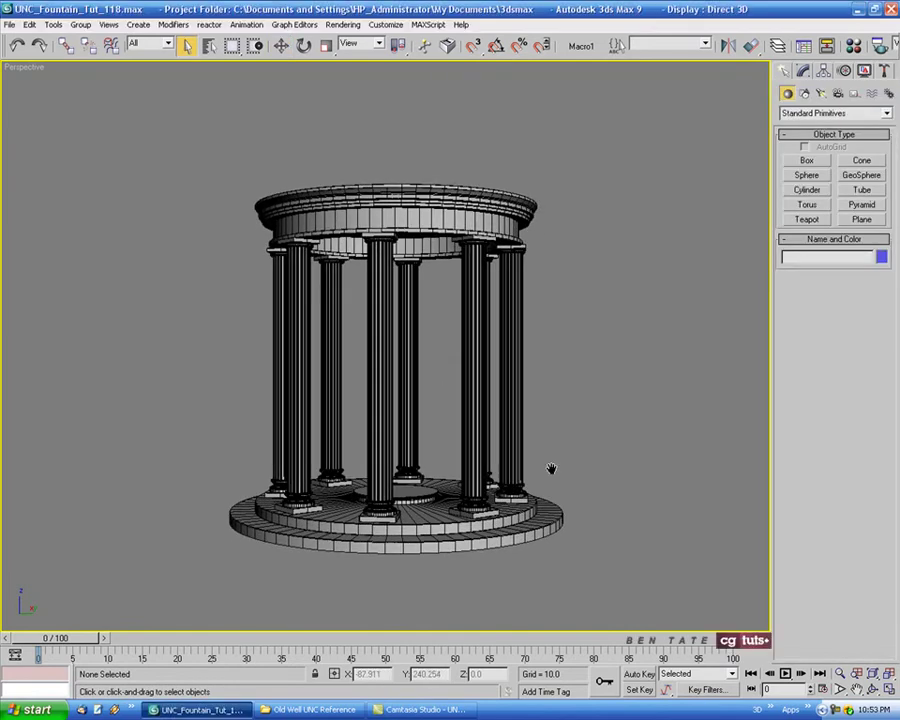
Examine the domed roof in the Old Well UNC Reference photos and return to 3ds Max.
{"action": "middle_click_drag", "start_coordinate": [551, 469], "coordinate": [540, 459]}
{"action": "left_click", "coordinate": [360, 707]}
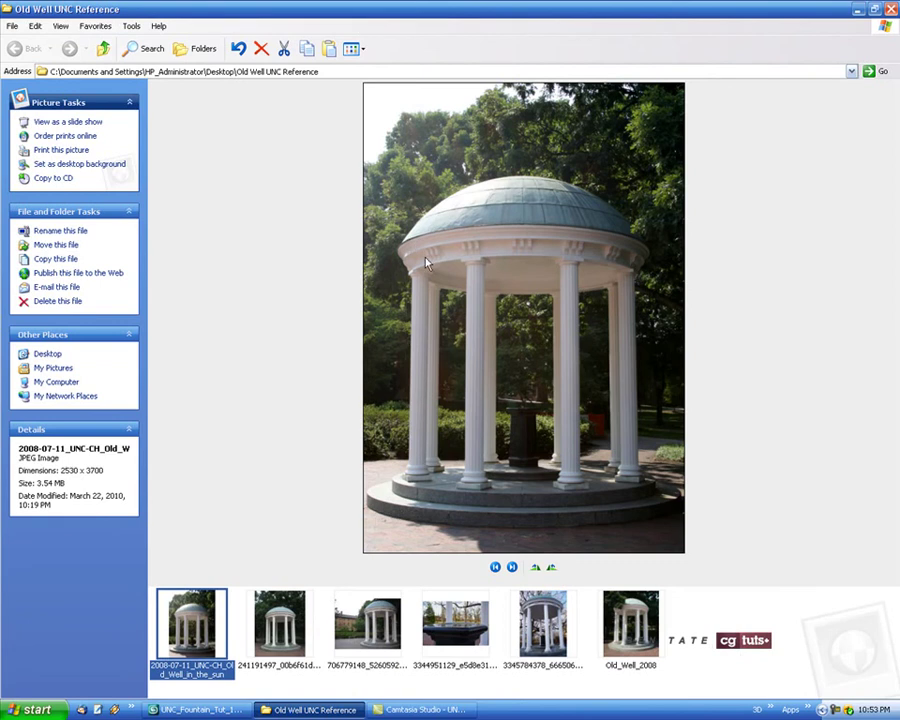
{"action": "left_click", "coordinate": [295, 622]}
{"action": "left_click", "coordinate": [367, 622]}
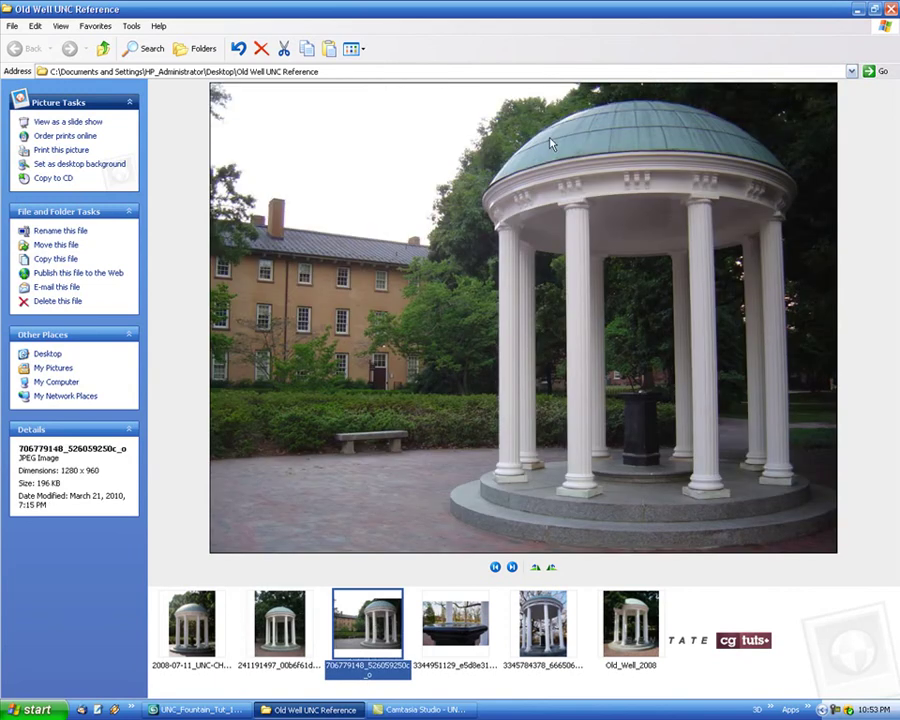
{"action": "left_click", "coordinate": [198, 709]}
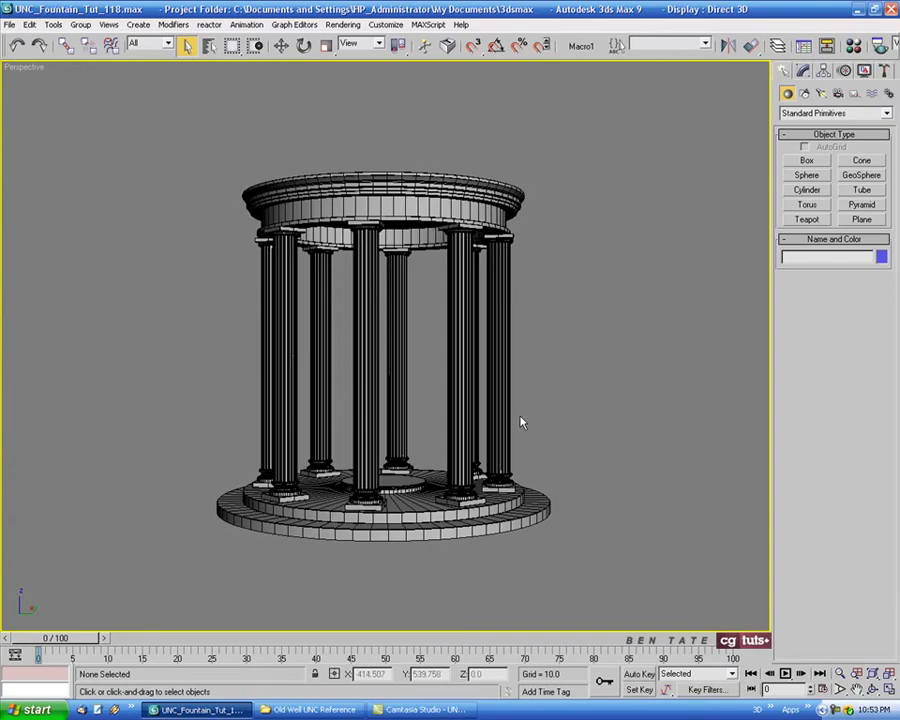
{"action": "middle_click_drag", "start_coordinate": [526, 413], "coordinate": [521, 425]}
{"action": "key", "text": "alt+w"}
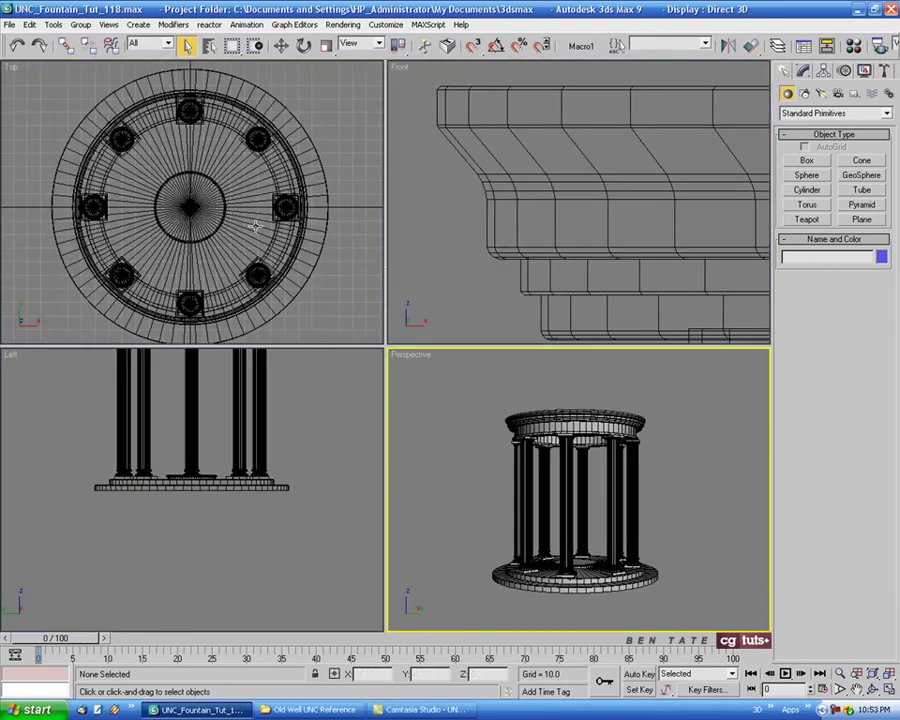
{"action": "right_click", "coordinate": [340, 300]}
{"action": "key", "text": "alt+w"}
{"action": "mouse_move", "coordinate": [549, 383]}
{"action": "middle_mouse_down"}
{"action": "mouse_move", "coordinate": [533, 363]}
{"action": "mouse_move", "coordinate": [535, 373]}
{"action": "middle_mouse_up"}
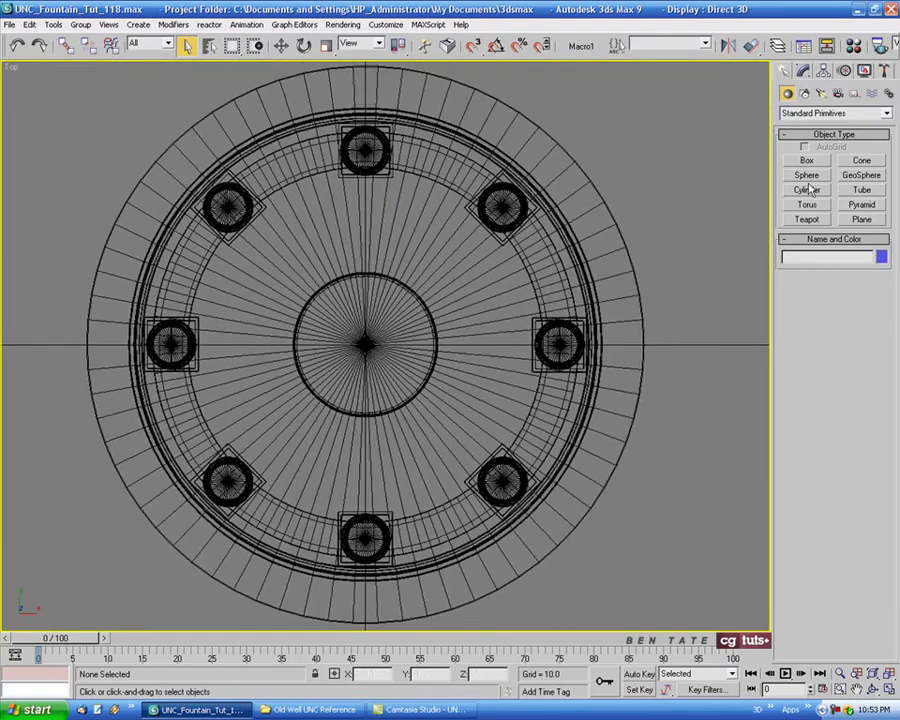
{"action": "left_click", "coordinate": [806, 175]}
{"action": "middle_click_drag", "start_coordinate": [383, 372], "coordinate": [396, 389]}
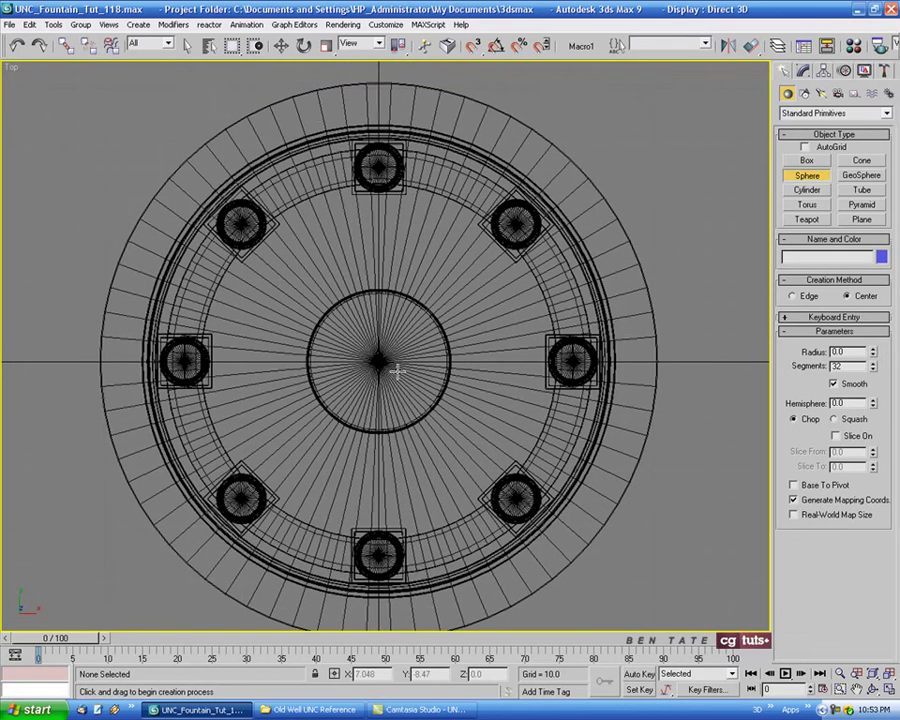
{"action": "key", "text": "w"}
Select the cornice in the front viewport and hide all unselected objects.
{"action": "key", "text": "alt+w"}
{"action": "middle_click", "coordinate": [661, 203]}
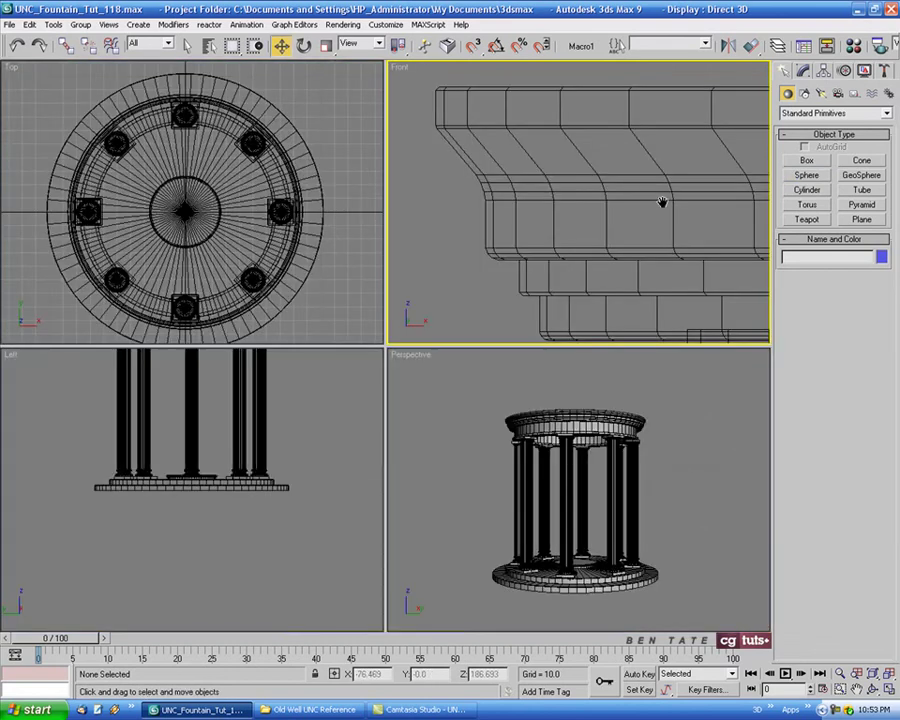
{"action": "key", "text": "alt+w"}
{"action": "scroll", "coordinate": [490, 331], "scroll_direction": "down", "scroll_amount": 4}
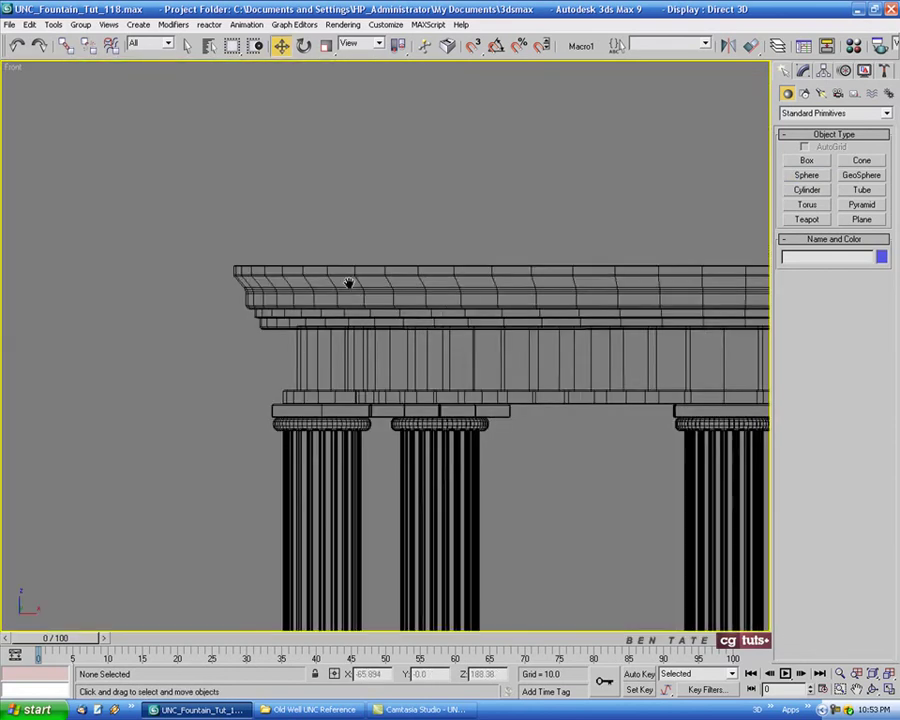
{"action": "left_click", "coordinate": [443, 259]}
{"action": "middle_click_drag", "start_coordinate": [510, 316], "coordinate": [377, 288]}
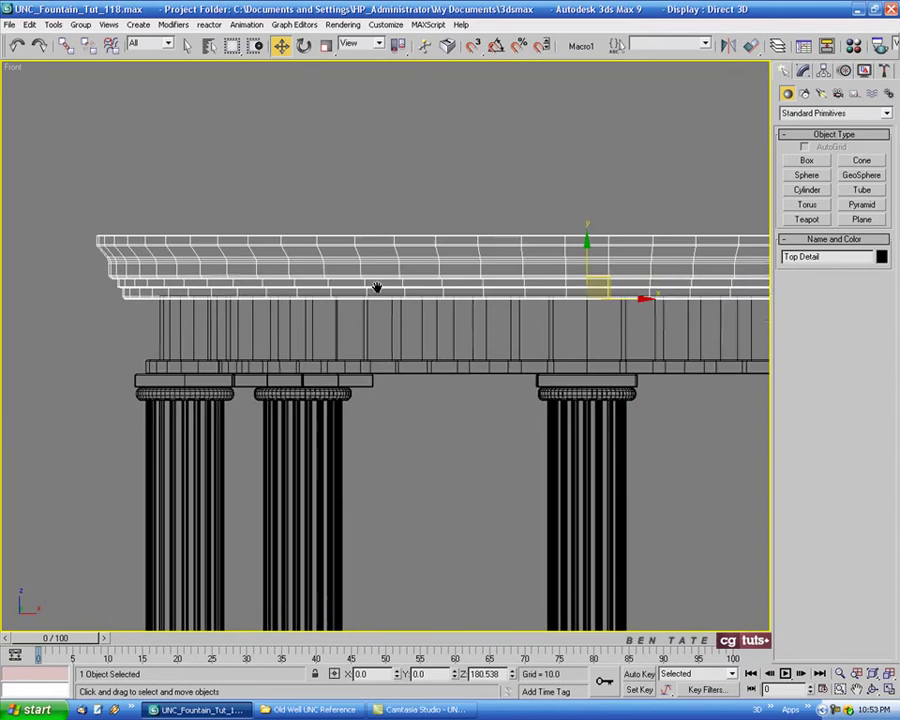
{"action": "right_click", "coordinate": [432, 279]}
{"action": "left_click", "coordinate": [470, 221]}
{"action": "key", "text": "alt+w"}
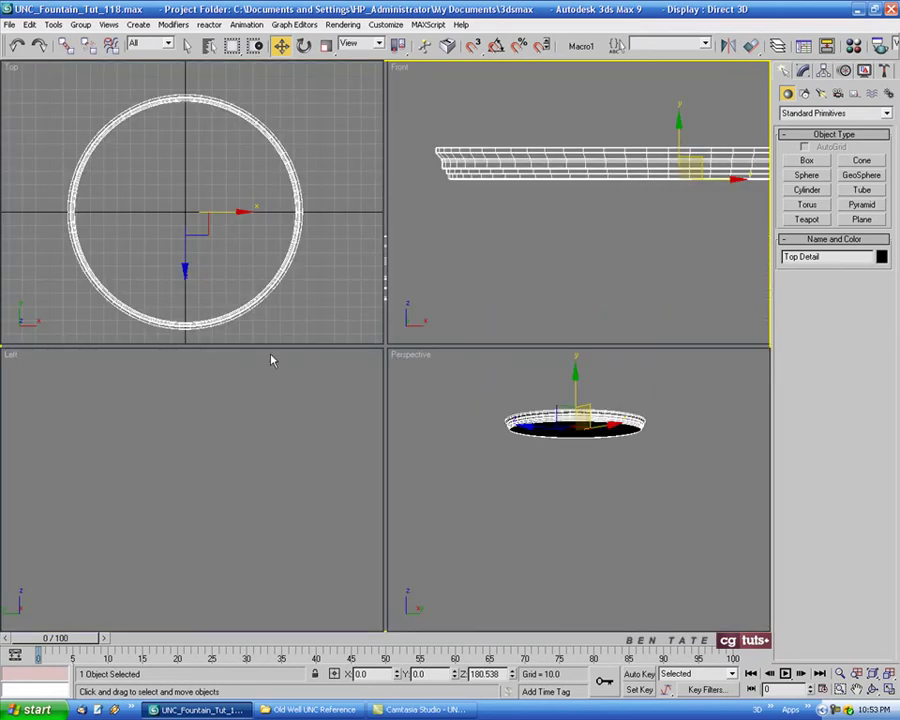
Draw a sphere from the cornice's centre out to its rim in the top viewport, with a radius of about 85.8.
{"action": "right_click", "coordinate": [280, 325]}
{"action": "key", "text": "alt+w"}
{"action": "middle_click_drag", "start_coordinate": [360, 284], "coordinate": [371, 284]}
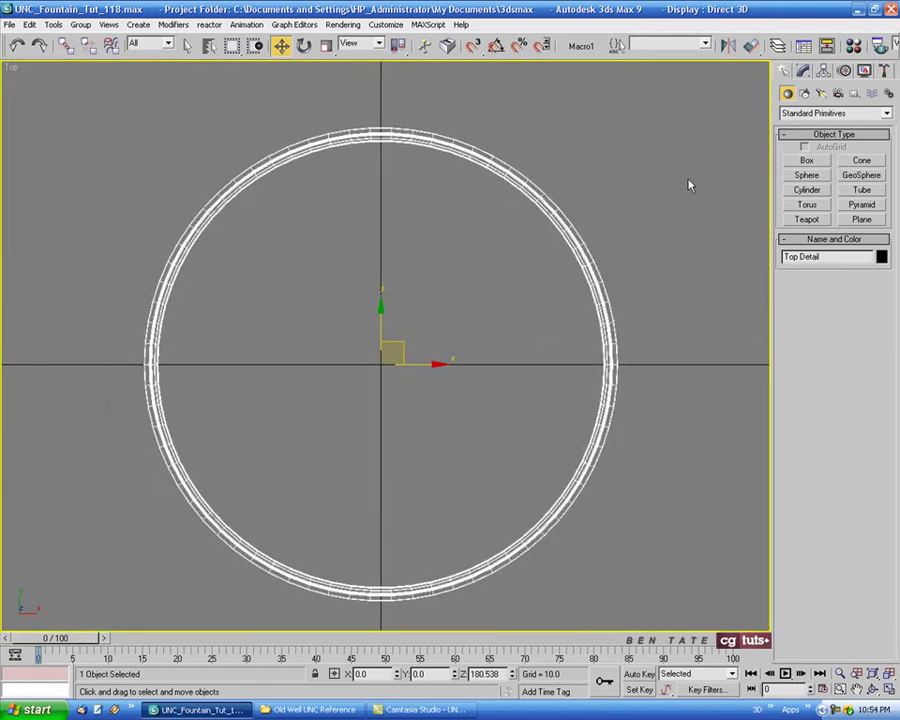
{"action": "left_click", "coordinate": [713, 188]}
{"action": "left_click", "coordinate": [806, 175]}
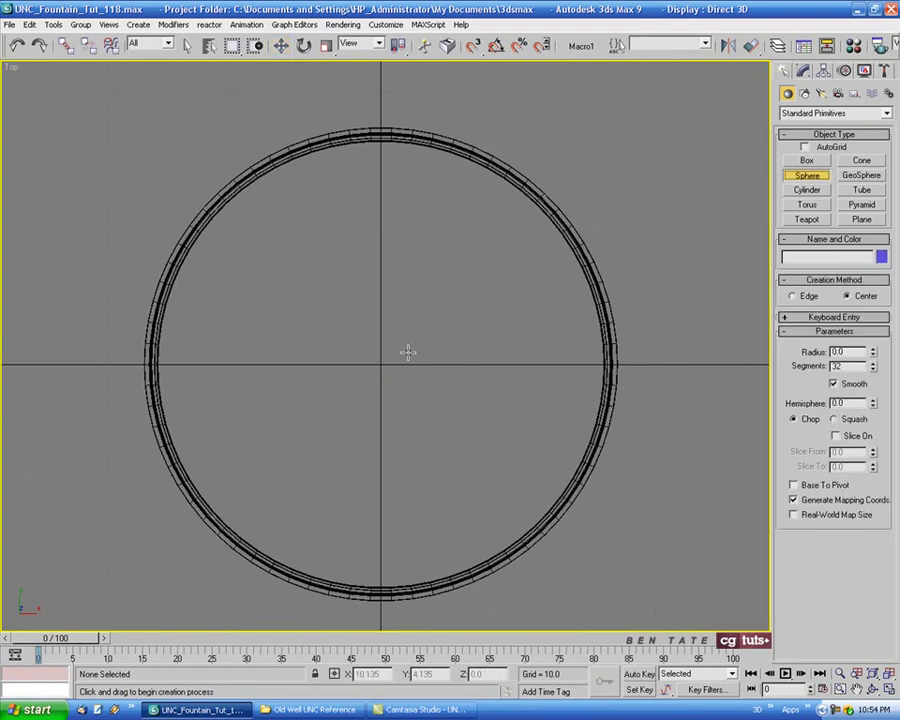
{"action": "left_click_drag", "start_coordinate": [381, 365], "coordinate": [394, 599]}
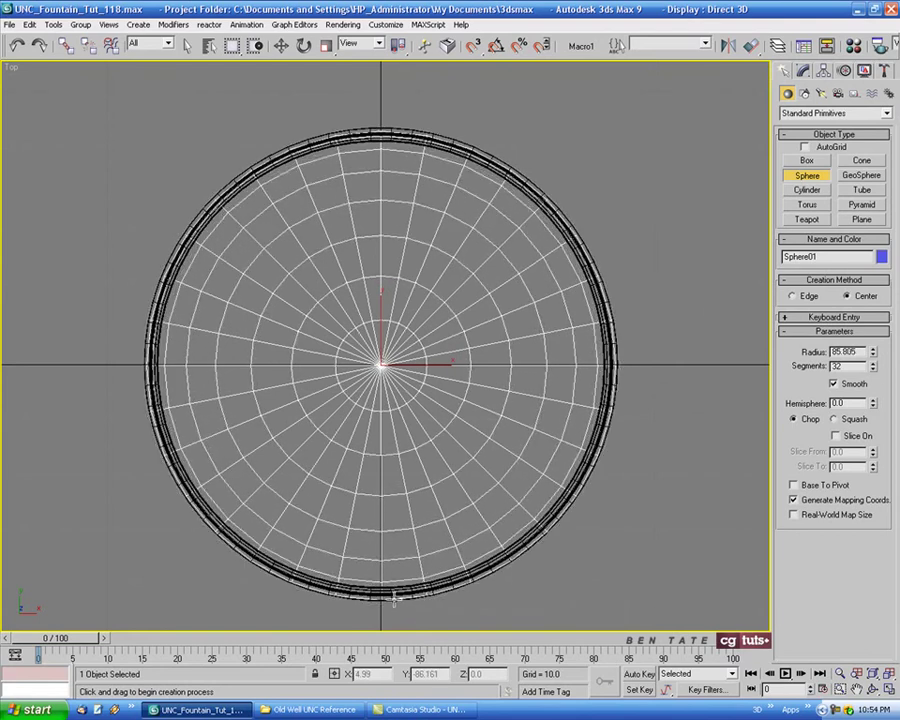
Zero the sphere's absolute world X and Y position in the Move Transform Type-In.
{"action": "middle_click_drag", "start_coordinate": [346, 169], "coordinate": [343, 160]}
{"action": "right_click", "coordinate": [281, 46]}
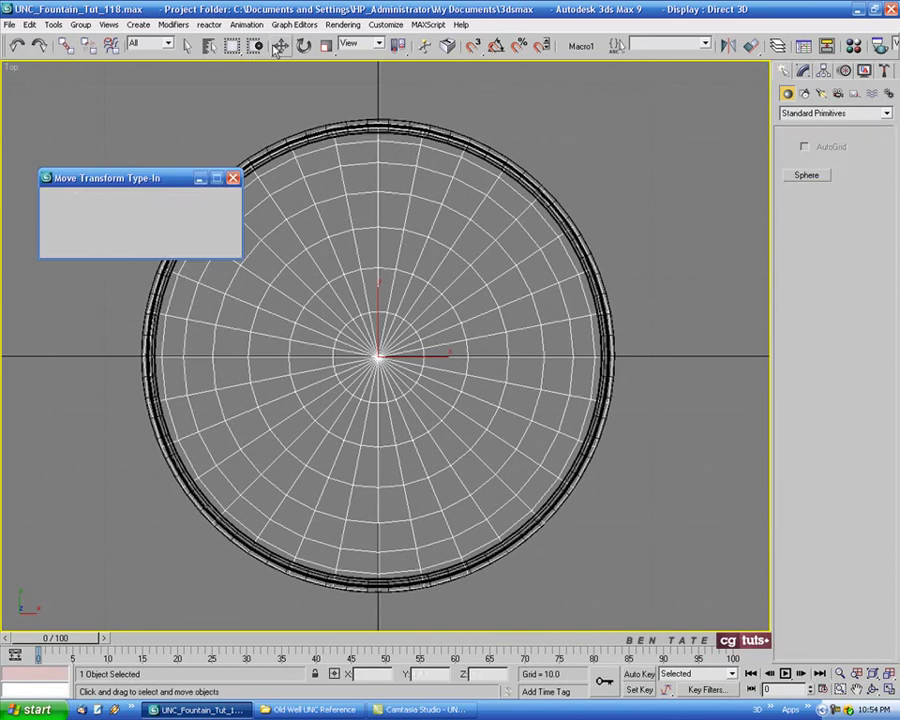
{"action": "right_click", "coordinate": [125, 212]}
{"action": "right_click", "coordinate": [125, 225]}
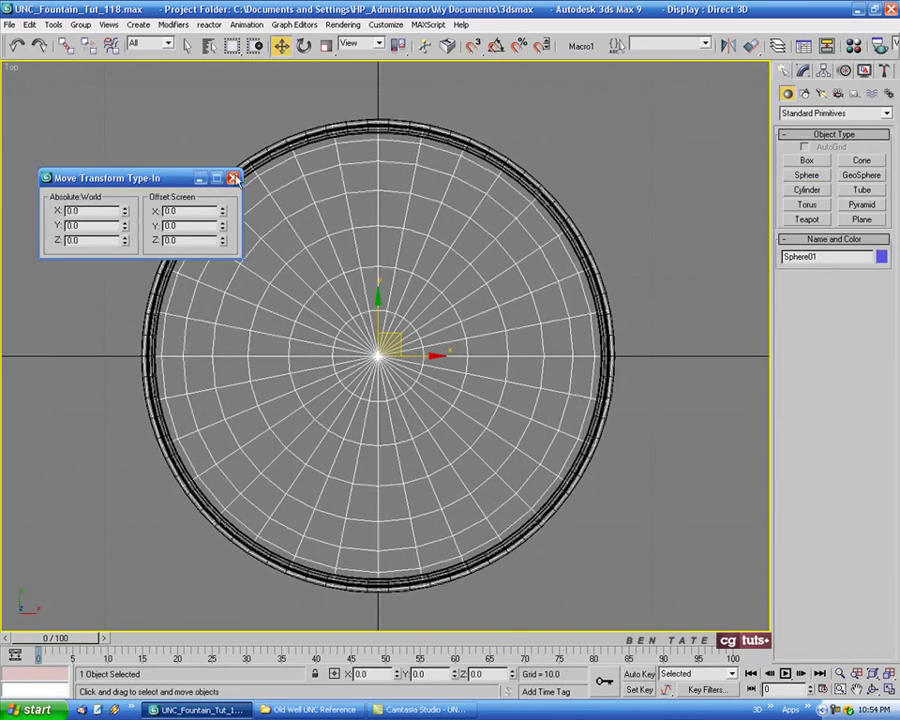
{"action": "left_click", "coordinate": [233, 178]}
Set the sphere's radius to 86 to match the cornice's outer rim.
{"action": "middle_click_drag", "start_coordinate": [392, 216], "coordinate": [380, 305]}
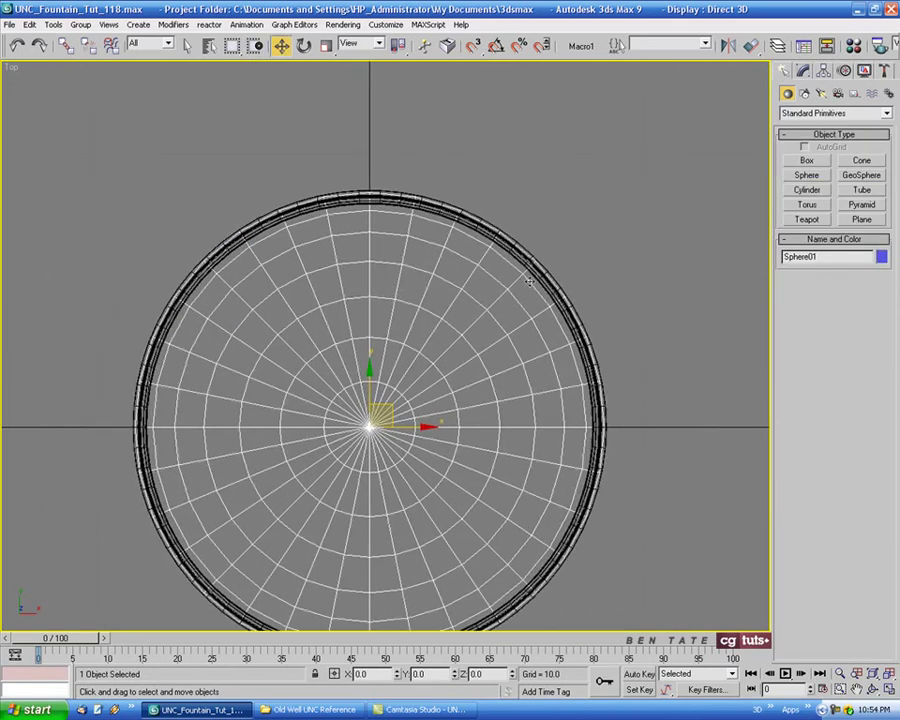
{"action": "middle_click_drag", "start_coordinate": [529, 281], "coordinate": [508, 290]}
{"action": "scroll", "coordinate": [390, 272], "scroll_direction": "up", "scroll_amount": 5}
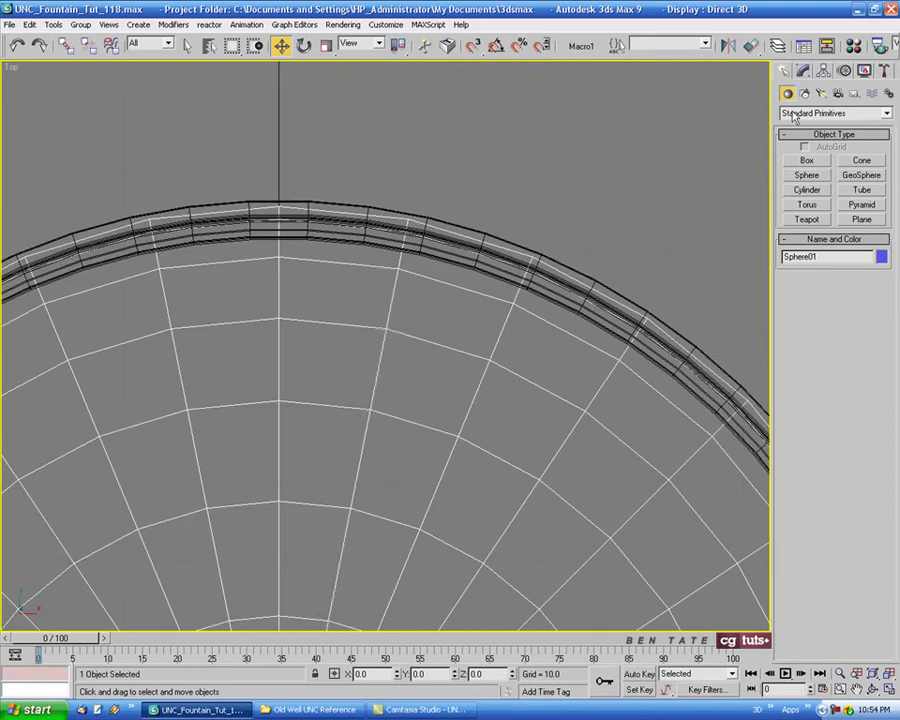
{"action": "left_click", "coordinate": [803, 71]}
{"action": "middle_click_drag", "start_coordinate": [634, 298], "coordinate": [711, 288]}
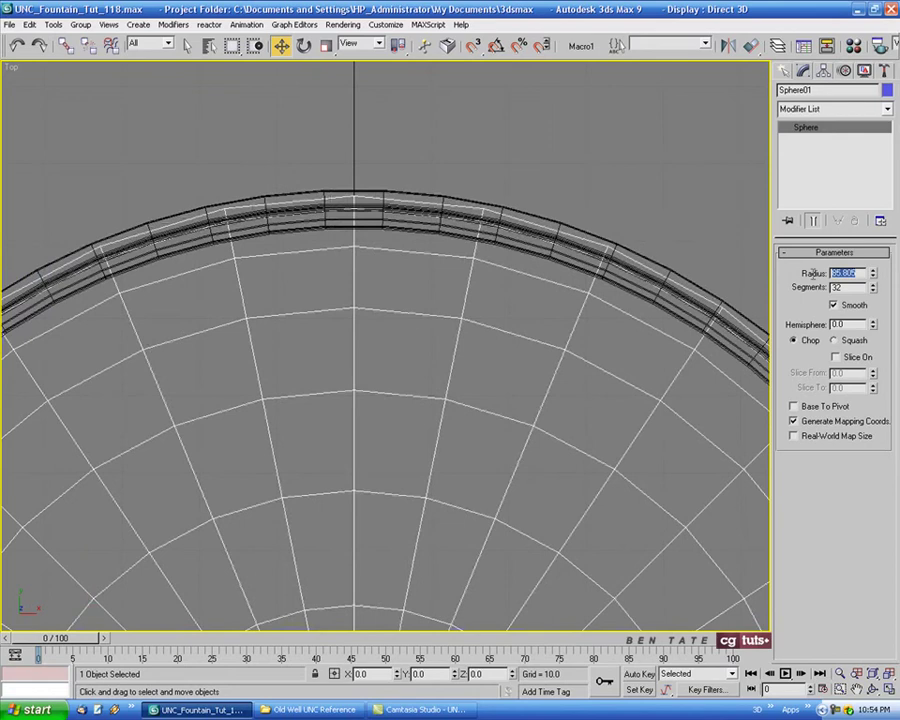
{"action": "type", "text": "86"}
{"action": "key", "text": "Return"}
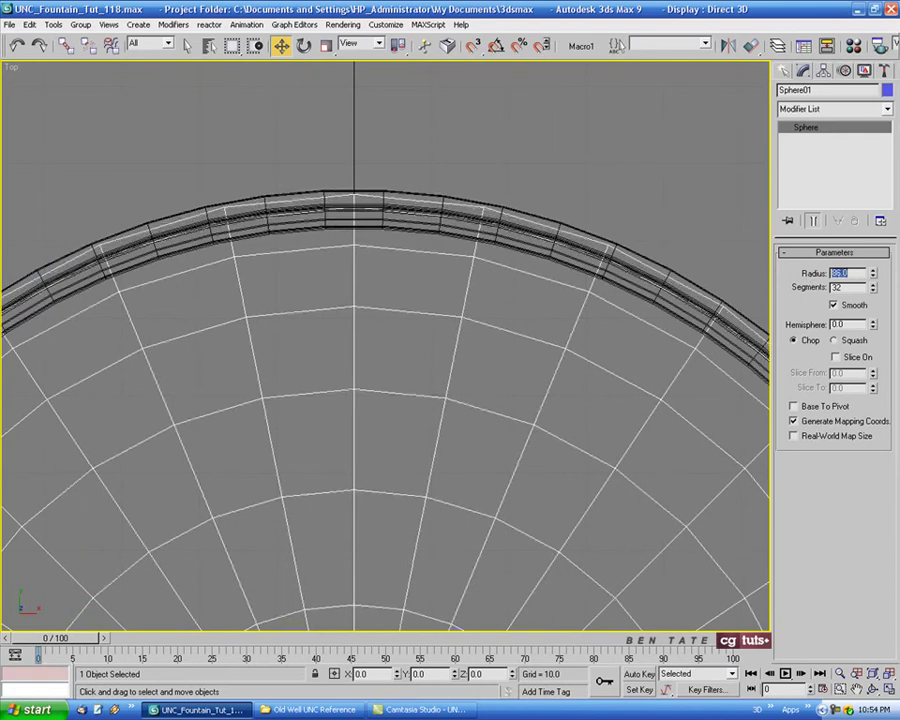
Raise the sphere vertically in the front viewport to a Z of about 188.8, centring it on the cornice's upper edge.
{"action": "middle_click_drag", "start_coordinate": [596, 333], "coordinate": [509, 216]}
{"action": "key", "text": "alt+w"}
{"action": "middle_click", "coordinate": [647, 243]}
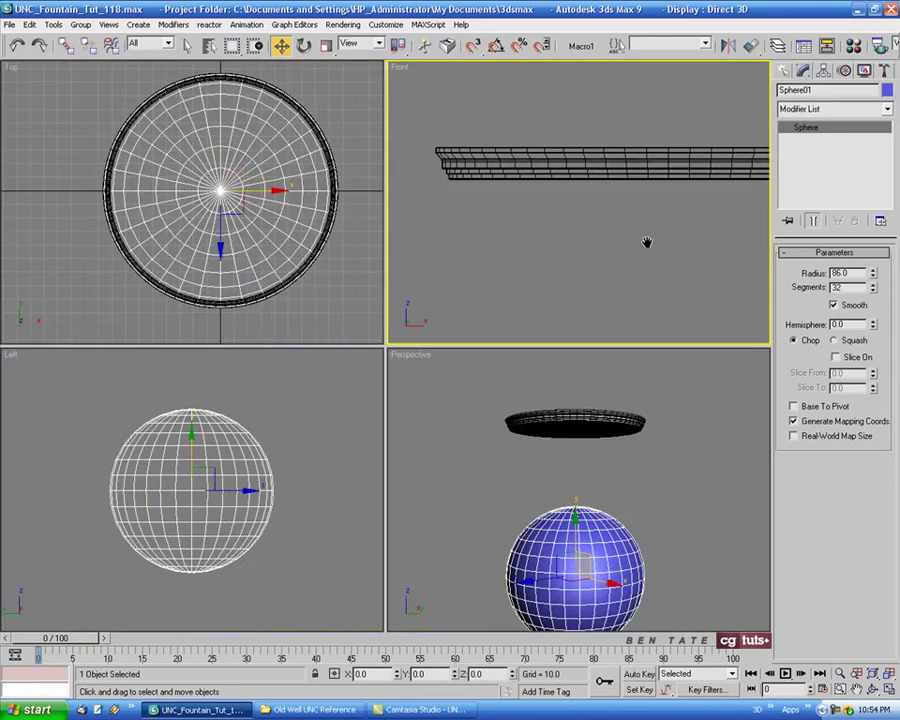
{"action": "key", "text": "alt+w"}
{"action": "middle_click_drag", "start_coordinate": [647, 243], "coordinate": [507, 253]}
{"action": "scroll", "coordinate": [542, 273], "scroll_direction": "down", "scroll_amount": 6}
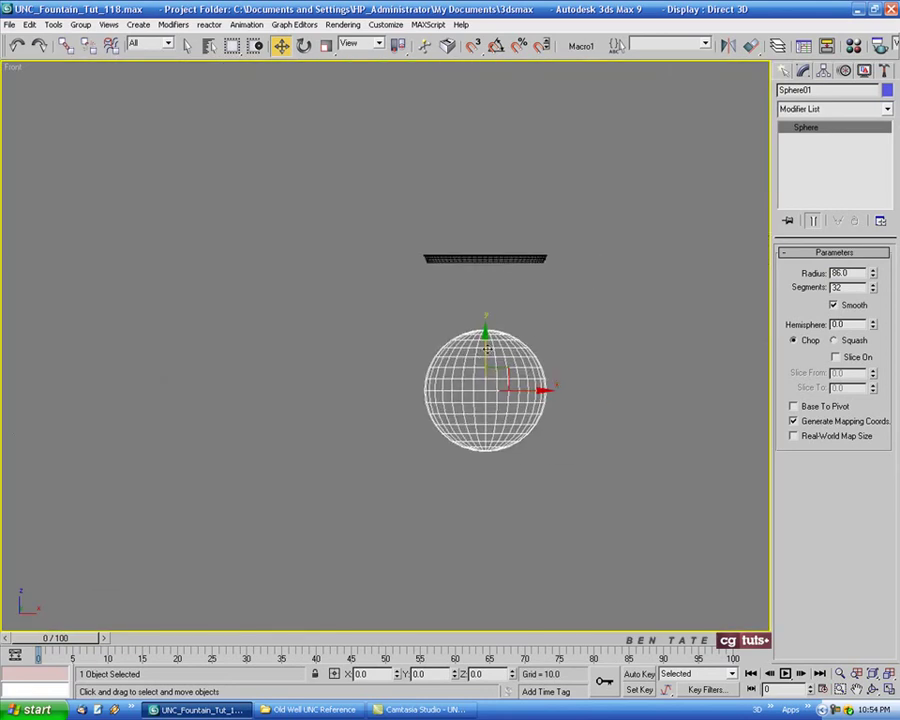
{"action": "left_click_drag", "start_coordinate": [494, 340], "coordinate": [496, 215]}
{"action": "scroll", "coordinate": [496, 215], "scroll_direction": "up", "scroll_amount": 4}
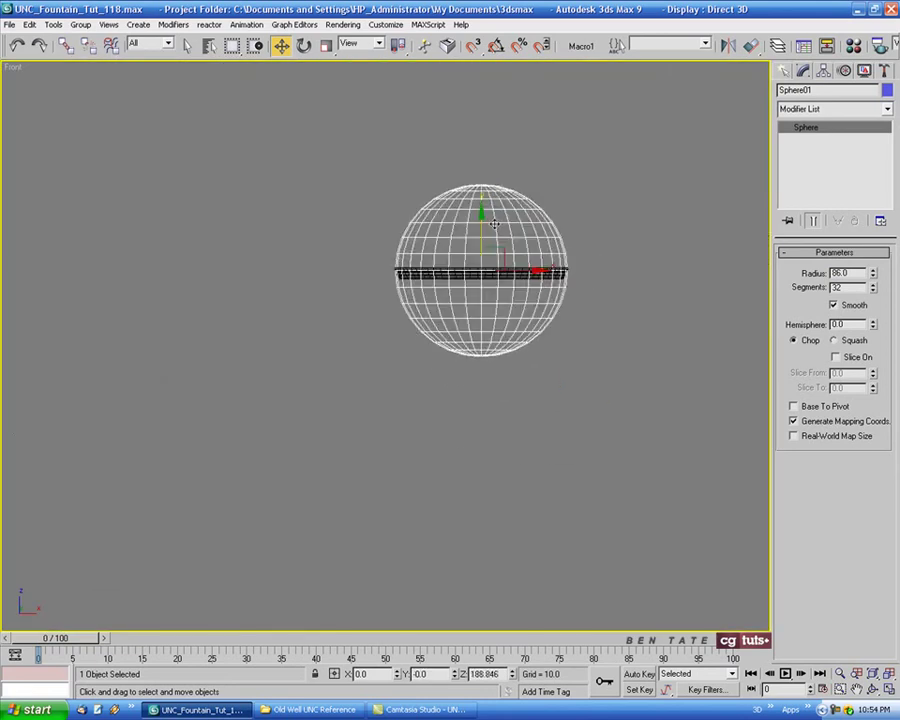
Flatten the sphere vertically with Non-uniform Scale to about 65% of its height in the front viewport.
{"action": "middle_click_drag", "start_coordinate": [471, 281], "coordinate": [422, 297]}
{"action": "scroll", "coordinate": [449, 264], "scroll_direction": "up", "scroll_amount": 3}
{"action": "left_click", "coordinate": [326, 46]}
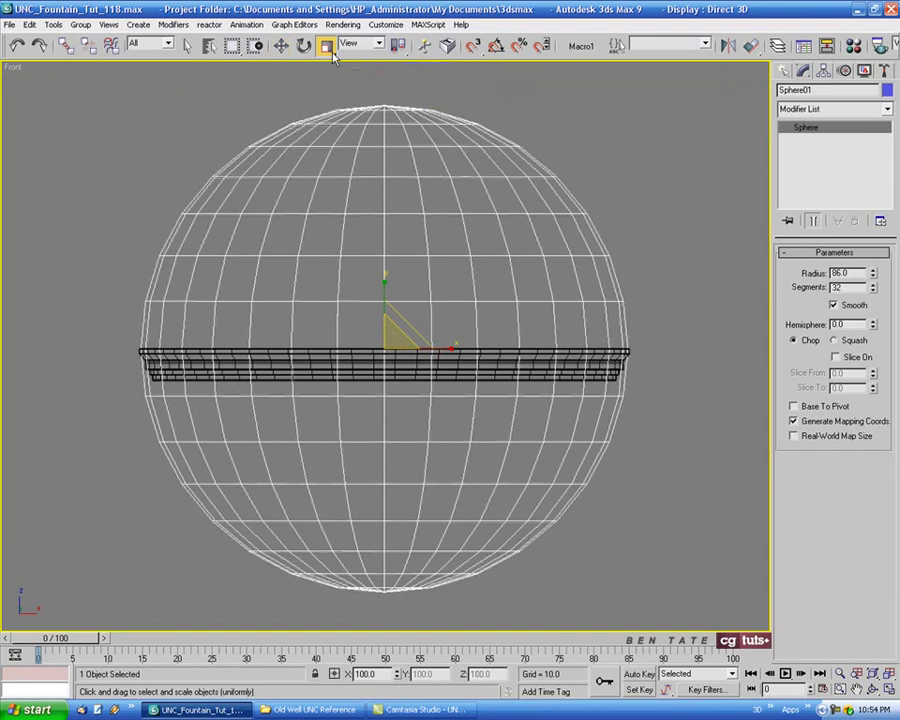
{"action": "key", "text": "r"}
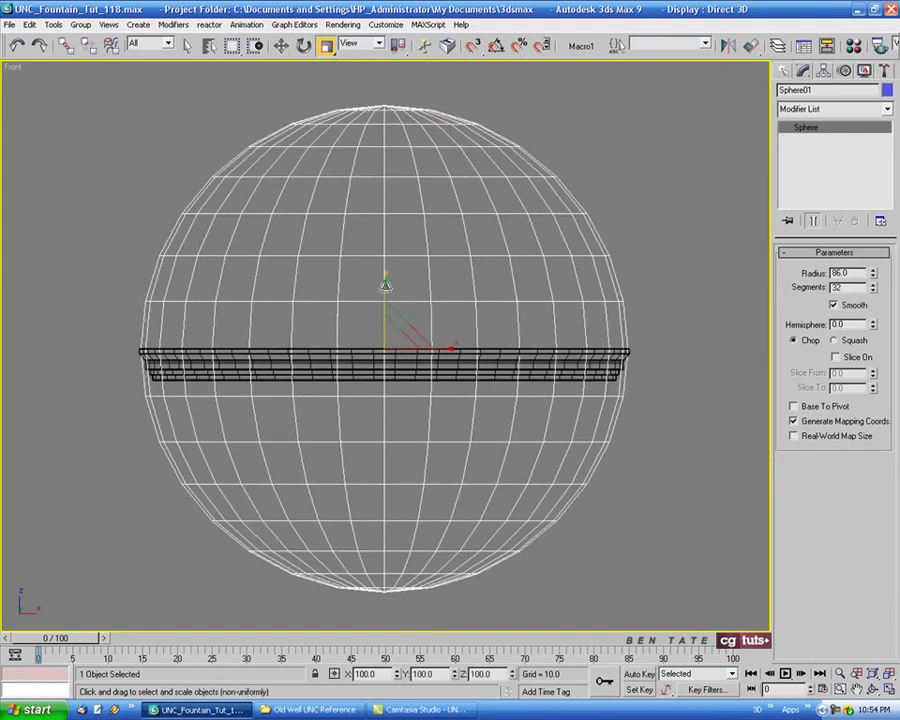
{"action": "left_click_drag", "start_coordinate": [386, 283], "coordinate": [388, 315]}
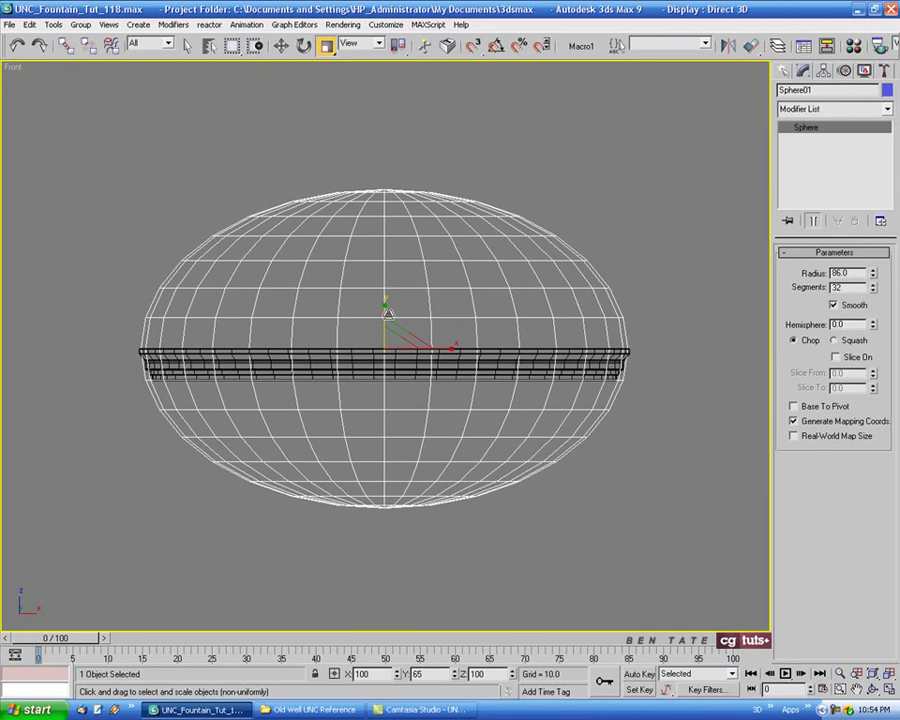
{"action": "left_click_drag", "start_coordinate": [388, 315], "coordinate": [388, 315]}
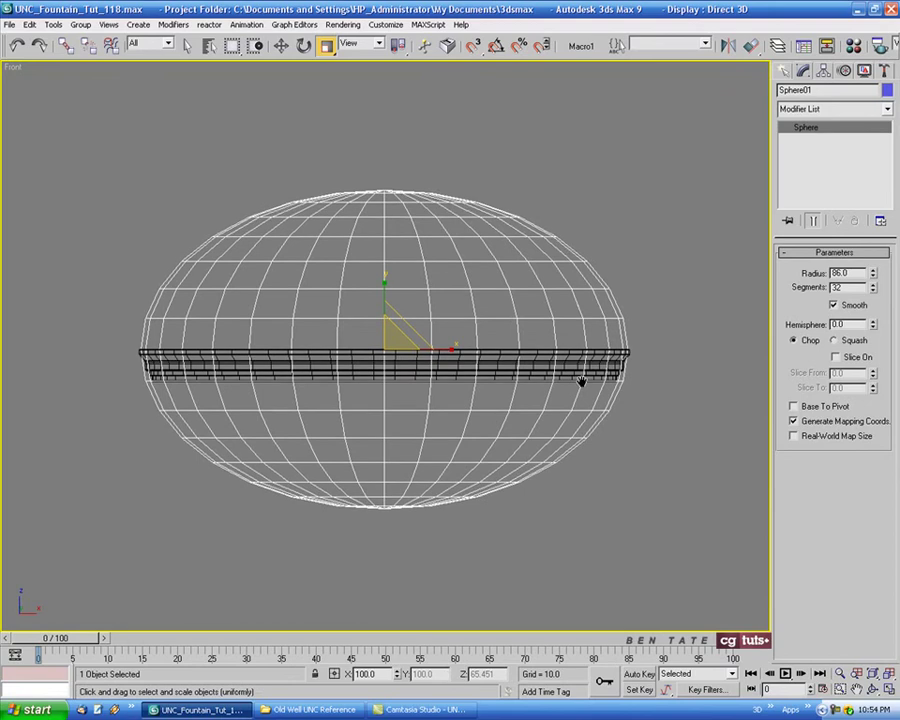
Convert the flattened sphere to an Editable Poly.
{"action": "mouse_move", "coordinate": [581, 380]}
{"action": "middle_mouse_down"}
{"action": "mouse_move", "coordinate": [577, 408]}
{"action": "mouse_move", "coordinate": [556, 392]}
{"action": "mouse_move", "coordinate": [566, 388]}
{"action": "middle_mouse_up"}
{"action": "right_click", "coordinate": [494, 330]}
{"action": "mouse_move", "coordinate": [512, 500]}
{"action": "left_click", "coordinate": [632, 514]}
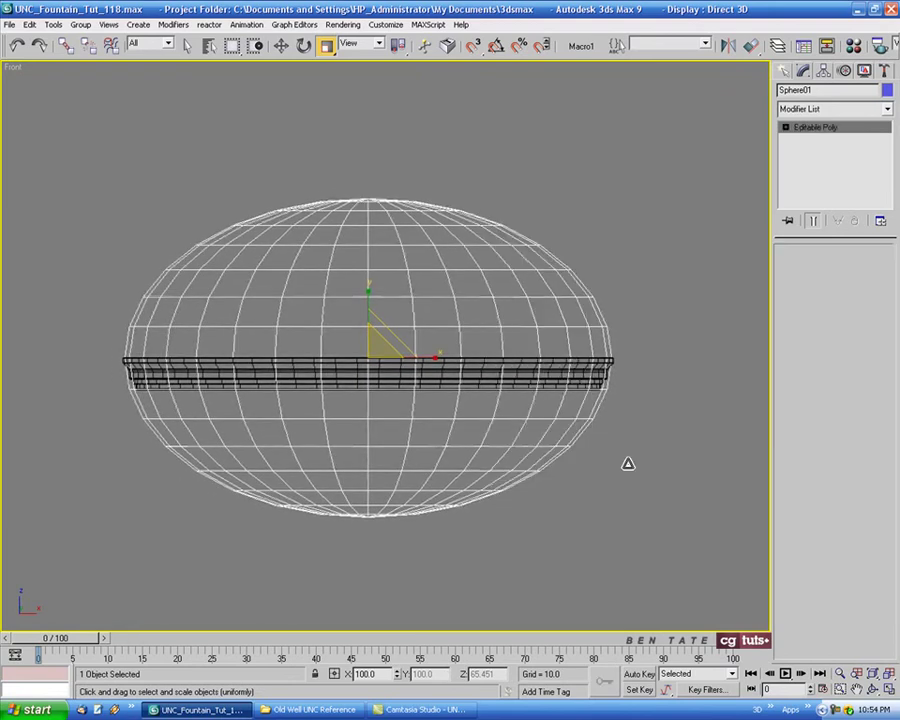
Delete all the sphere's vertices below its equator to leave a dome above the cornice.
{"action": "left_click", "coordinate": [799, 268]}
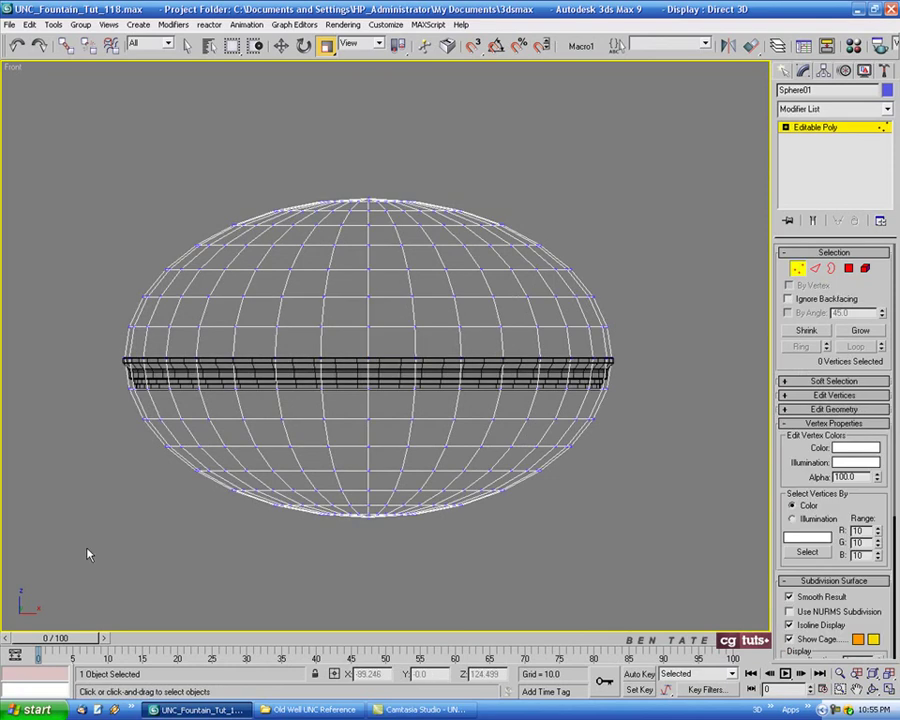
{"action": "left_click_drag", "start_coordinate": [86, 548], "coordinate": [707, 384]}
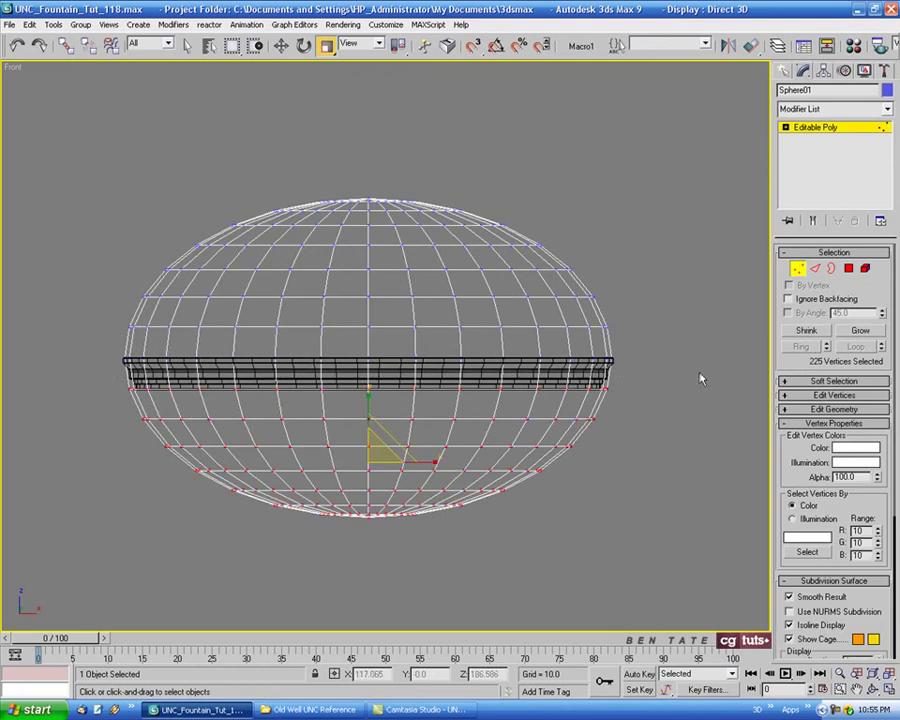
{"action": "key", "text": "Delete"}
{"action": "scroll", "coordinate": [650, 377], "scroll_direction": "up", "scroll_amount": 5}
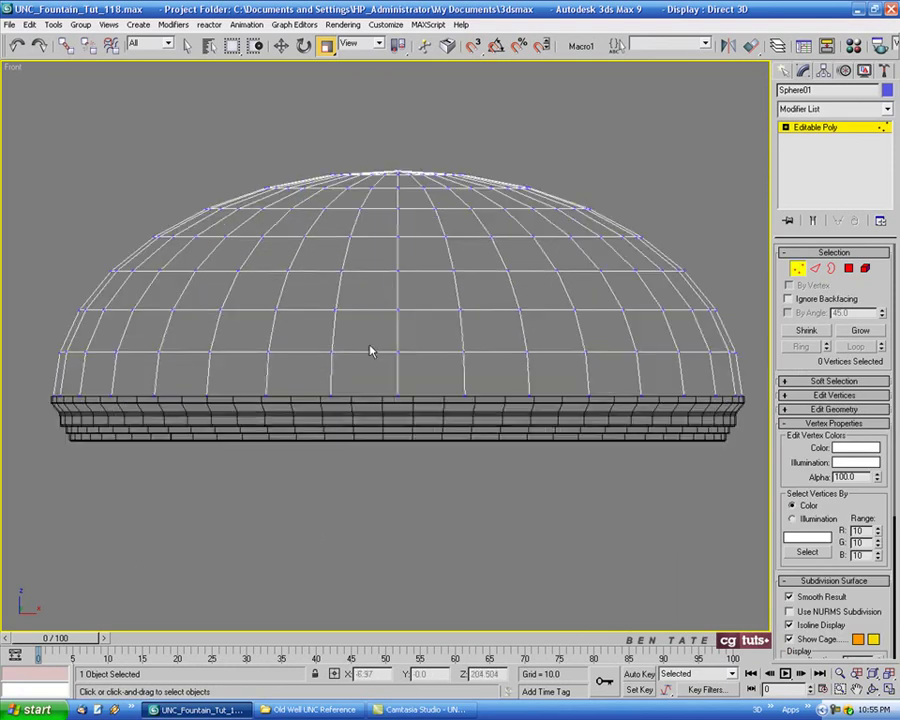
Compare the roof's curve with the Old Well UNC Reference photo, return to 3ds Max and delete the dome's lowest ring of vertices.
{"action": "left_click", "coordinate": [312, 709]}
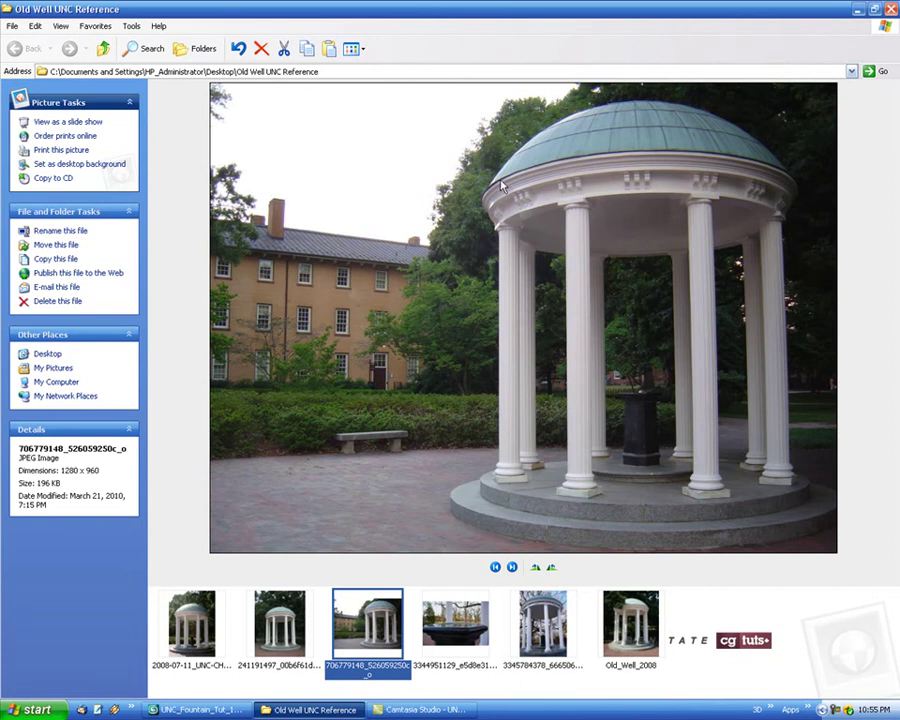
{"action": "left_click", "coordinate": [226, 708]}
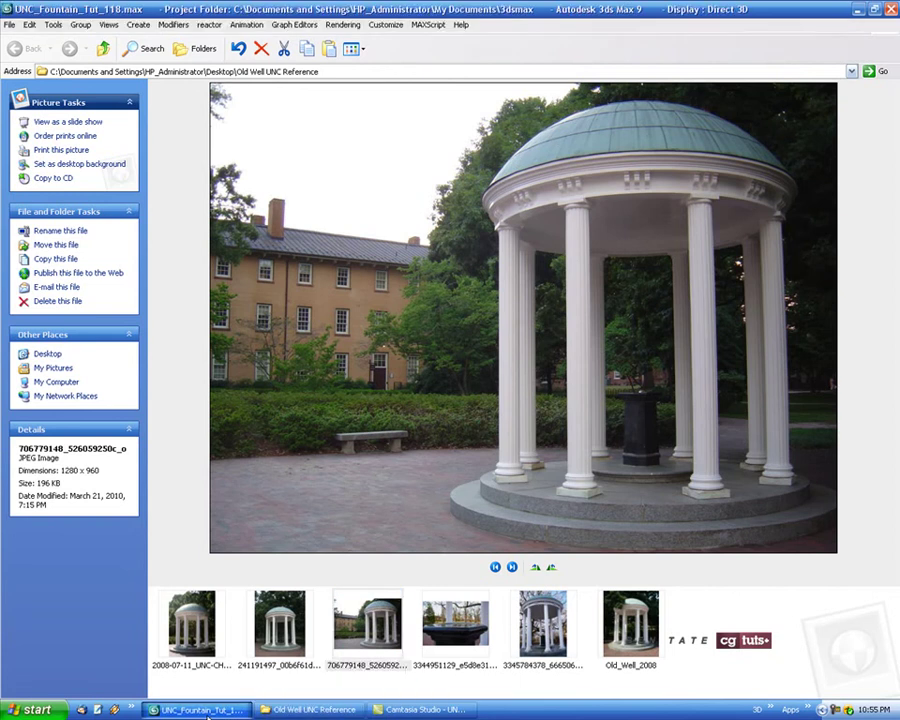
{"action": "scroll", "coordinate": [180, 387], "scroll_direction": "down", "scroll_amount": 2}
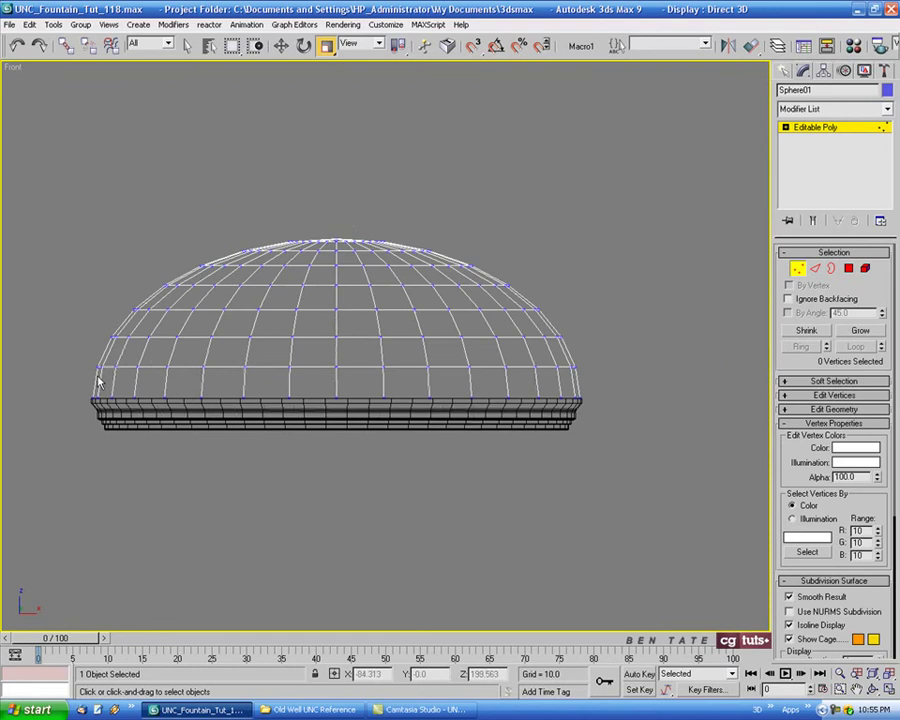
{"action": "left_click_drag", "start_coordinate": [66, 388], "coordinate": [649, 487]}
{"action": "middle_click_drag", "start_coordinate": [467, 431], "coordinate": [511, 459]}
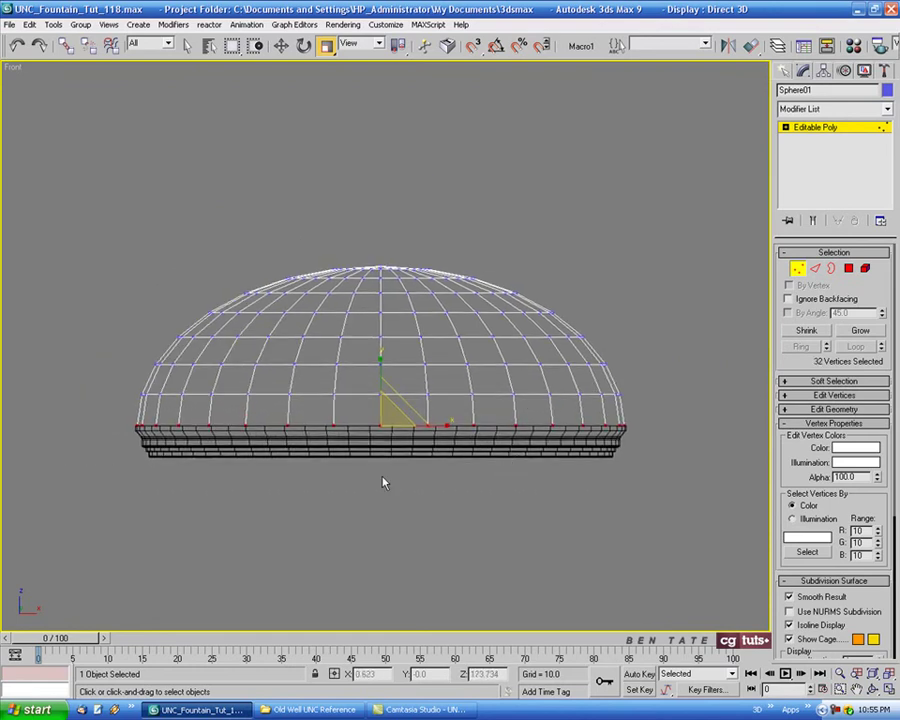
{"action": "key", "text": "Delete"}
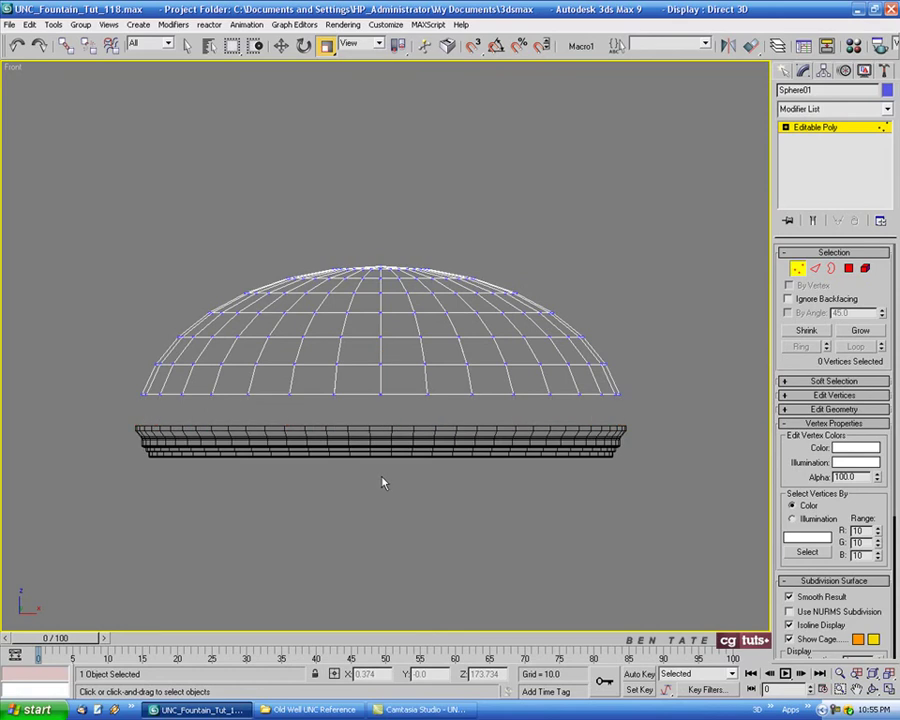
Leave vertex editing, lower the dome to a Z of about 180.3 onto the cornice and check the fit in the perspective view.
{"action": "left_click", "coordinate": [797, 270]}
{"action": "scroll", "coordinate": [524, 283], "scroll_direction": "up", "scroll_amount": 3}
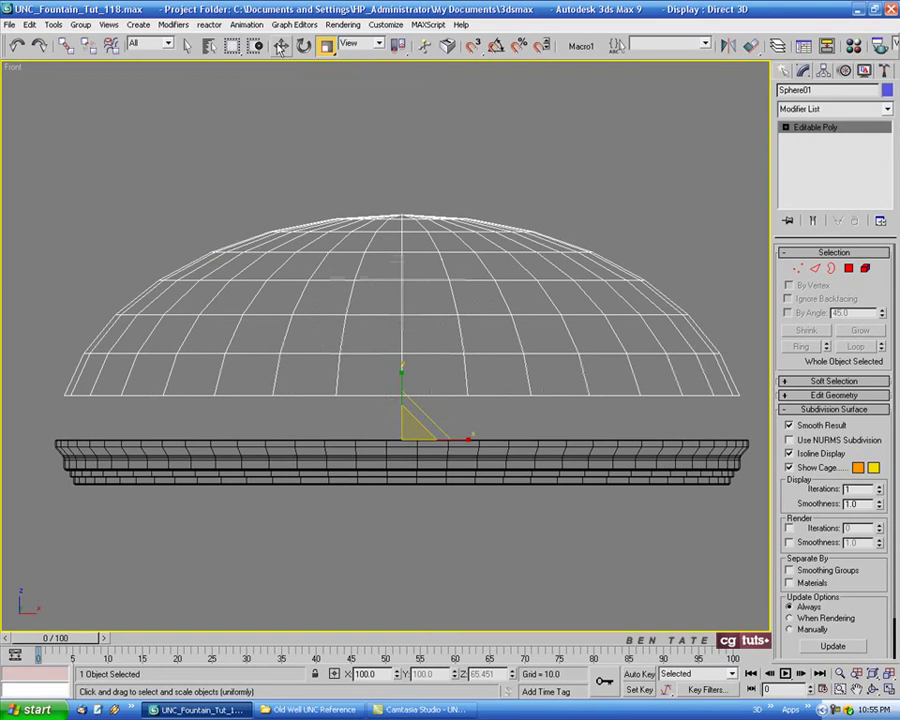
{"action": "left_click", "coordinate": [281, 46]}
{"action": "left_click_drag", "start_coordinate": [399, 398], "coordinate": [403, 444]}
{"action": "key", "text": "alt+w"}
{"action": "right_click", "coordinate": [625, 525]}
{"action": "key", "text": "alt+w"}
{"action": "key", "text": "z"}
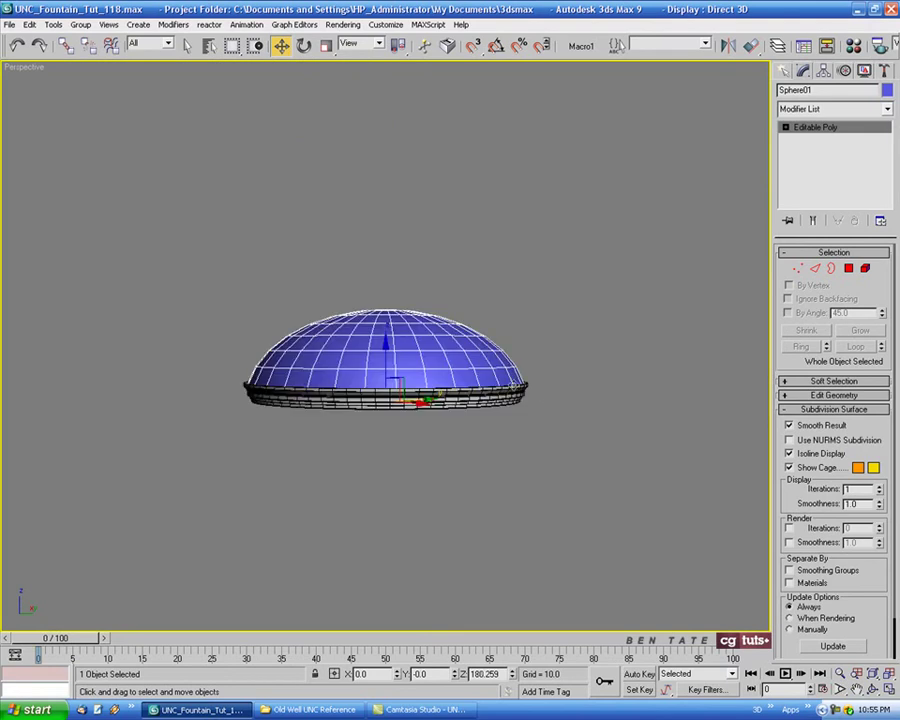
{"action": "scroll", "coordinate": [419, 476], "scroll_direction": "up", "scroll_amount": 8}
{"action": "middle_click_drag", "start_coordinate": [416, 474], "coordinate": [394, 365]}
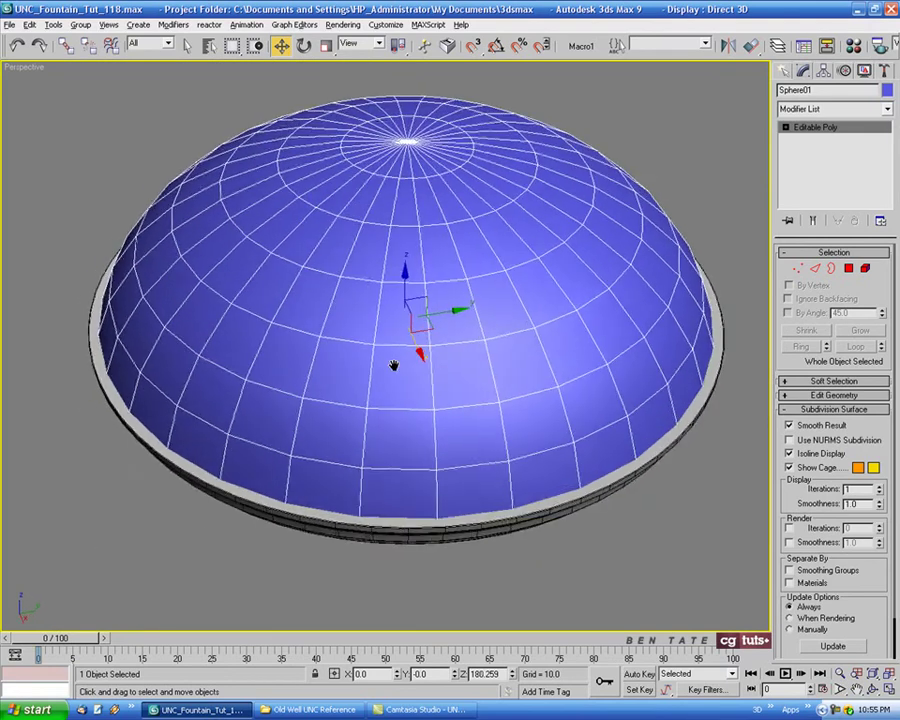
{"action": "scroll", "coordinate": [394, 364], "scroll_direction": "up", "scroll_amount": 4}
Try enlarging the dome uniformly to about 102.9 percent in the top view to reach the cornice's edge.
{"action": "key", "text": "alt+w"}
{"action": "right_click", "coordinate": [219, 189]}
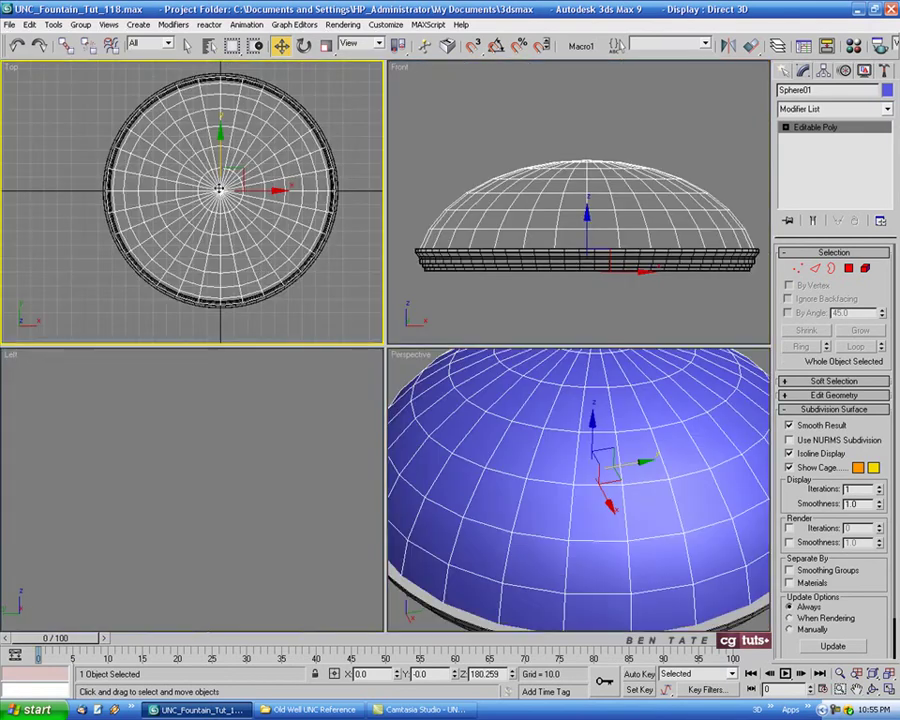
{"action": "scroll", "coordinate": [219, 189], "scroll_direction": "up", "scroll_amount": 5}
{"action": "left_click", "coordinate": [325, 46]}
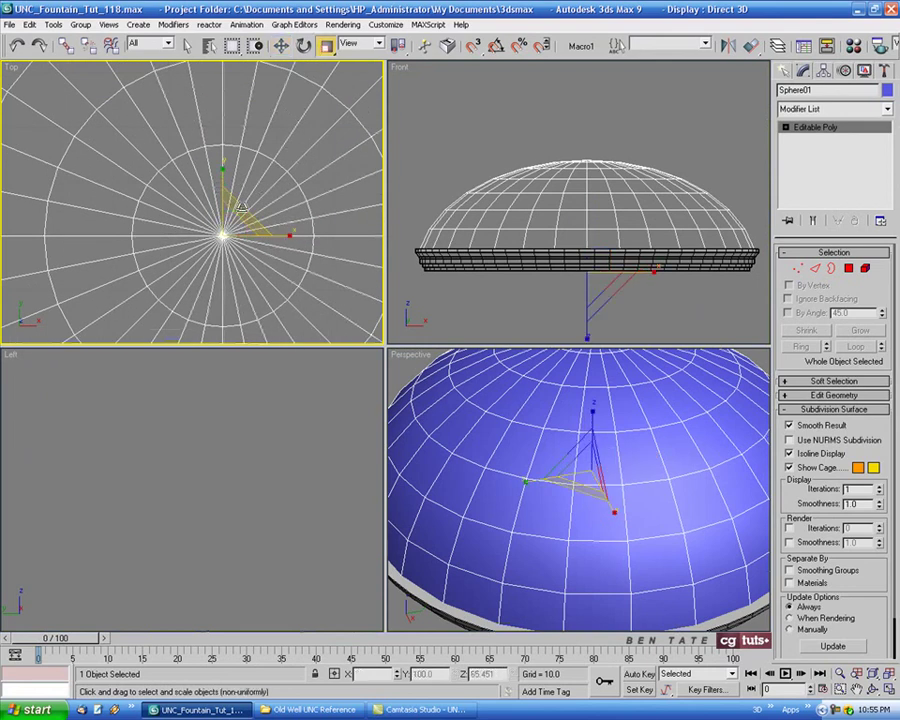
{"action": "middle_click_drag", "start_coordinate": [256, 251], "coordinate": [309, 321]}
{"action": "scroll", "coordinate": [309, 318], "scroll_direction": "down", "scroll_amount": 3}
{"action": "key", "text": "alt+w"}
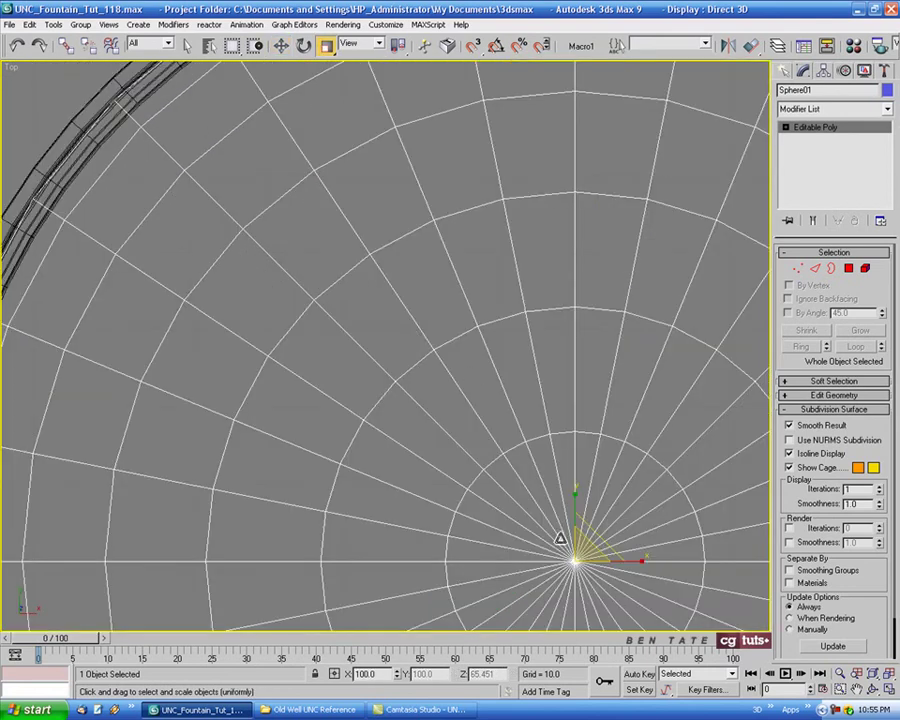
{"action": "left_click_drag", "start_coordinate": [583, 550], "coordinate": [584, 545]}
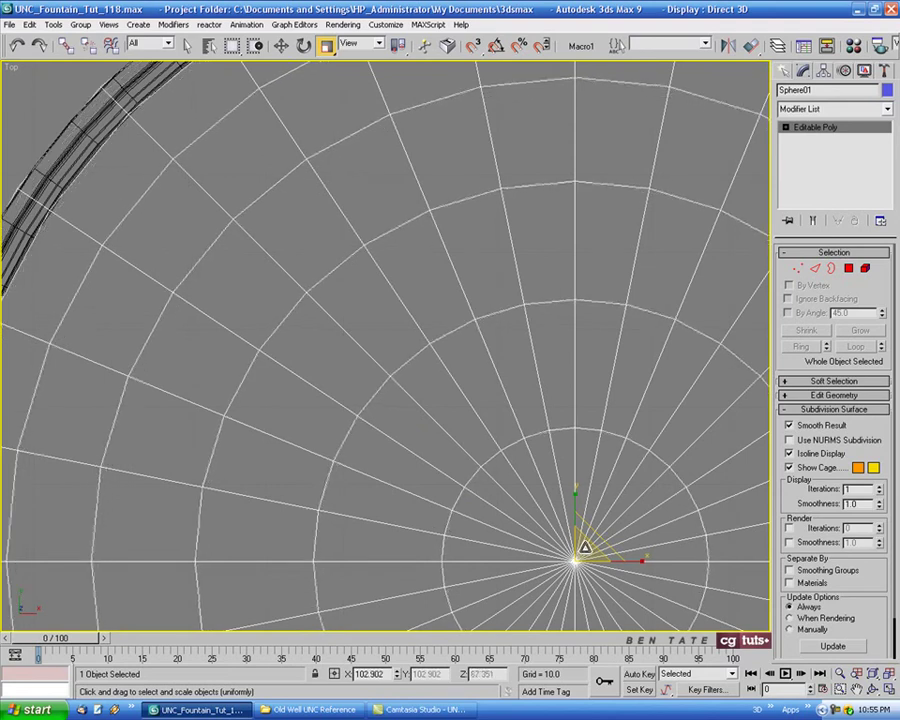
Check the enlarged dome's rim against the cornice in the perspective view and undo the scaling.
{"action": "key", "text": "alt+w"}
{"action": "right_click", "coordinate": [602, 506]}
{"action": "key", "text": "alt+w"}
{"action": "middle_click_drag", "start_coordinate": [437, 509], "coordinate": [507, 469]}
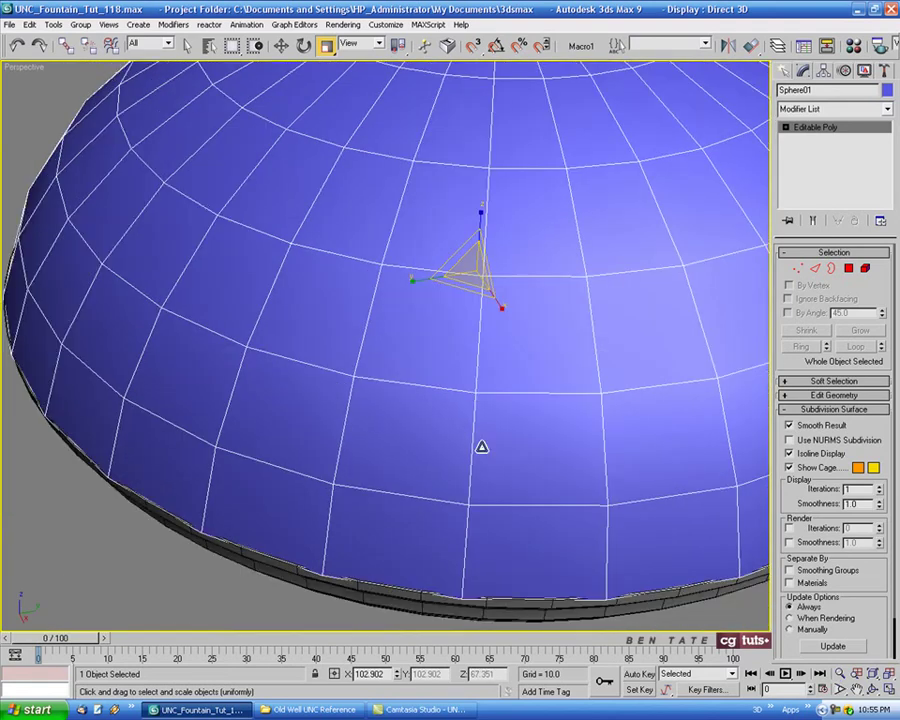
{"action": "left_click", "coordinate": [16, 45]}
{"action": "middle_click_drag", "start_coordinate": [100, 167], "coordinate": [118, 203]}
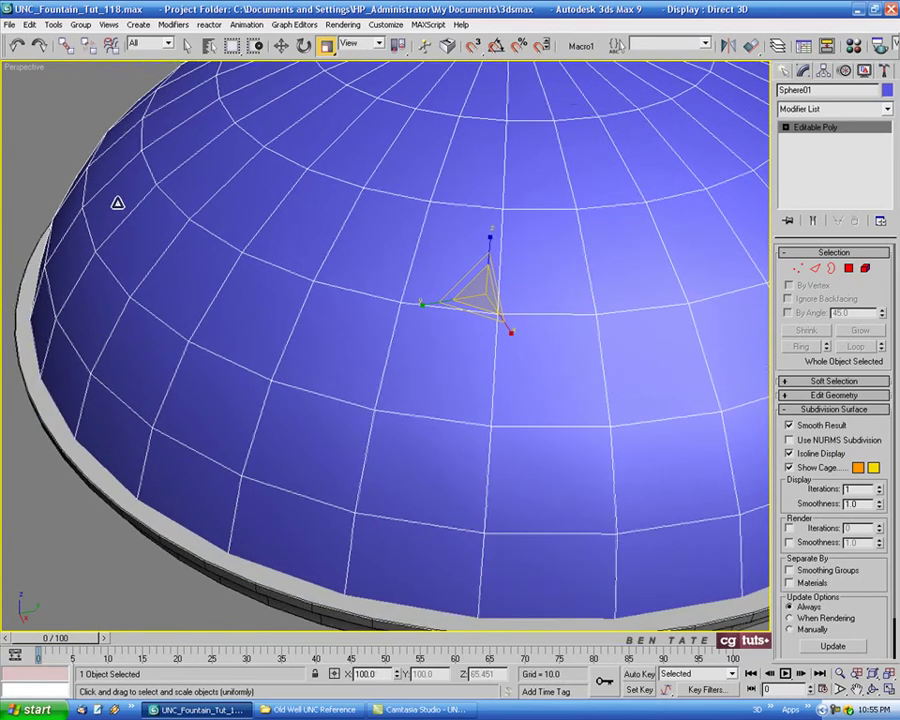
Scale the dome uniformly to about 101.9 percent in the top view and check its rim on the cornice in perspective.
{"action": "key", "text": "alt+w"}
{"action": "right_click", "coordinate": [210, 189]}
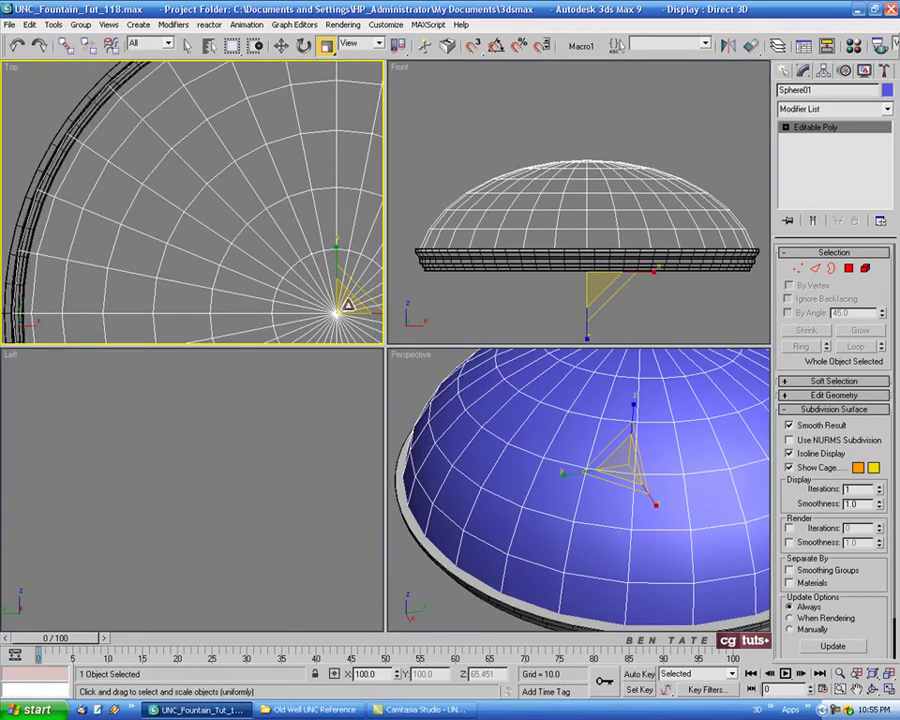
{"action": "left_click_drag", "start_coordinate": [348, 305], "coordinate": [346, 316]}
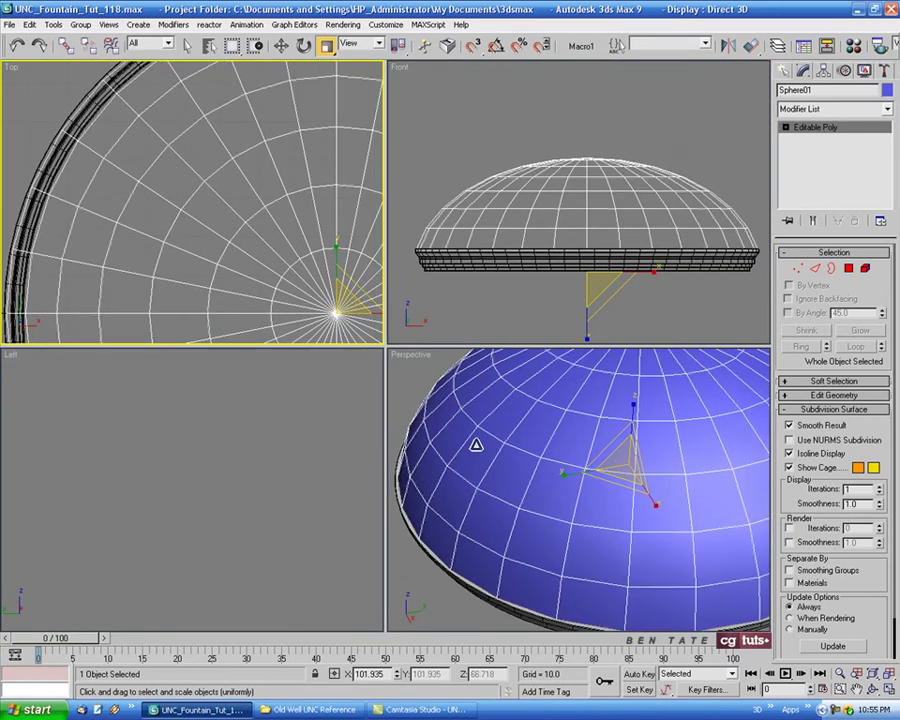
{"action": "right_click", "coordinate": [506, 545]}
{"action": "key", "text": "alt+w"}
{"action": "middle_click_drag", "start_coordinate": [266, 535], "coordinate": [205, 484], "text": "alt"}
{"action": "scroll", "coordinate": [280, 469], "scroll_direction": "down", "scroll_amount": 3}
{"action": "middle_click_drag", "start_coordinate": [280, 469], "coordinate": [285, 510]}
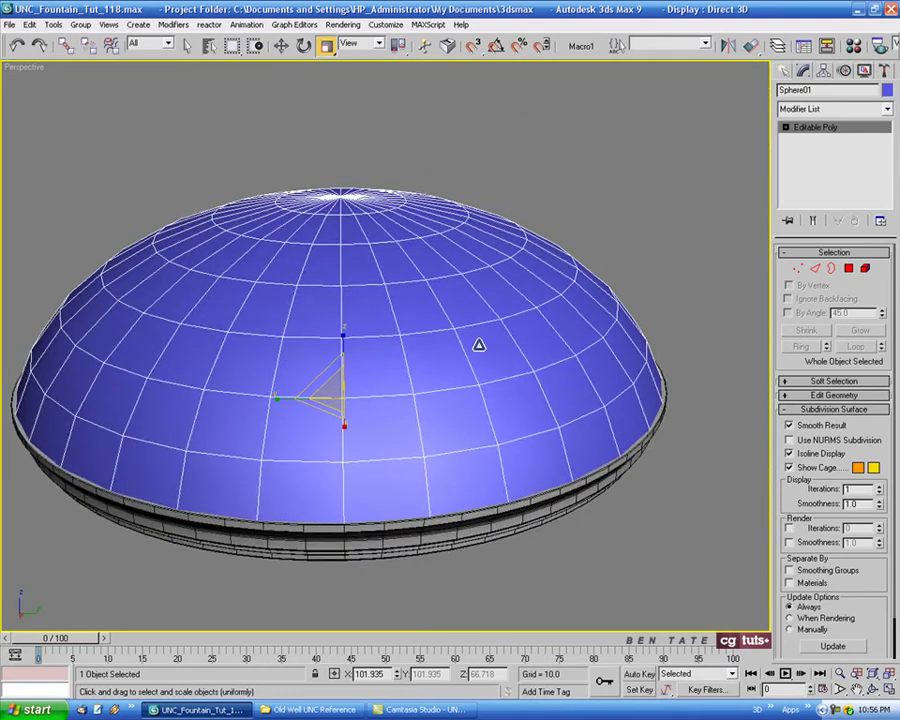
Compare the dome's profile in the front and perspective views with the roof in the Old Well UNC Reference photo.
{"action": "key", "text": "alt+w"}
{"action": "right_click", "coordinate": [569, 231]}
{"action": "key", "text": "alt+w"}
{"action": "middle_click_drag", "start_coordinate": [549, 316], "coordinate": [452, 205]}
{"action": "scroll", "coordinate": [530, 280], "scroll_direction": "down", "scroll_amount": 5}
{"action": "key", "text": "alt+Tab"}
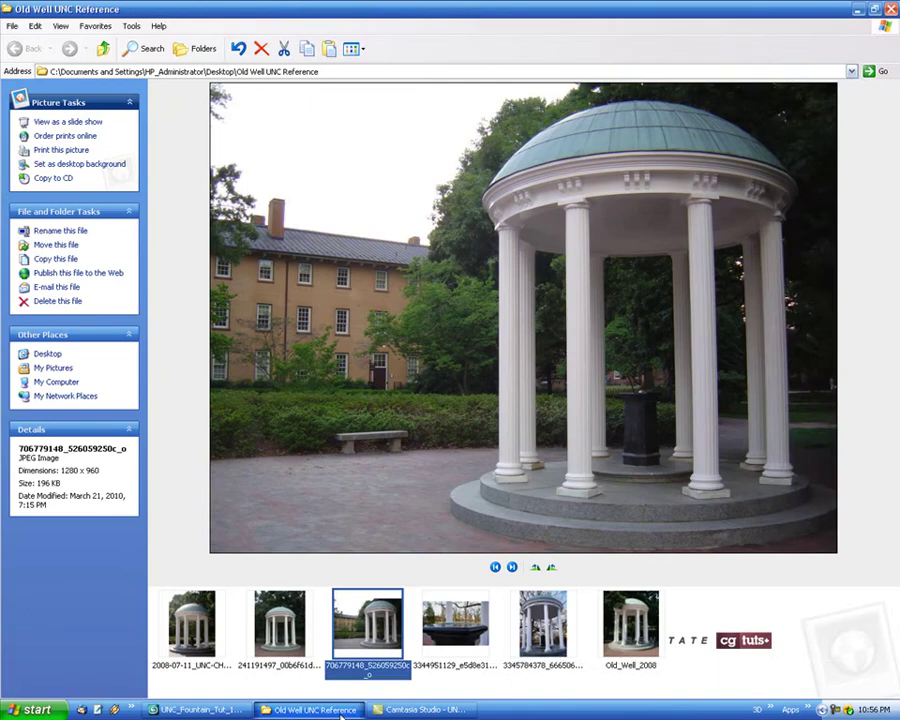
{"action": "key", "text": "alt+Tab"}
{"action": "scroll", "coordinate": [392, 282], "scroll_direction": "up", "scroll_amount": 5}
{"action": "middle_click_drag", "start_coordinate": [398, 214], "coordinate": [419, 256]}
{"action": "key", "text": "alt+w"}
{"action": "left_click", "coordinate": [534, 470]}
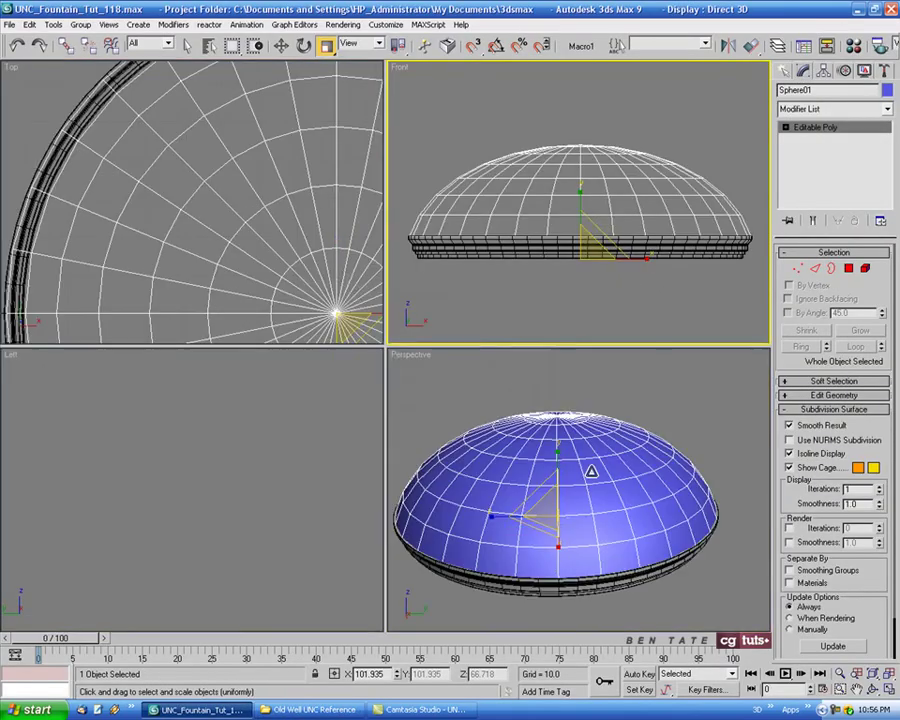
{"action": "key", "text": "alt+w"}
{"action": "middle_click_drag", "start_coordinate": [525, 451], "coordinate": [470, 464], "text": "alt"}
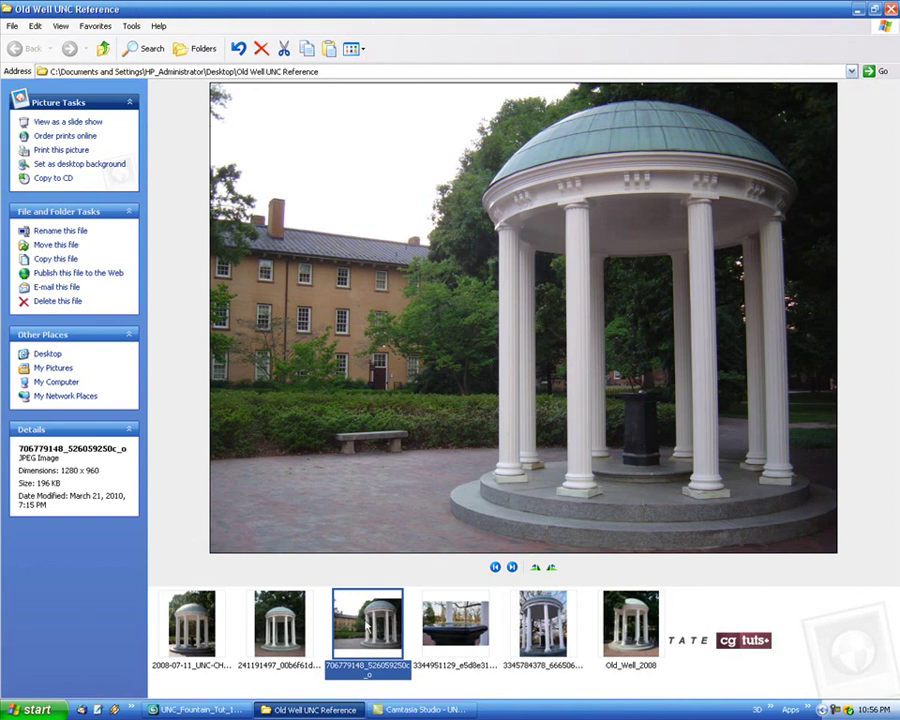
Examine the roof panel layout at actual size in the 2008-07-11_UNC-CH_Old_Well_in_the_sun photo and return to the dome in 3ds Max.
{"action": "double_click", "coordinate": [192, 623]}
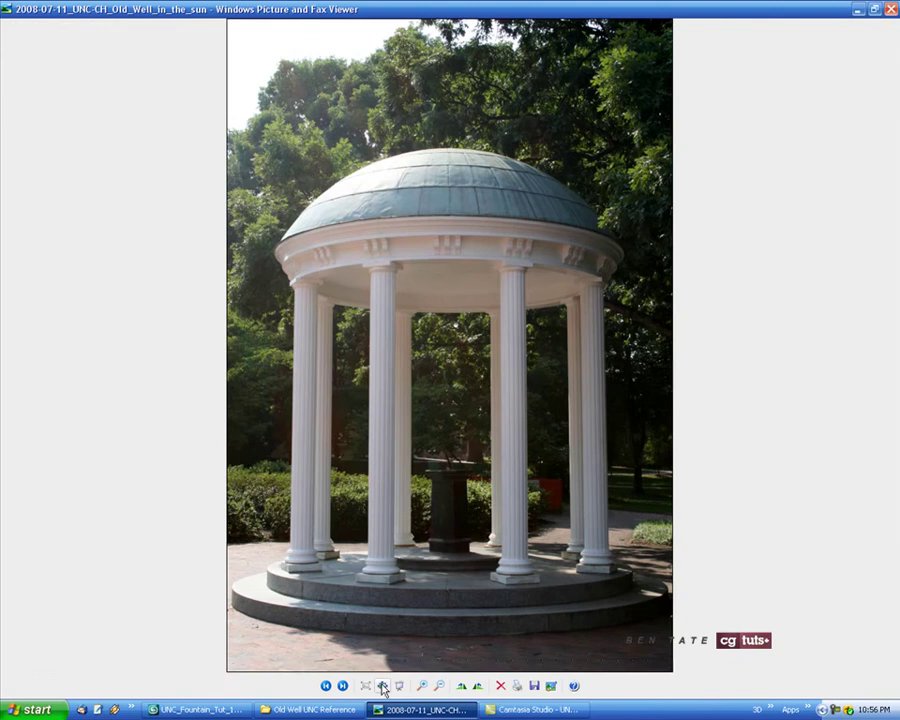
{"action": "left_click", "coordinate": [383, 686]}
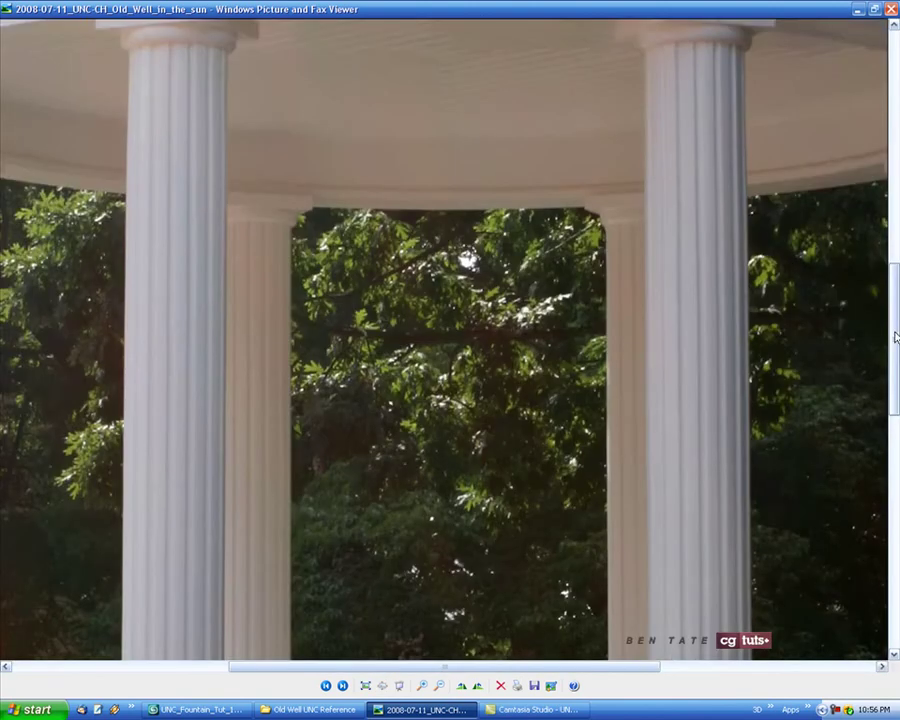
{"action": "left_click_drag", "start_coordinate": [895, 318], "coordinate": [886, 226]}
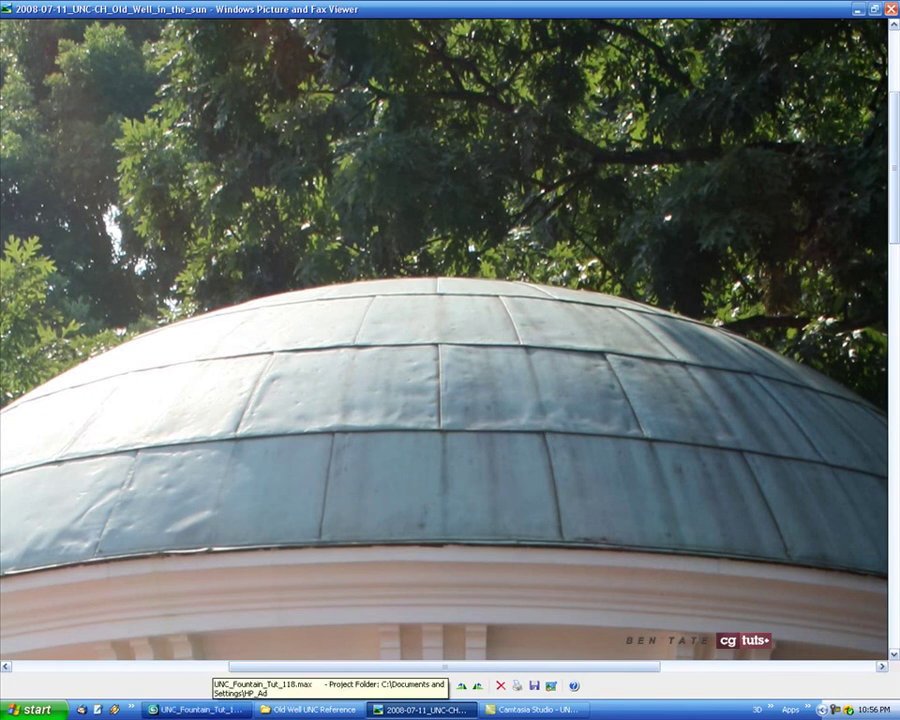
{"action": "left_click", "coordinate": [195, 709]}
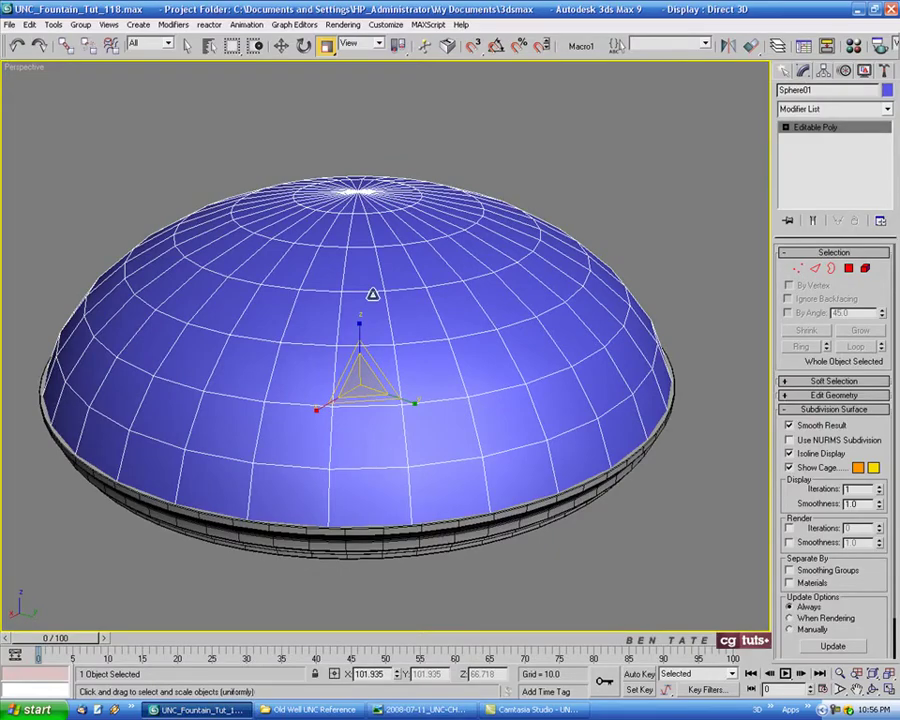
{"action": "middle_click_drag", "start_coordinate": [372, 291], "coordinate": [416, 227], "text": "alt"}
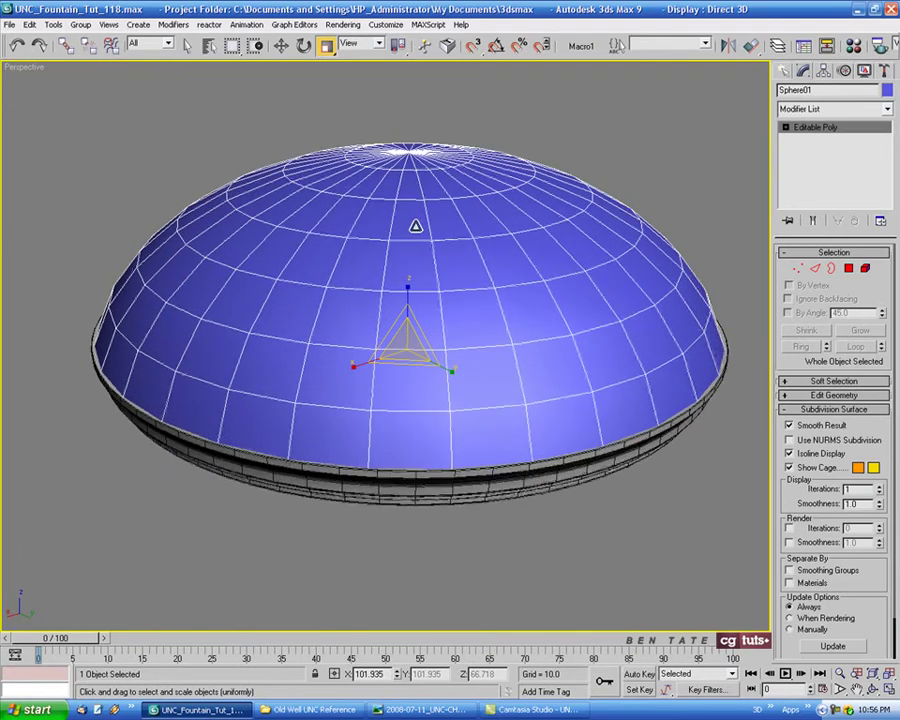
Start polygon editing on the dome with Ignore Backfacing enabled and hide all unselected objects.
{"action": "left_click", "coordinate": [848, 268]}
{"action": "middle_click_drag", "start_coordinate": [583, 285], "coordinate": [571, 299], "text": "alt"}
{"action": "right_click", "coordinate": [598, 296]}
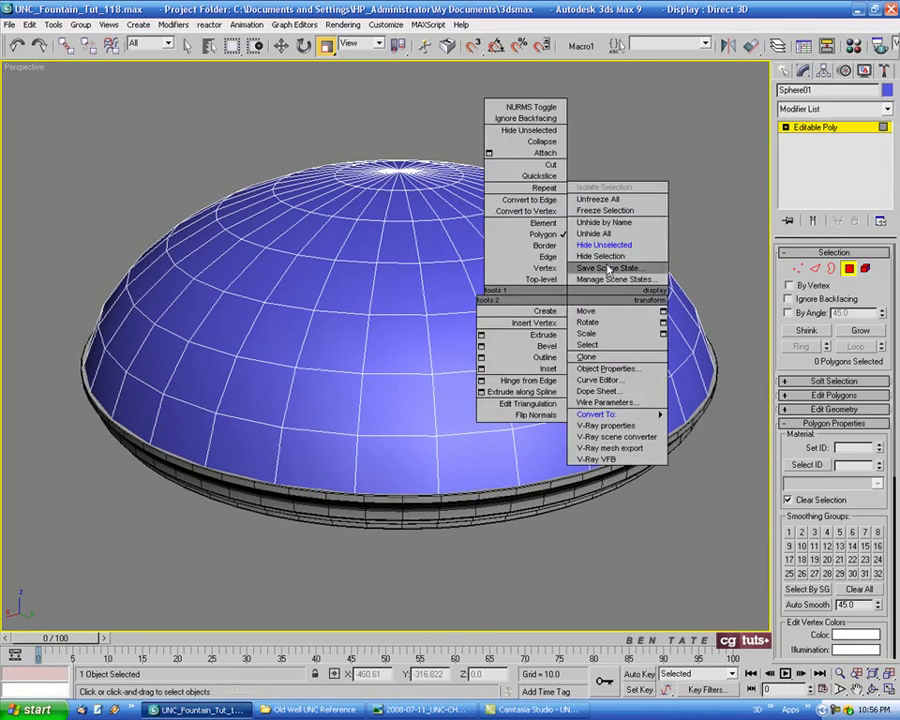
{"action": "left_click", "coordinate": [622, 237]}
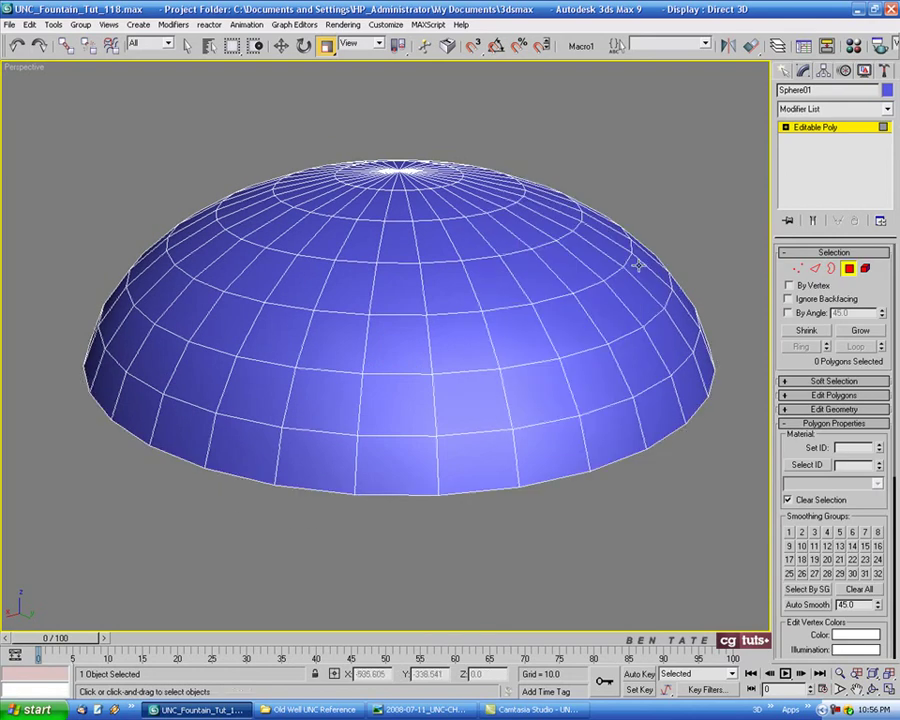
{"action": "left_click", "coordinate": [789, 298]}
{"action": "left_click", "coordinate": [186, 45]}
{"action": "scroll", "coordinate": [487, 218], "scroll_direction": "up", "scroll_amount": 6}
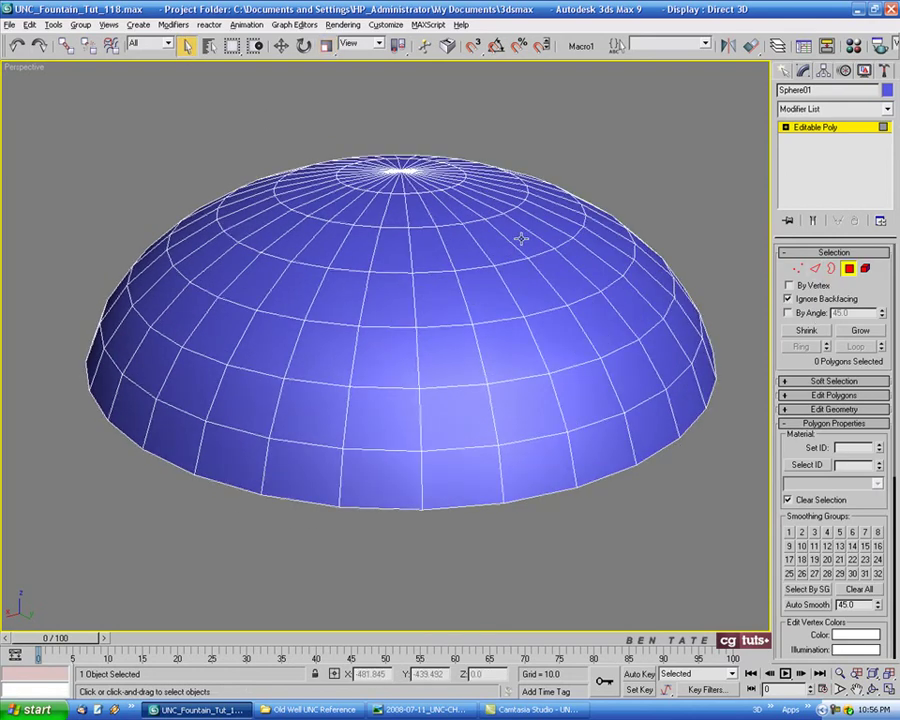
{"action": "scroll", "coordinate": [364, 468], "scroll_direction": "down", "scroll_amount": 6}
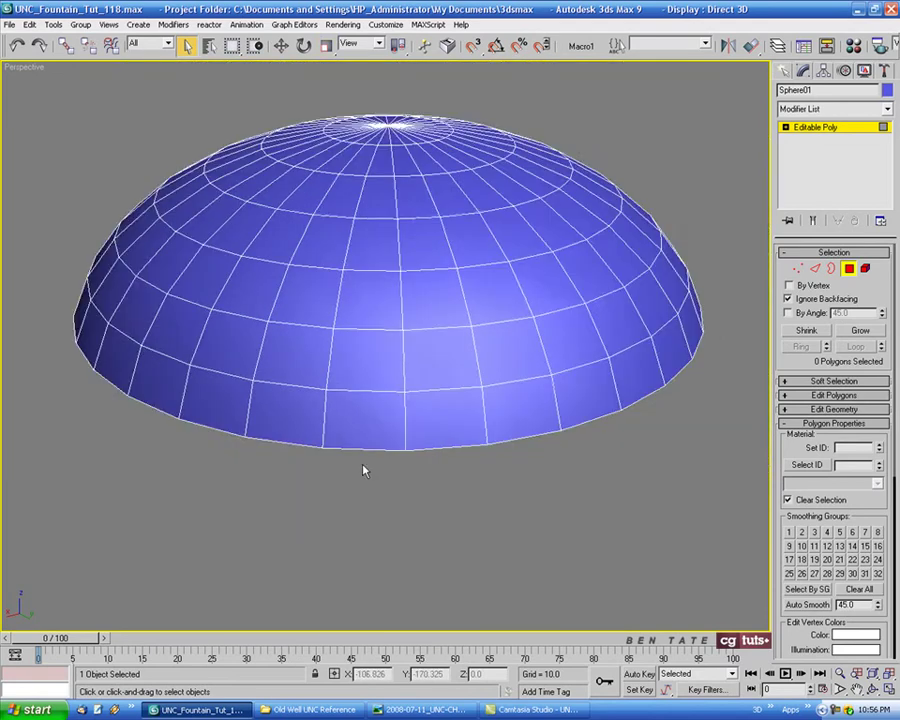
Select two adjacent polygons in the dome's lowest row and show the polygon editing commands.
{"action": "left_click", "coordinate": [406, 446]}
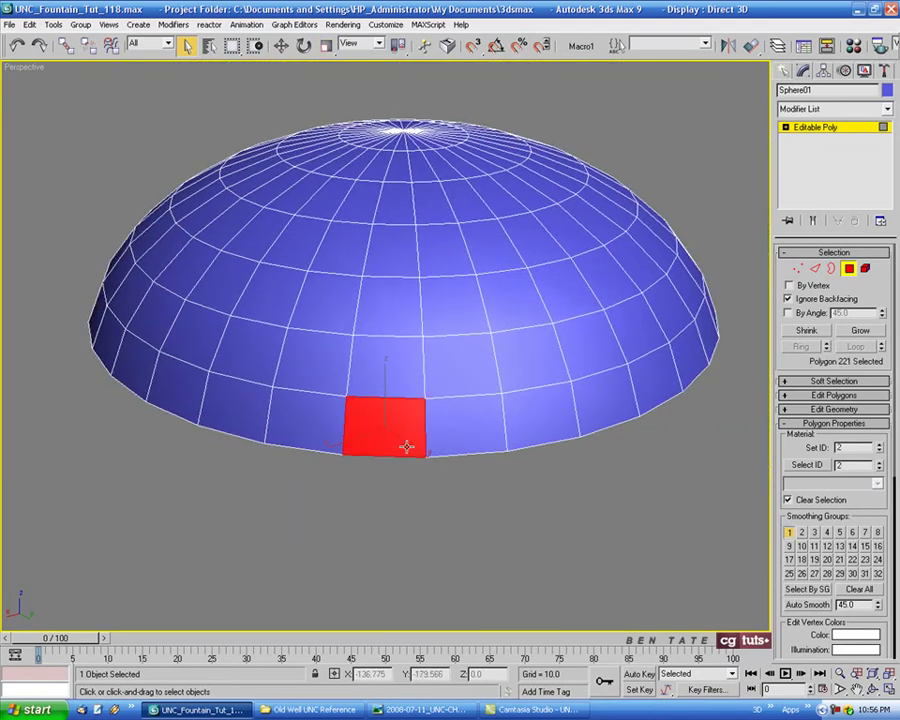
{"action": "left_click", "coordinate": [460, 428], "text": "ctrl"}
{"action": "middle_click_drag", "start_coordinate": [394, 424], "coordinate": [464, 450], "text": "alt"}
{"action": "scroll", "coordinate": [450, 445], "scroll_direction": "up", "scroll_amount": 4}
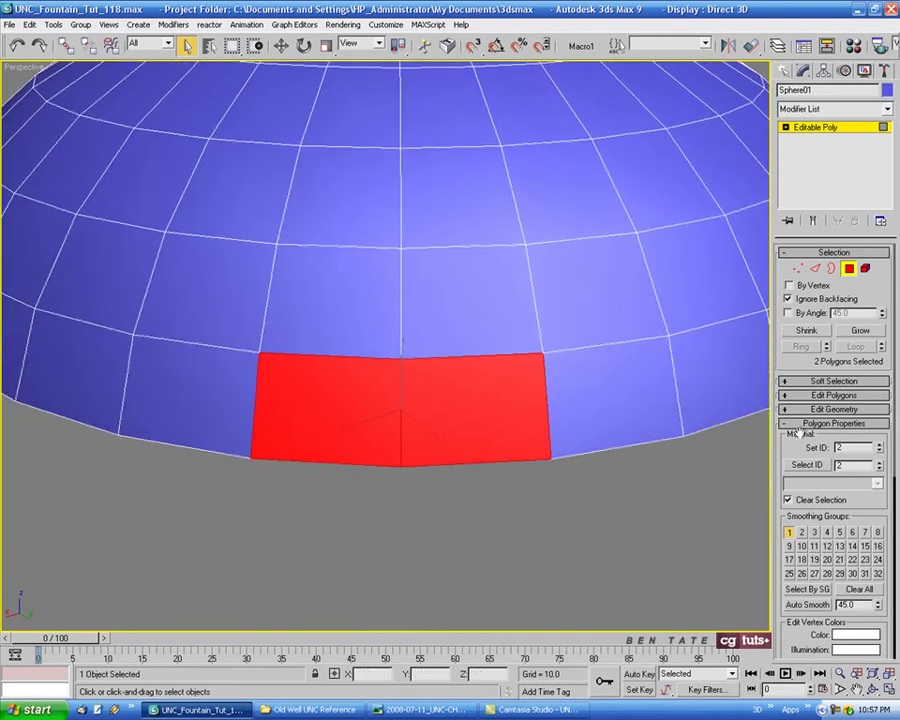
{"action": "left_click", "coordinate": [833, 423]}
{"action": "left_click", "coordinate": [845, 395]}
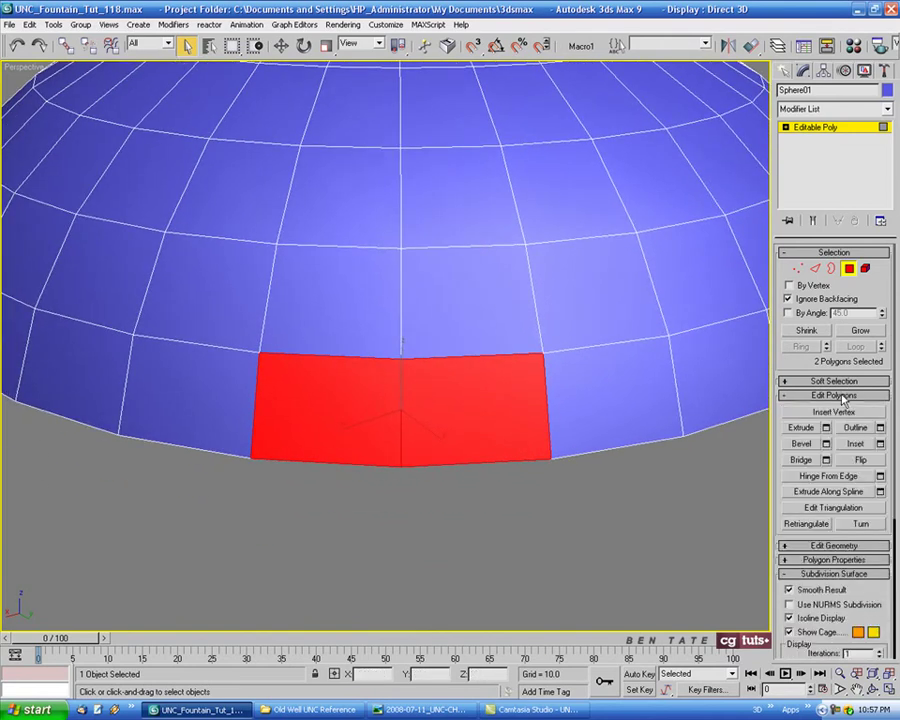